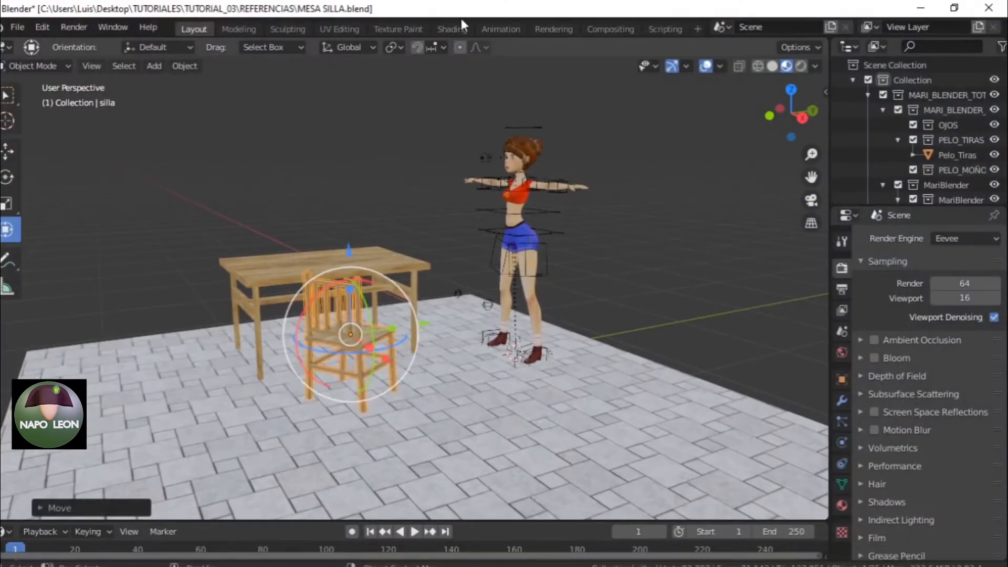
- Enlarge the Outliner, toggle the MARI_BLENDER_TOTAL collection off and back on, and collapse its contents
click(374, 151)
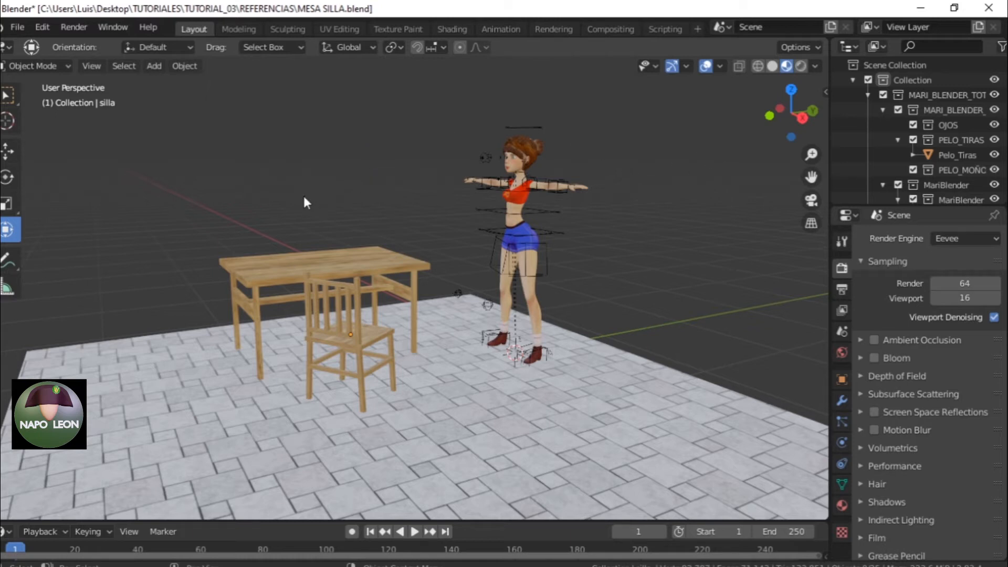
drag(828, 171, 758, 340)
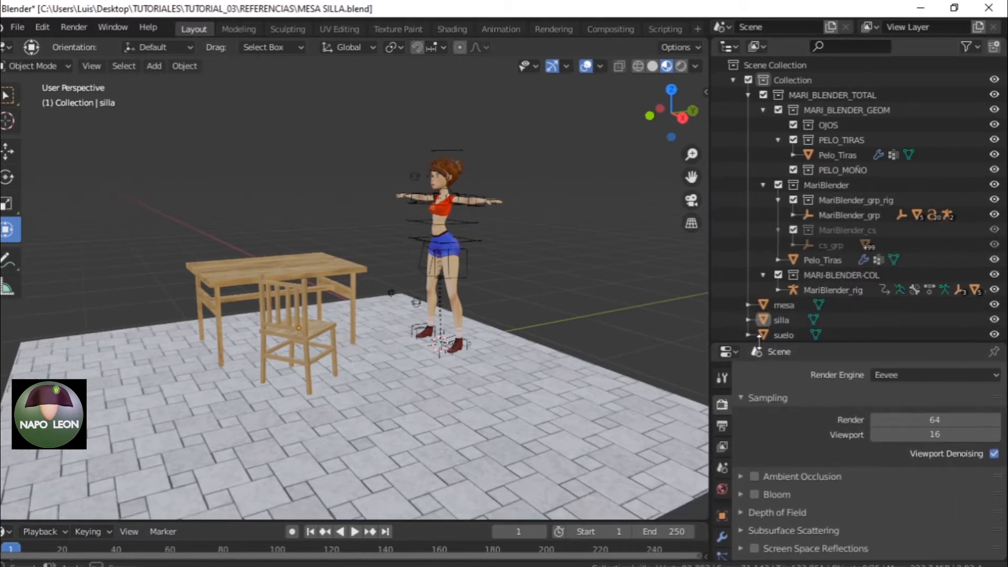
click(764, 94)
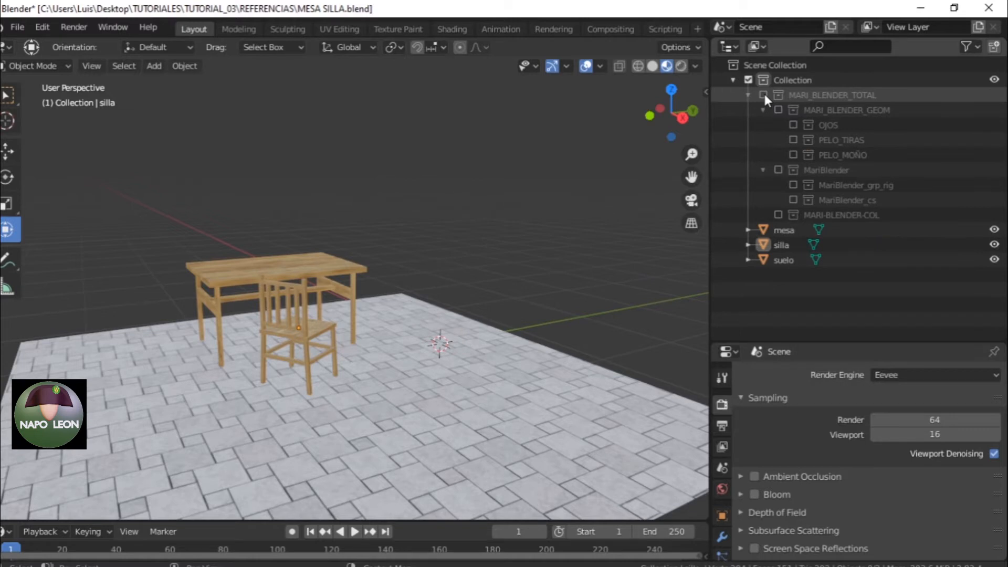
click(763, 94)
click(749, 94)
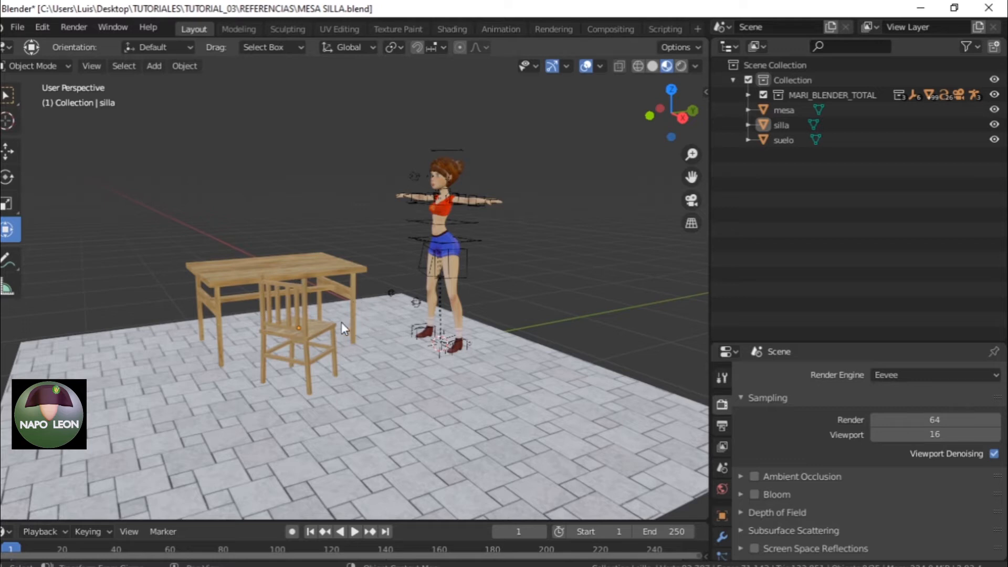
- Move the table, chair and floor into a new collection named FONDO, and create another collection named CAMARAS_LUCES
click(300, 333)
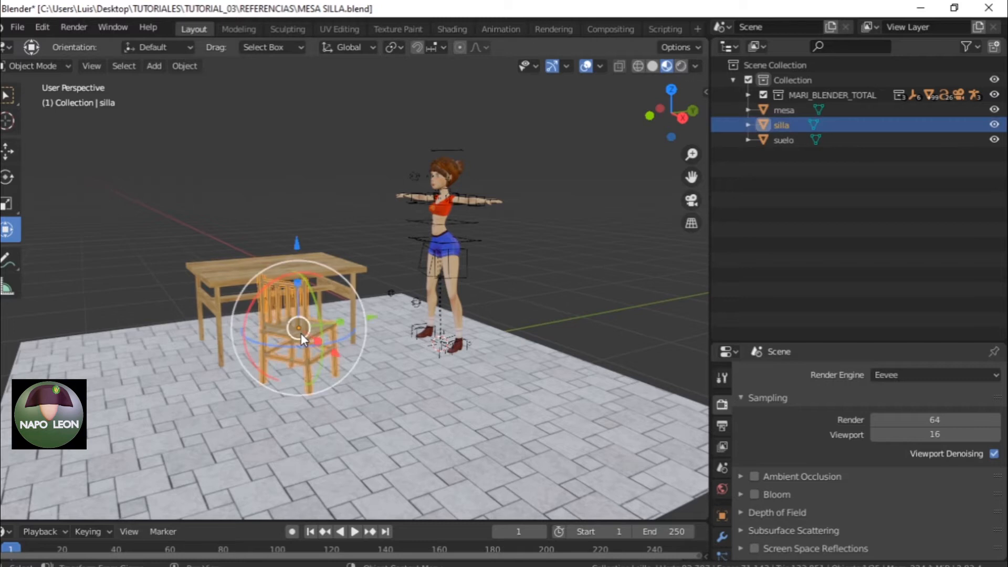
shift+click(331, 262)
shift+click(489, 420)
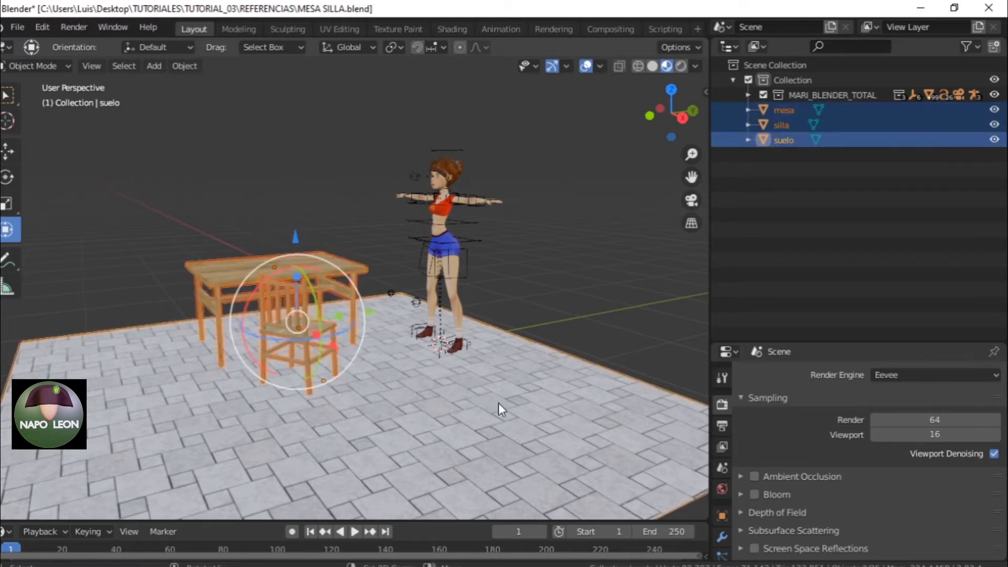
key(m)
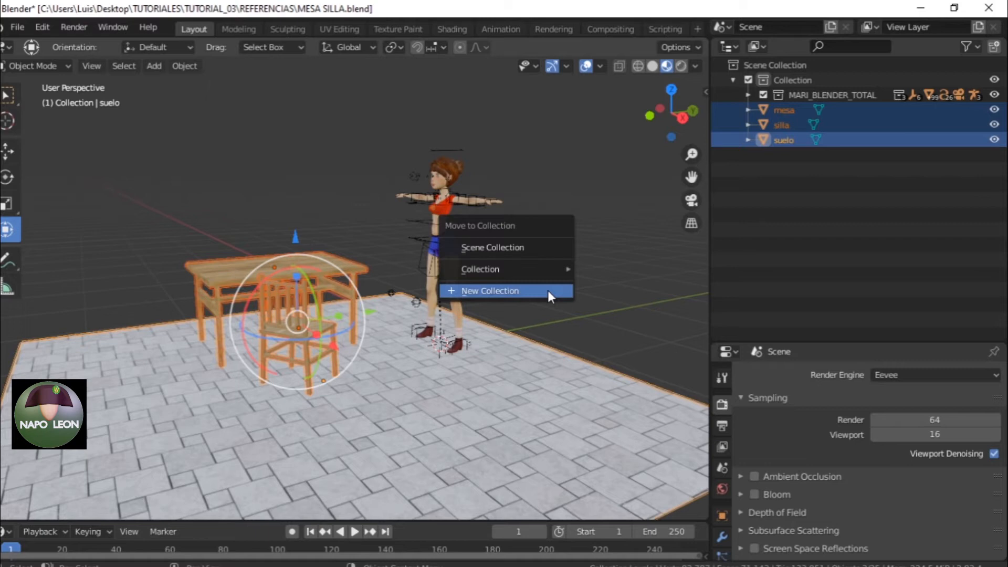
click(507, 291)
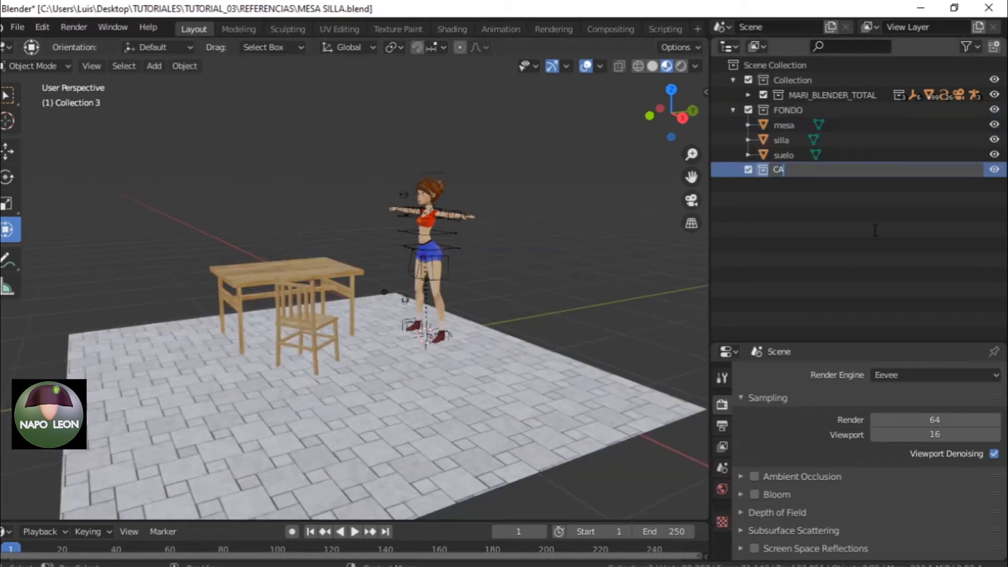
text(MARAS_LUCES)
key(Return)
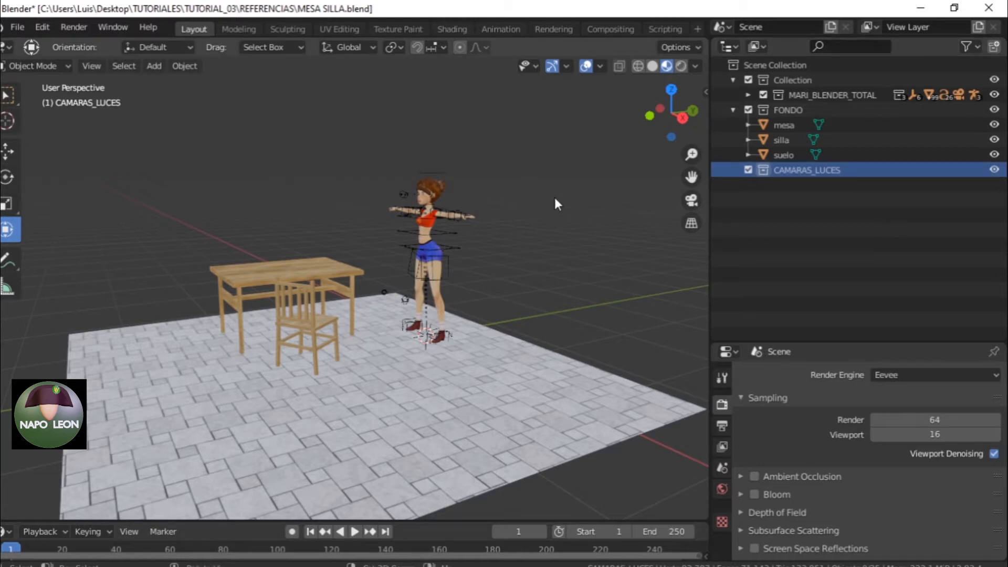
- Add a camera to the CAMARAS_LUCES collection and move it to about X 2.1 m and Z 1.45 m
key(shift+a)
mouse_move(546, 204)
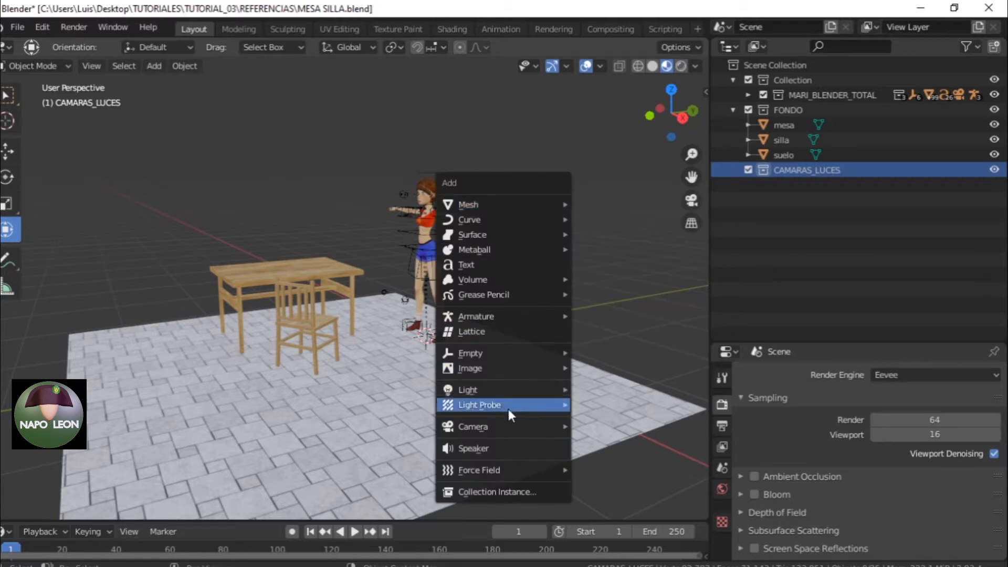
mouse_move(512, 424)
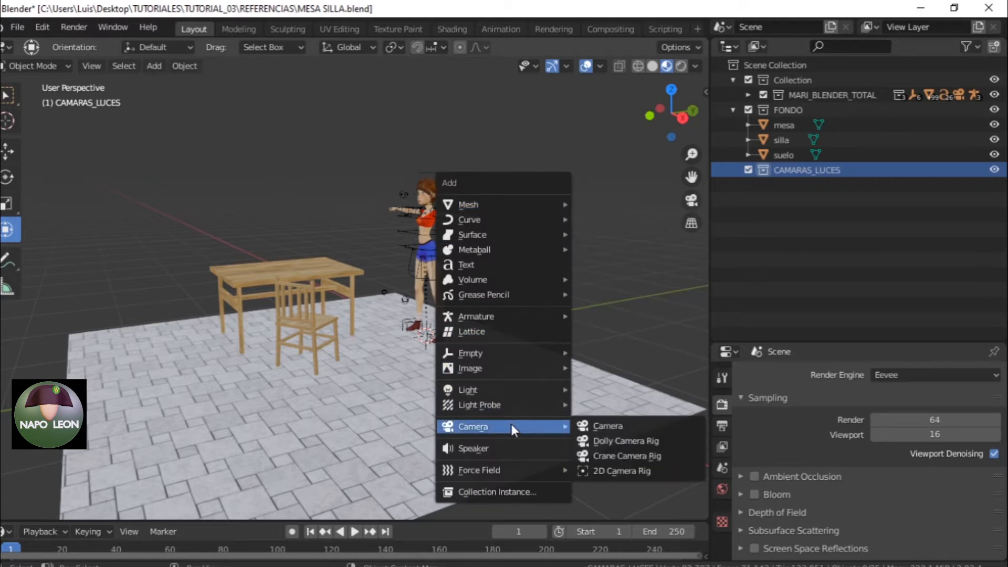
click(609, 426)
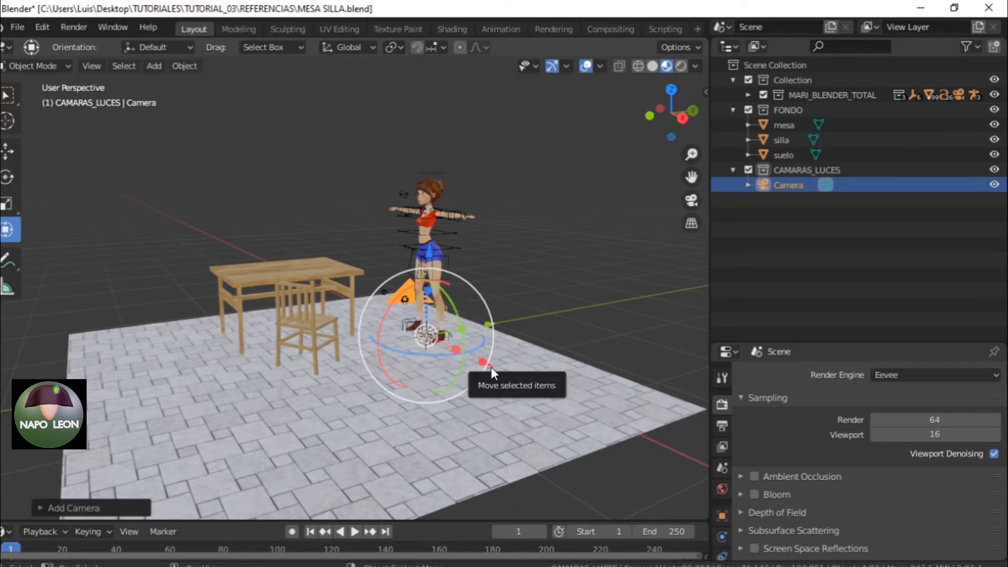
drag(490, 367, 630, 478)
drag(600, 334, 624, 135)
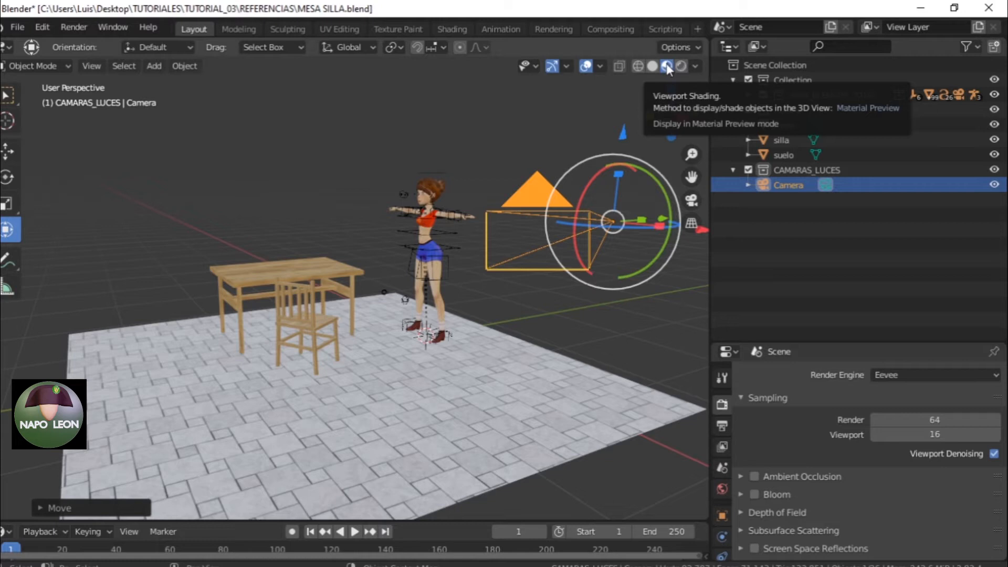
- Preview the scene in Rendered shading and look at the Animation workspace, returning to Material Preview in the Layout workspace
click(682, 65)
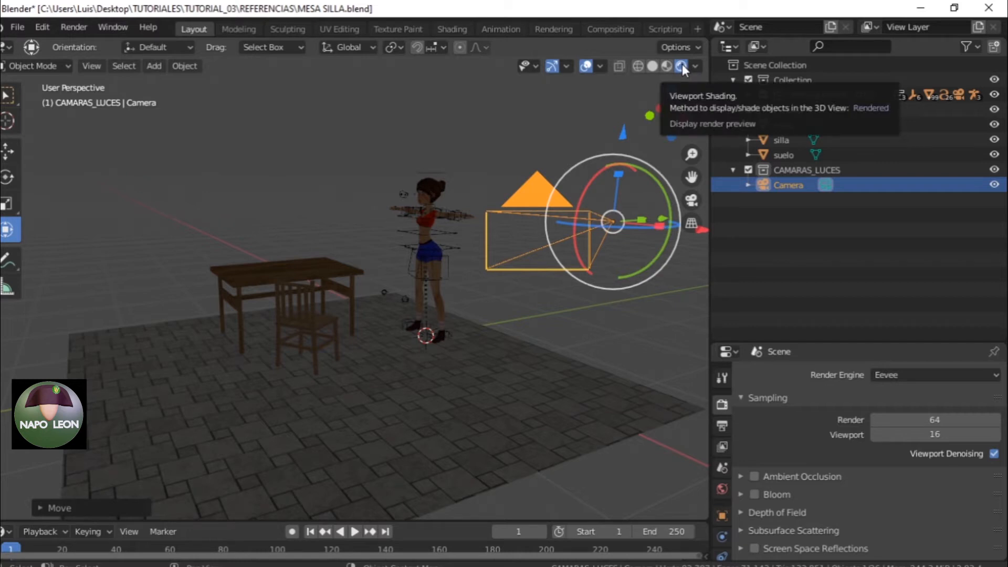
click(666, 67)
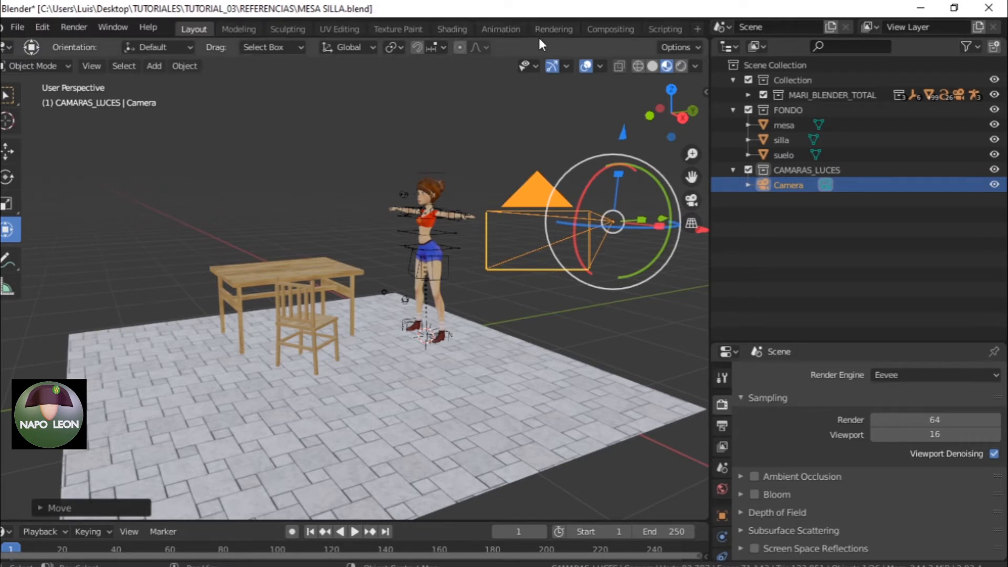
click(502, 28)
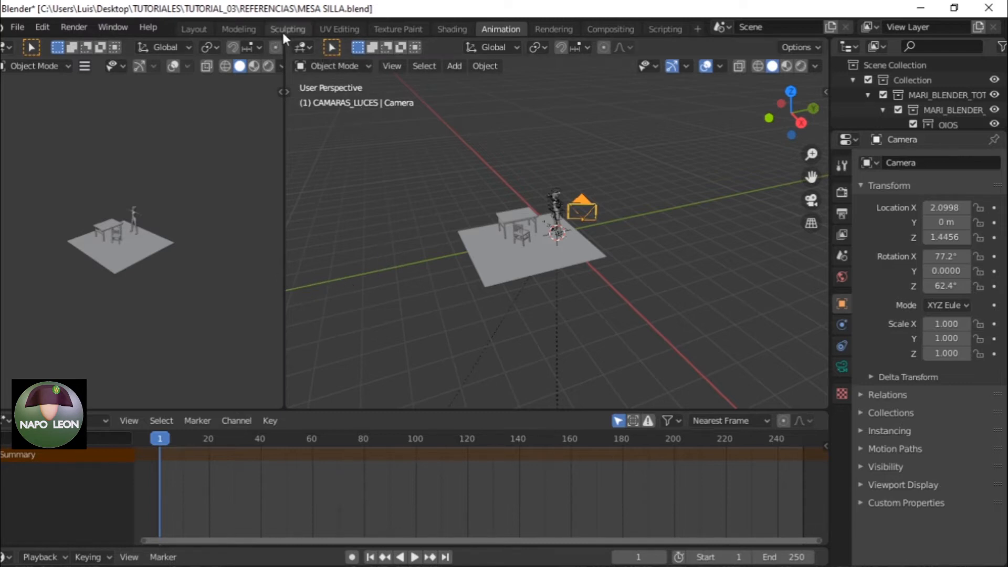
click(195, 29)
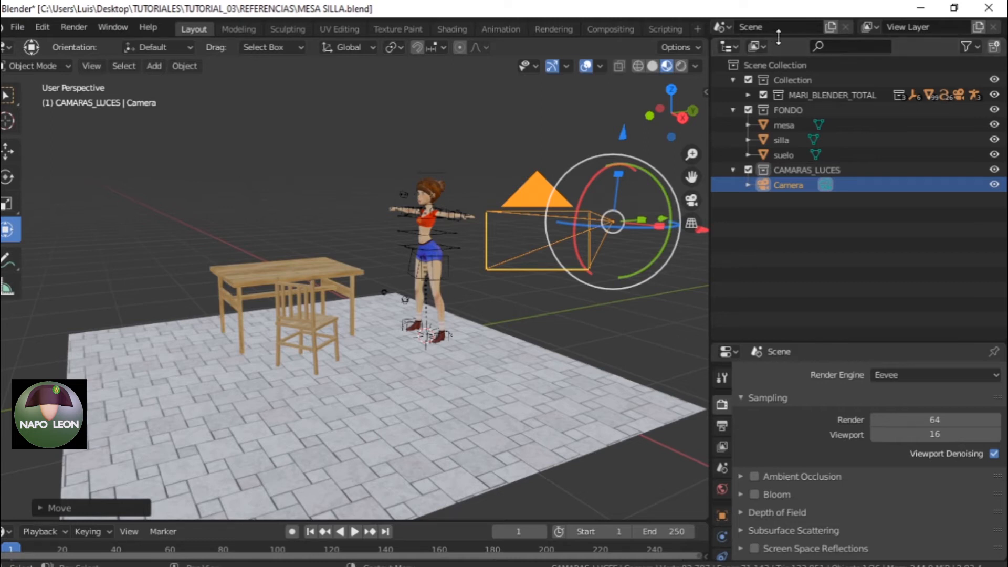
- Split the Outliner area and turn its upper part into a 3D Viewport looking through the camera
drag(720, 37, 716, 187)
click(728, 47)
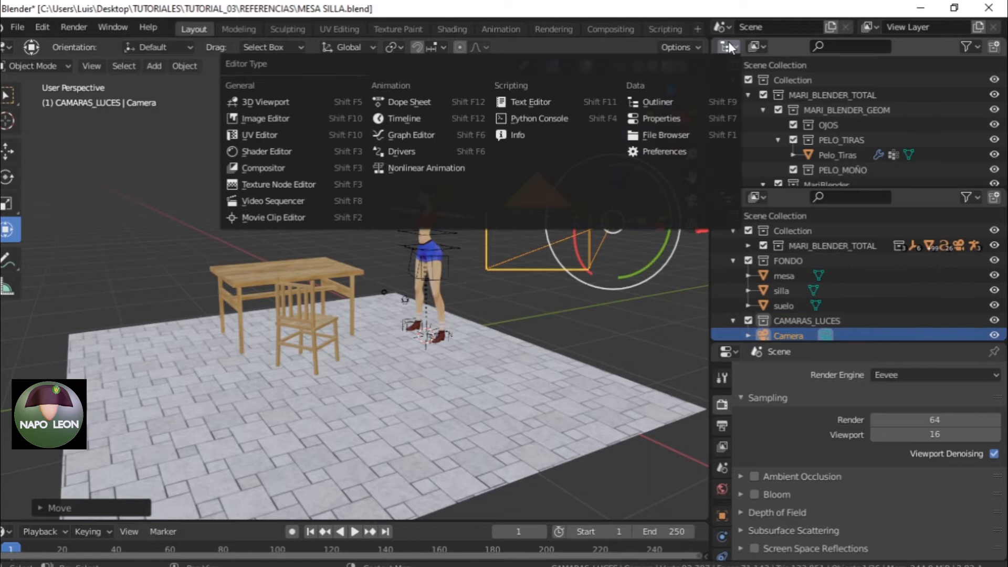
click(261, 102)
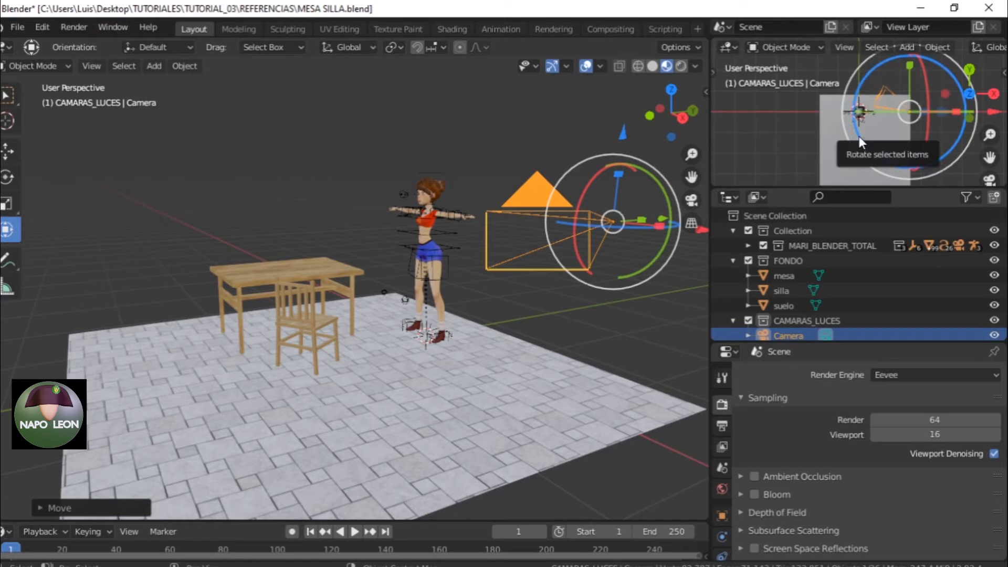
key(KP_0)
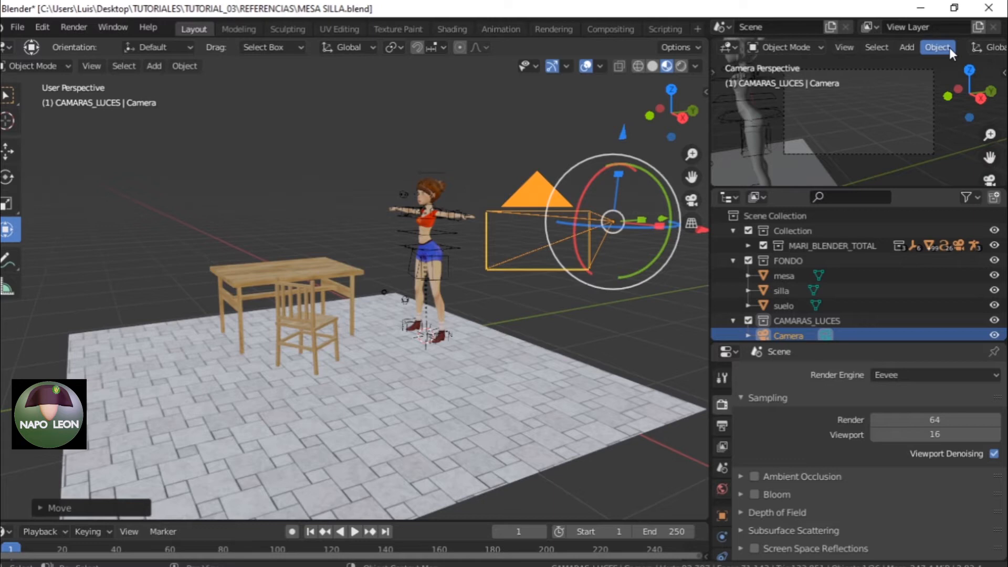
- Hide the gizmos and overlays in the camera viewport and set its shading to Material Preview
mouse_move(950, 47)
middle_down()
mouse_move(811, 60)
mouse_move(982, 74)
mouse_move(949, 81)
middle_up()
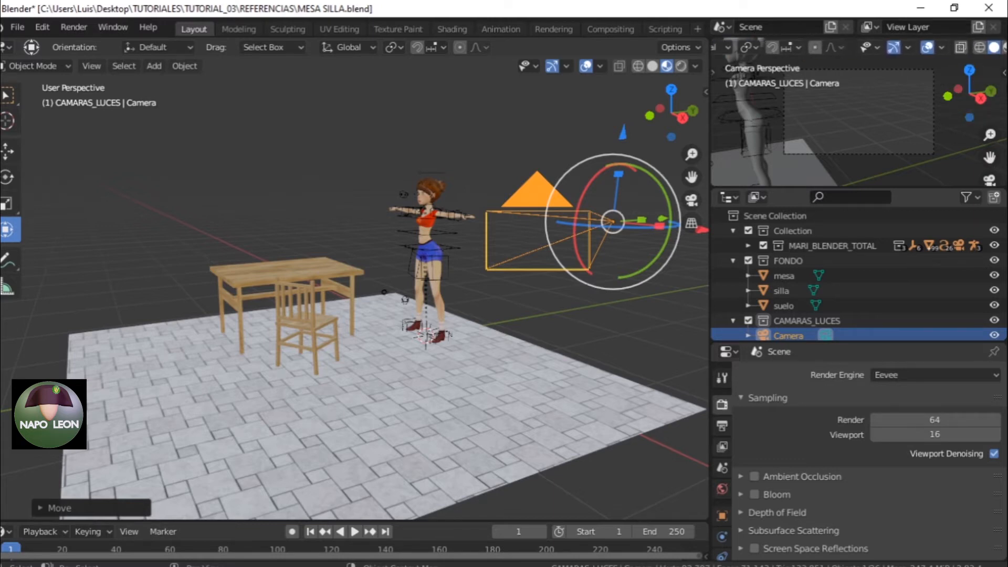
click(895, 46)
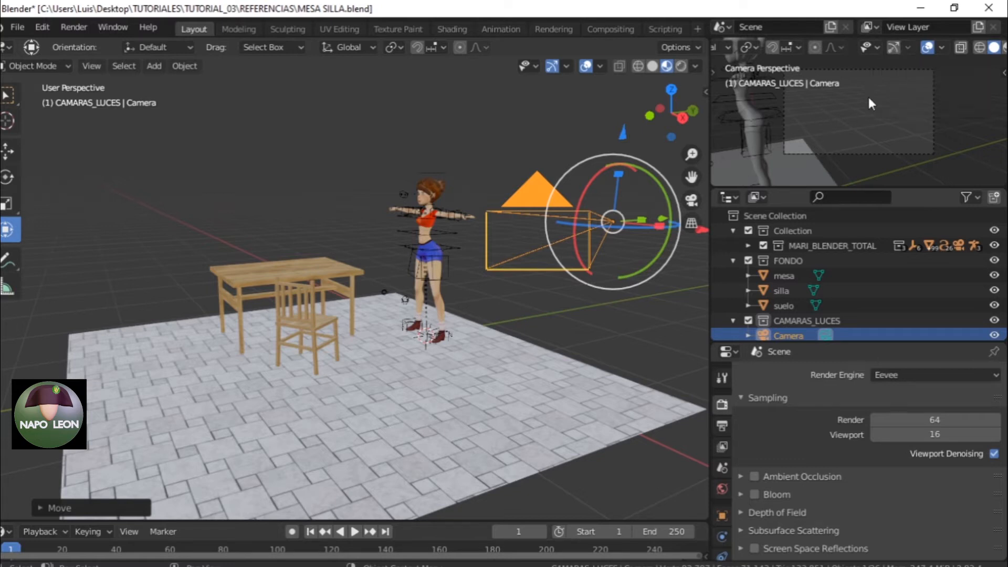
click(936, 46)
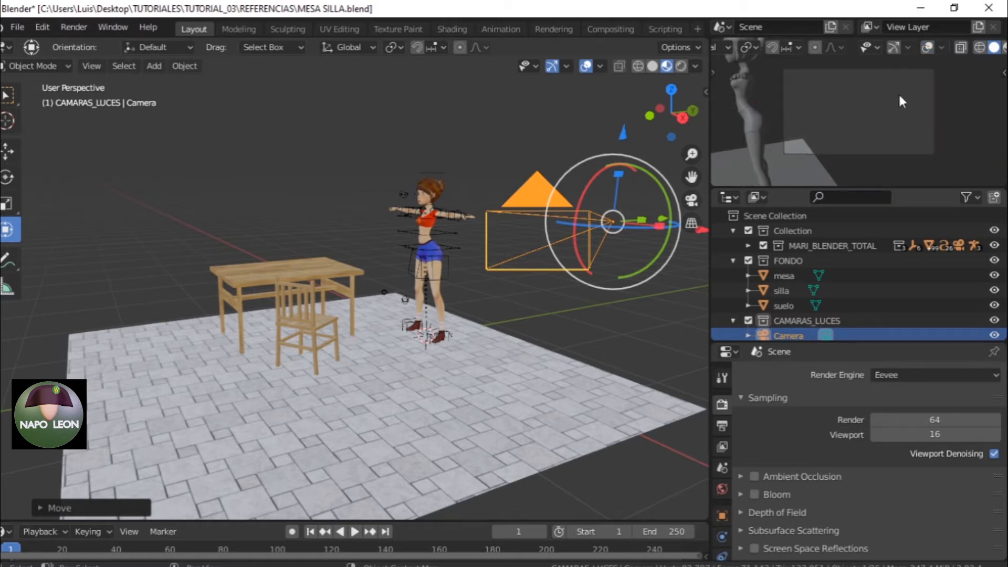
scroll(973, 45, down, 3)
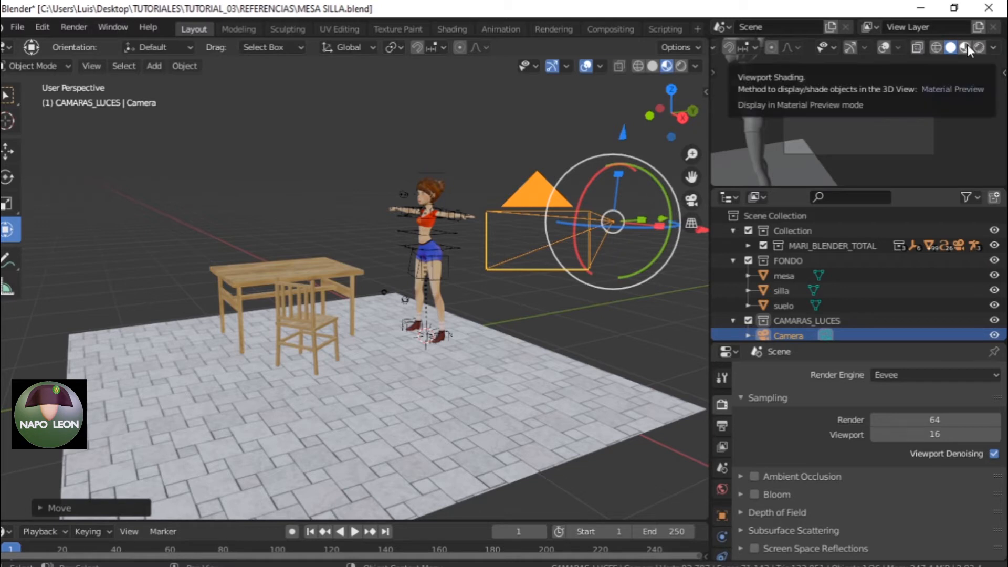
click(967, 47)
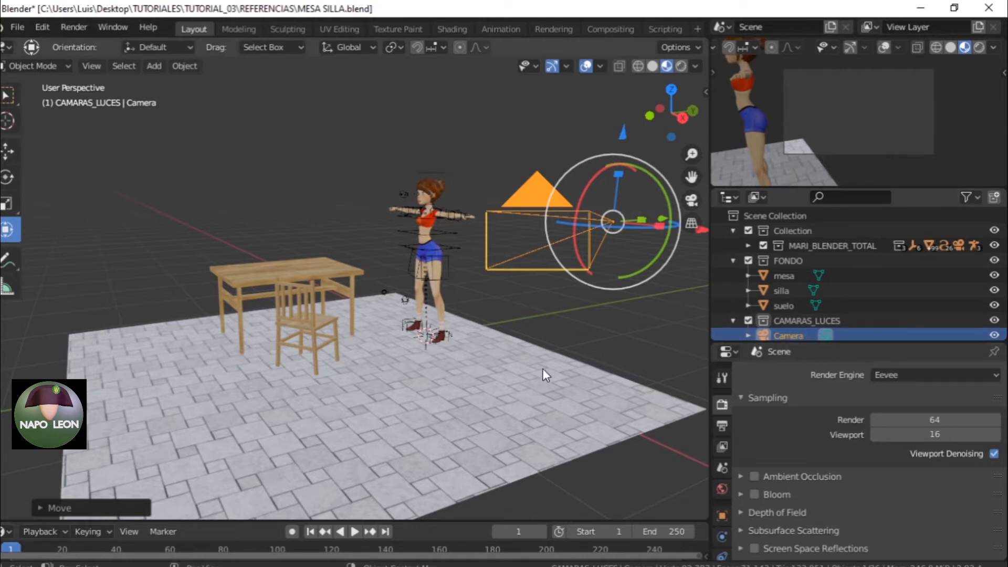
- Rotate the camera so that it points toward the table and chair
scroll(508, 330, down, 2)
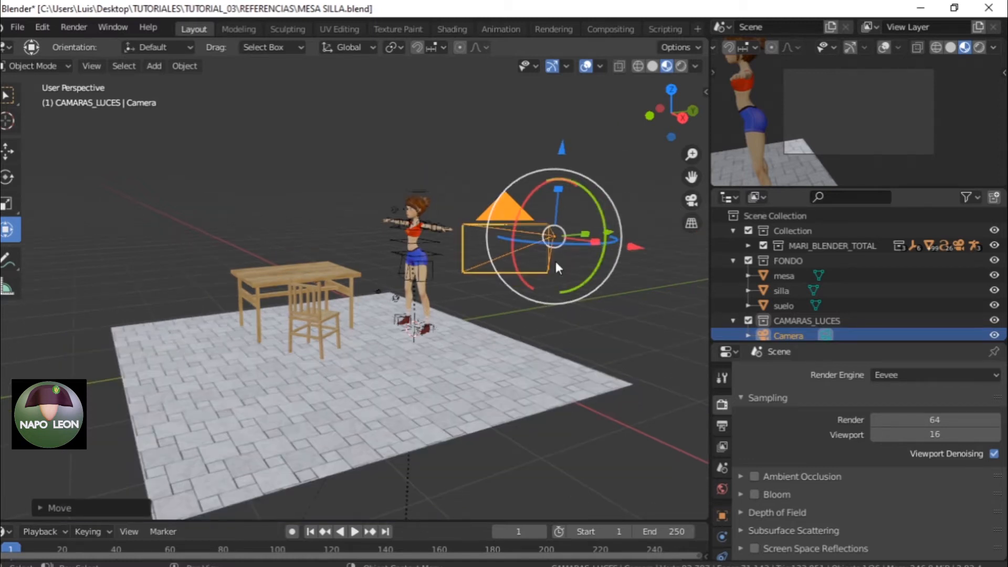
middle_drag(600, 282, 563, 271)
drag(577, 260, 631, 263)
drag(521, 266, 558, 269)
- Move the camera back along Y and sideways along X to frame the character, table and chair
middle_drag(557, 269, 500, 275)
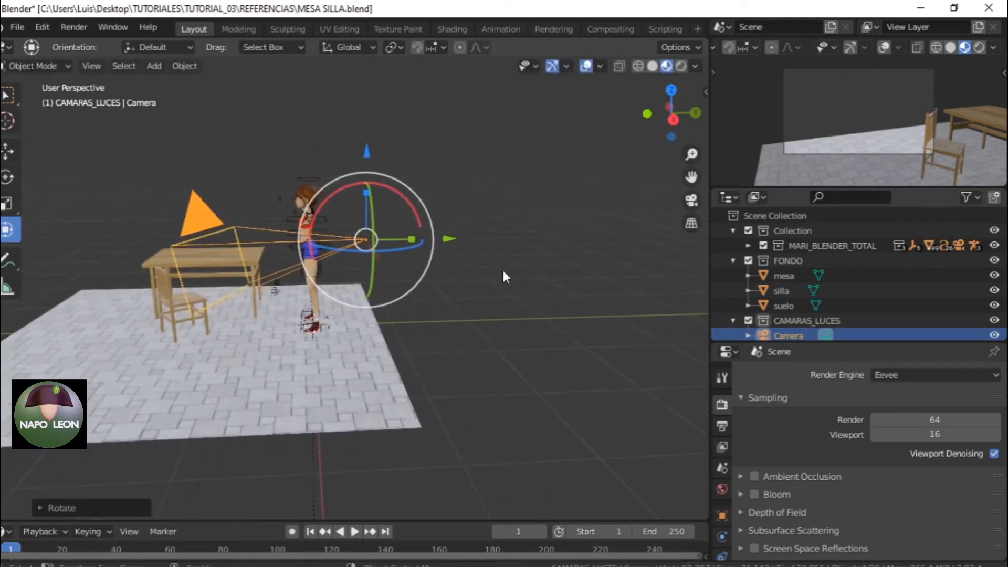
drag(445, 241, 682, 272)
middle_drag(617, 369, 302, 423)
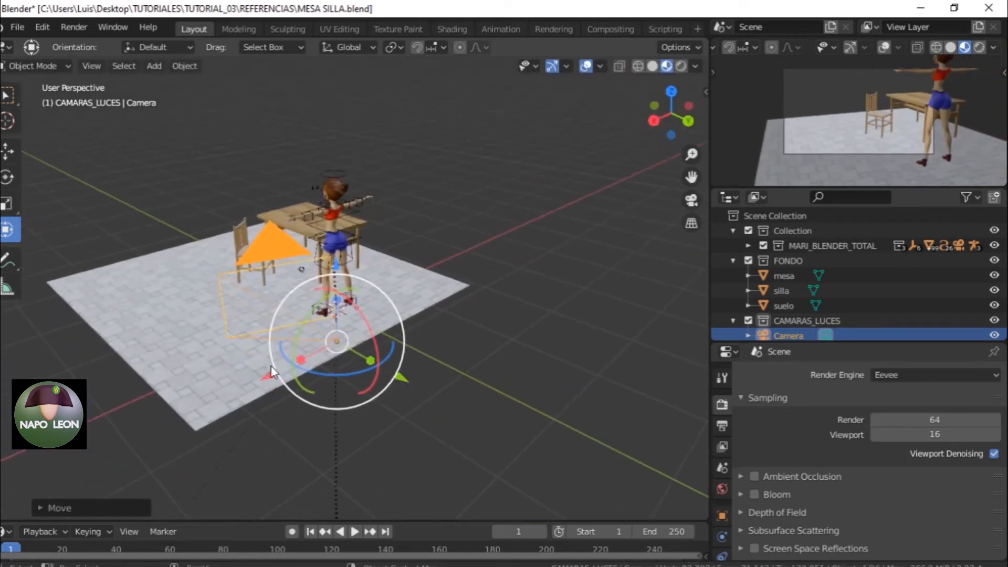
key(g)
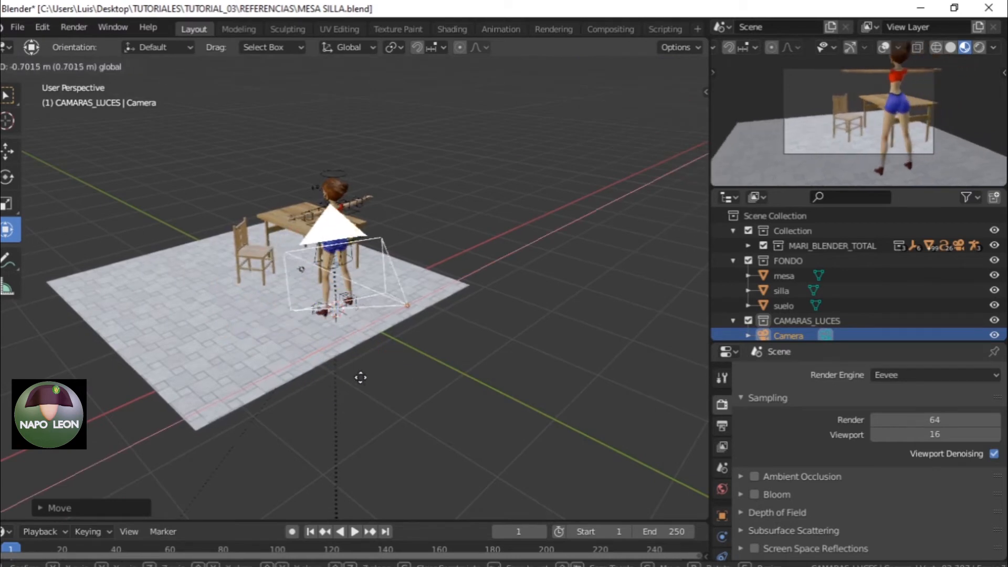
click(363, 377)
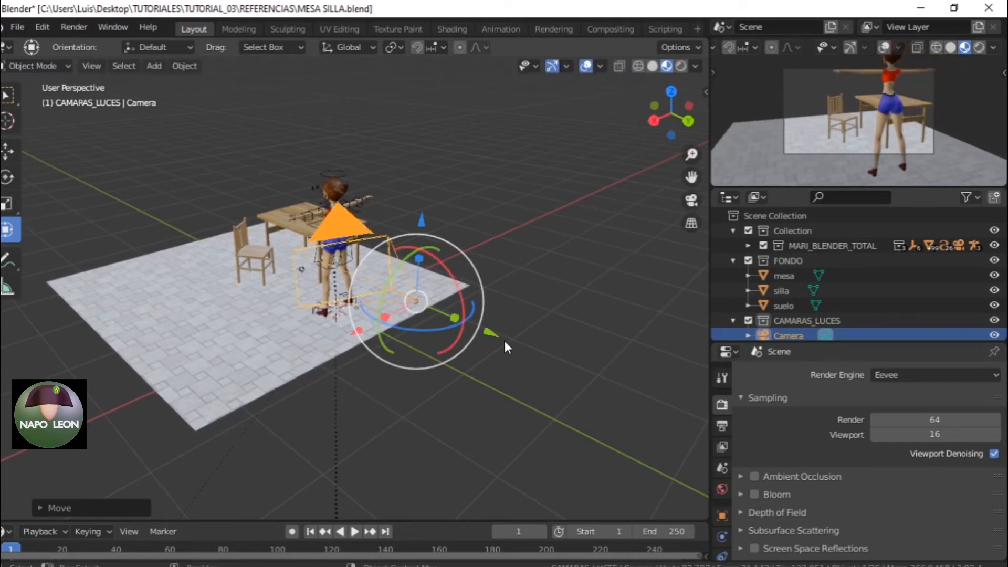
key(g)
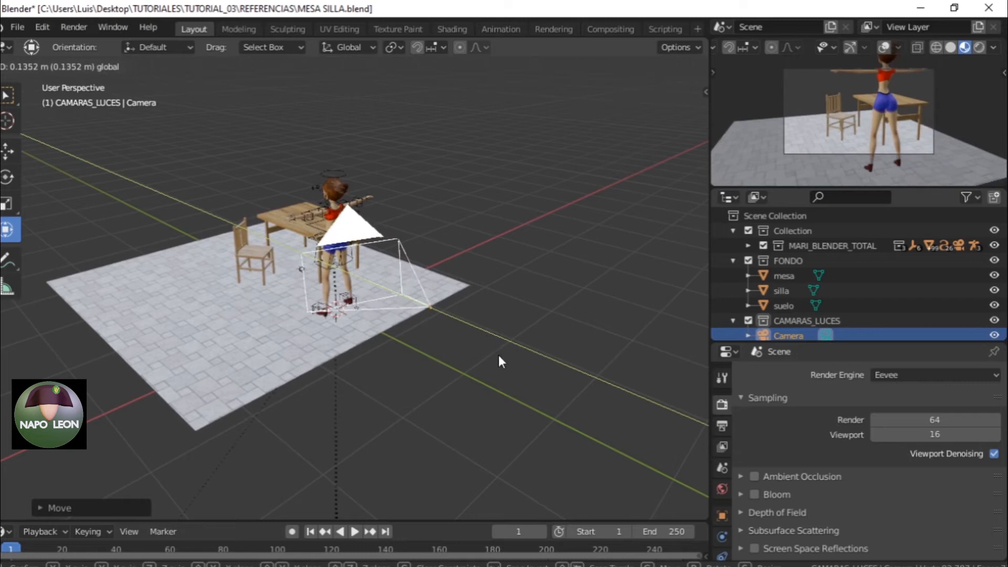
click(498, 355)
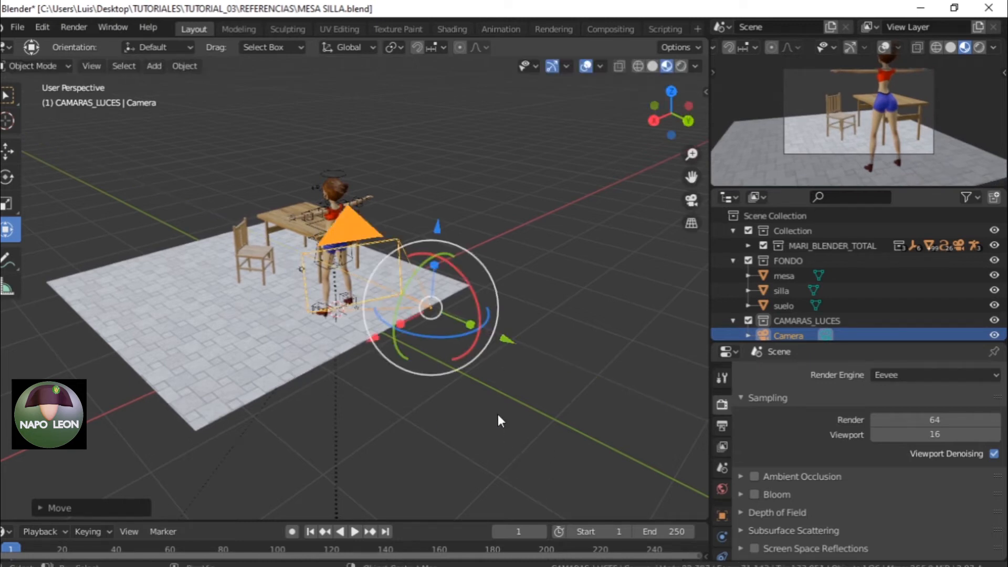
- Set the camera's focal length to 35 mm
scroll(719, 462, down, 3)
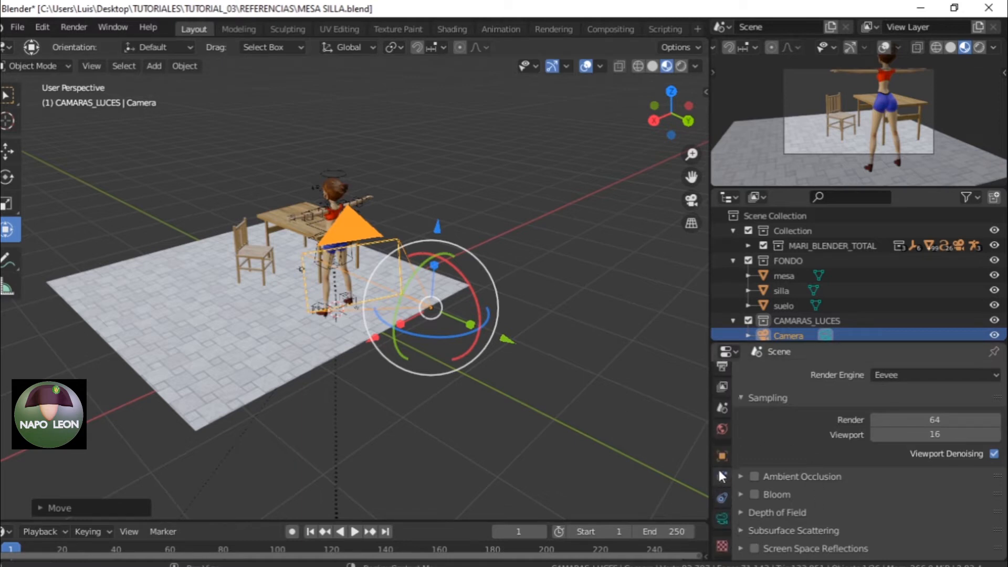
click(721, 517)
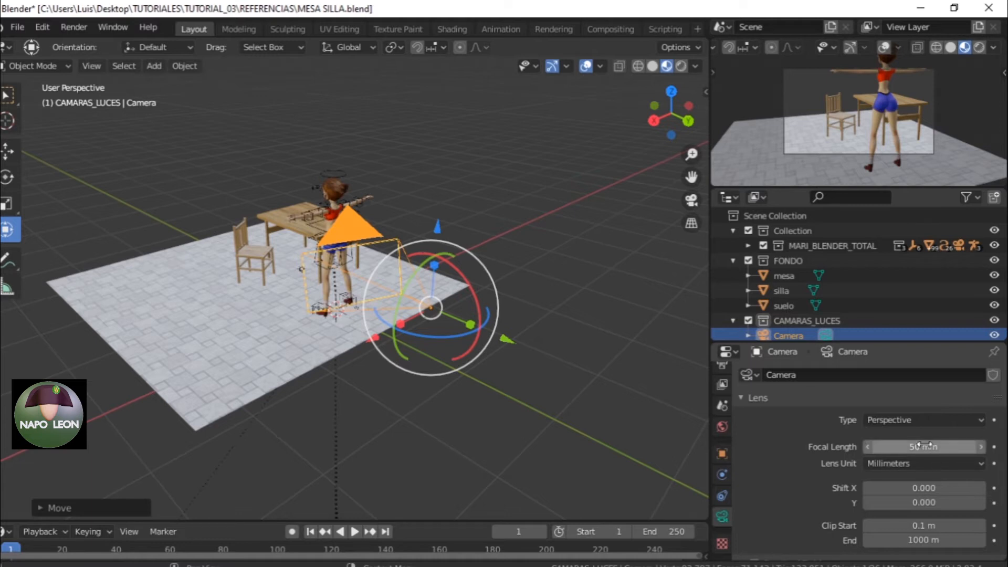
drag(923, 446, 871, 446)
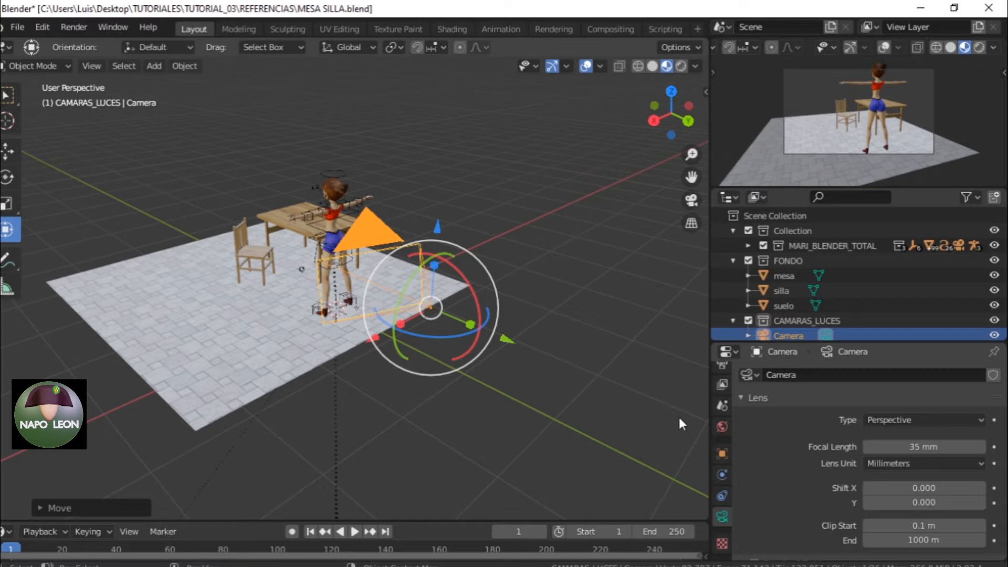
- Disable Viewport Denoising in the scene's Eevee render sampling settings
scroll(722, 433, up, 3)
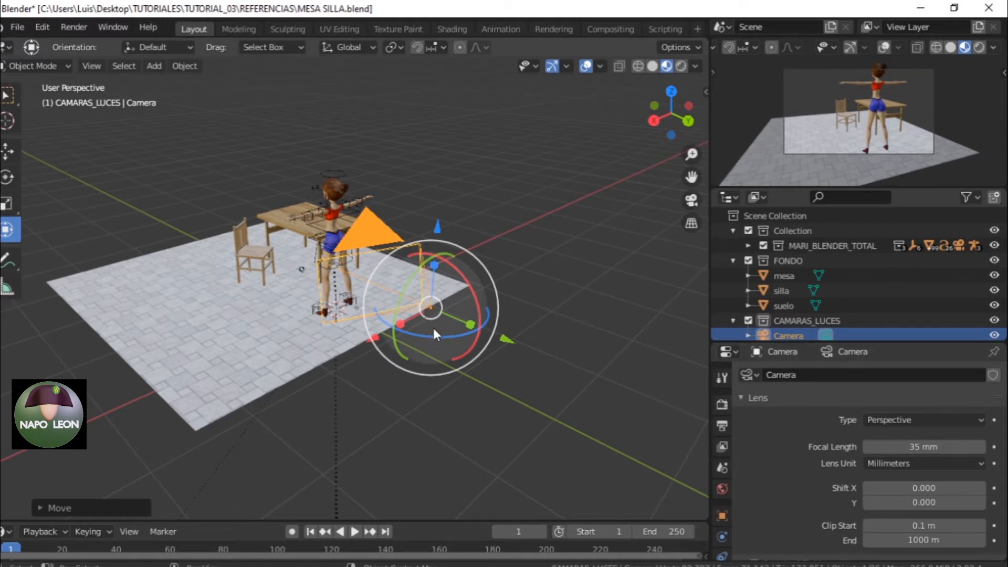
click(722, 405)
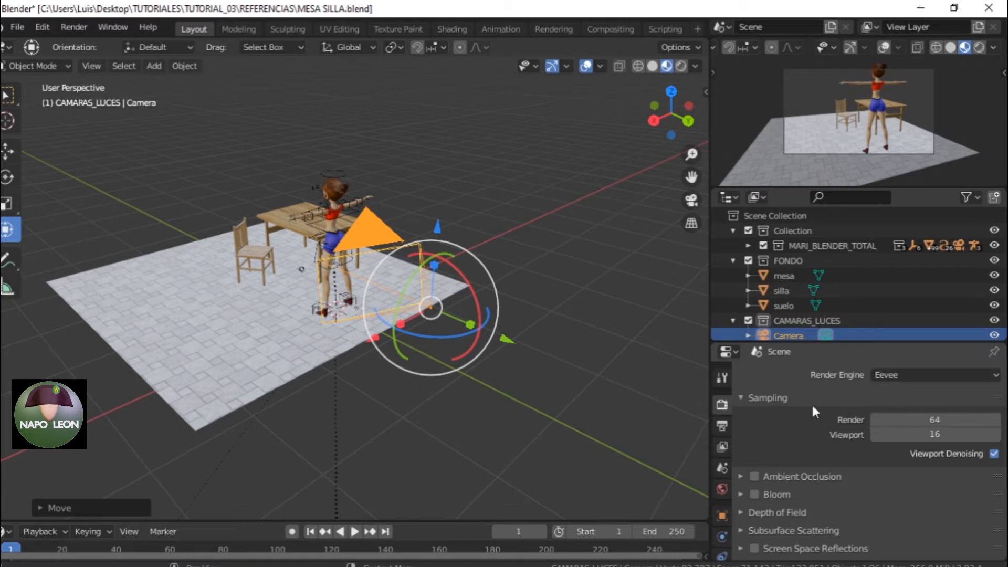
click(995, 455)
- Disable Volumetric Lighting in the Eevee Volumetrics settings and expand the Shadows settings
scroll(793, 453, down, 3)
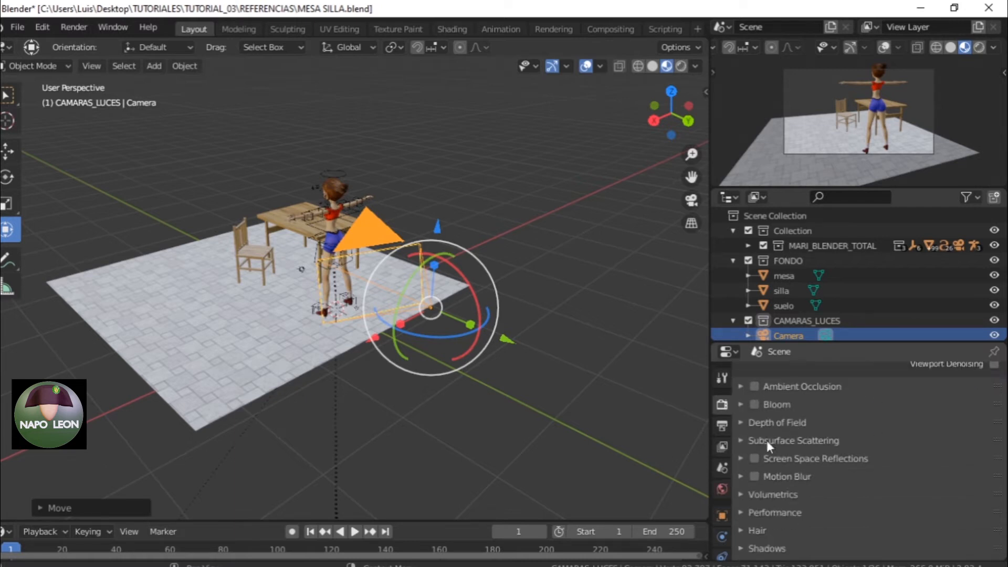
scroll(765, 483, down, 3)
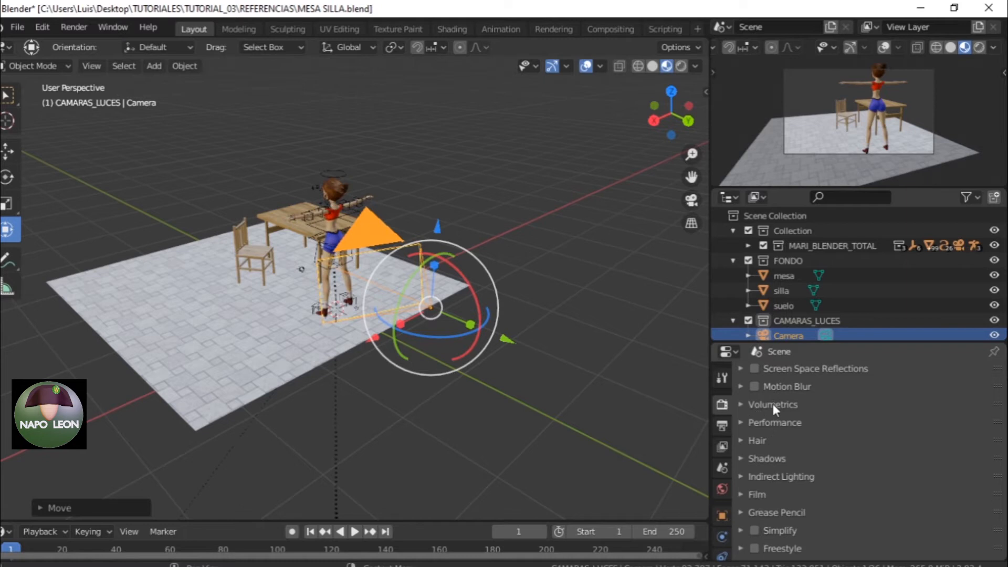
click(741, 406)
scroll(799, 440, down, 3)
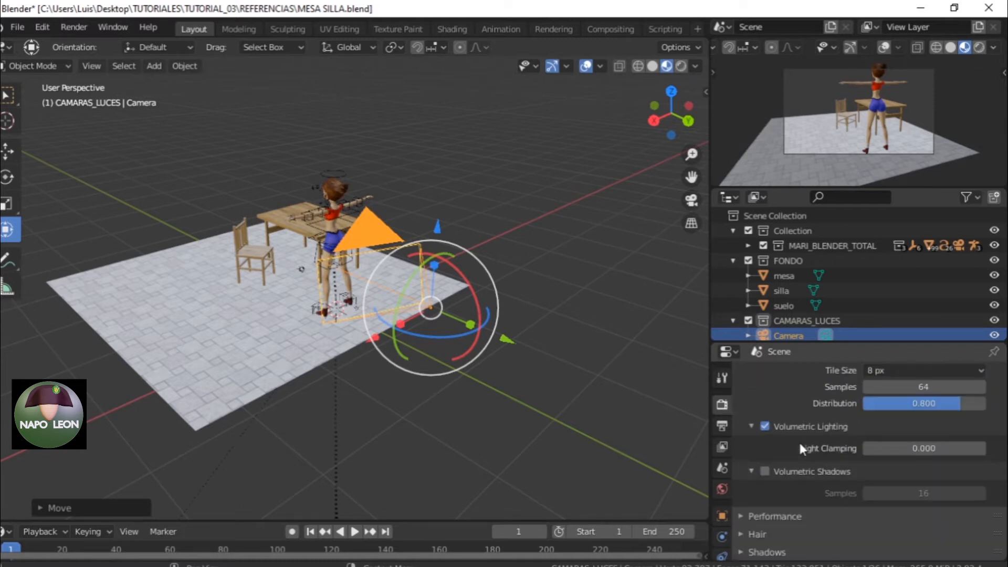
click(766, 427)
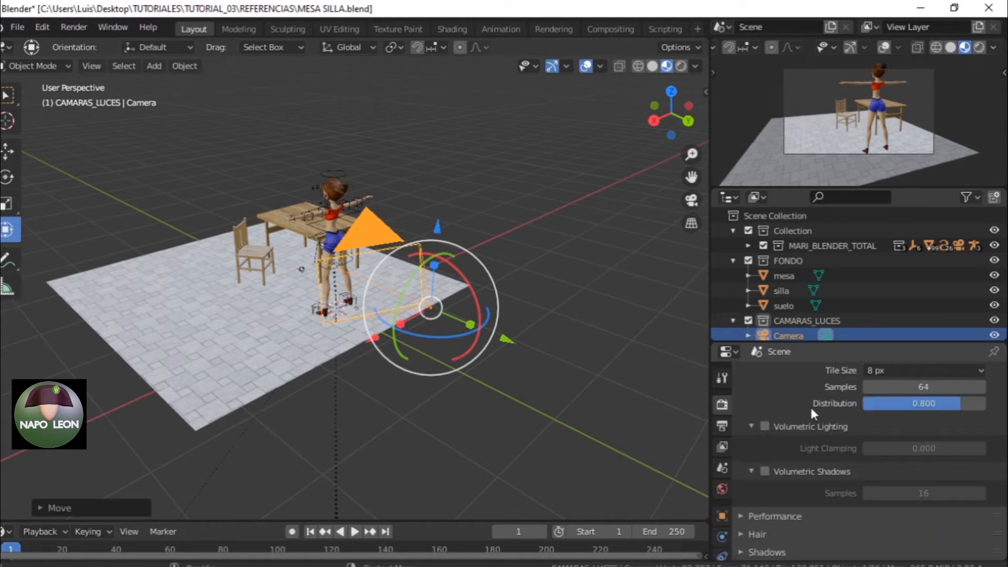
scroll(809, 405, up, 2)
scroll(798, 403, down, 6)
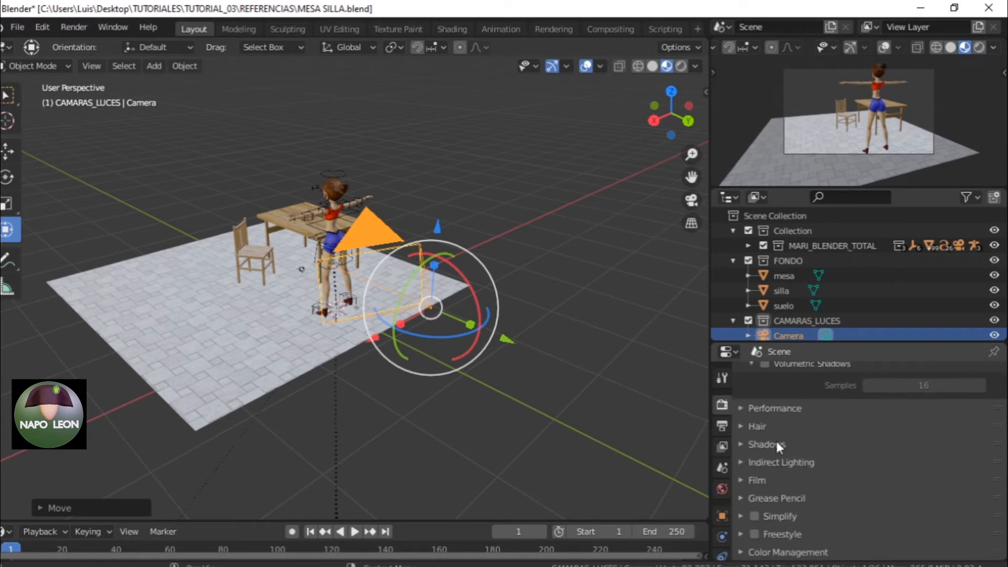
click(748, 445)
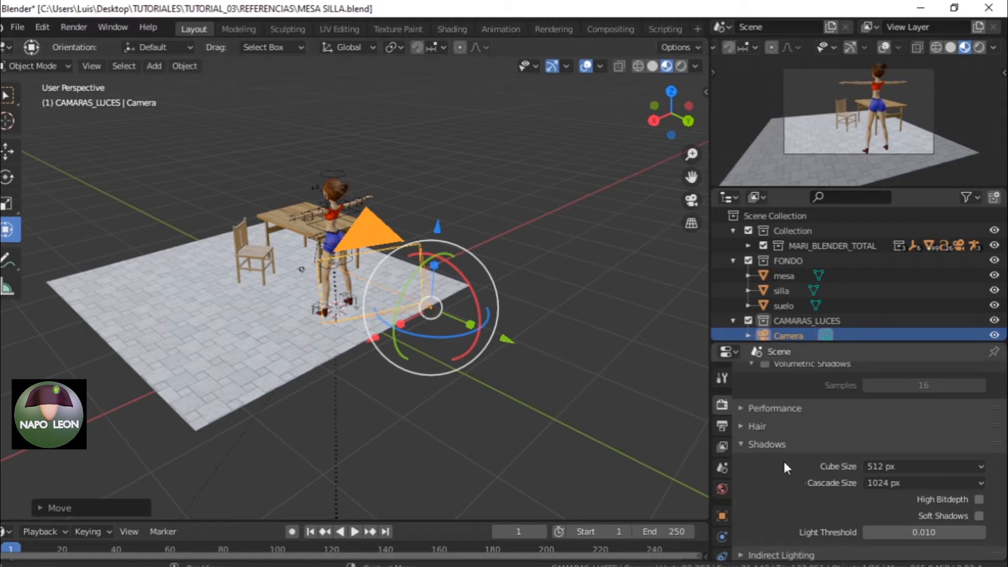
scroll(782, 459, down, 4)
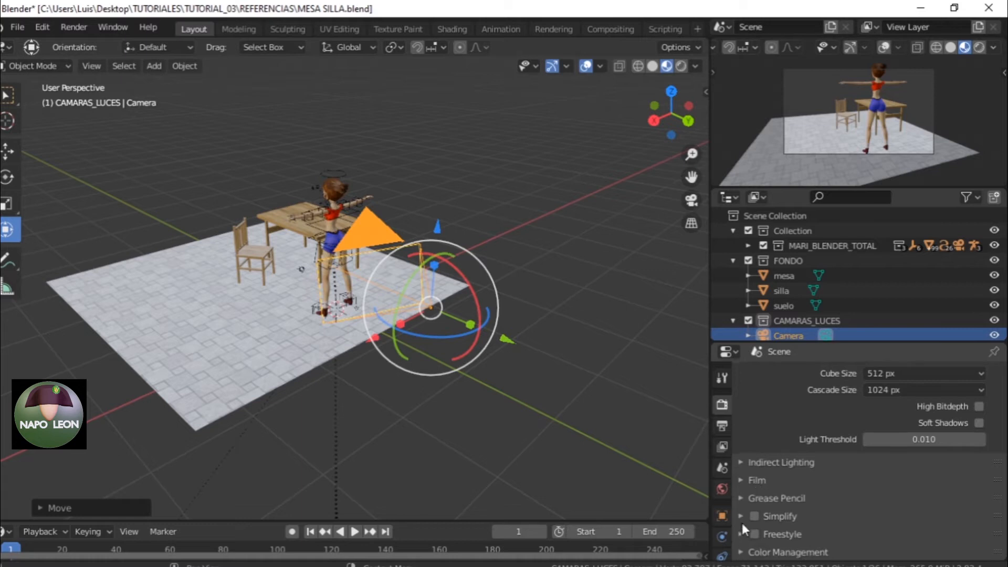
- Set the output resolution scale to 25% and the frame rate to 25 fps
click(721, 428)
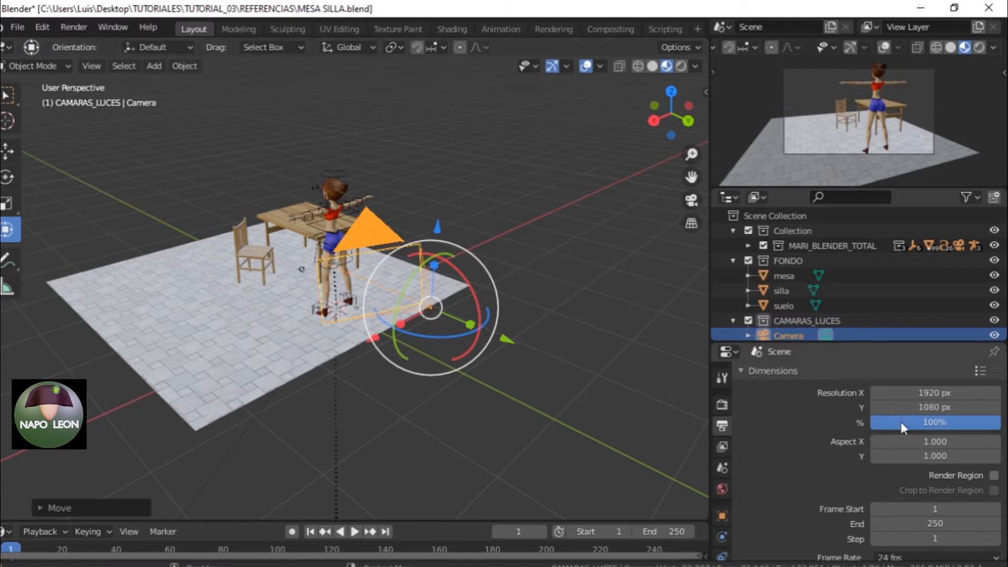
drag(999, 425, 901, 424)
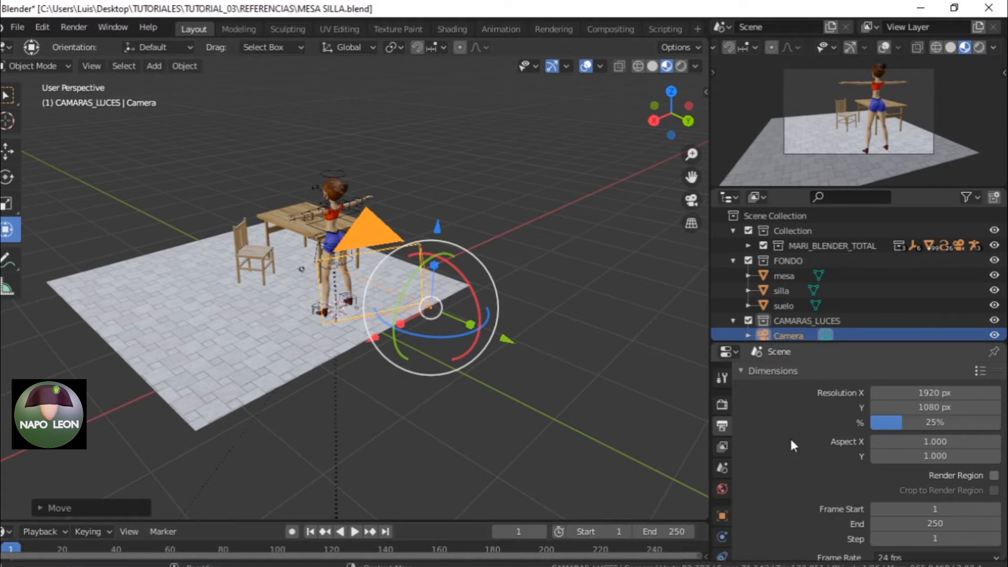
scroll(791, 441, down, 5)
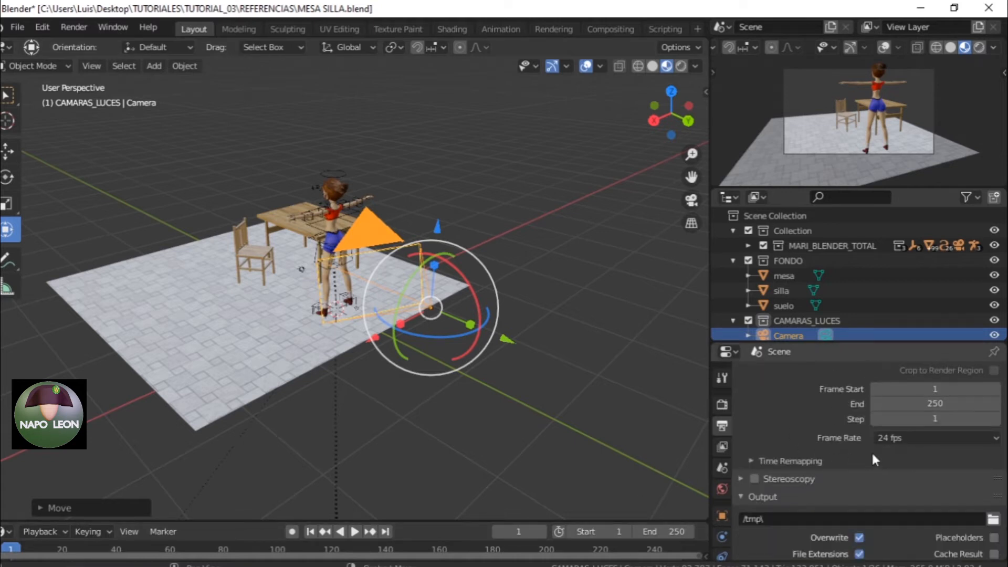
click(995, 438)
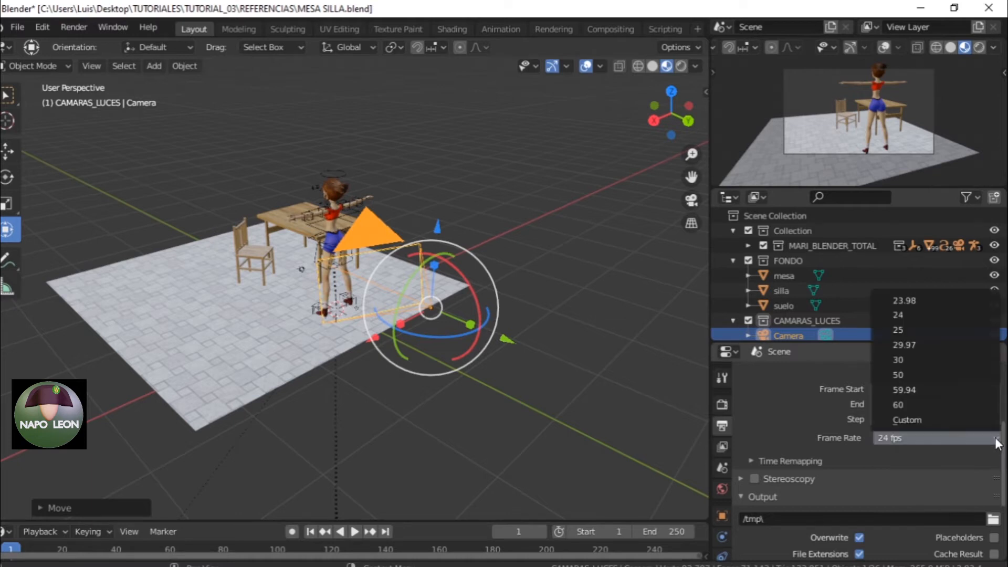
click(908, 329)
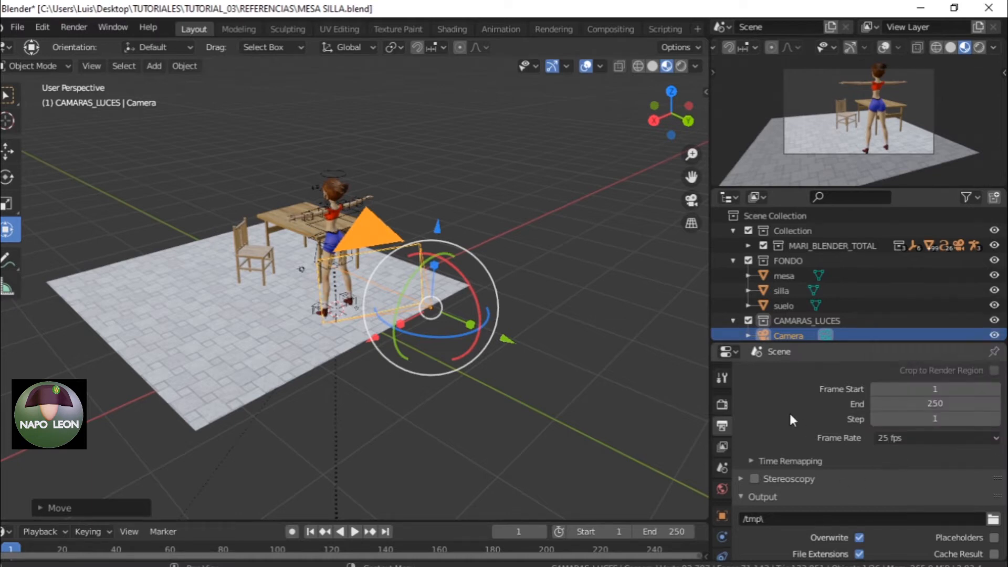
- Browse for the render output location and open the TUTORIAL_03 folder inside TUTORIALES on the Desktop
scroll(789, 411, down, 3)
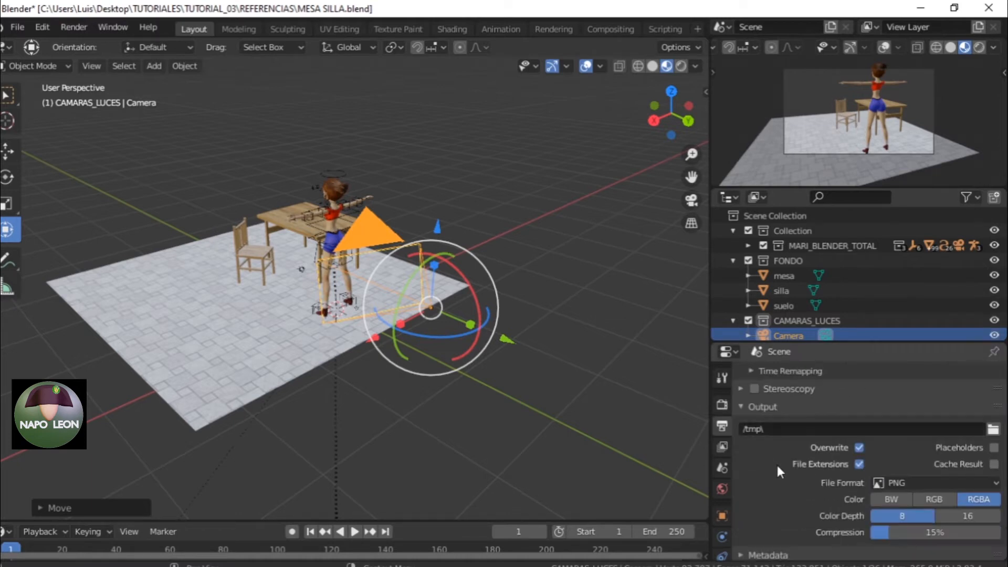
click(994, 431)
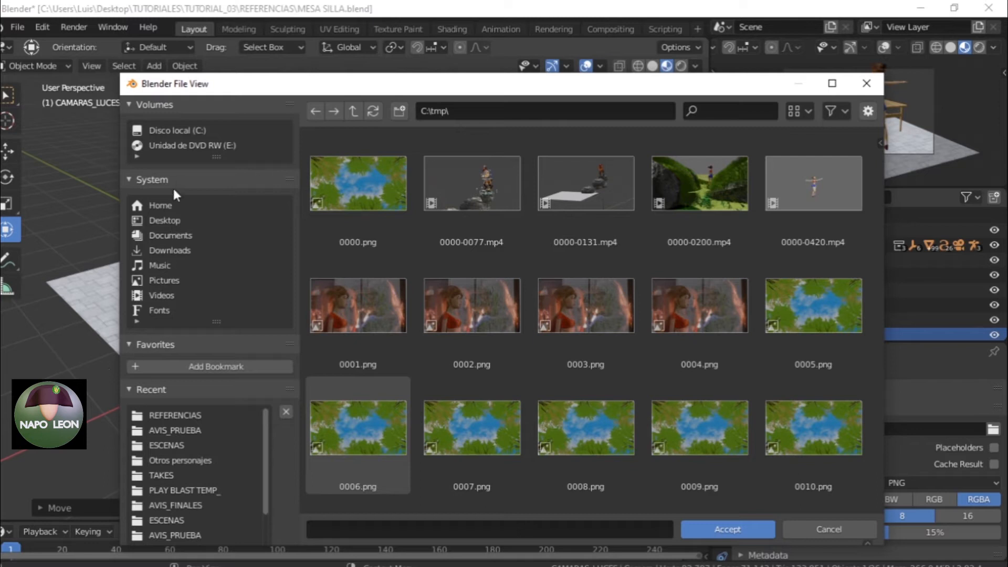
scroll(179, 464, down, 4)
scroll(197, 462, up, 2)
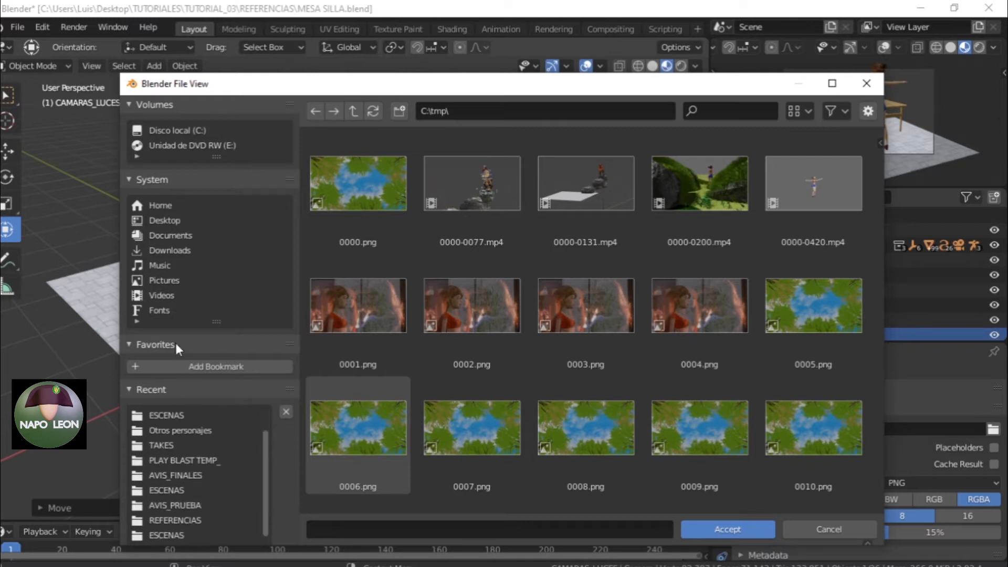
click(168, 220)
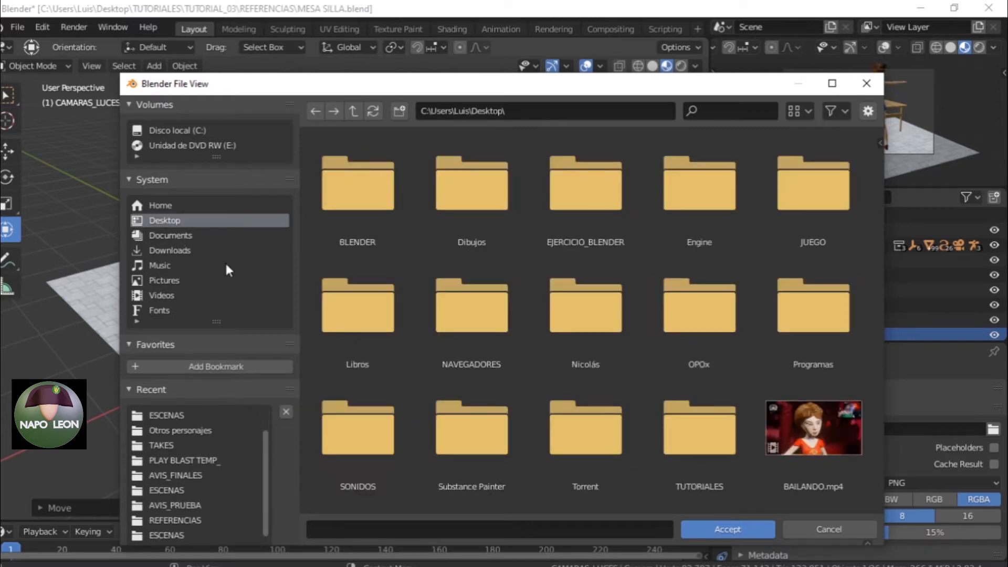
double_click(714, 438)
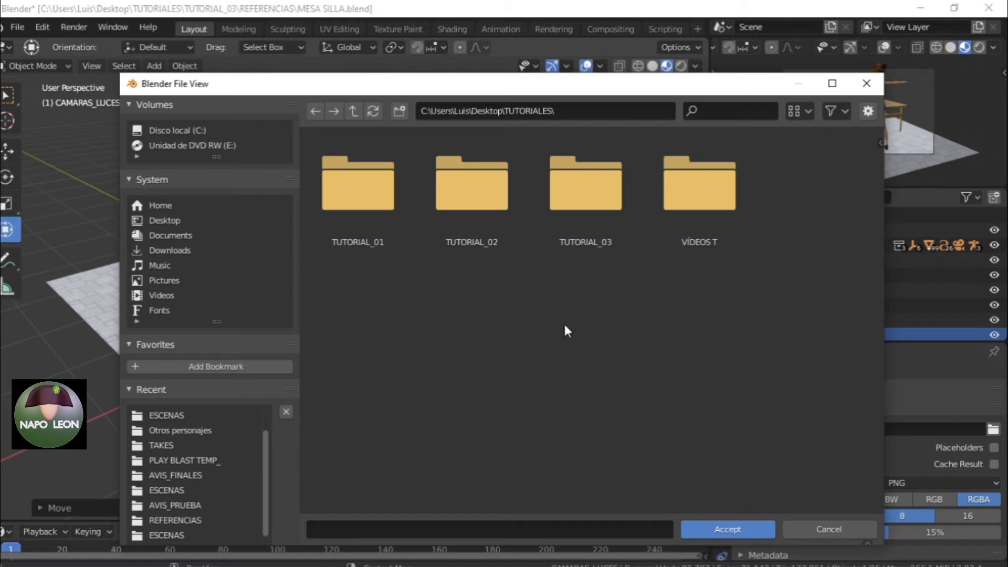
click(588, 191)
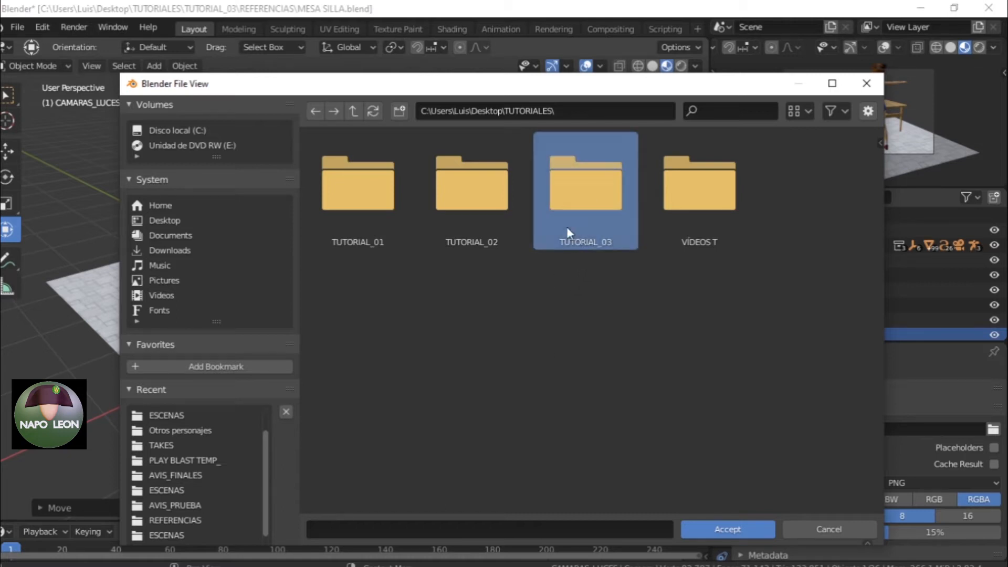
double_click(588, 197)
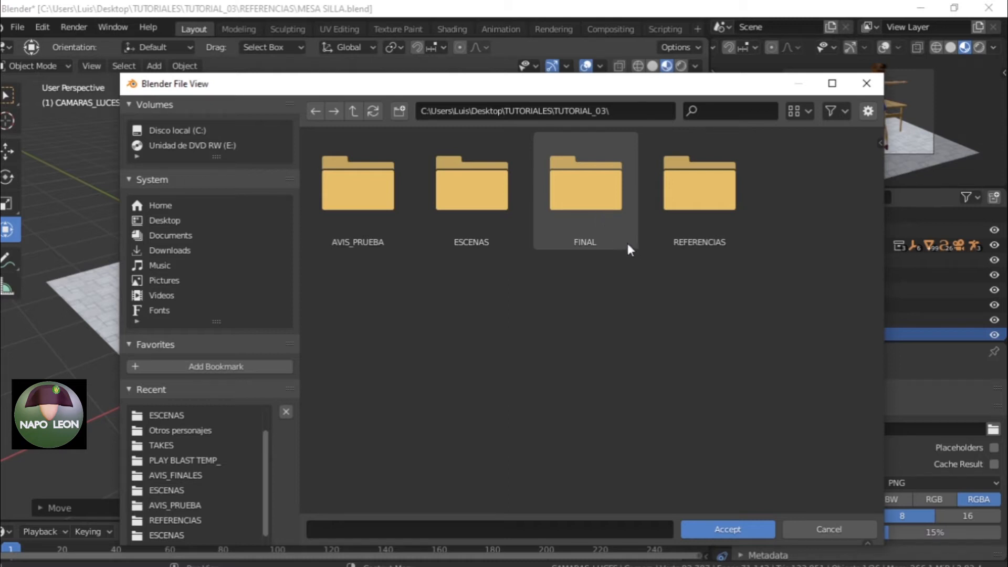
- Set the render output file to Tuto_03.mp4 in the AVIS_PRUEBA folder of TUTORIAL_03
double_click(704, 195)
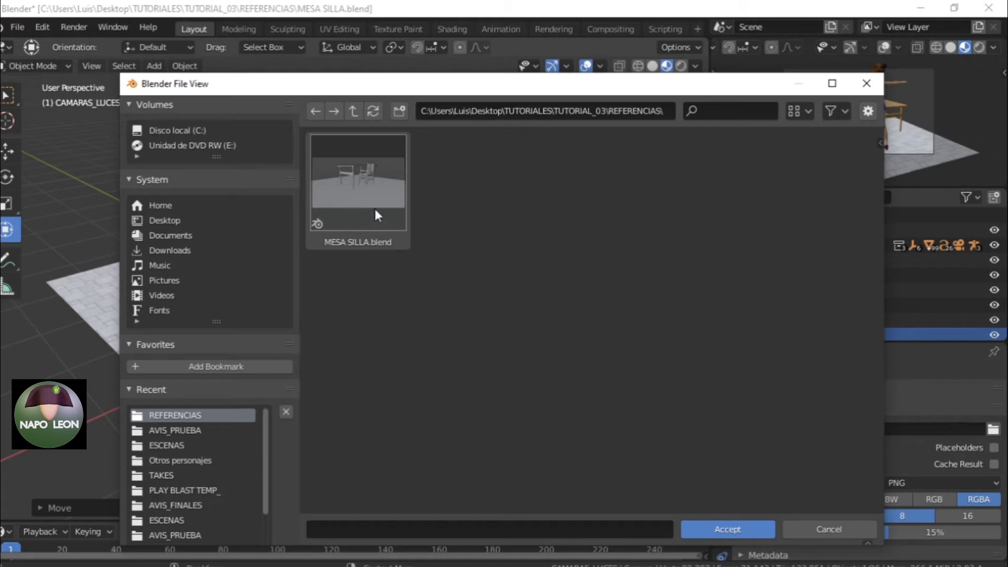
click(353, 111)
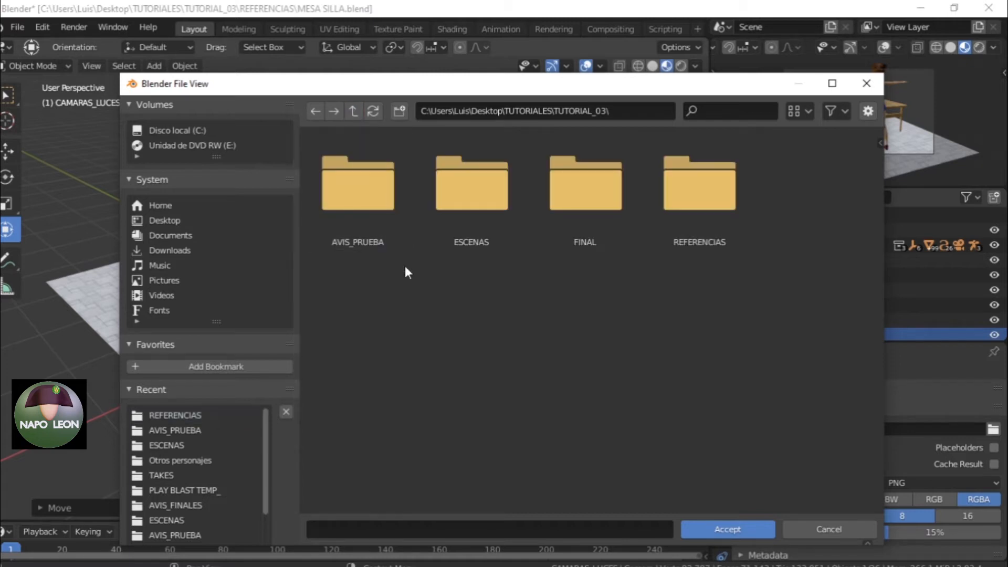
double_click(360, 207)
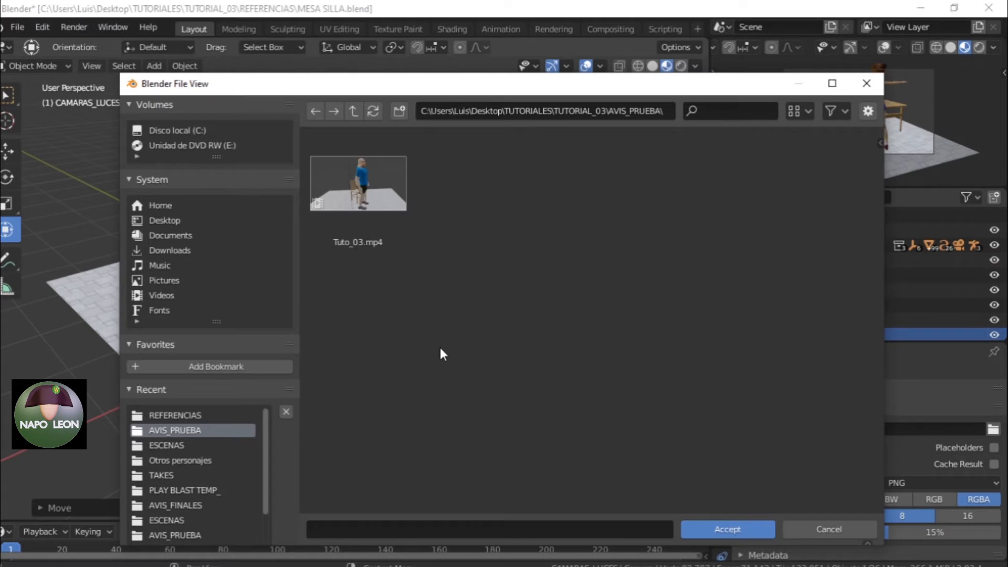
click(362, 528)
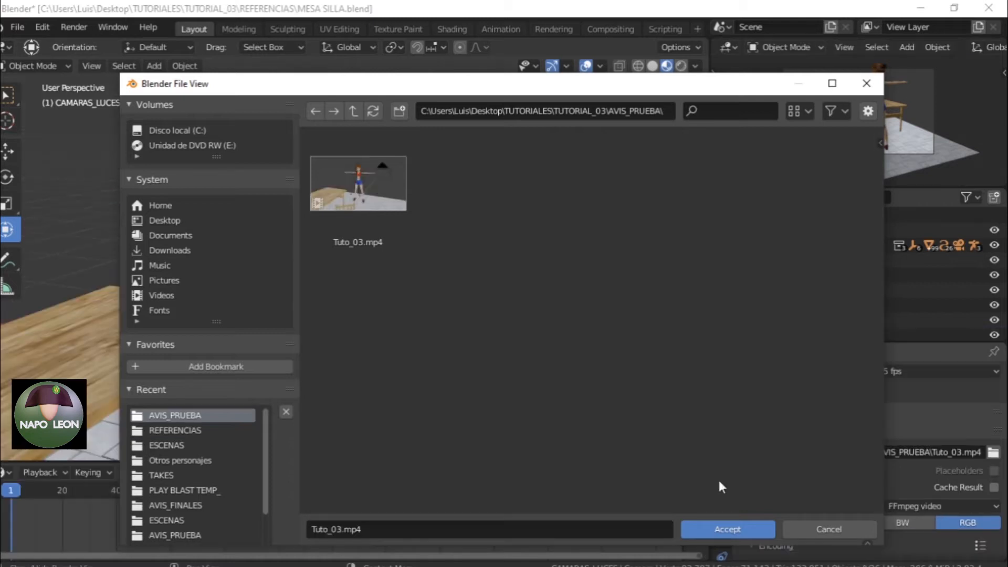
click(733, 532)
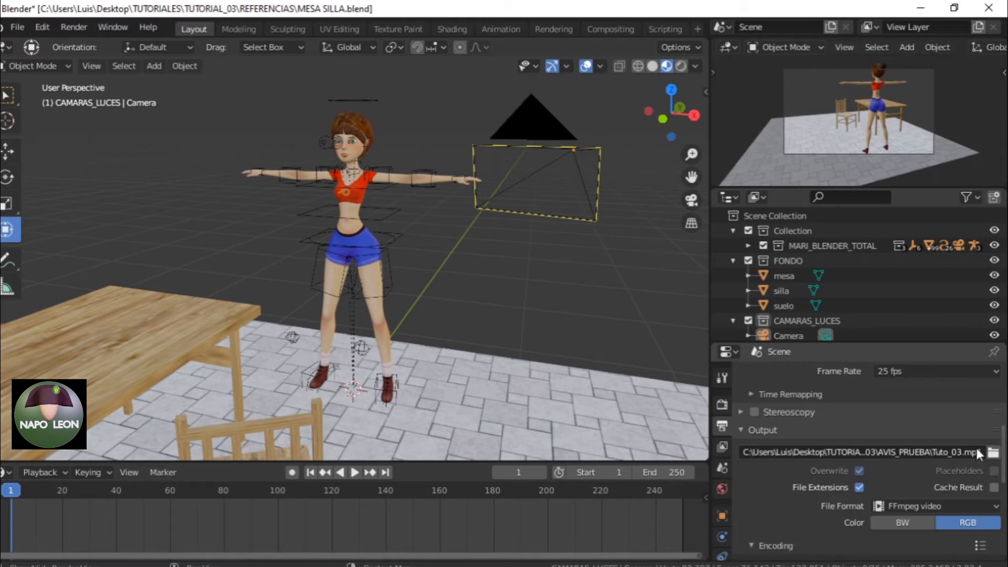
- Set the render output's file format to FFmpeg video
scroll(798, 507, down, 1)
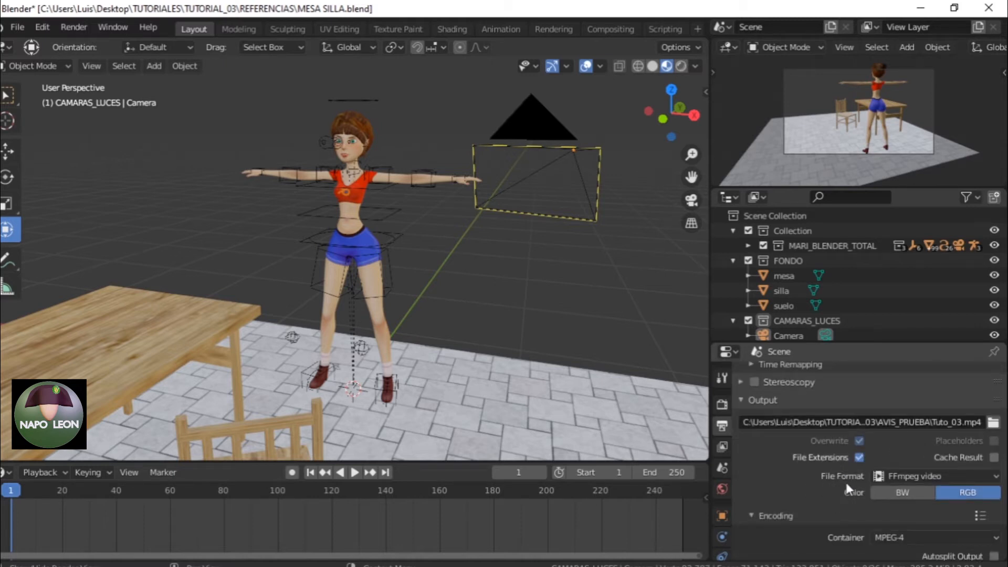
click(996, 478)
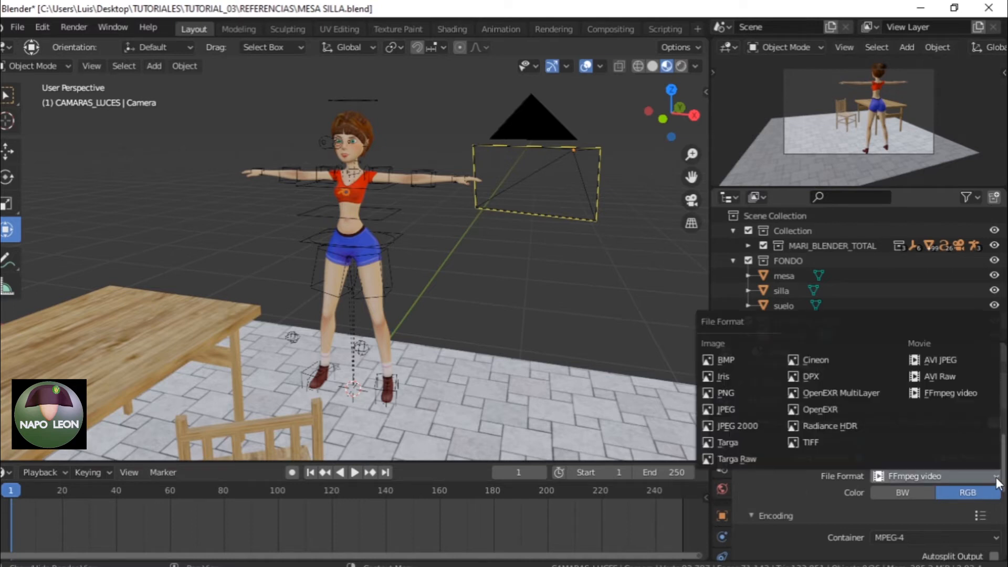
click(956, 394)
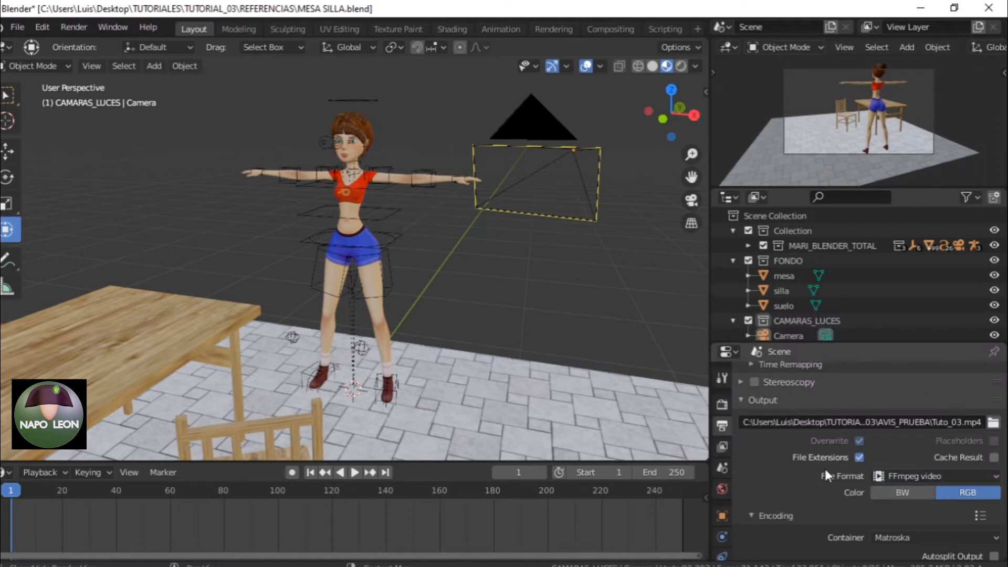
- Set the video encoding container to MPEG-4
scroll(811, 466, down, 3)
scroll(809, 467, down, 1)
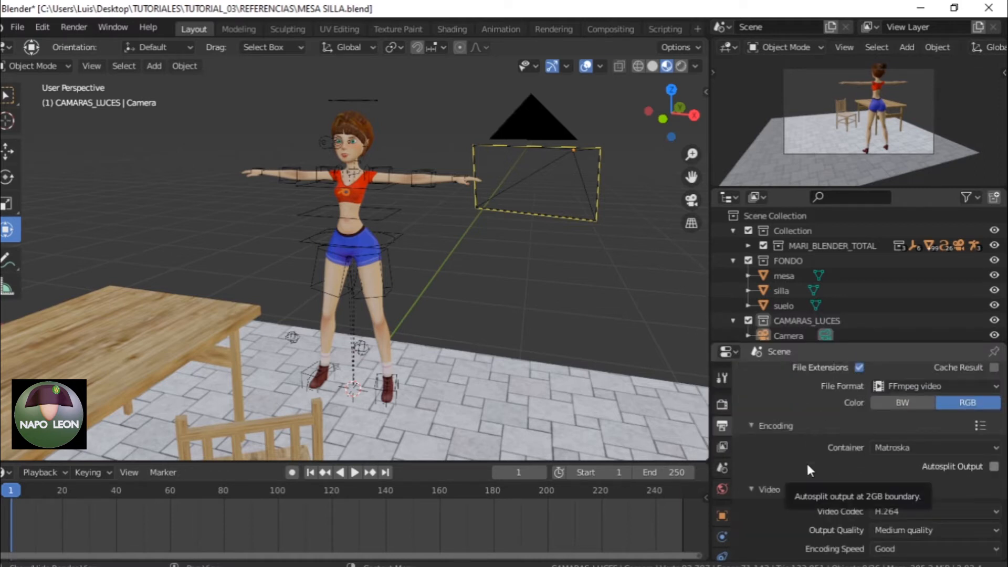
scroll(747, 421, up, 4)
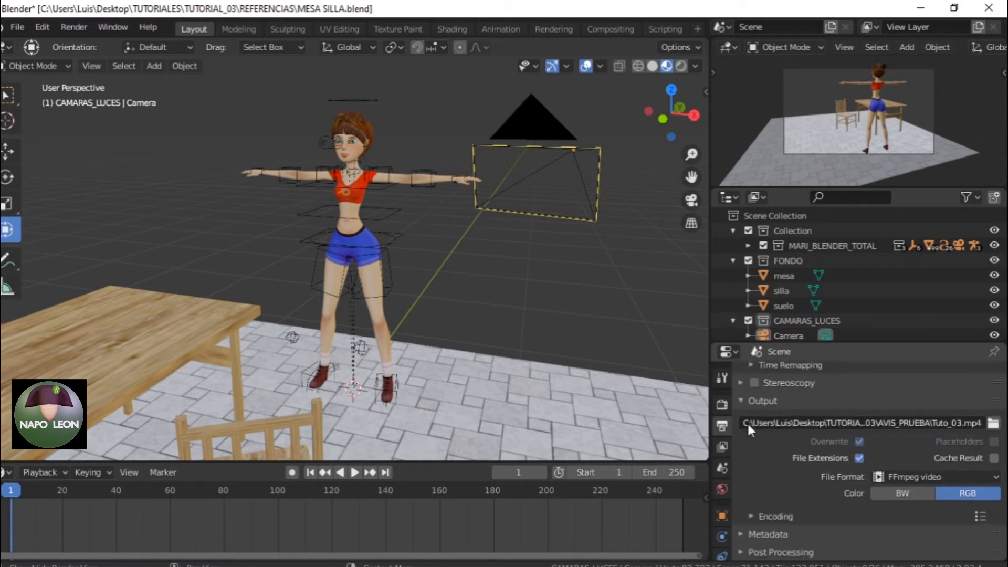
scroll(768, 452, down, 1)
scroll(769, 457, down, 3)
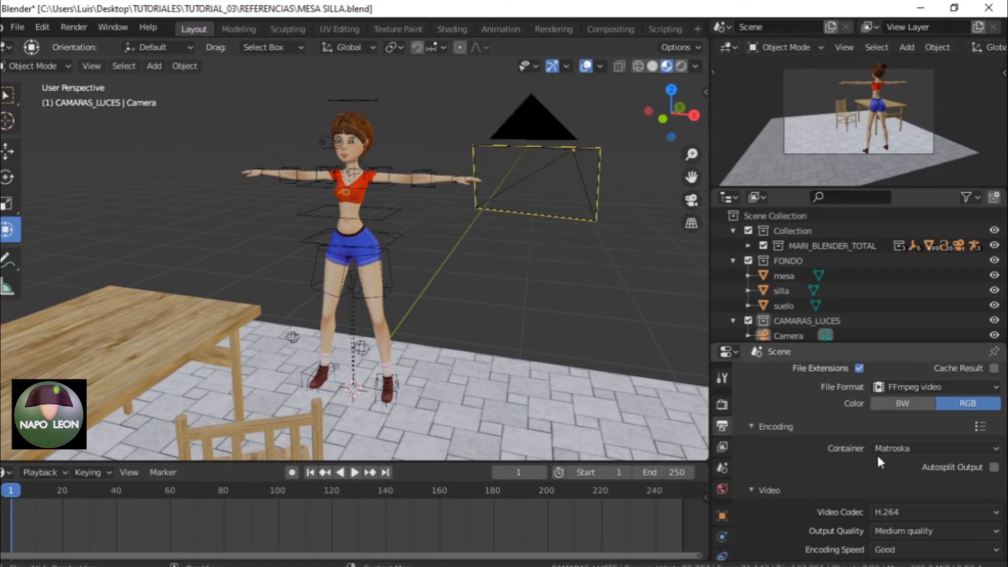
click(995, 448)
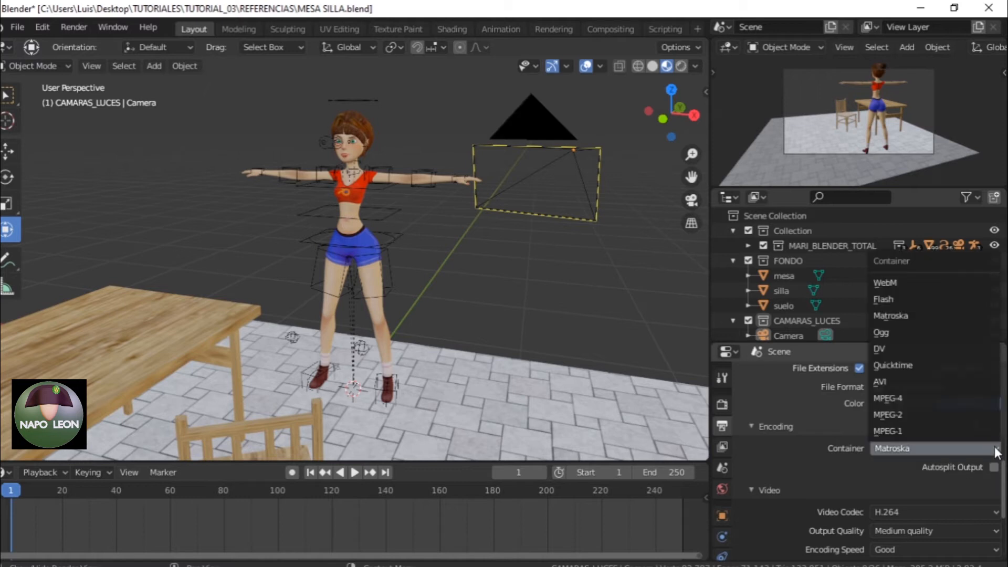
click(904, 397)
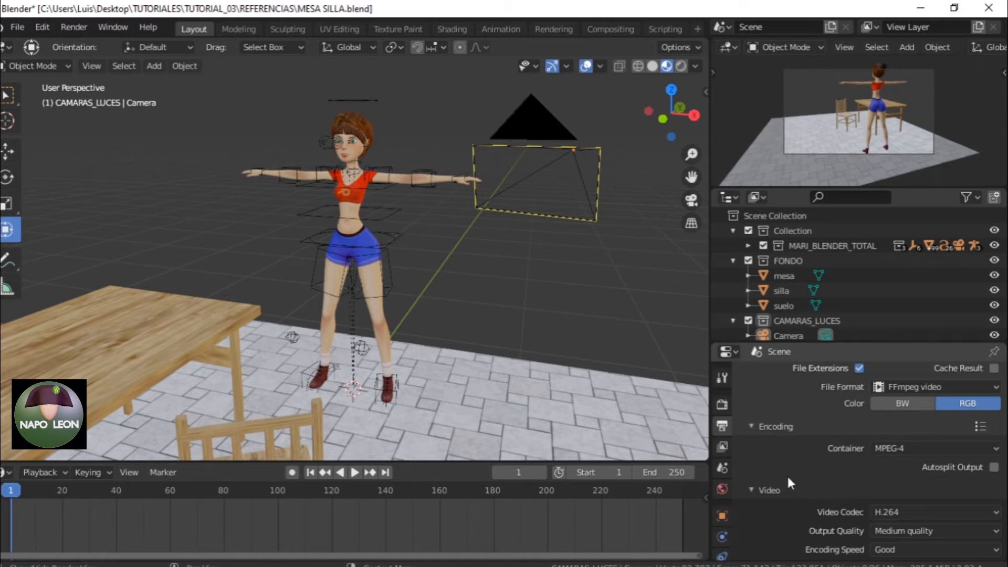
scroll(786, 474, down, 4)
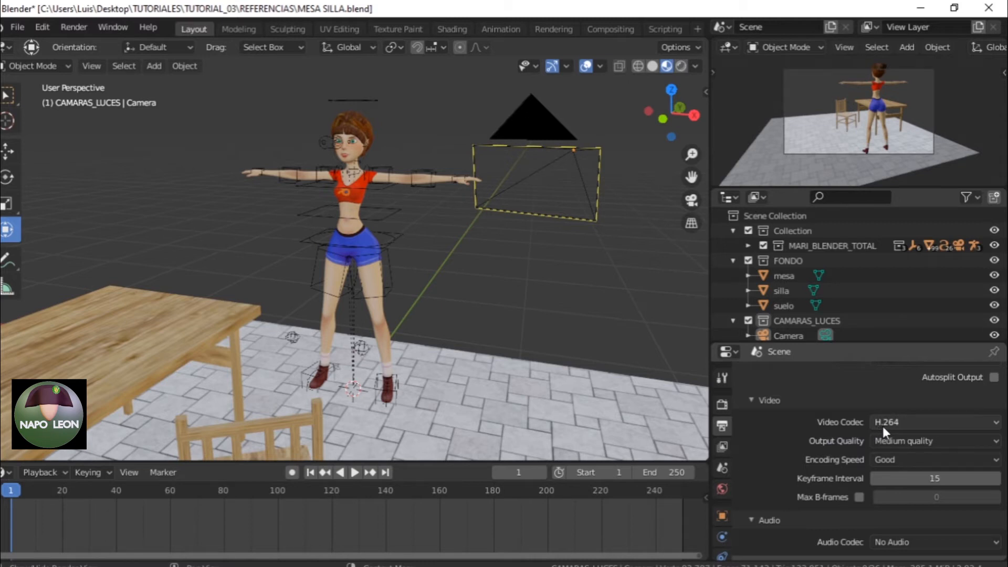
- Add the 3D viewport's Viewport Render Animation command to Quick Favorites and check that it is listed there
scroll(804, 466, down, 2)
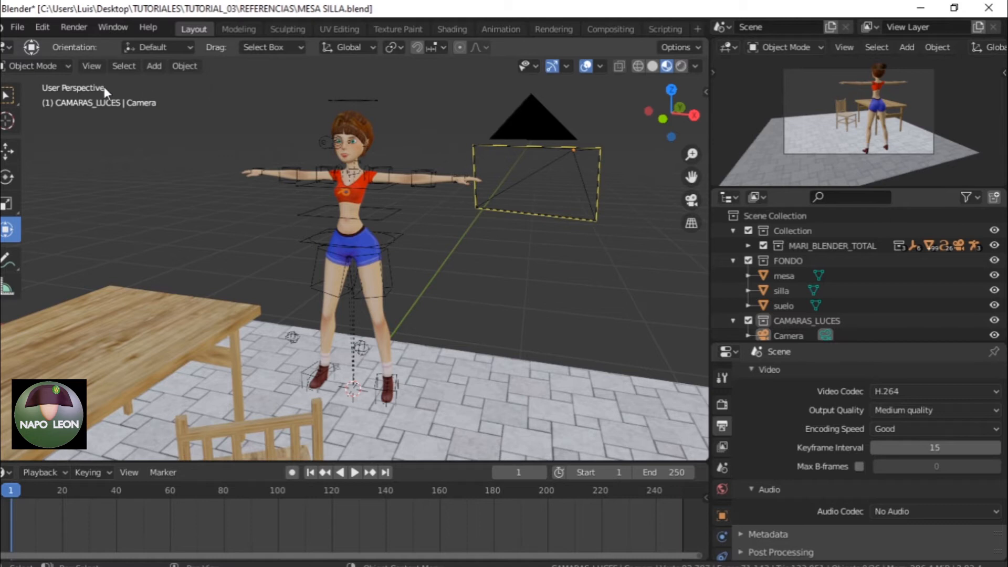
click(91, 67)
click(89, 67)
click(846, 50)
click(845, 50)
click(91, 67)
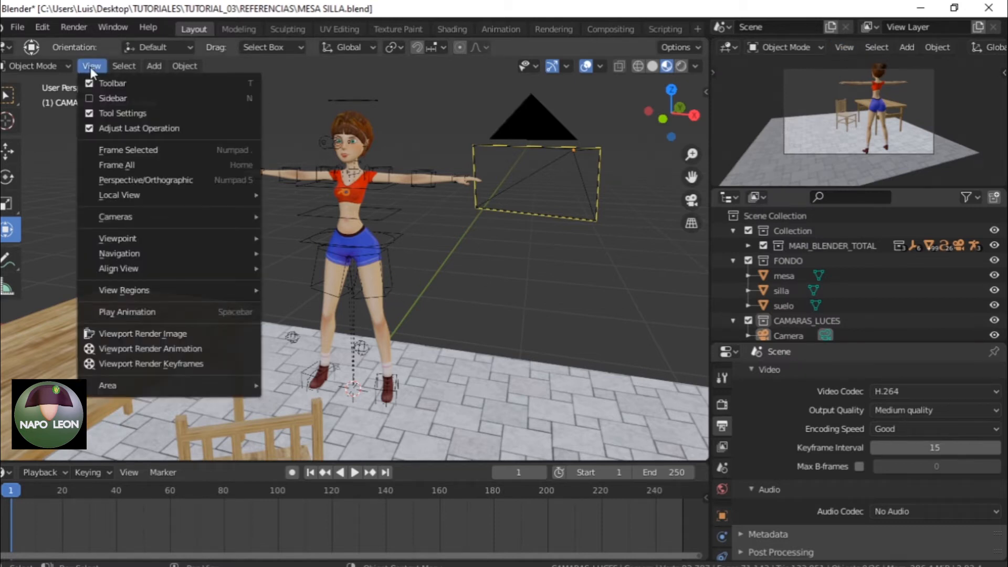
right_click(140, 349)
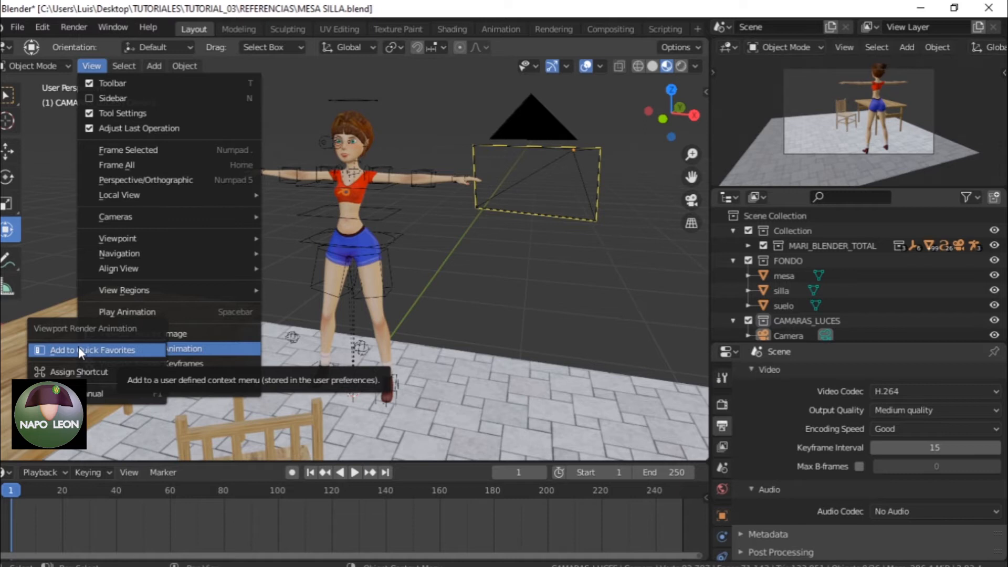
click(114, 349)
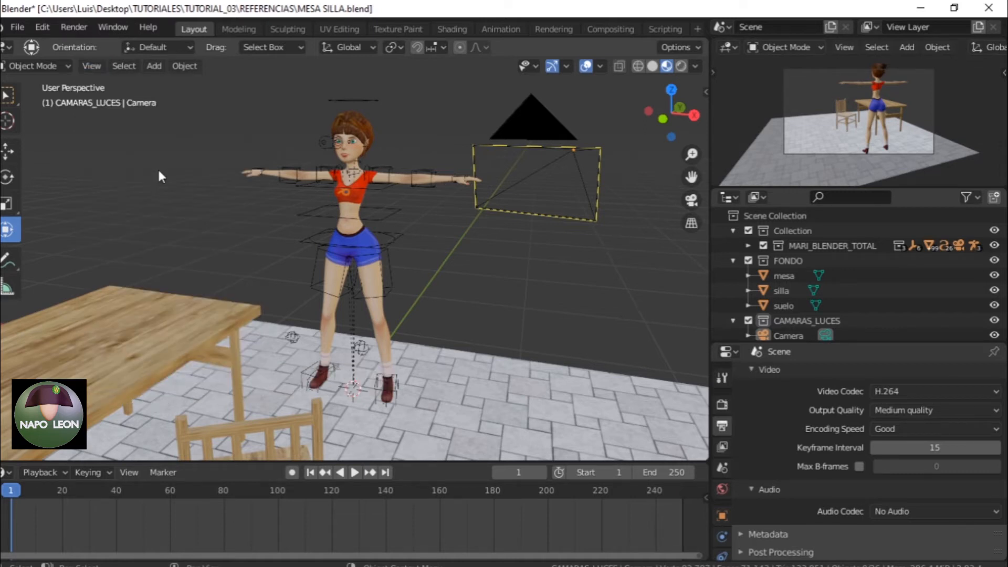
key(q)
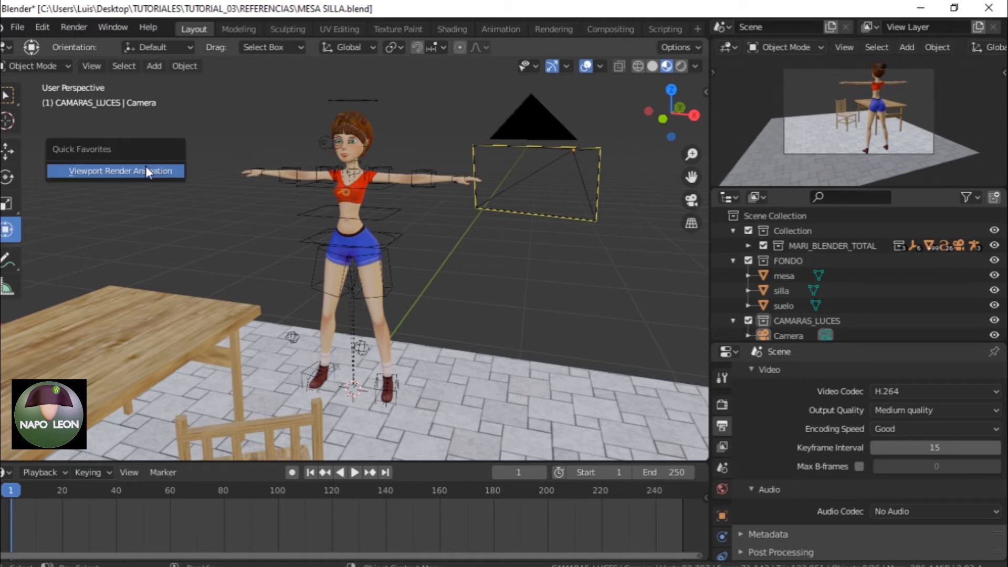
key(q)
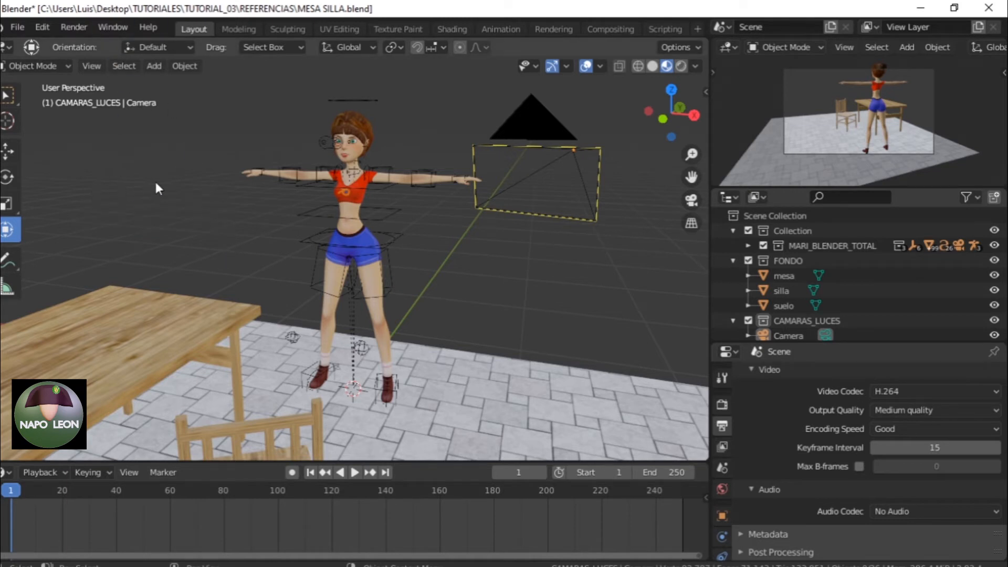
- Add the View Animation render command to Quick Favorites and check the favorites list
click(73, 27)
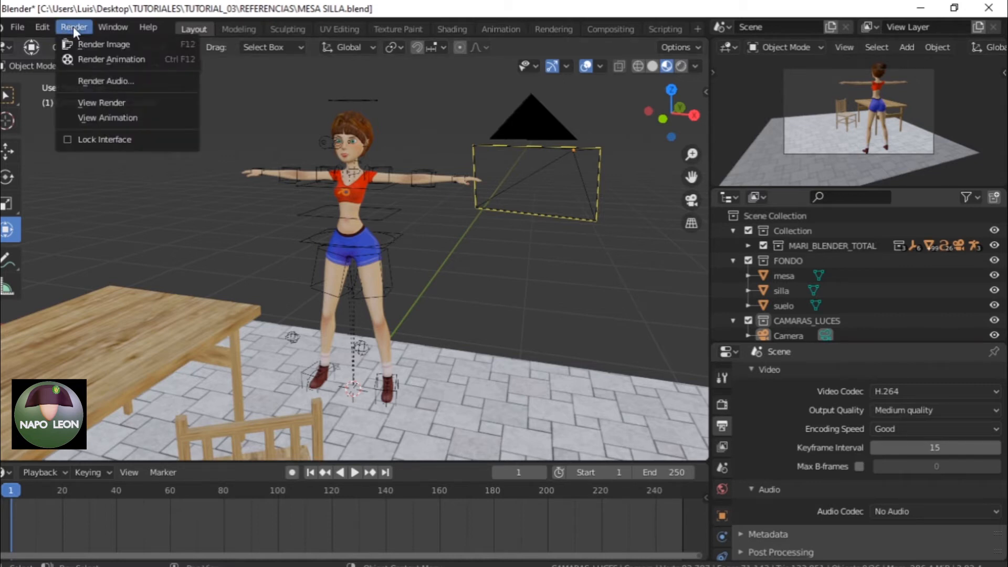
right_click(106, 118)
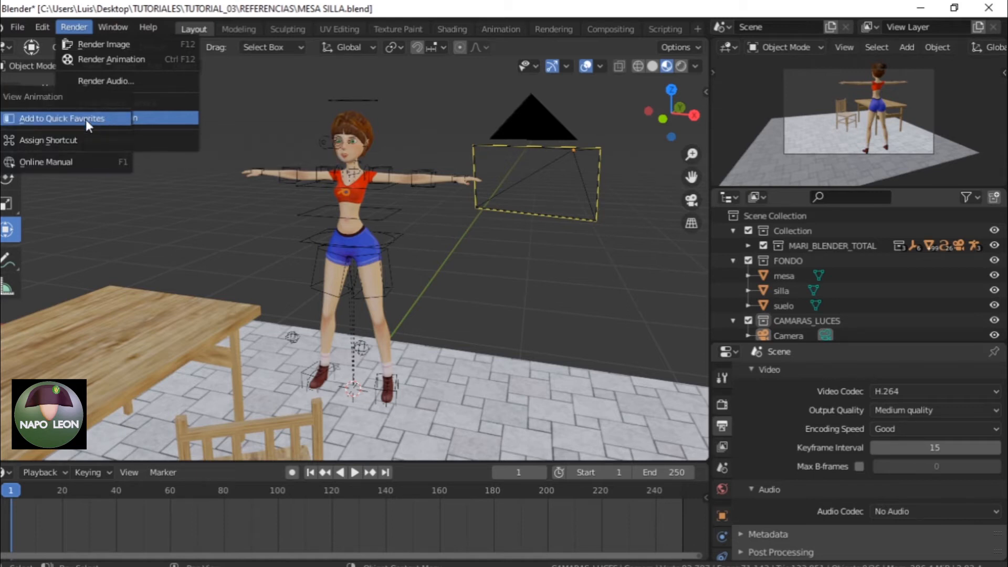
click(86, 118)
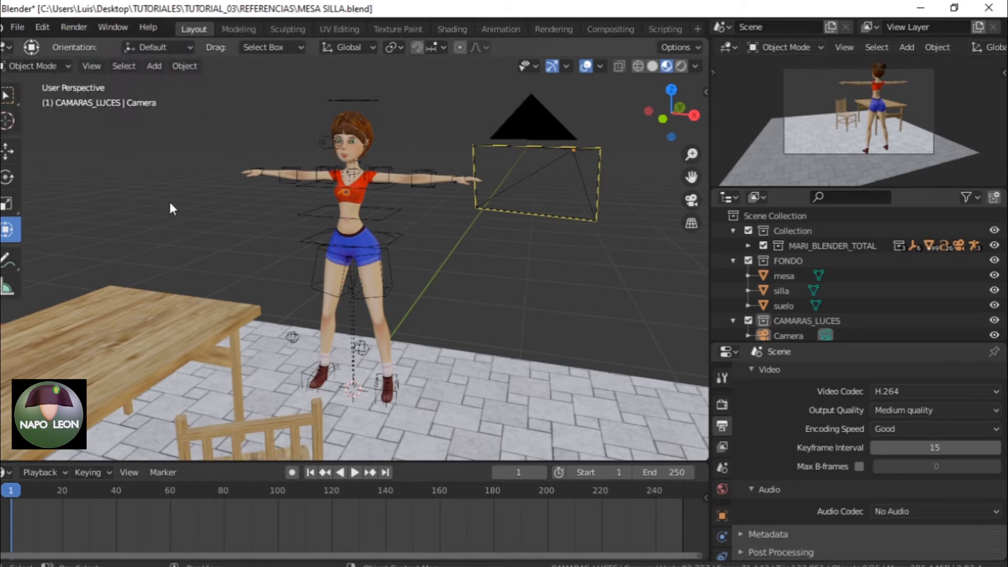
key(q)
key(q)
- Select the character rig, switch it to Pose Mode and return it to Object Mode
click(392, 212)
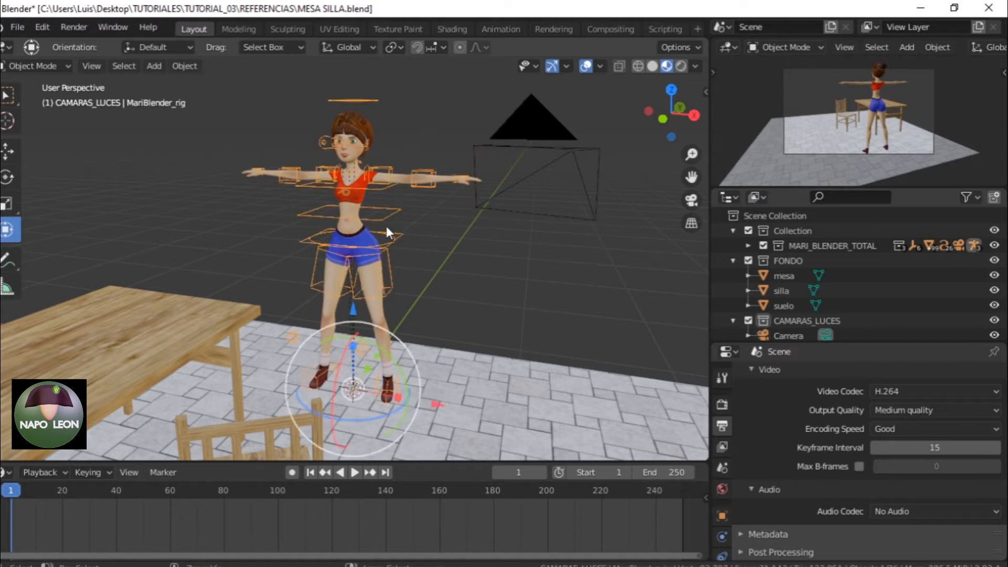
key(ctrl+Tab)
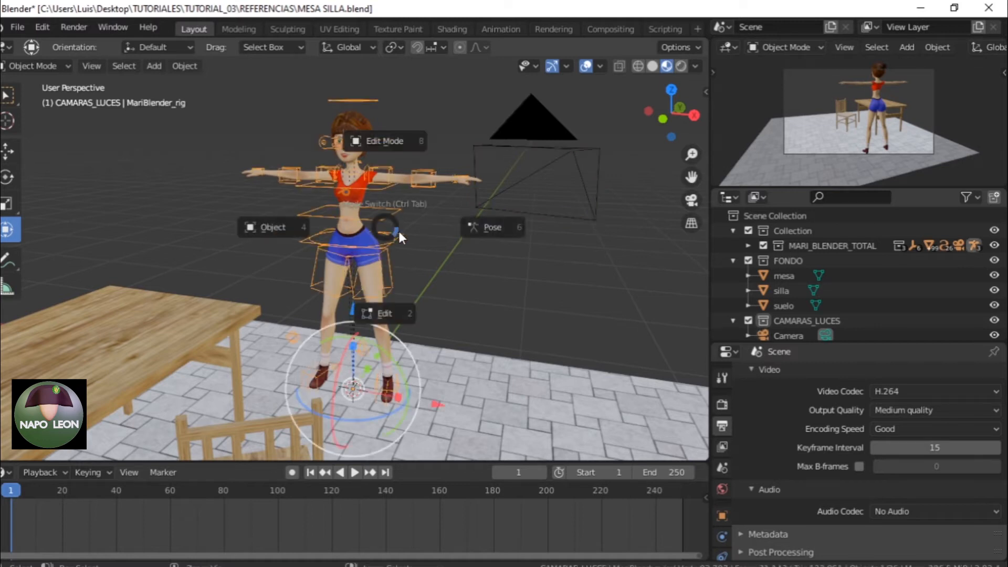
click(499, 228)
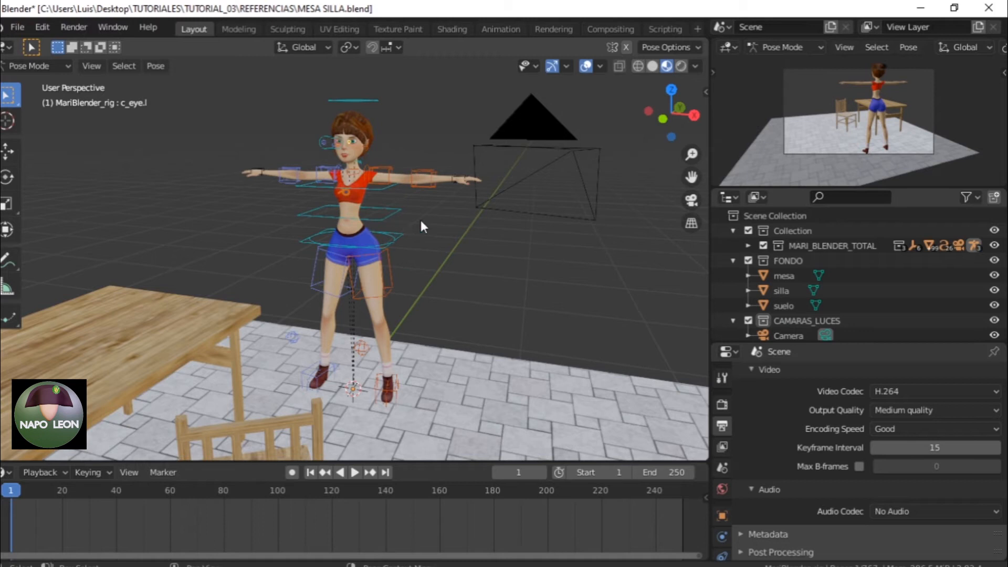
key(ctrl+Tab)
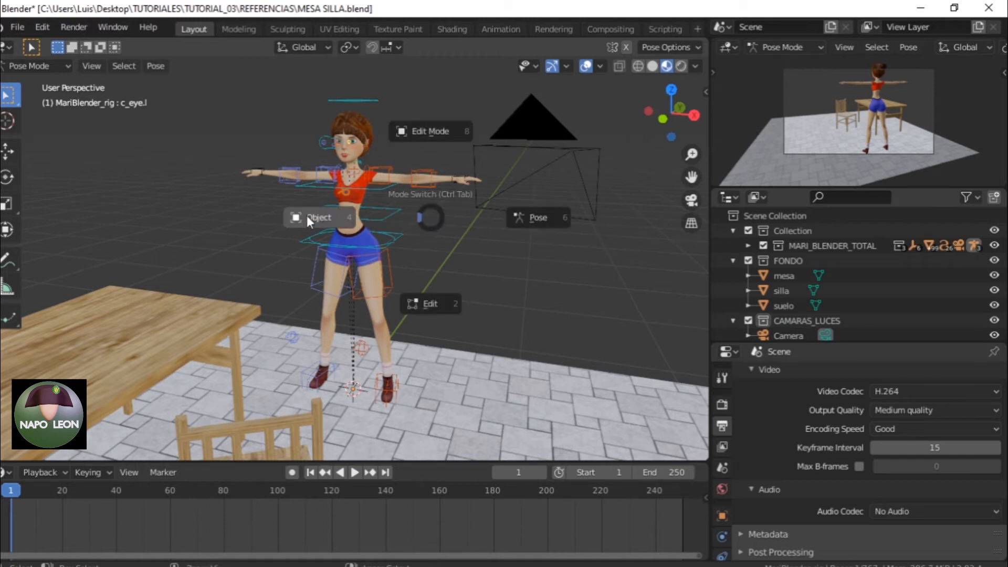
click(316, 216)
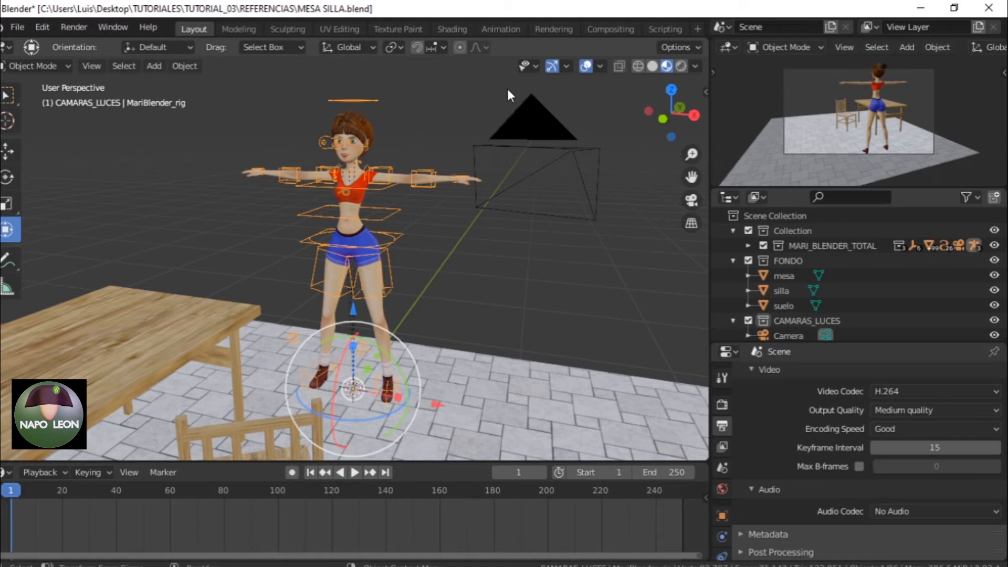
- Add the Armature object type's viewport visibility toggle to Quick Favorites
click(534, 64)
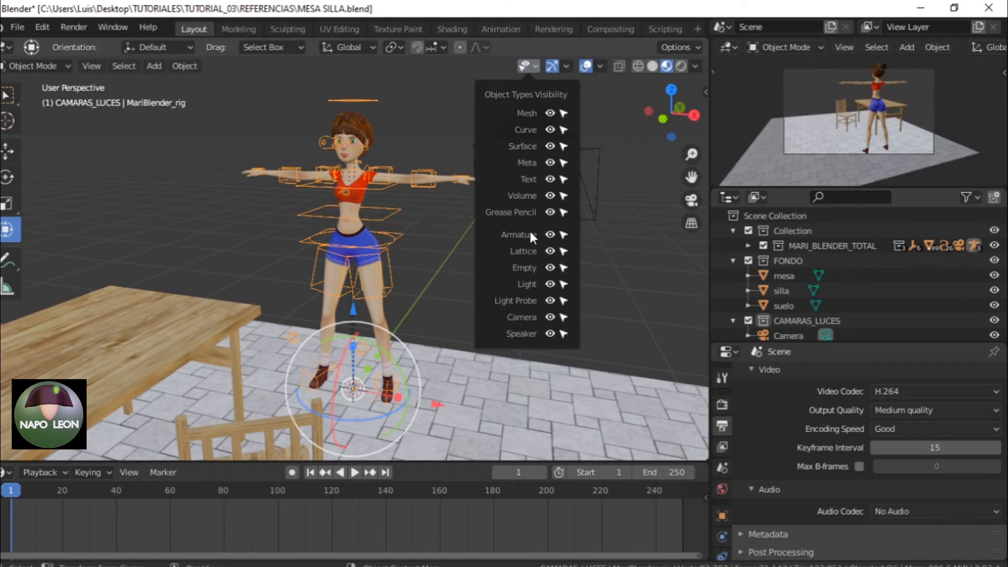
right_click(550, 235)
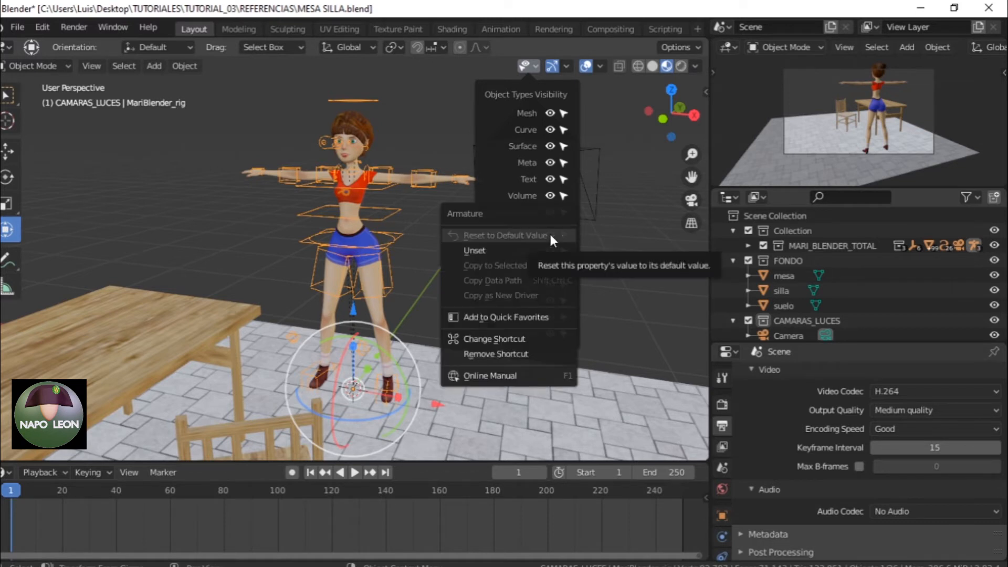
click(522, 316)
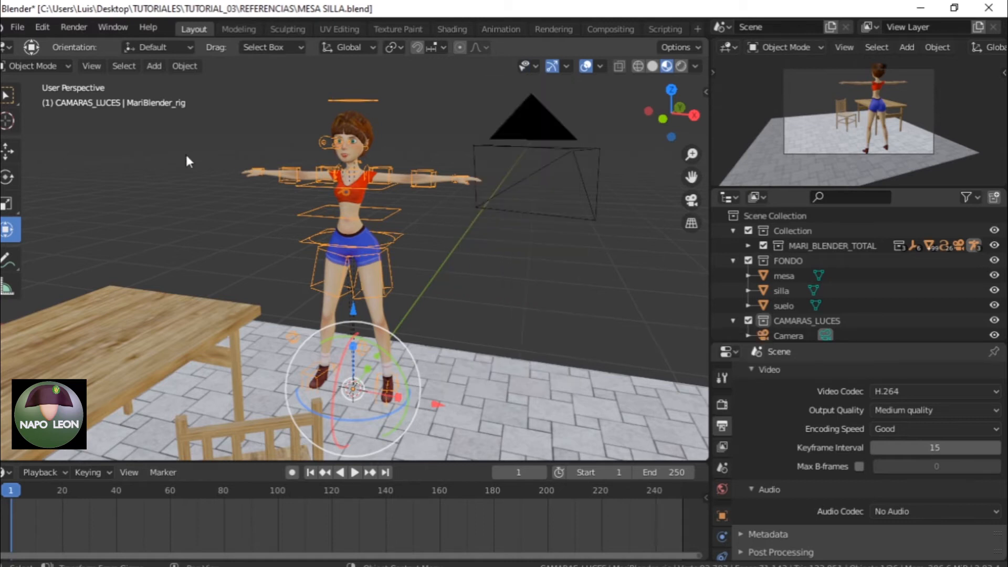
- Test the Armature favorite by hiding the character's rig controls and showing them again
key(q)
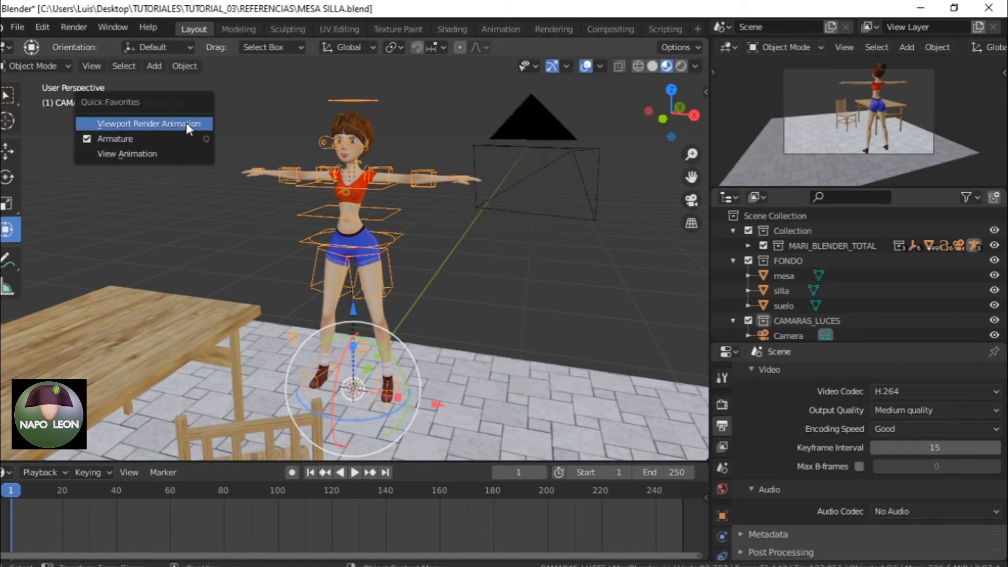
click(149, 138)
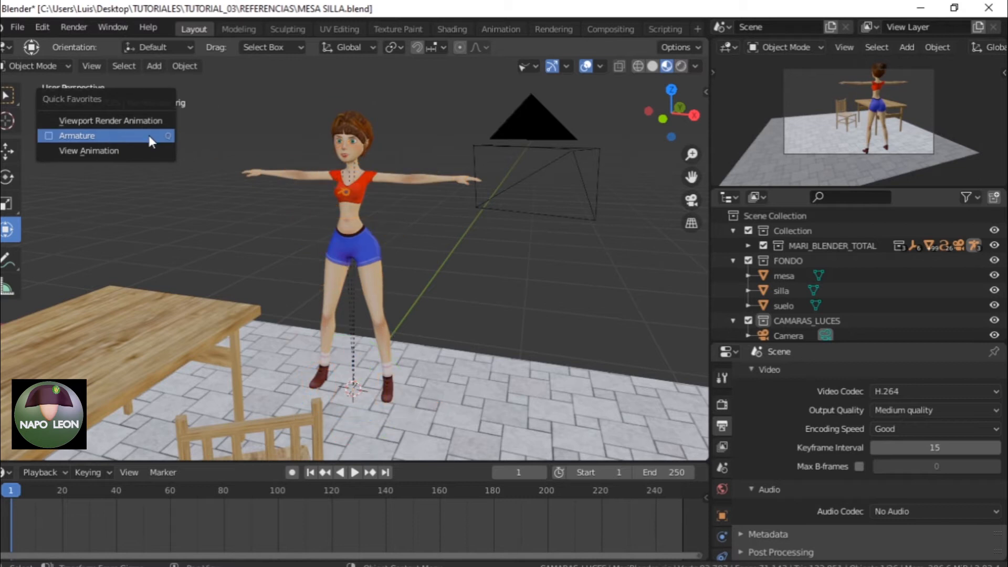
click(149, 134)
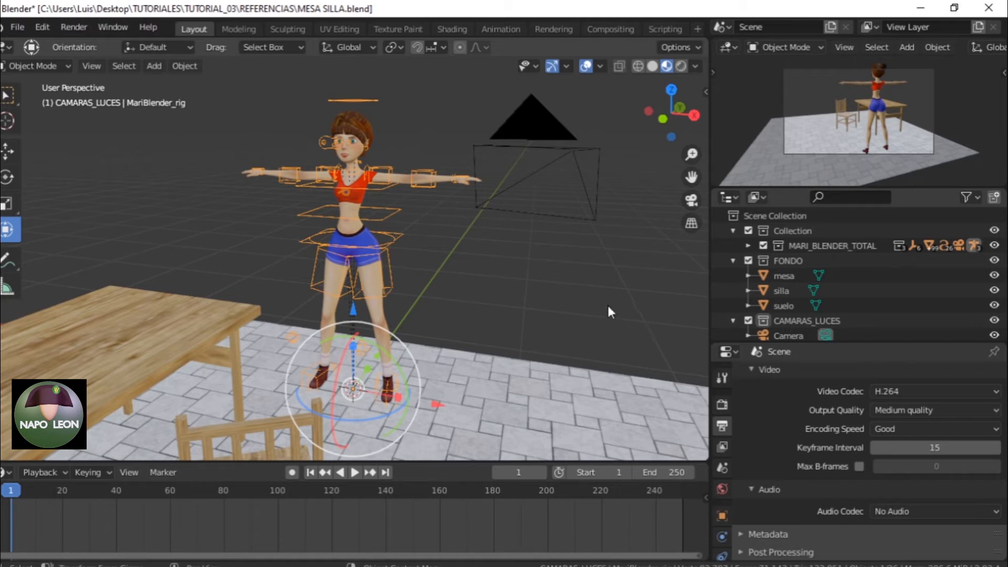
- Switch the character rig from Pose Mode to Object Mode and back to Pose Mode
middle_drag(604, 293, 517, 250)
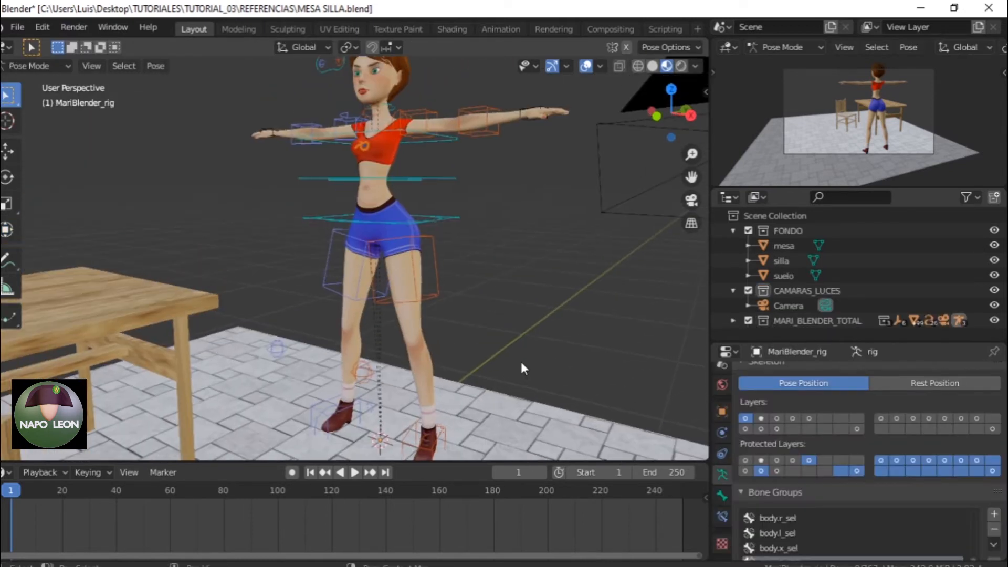
scroll(522, 362, down, 1)
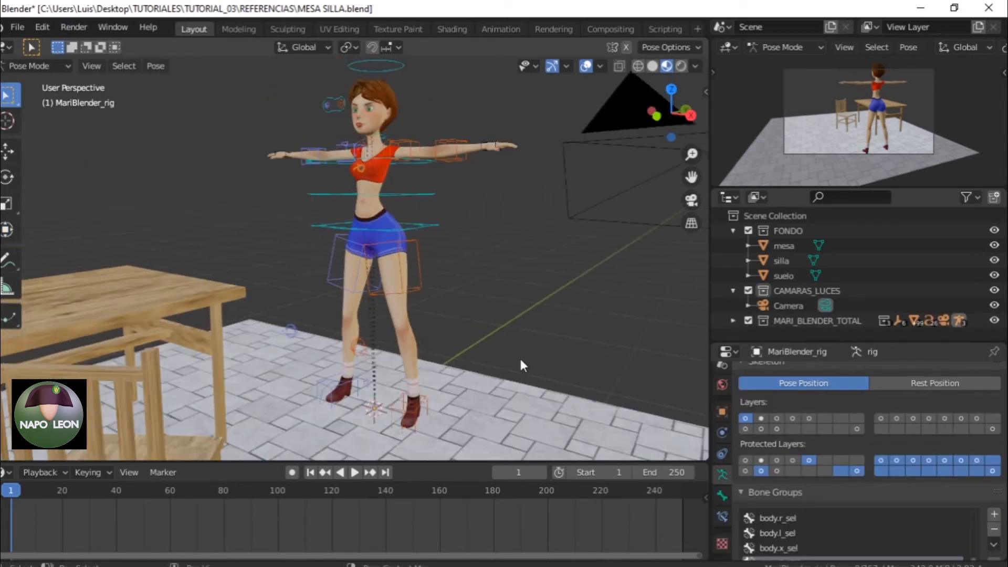
key(ctrl+Tab)
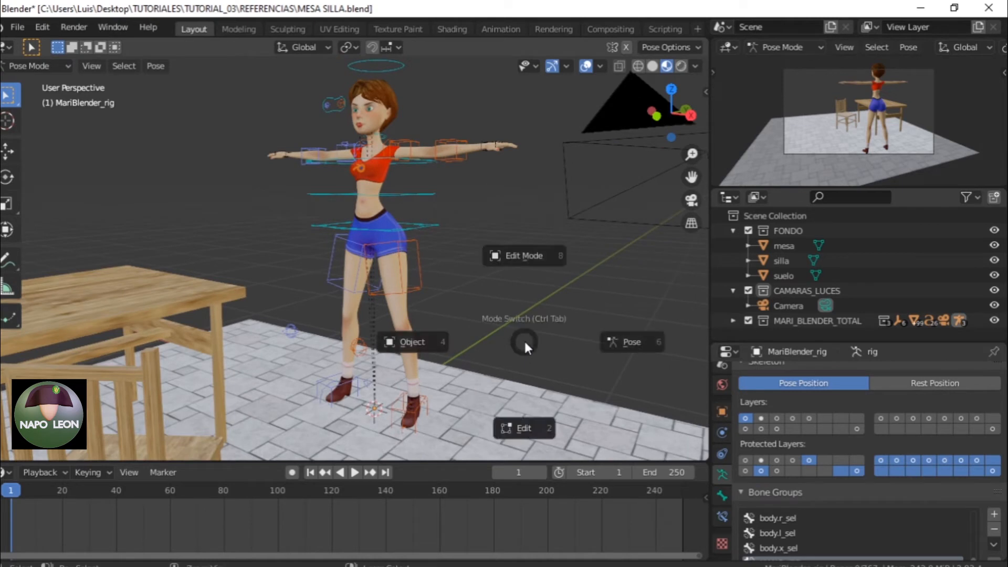
click(419, 340)
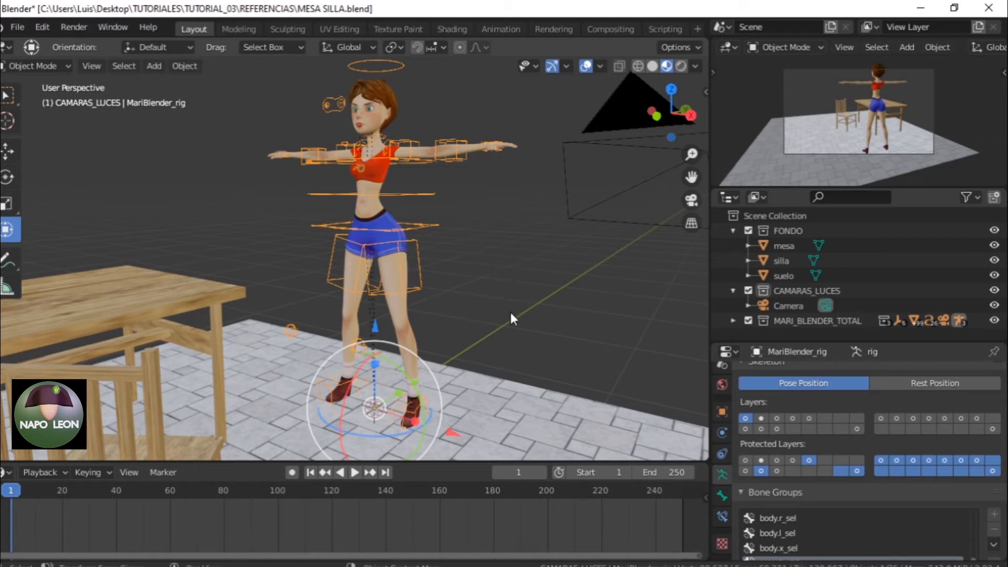
key(ctrl+Tab)
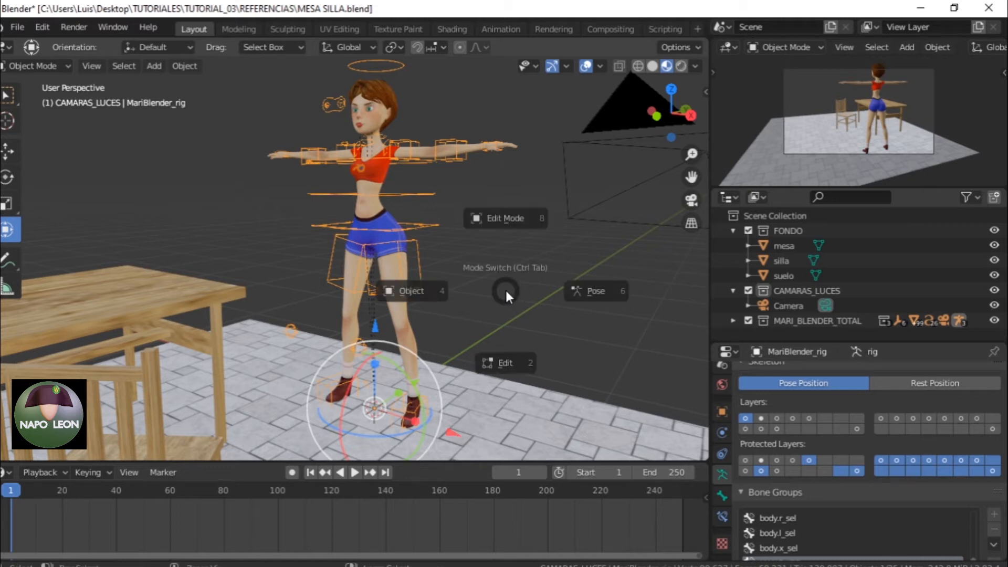
click(613, 293)
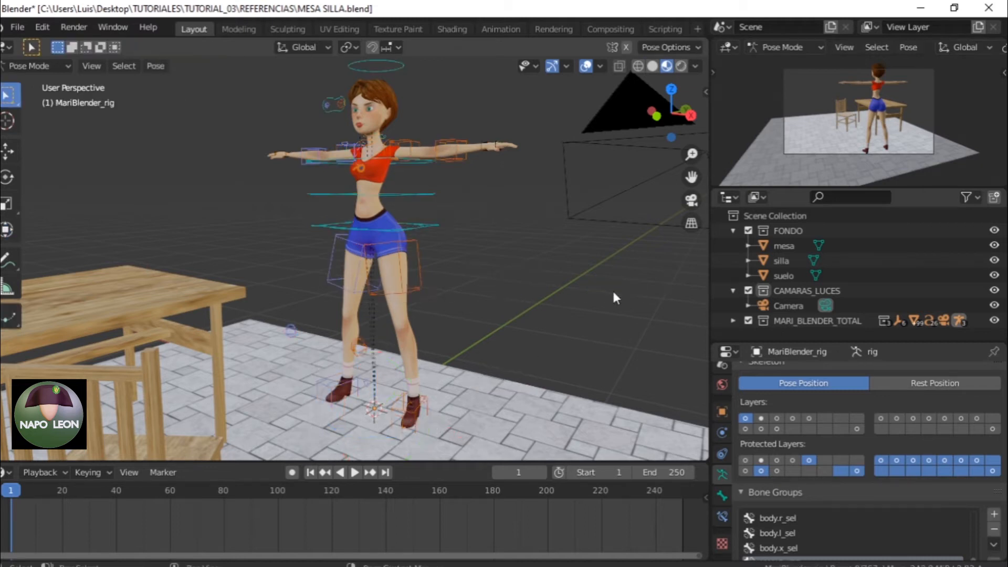
- Display only the rig's third bone layer and examine the eyebrow and cheek controls on the character's face
shift+middle_drag(534, 283, 546, 314)
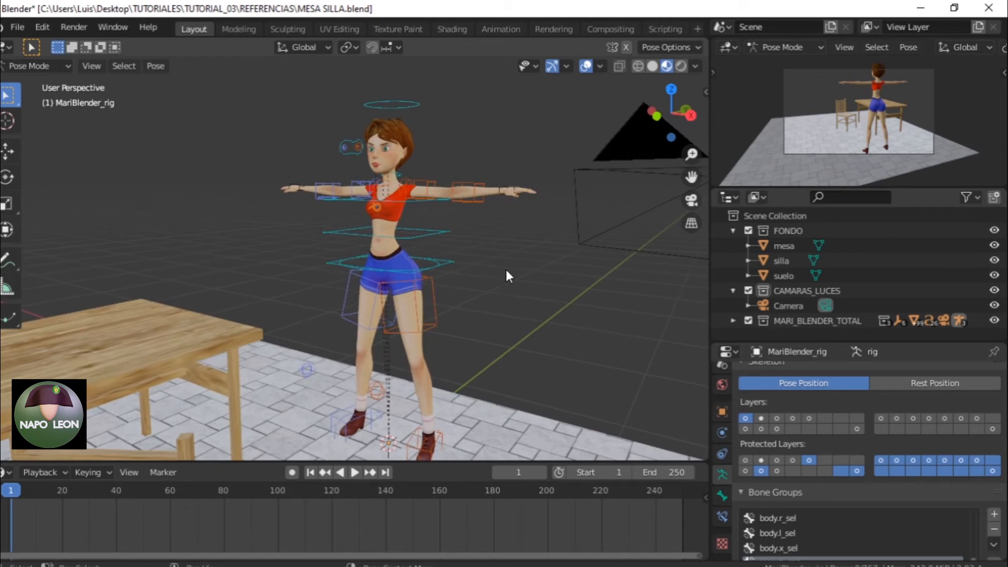
shift+middle_drag(505, 266, 521, 247)
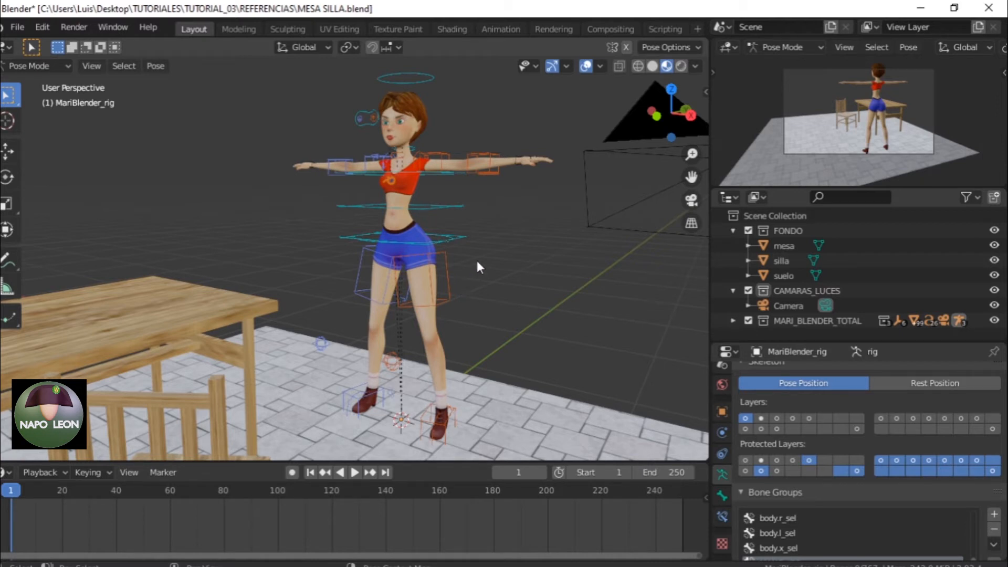
mouse_move(475, 256)
shift+middle_down()
mouse_move(490, 271)
mouse_move(484, 224)
mouse_move(484, 247)
shift+middle_up()
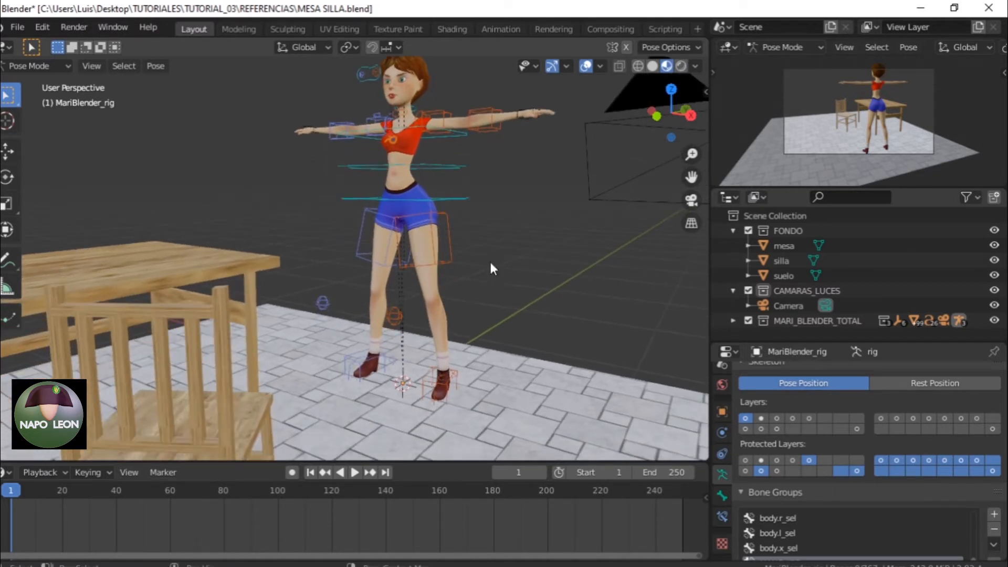
mouse_move(471, 366)
middle_down()
mouse_move(482, 306)
mouse_move(472, 348)
middle_up()
shift+middle_drag(463, 280, 458, 400)
scroll(416, 321, up, 4)
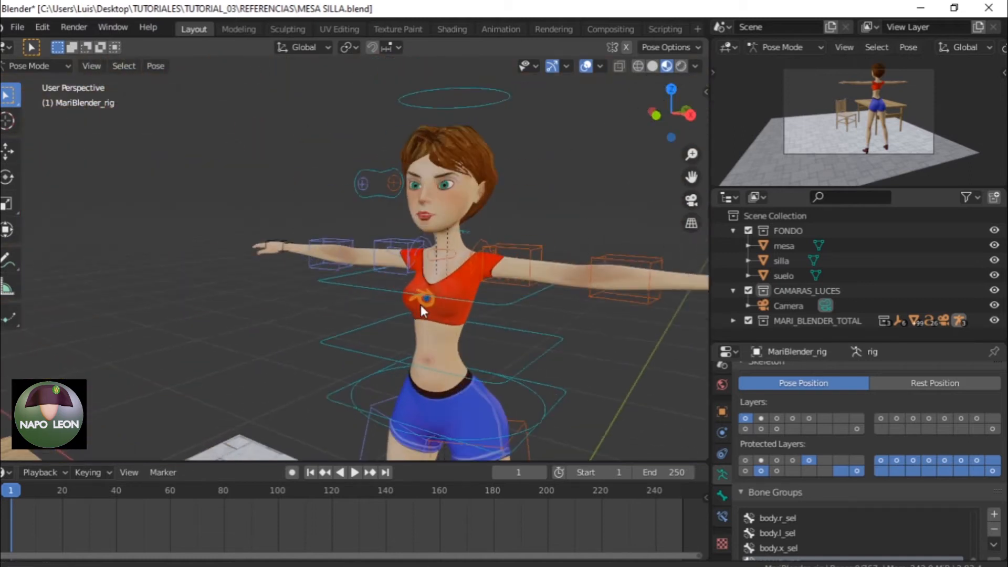
shift+middle_drag(424, 302, 414, 343)
scroll(414, 336, up, 4)
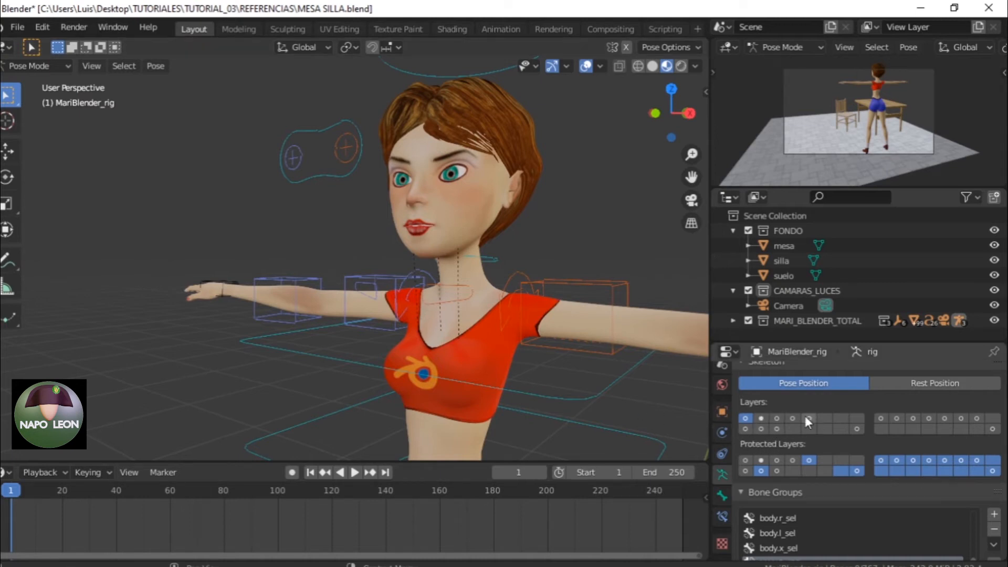
click(777, 418)
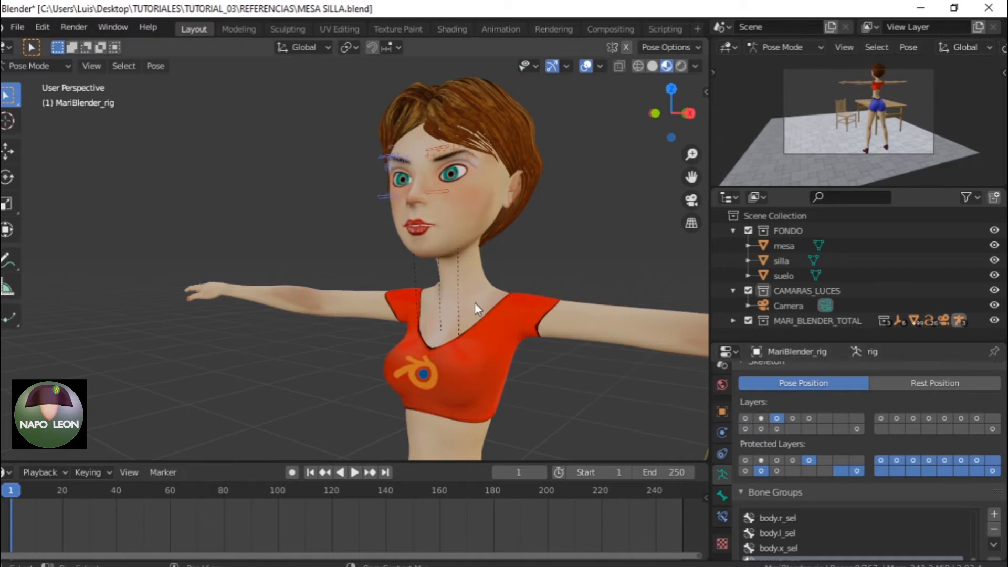
scroll(455, 279, up, 4)
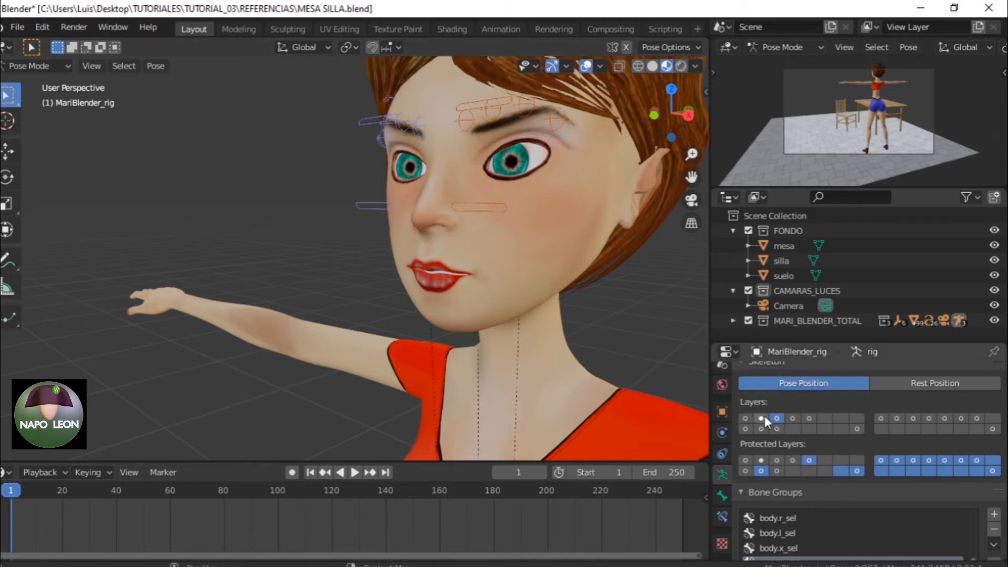
- Display only the rig's fourth bone layer with the mouth controls and select the jaw control c_jawbone.x
click(791, 418)
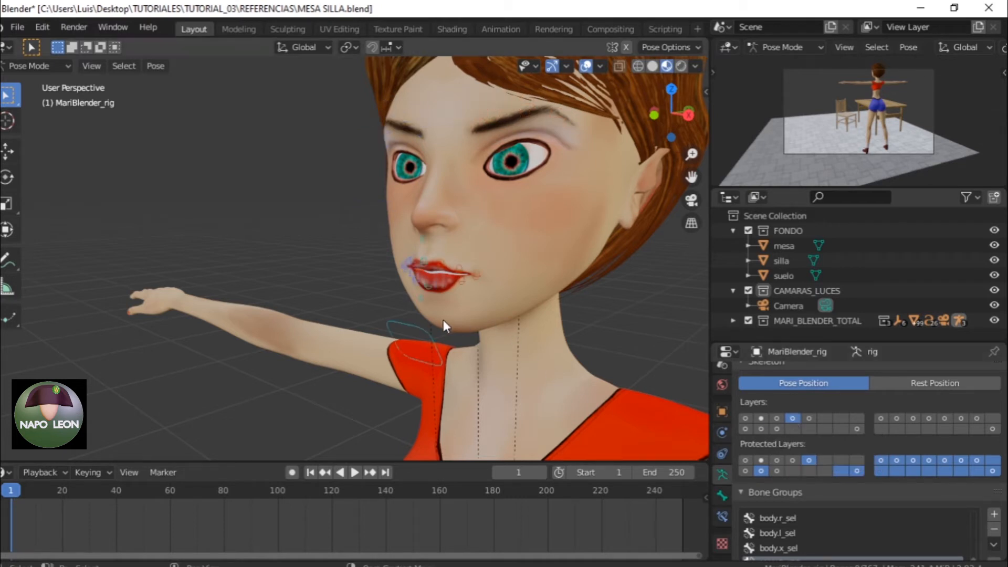
click(416, 328)
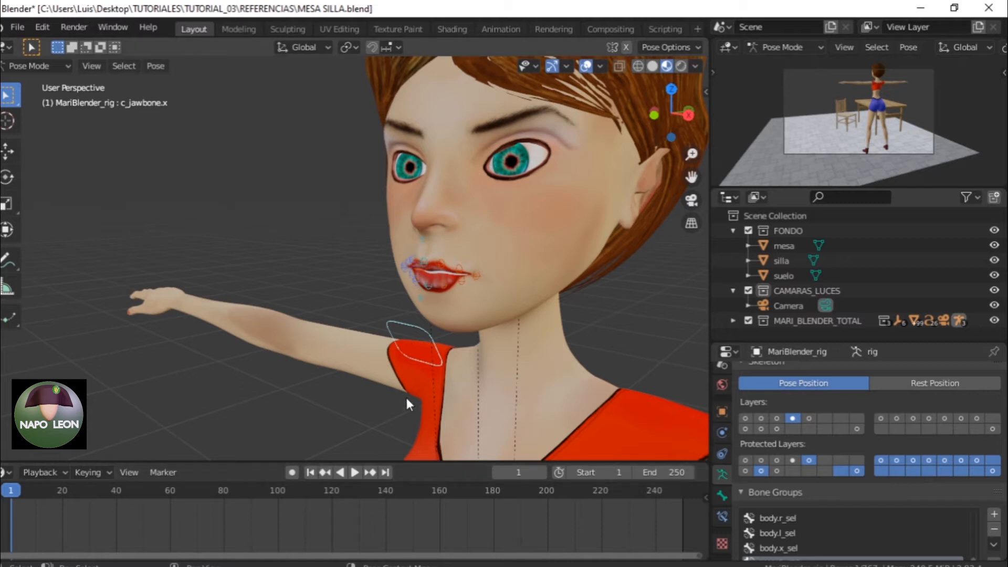
- Try moving the c_jawbone.x control downward to open the character's mouth
key(g)
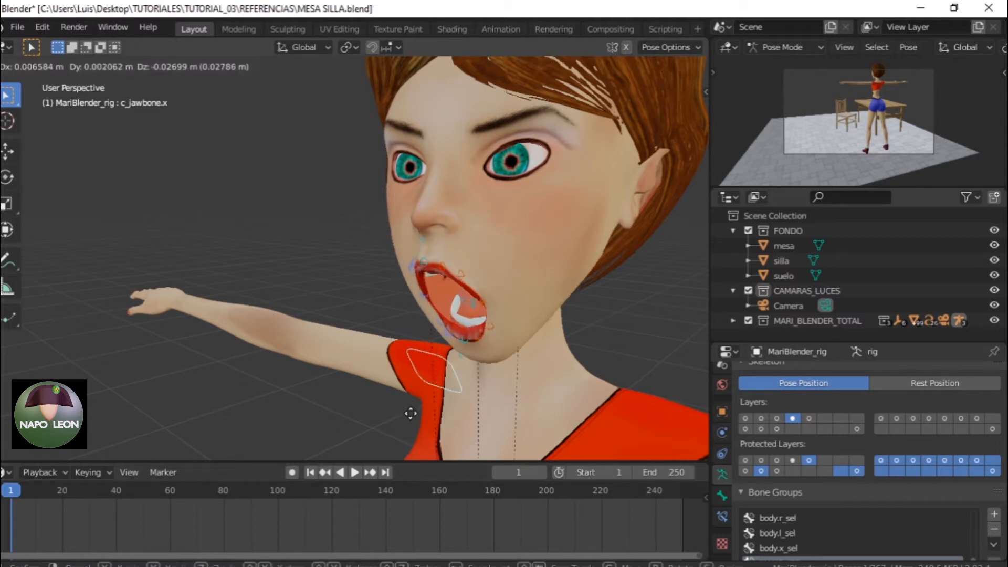
key(Escape)
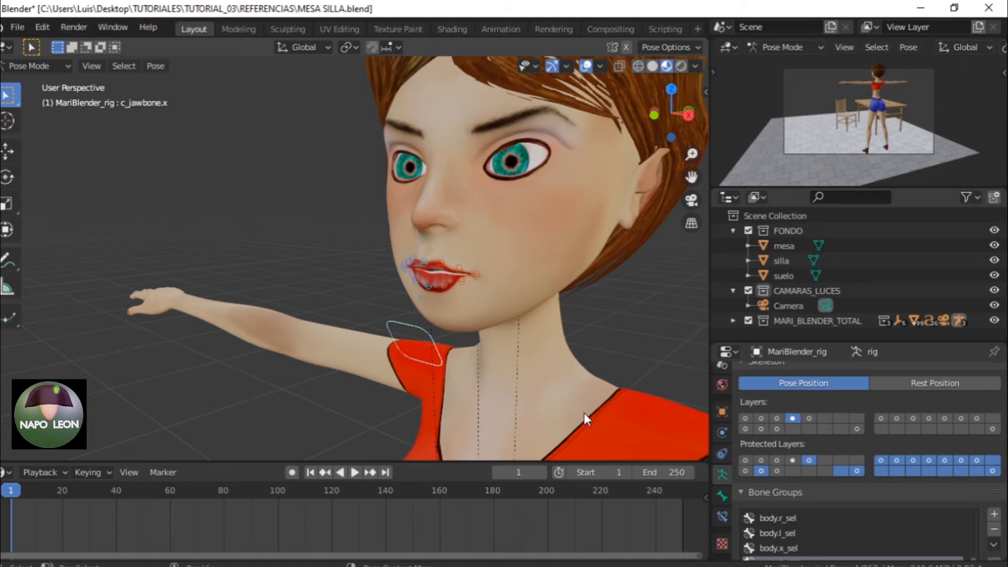
- Display only the rig's fifth bone layer and examine the finger controls on the character's hands
click(808, 418)
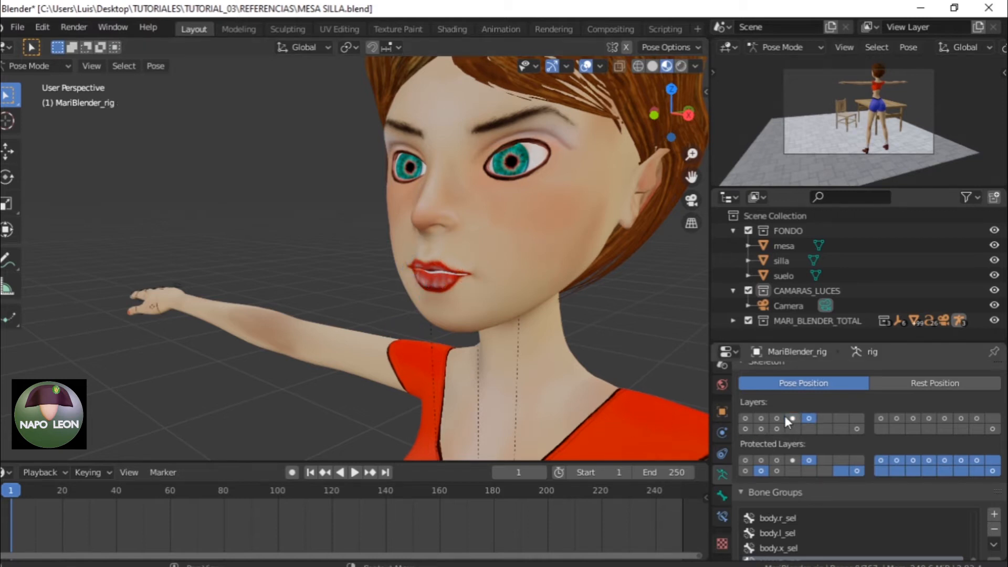
scroll(355, 354, down, 5)
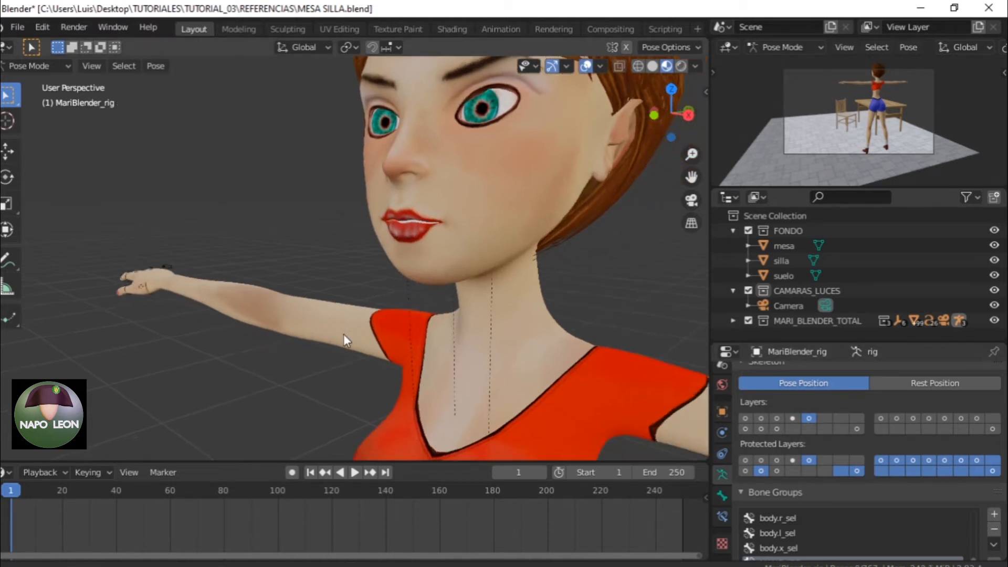
middle_drag(424, 357, 401, 347)
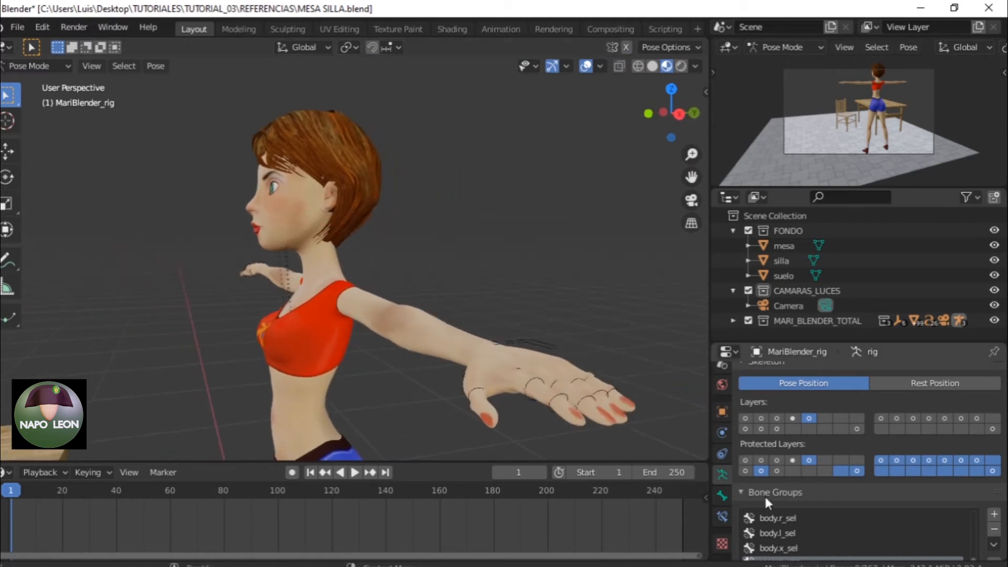
scroll(478, 385, up, 2)
middle_drag(478, 390, 562, 382)
scroll(399, 322, up, 2)
scroll(415, 326, down, 3)
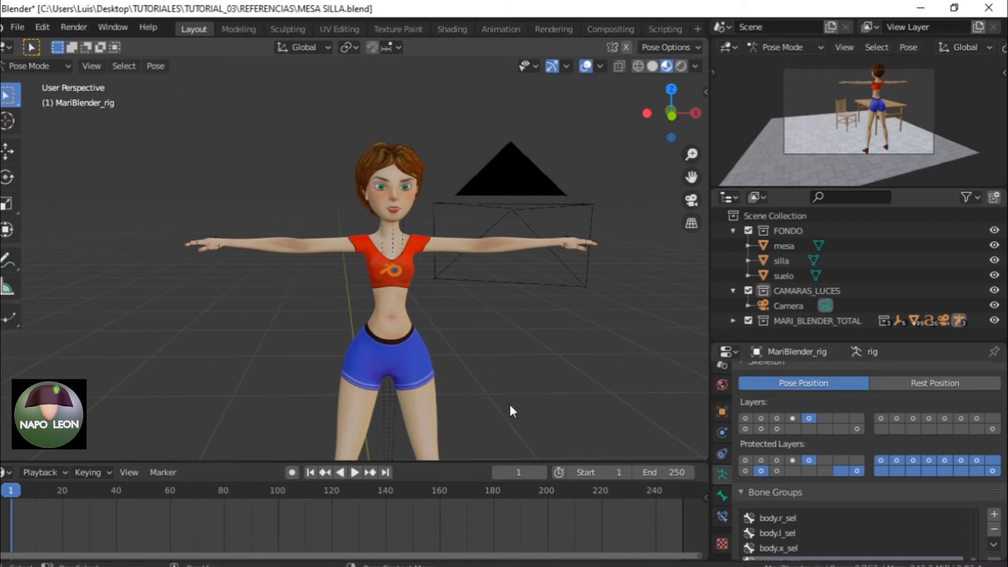
middle_drag(504, 384, 436, 366)
- Display the rig's first bone layer, then only the third layer in the second row, and examine the full figure
click(746, 418)
scroll(499, 276, up, 3)
mouse_move(499, 271)
shift+middle_down()
mouse_move(519, 220)
mouse_move(519, 291)
mouse_move(517, 273)
shift+middle_up()
shift+middle_drag(517, 273, 540, 184)
click(809, 429)
click(778, 429)
middle_drag(620, 394, 538, 319)
middle_drag(507, 273, 509, 228)
scroll(511, 231, down, 3)
scroll(500, 218, up, 3)
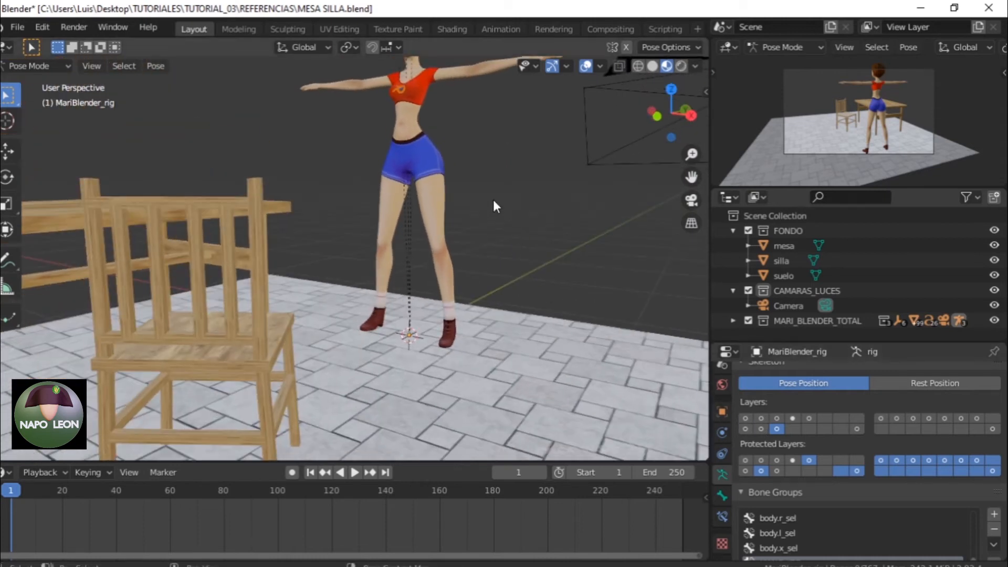
- Display only the rig's first bone layer and select the right foot control c_foot_ik.r
click(746, 420)
middle_drag(537, 229, 535, 245)
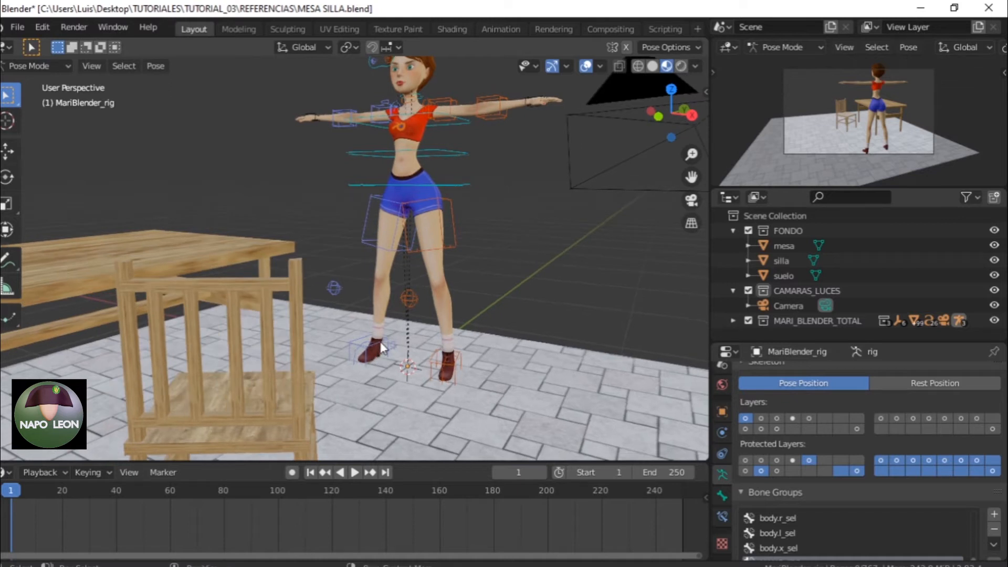
click(389, 357)
middle_drag(466, 389, 616, 317)
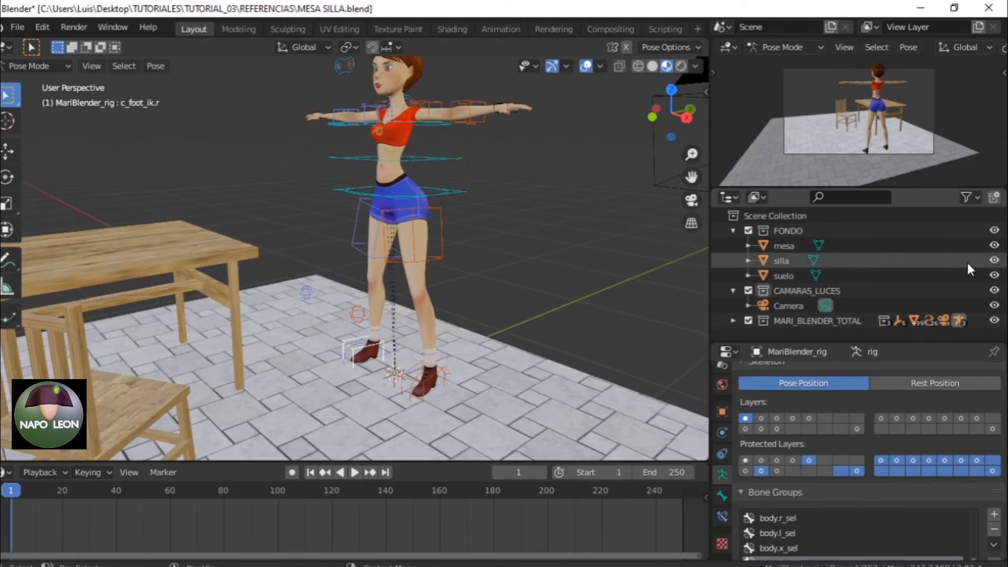
- Hide the chair (silla) and table (mesa) in the viewport to get a clear view of the legs
click(995, 260)
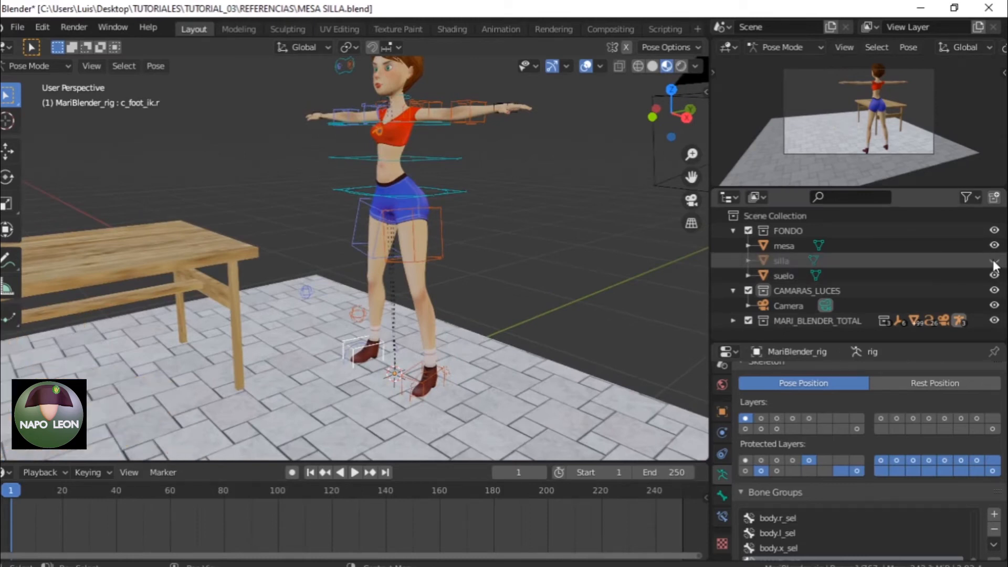
click(994, 245)
middle_drag(540, 298, 551, 270)
scroll(549, 263, up, 5)
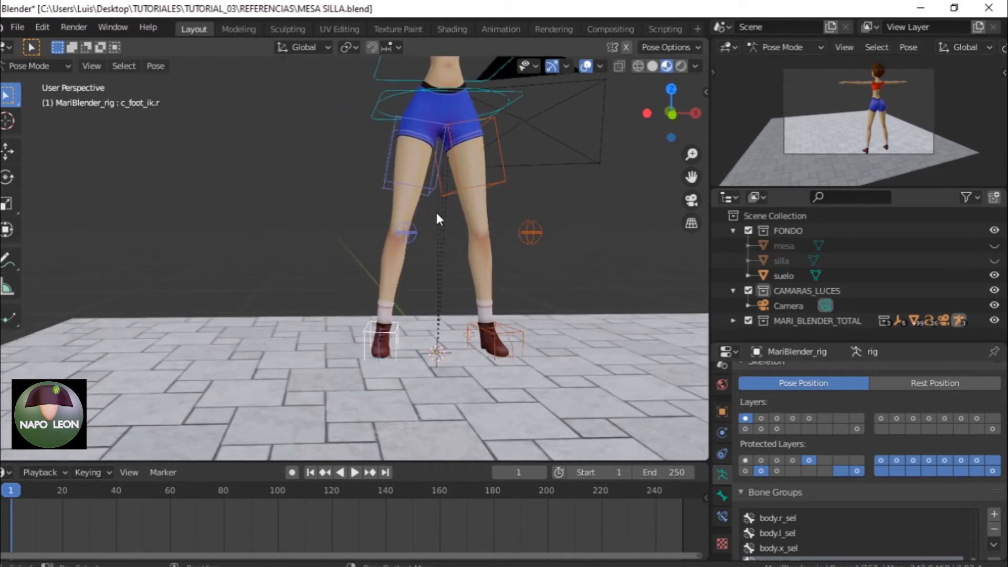
- Activate the Transform tool to show its combined gizmo on the right foot control
click(6, 230)
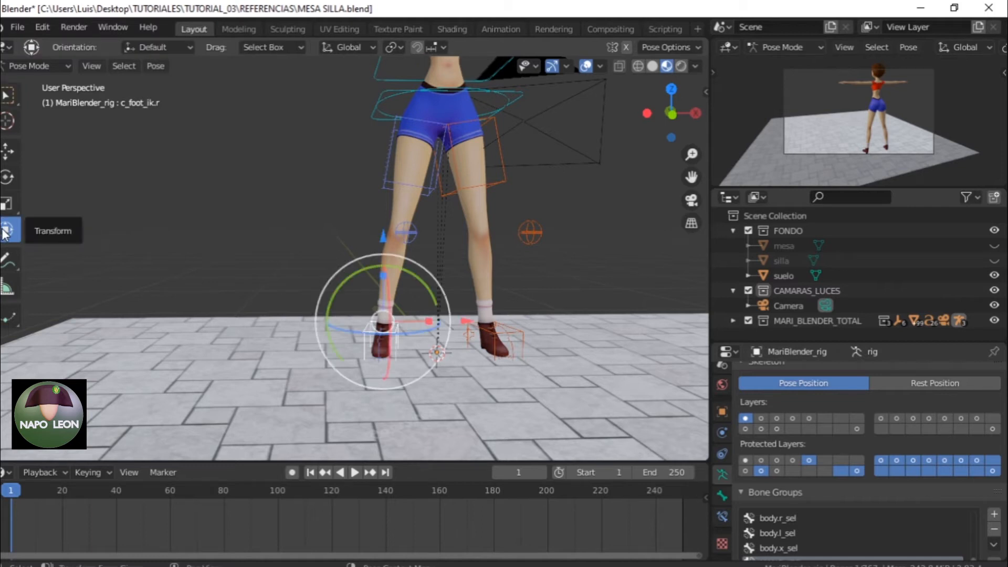
shift+middle_drag(330, 280, 310, 240)
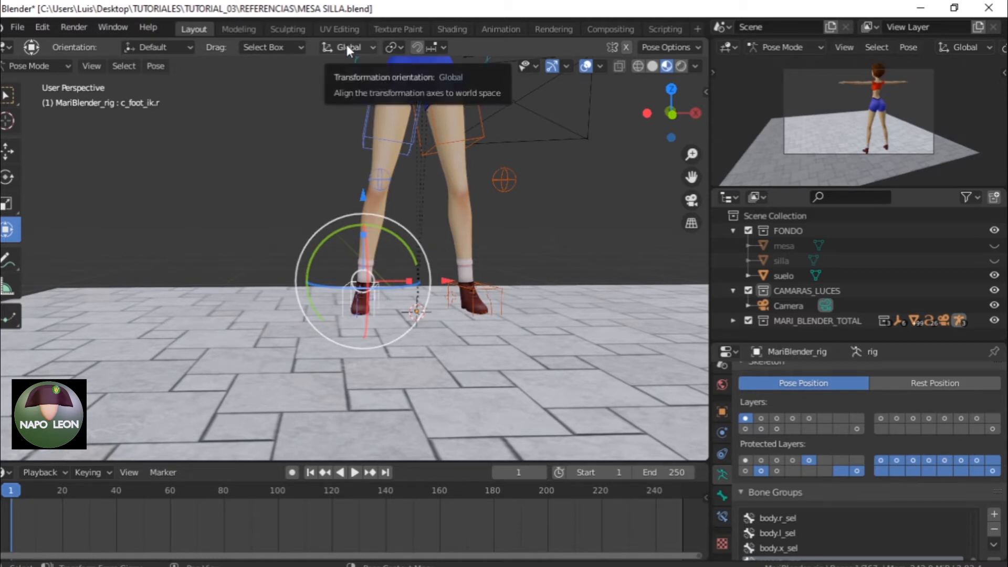
middle_drag(400, 265, 326, 81)
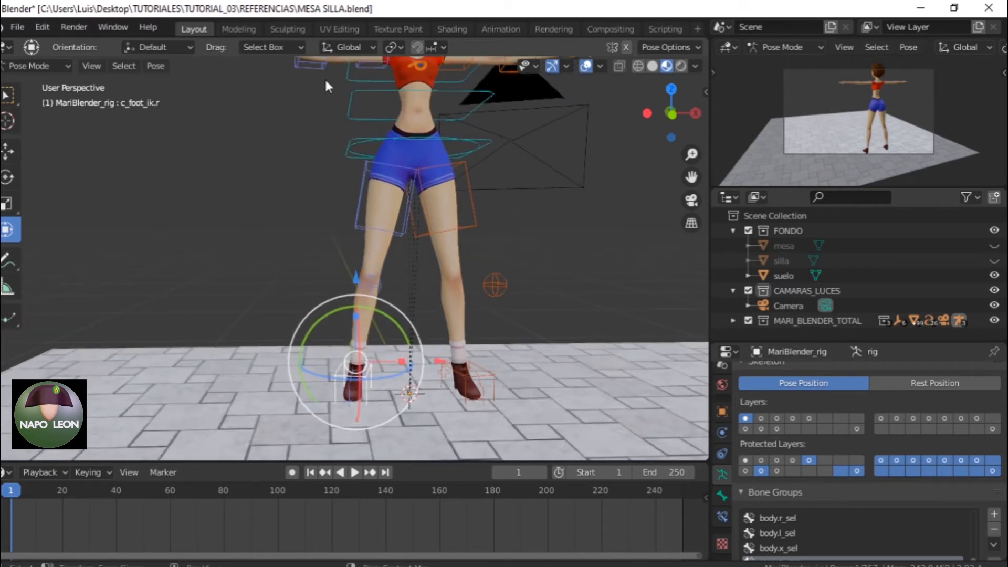
- Try the Local transform orientation on the foot control and return to Global
click(349, 48)
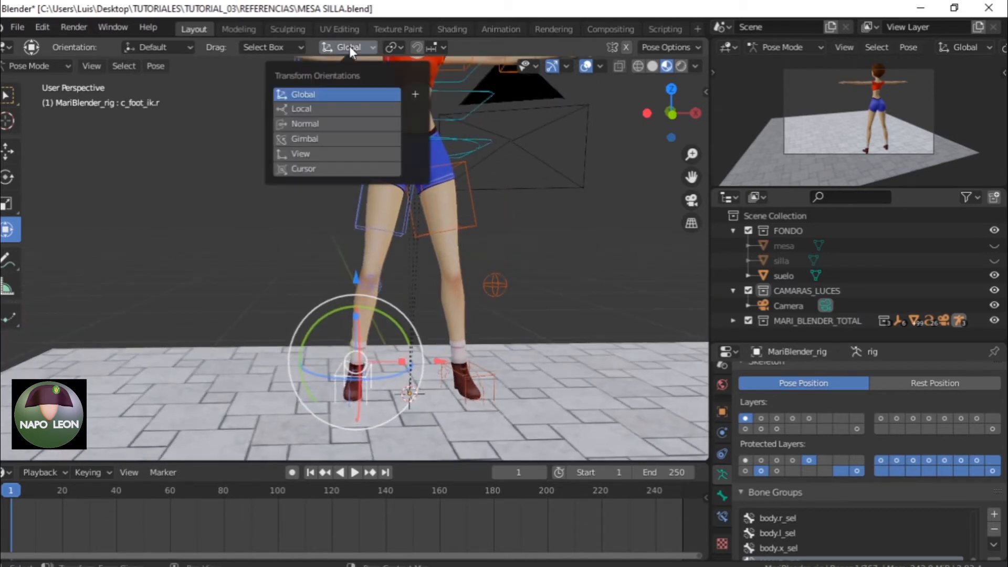
click(312, 107)
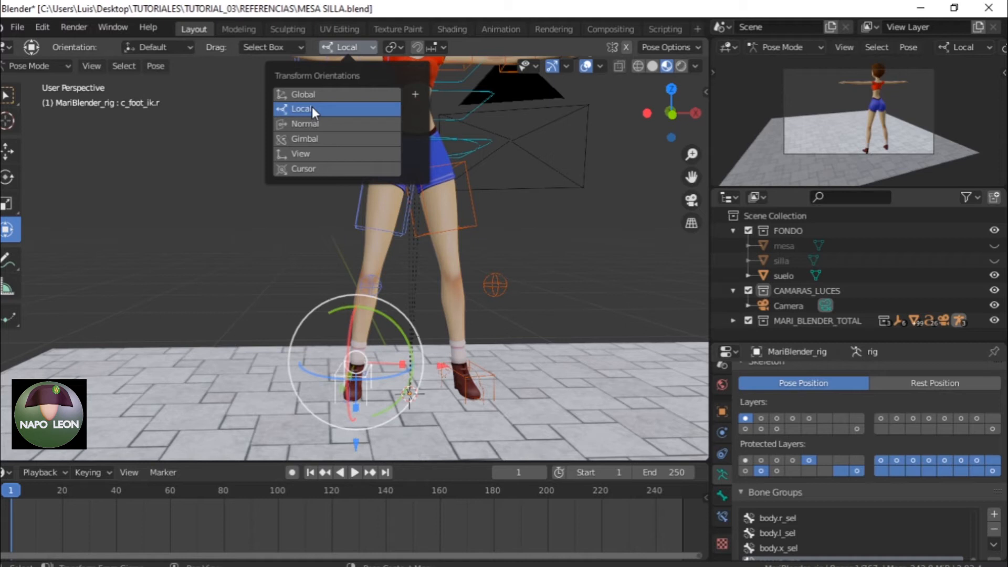
click(321, 94)
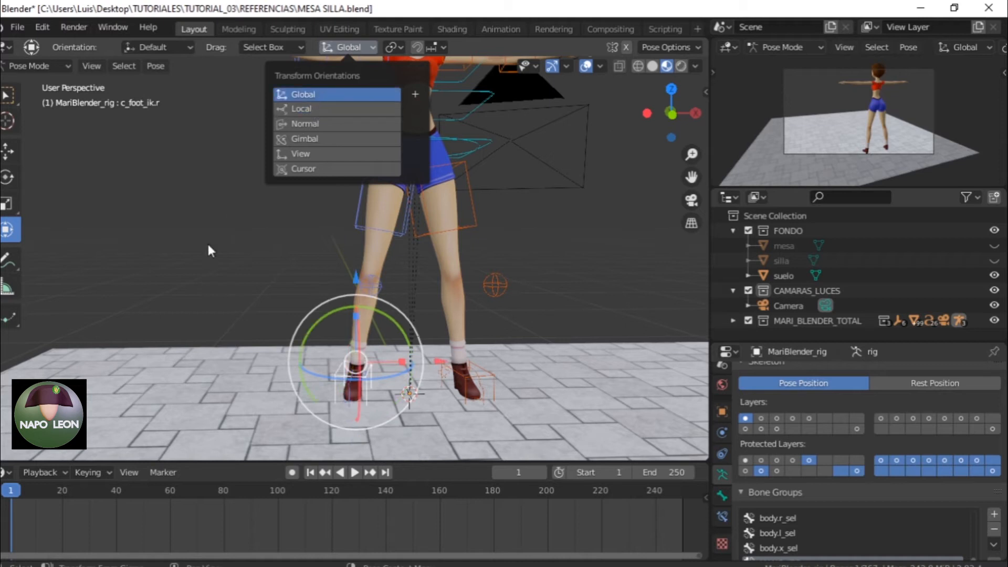
- Compare the leg and foot controls in the front and right orthographic views
shift+middle_drag(345, 229, 323, 162)
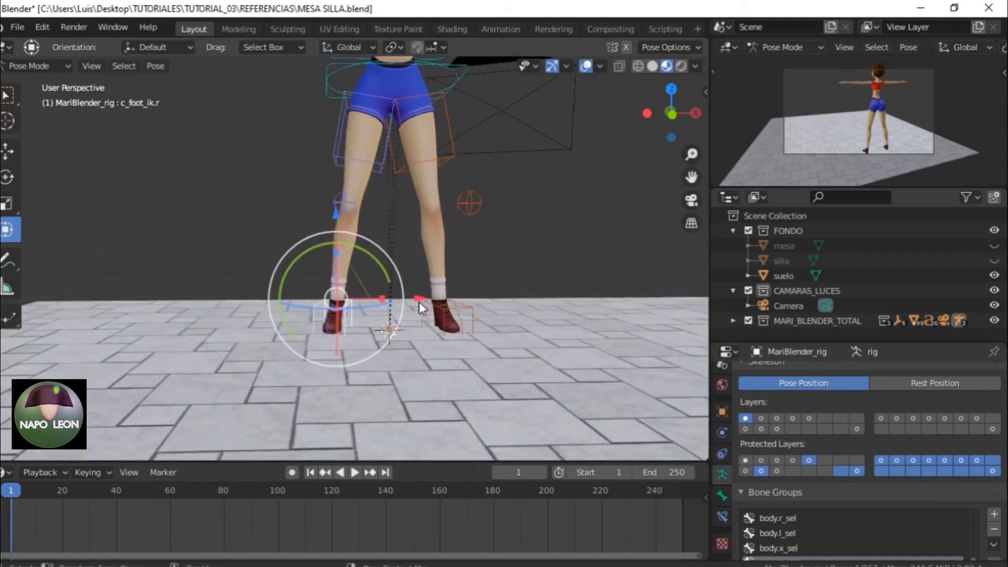
key(KP_1)
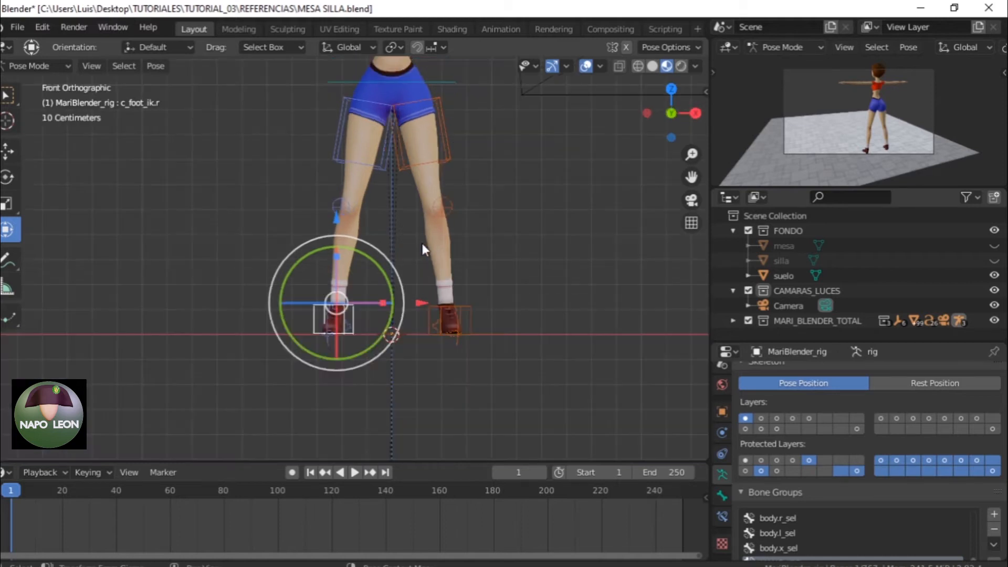
key(KP_3)
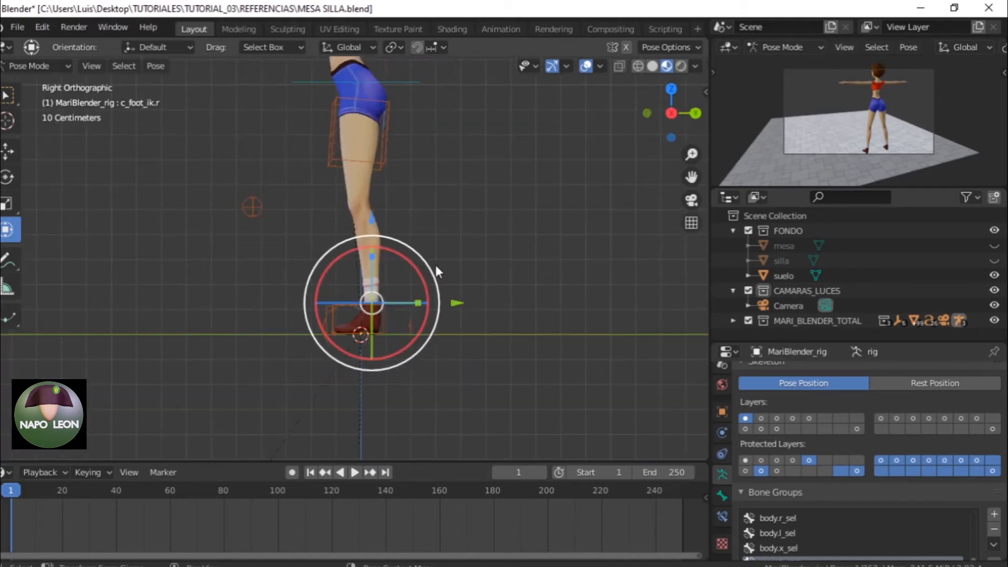
shift+middle_drag(440, 241, 439, 287)
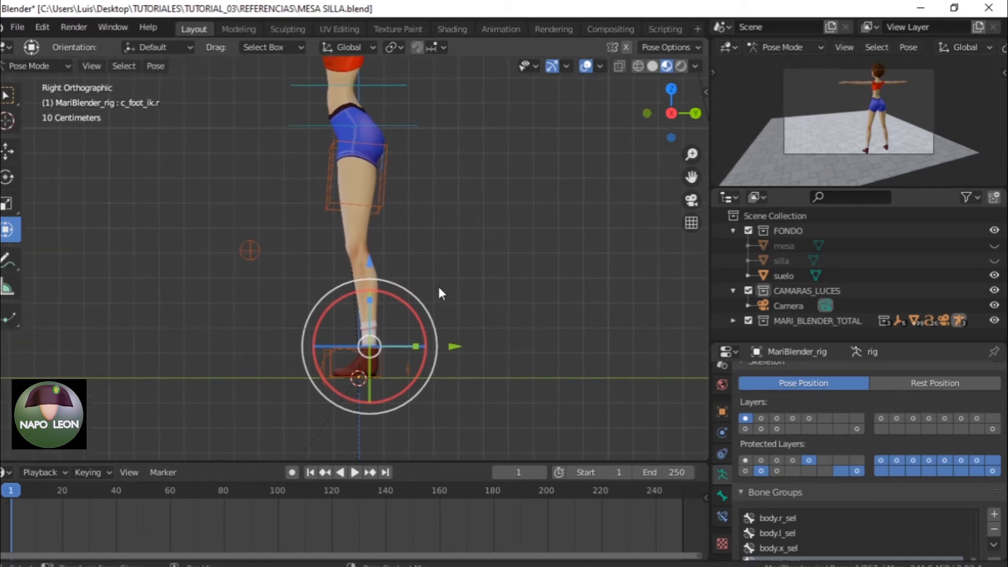
scroll(441, 283, up, 2)
key(KP_1)
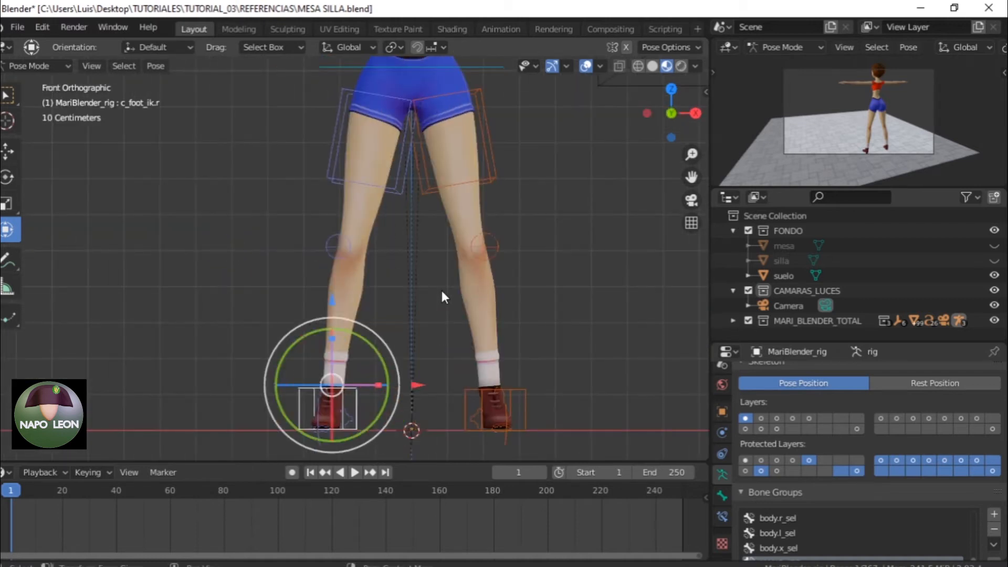
key(KP_3)
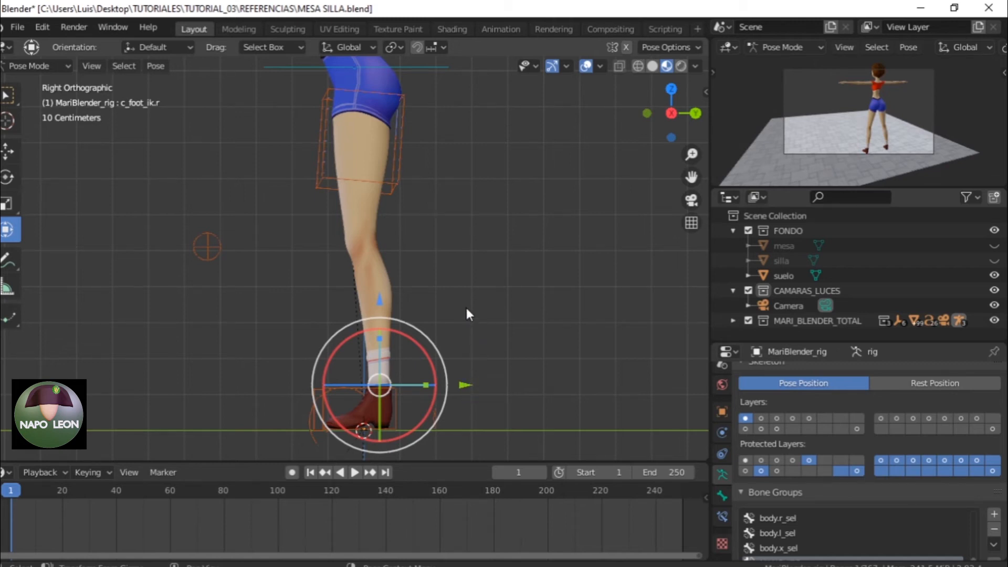
- In front view, move the c_foot_ik.r and c_foot_ik.l controls inward along the X axis to bring the feet together
key(KP_1)
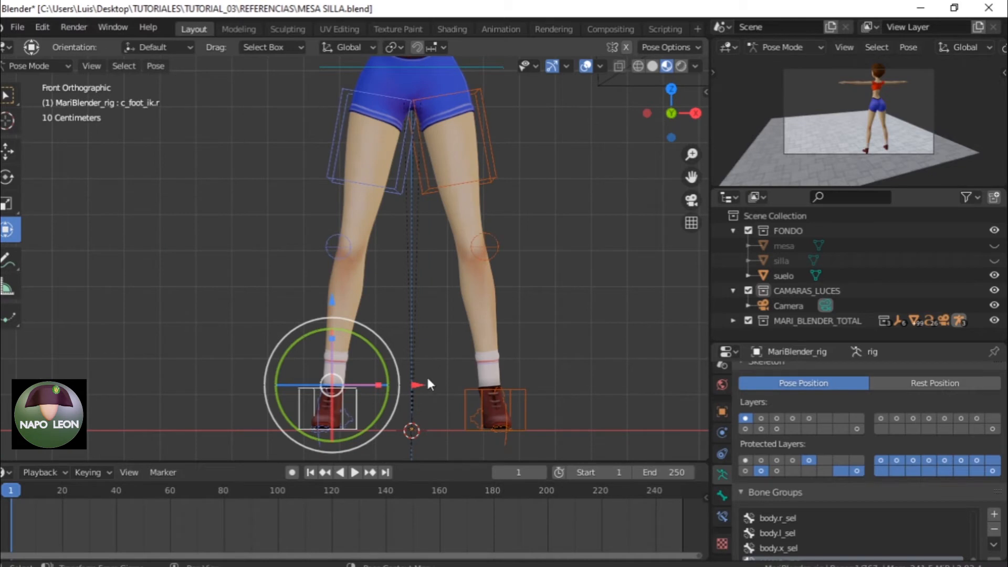
drag(418, 385, 480, 383)
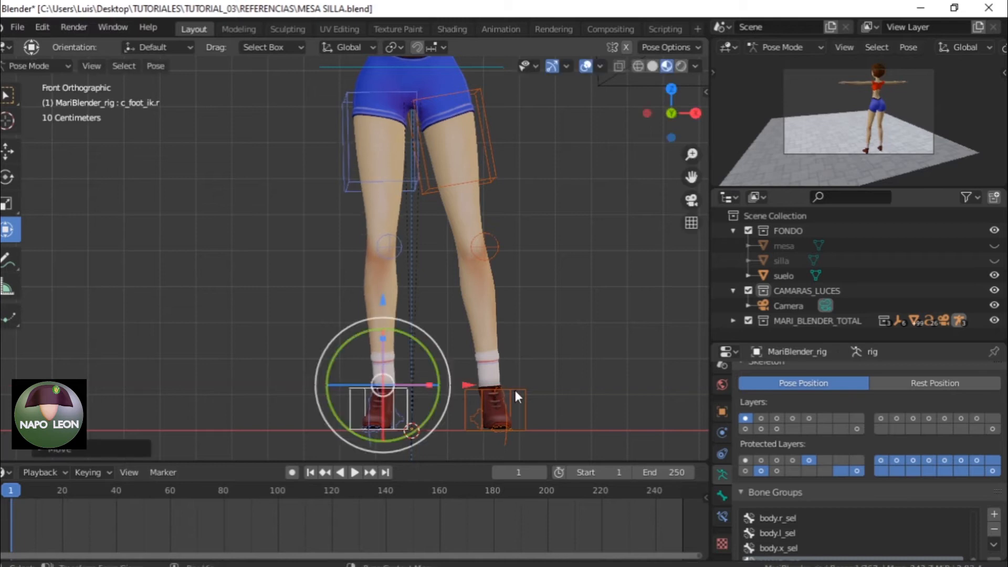
click(529, 398)
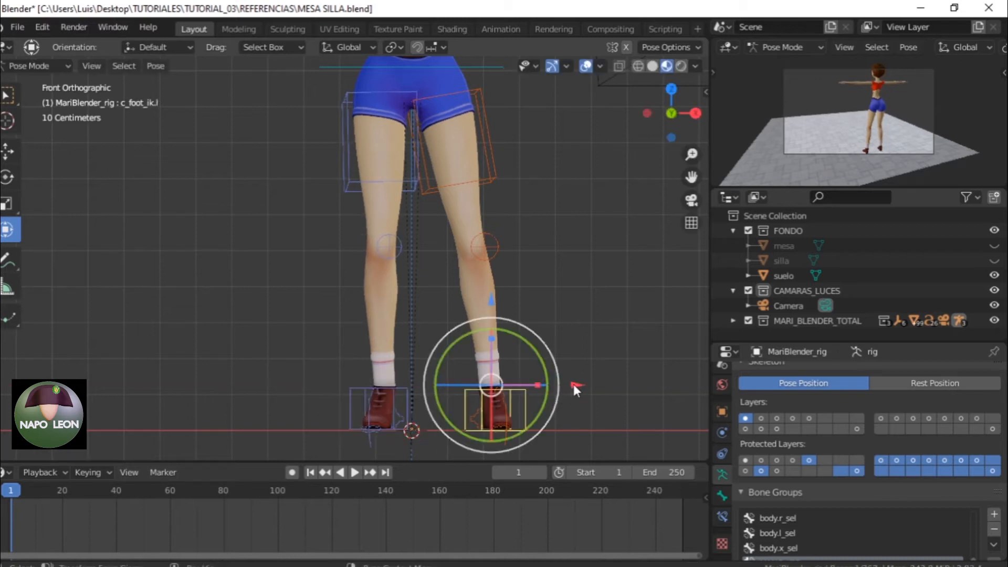
drag(548, 387, 519, 386)
middle_drag(602, 291, 451, 306)
scroll(436, 297, down, 4)
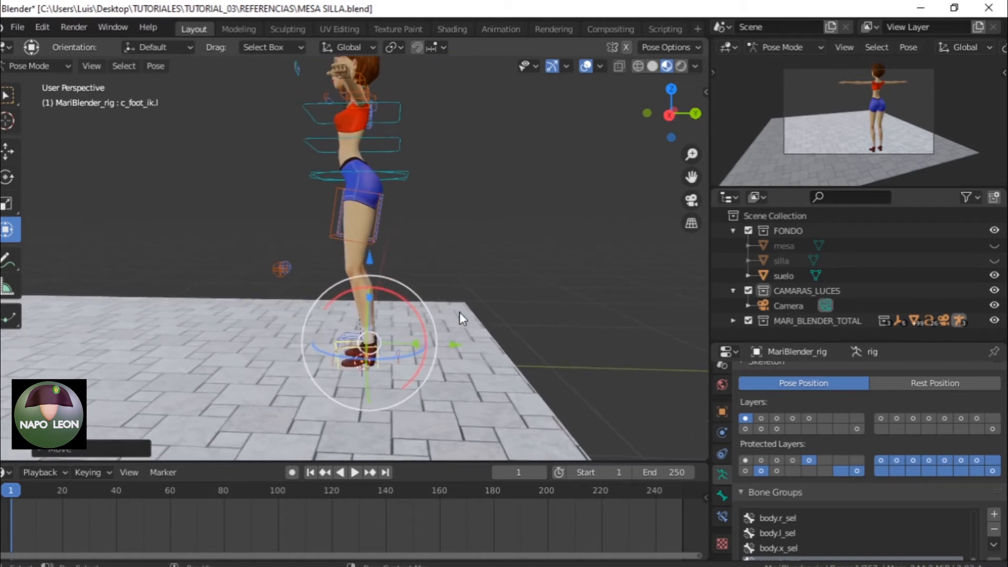
- Select the pelvis control c_root_master.x
scroll(467, 218, up, 2)
shift+middle_drag(450, 150, 439, 183)
click(459, 215)
middle_drag(465, 216, 522, 284)
scroll(465, 235, down, 3)
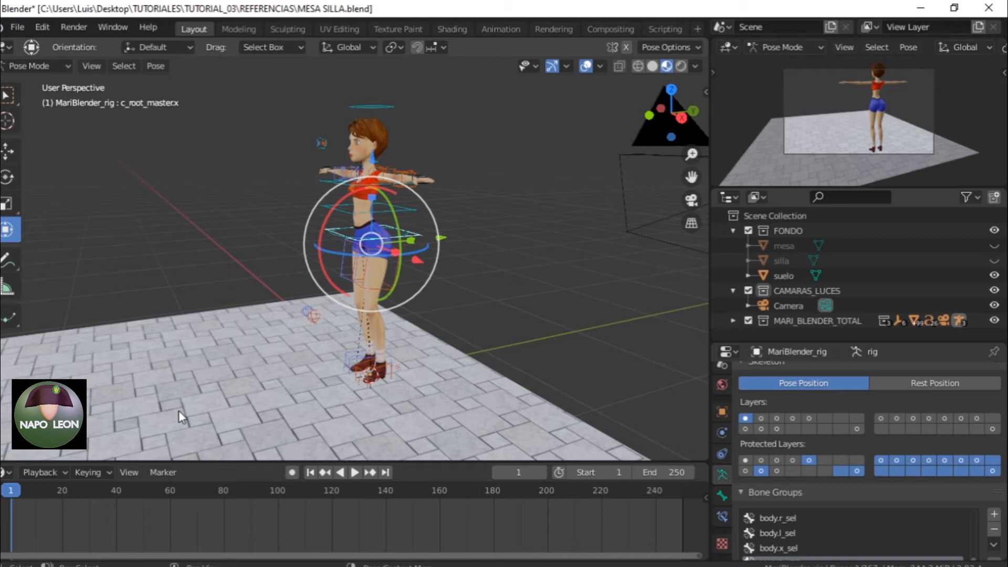
- Examine the rig's Bone Groups list and its Assign and Select options
scroll(812, 490, down, 2)
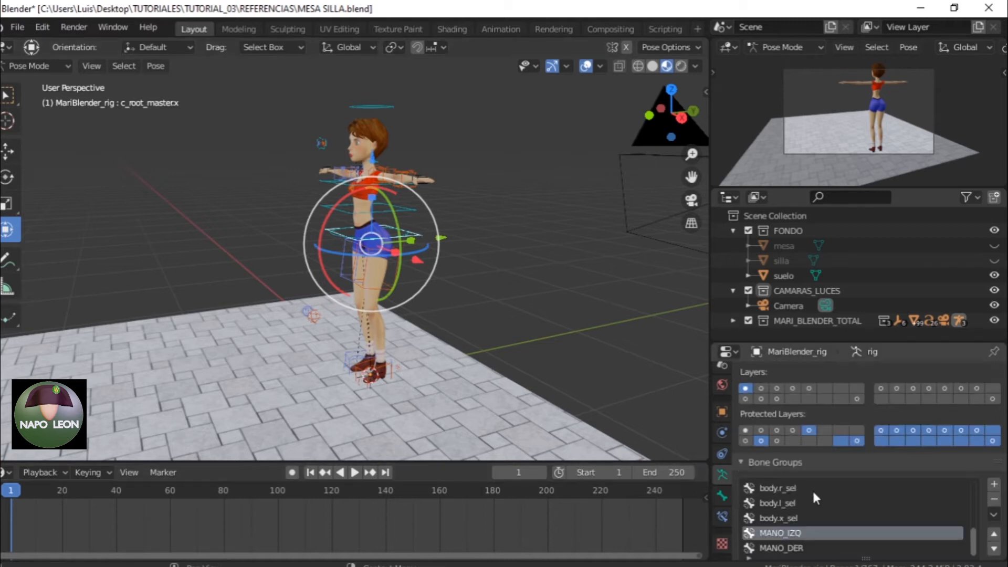
scroll(814, 473, down, 1)
scroll(769, 418, down, 1)
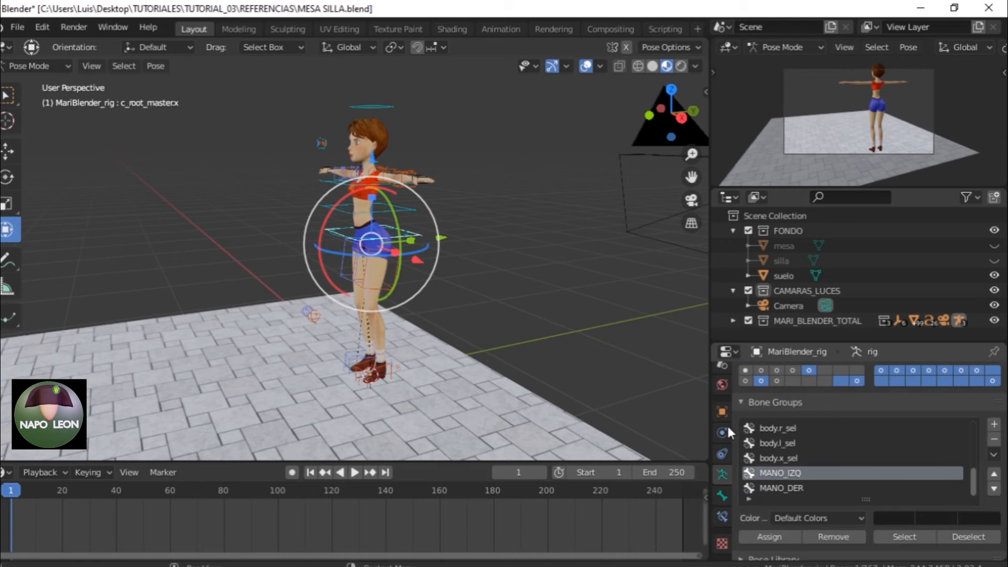
- Box-select the character's pelvis, thigh, knee and foot controls together and check the selection around the lower body
middle_drag(454, 363, 450, 338)
middle_drag(462, 392, 316, 331)
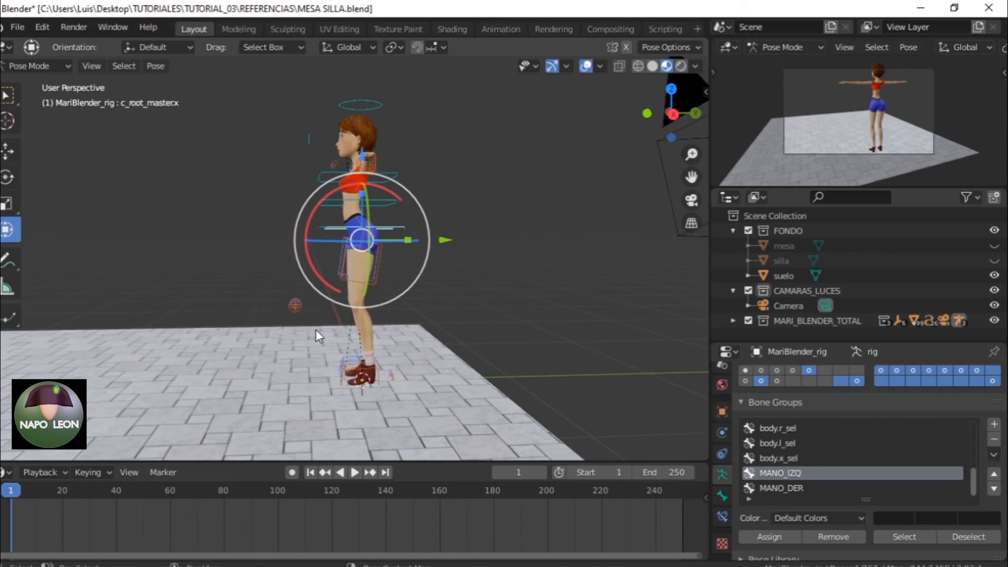
key(b)
drag(250, 213, 433, 393)
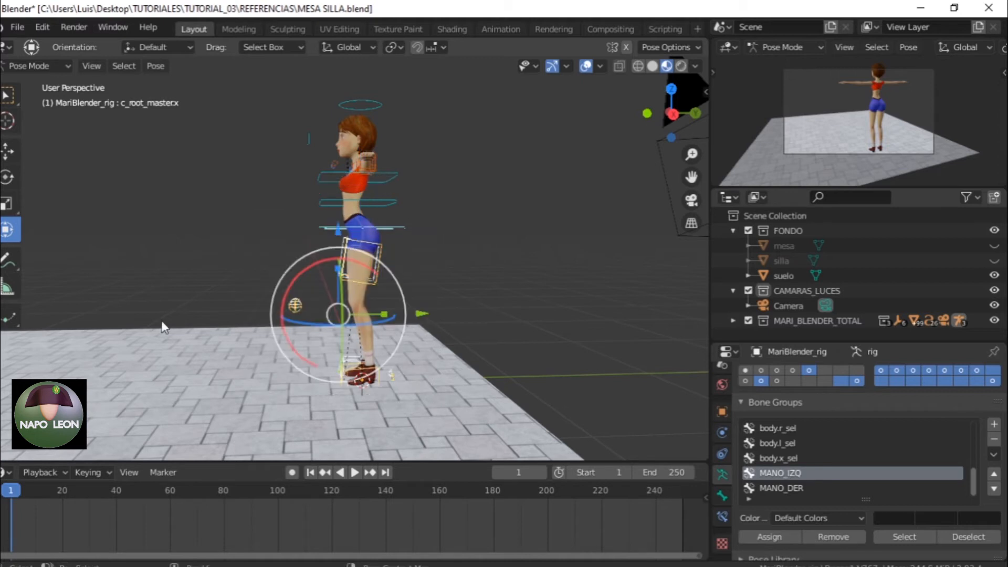
middle_drag(259, 317, 379, 206)
scroll(369, 265, up, 1)
scroll(389, 273, up, 4)
shift+middle_drag(297, 153, 423, 306)
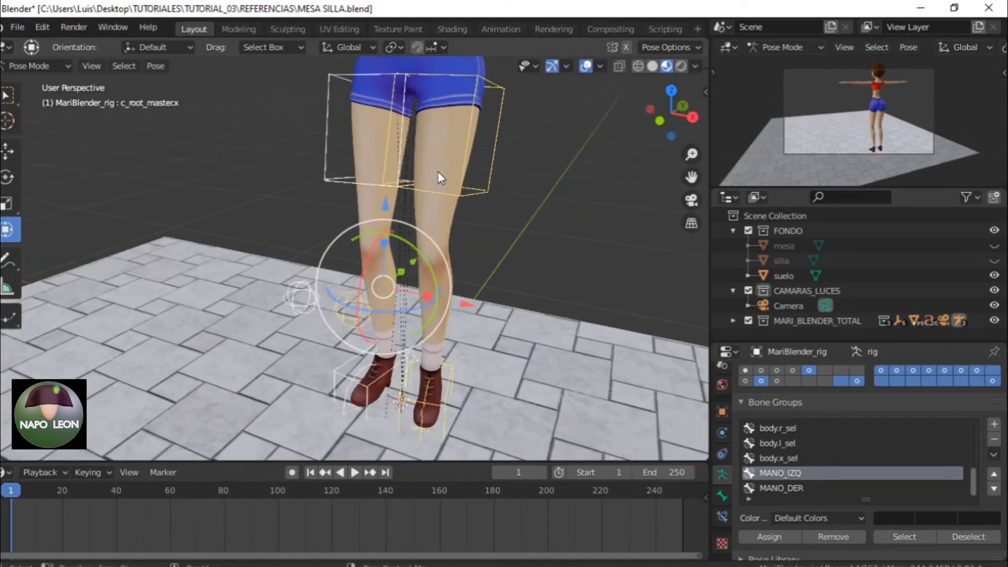
shift+middle_drag(438, 171, 427, 297)
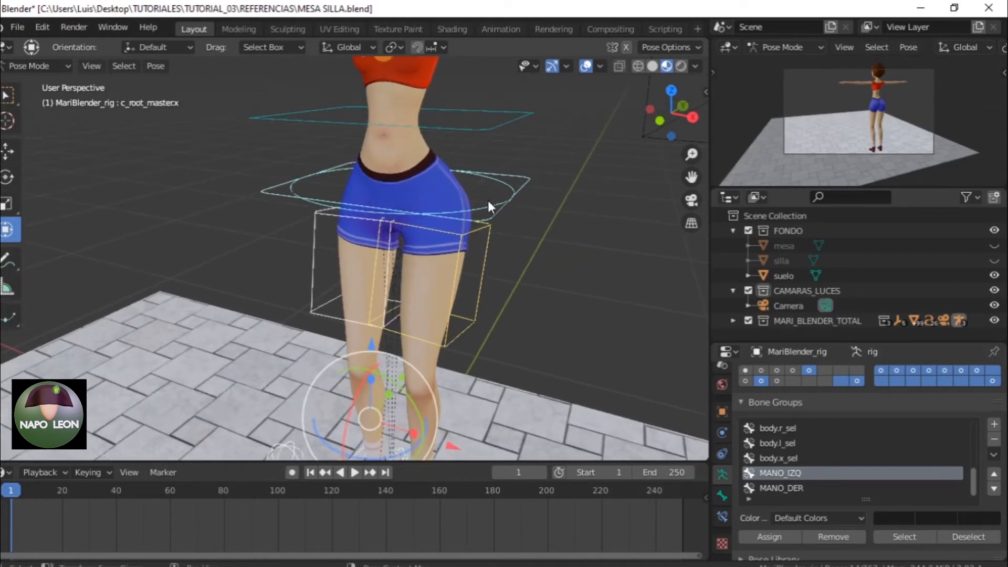
shift+middle_drag(435, 278, 430, 237)
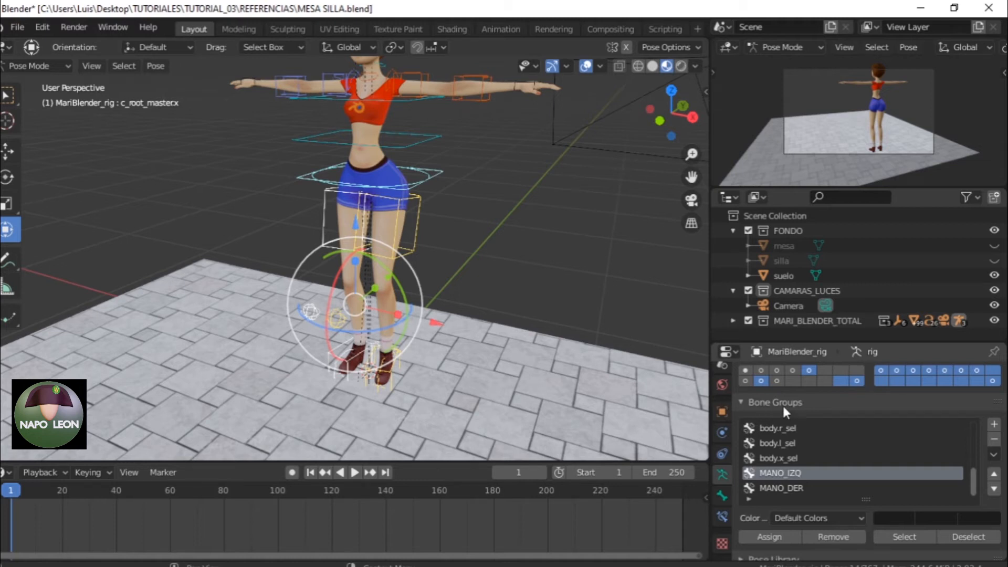
- Create a bone group named PARTE DE ABAJO and assign the selected lower-body controls to it
click(994, 424)
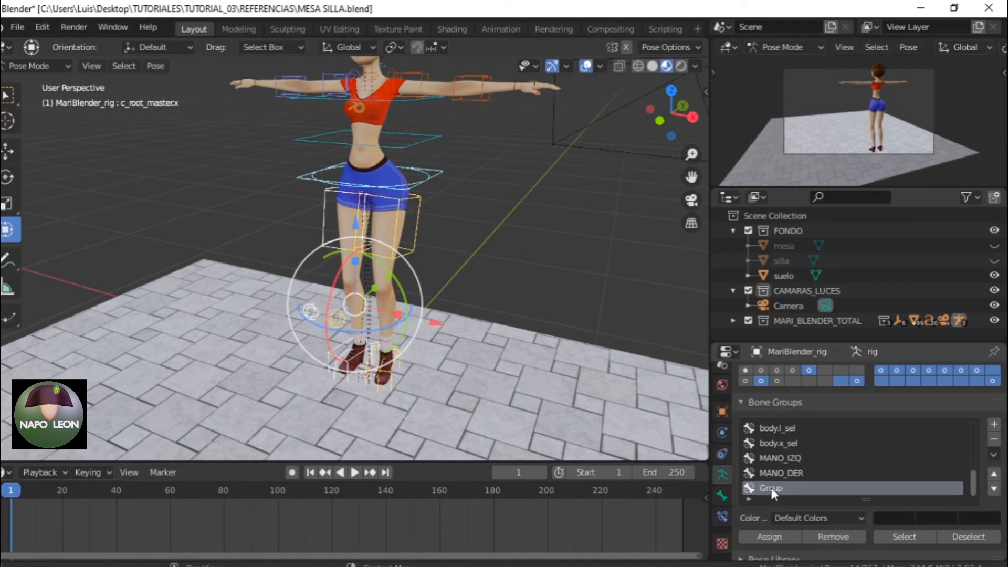
drag(792, 488, 698, 490)
text(Parte)
key(BackSpace)
key(BackSpace)
key(BackSpace)
key(BackSpace)
text(ARTE DE ABAJO)
click(770, 536)
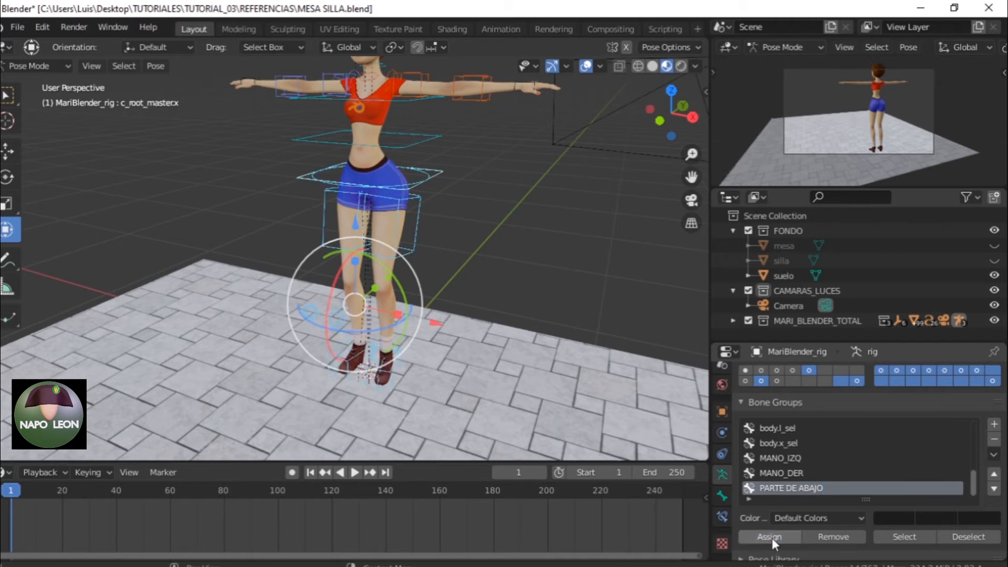
- Clear the selection, then reselect all lower-body controls through the PARTE DE ABAJO bone group
click(572, 255)
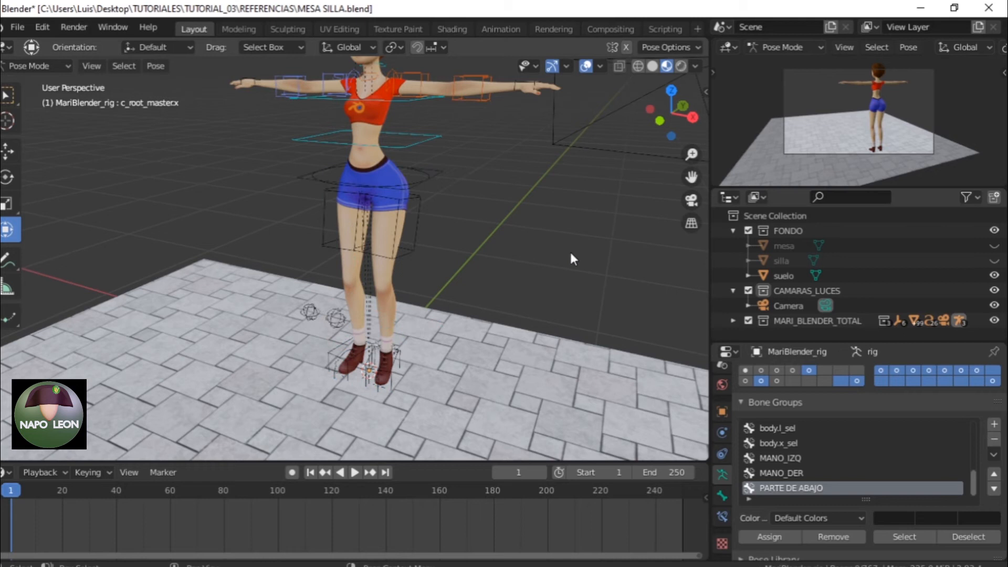
click(911, 536)
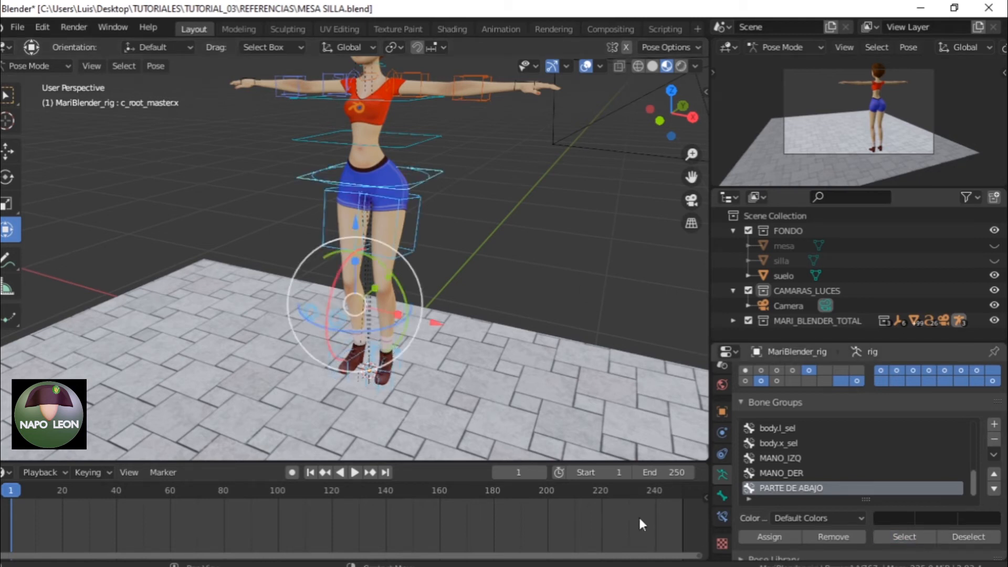
middle_drag(307, 520, 379, 524)
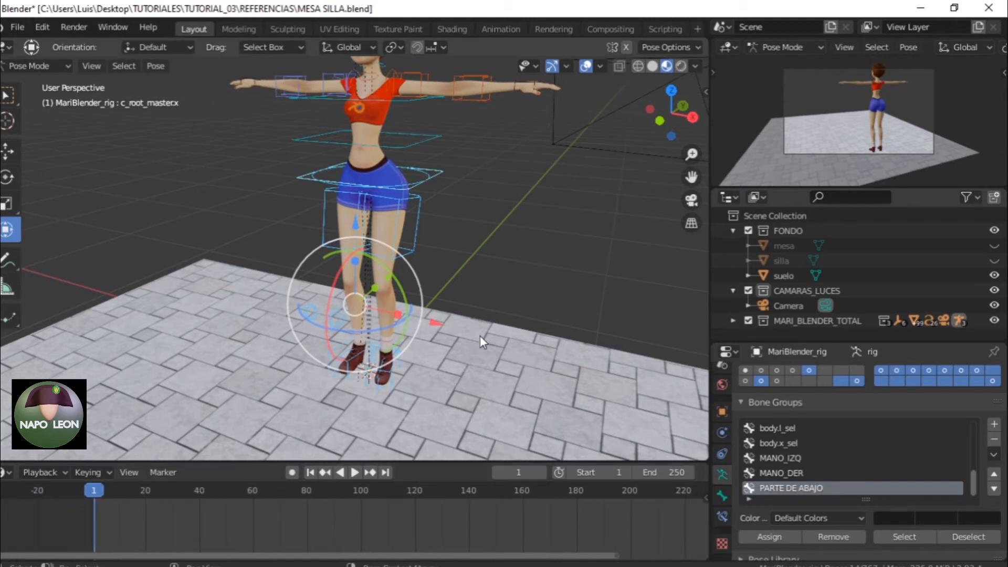
- Show the hidden mesa and silla objects of the FONDO collection in the viewport
middle_drag(508, 323, 412, 297)
scroll(412, 298, down, 3)
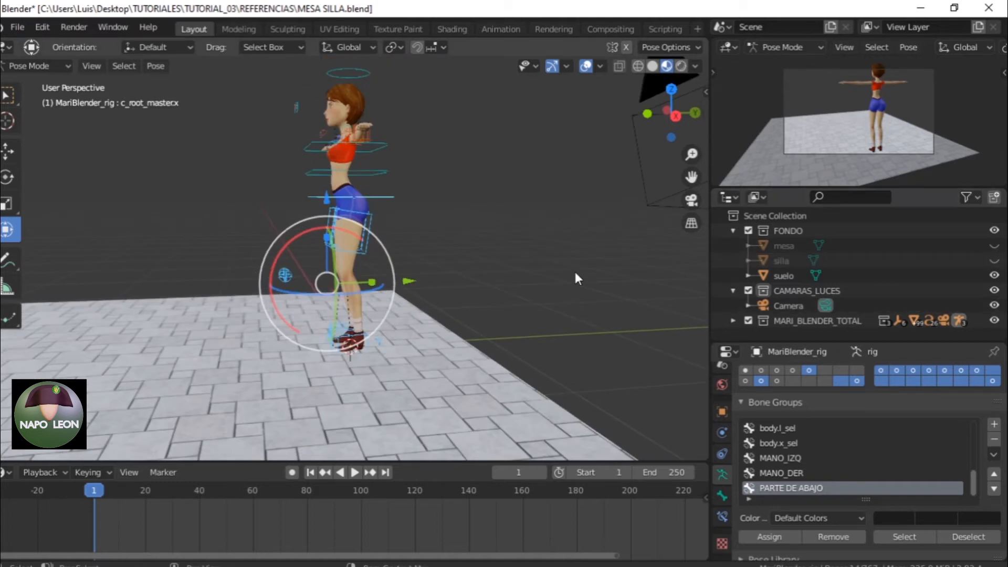
click(994, 246)
click(995, 260)
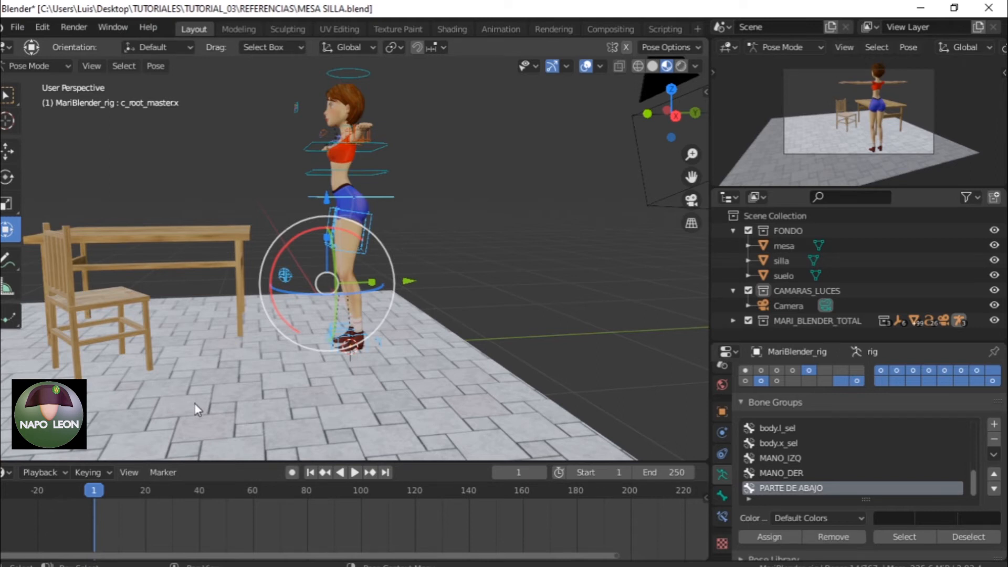
click(338, 284)
- Sketch annotations showing the walking path from the character's feet to the chair and a figure seated on it
click(7, 258)
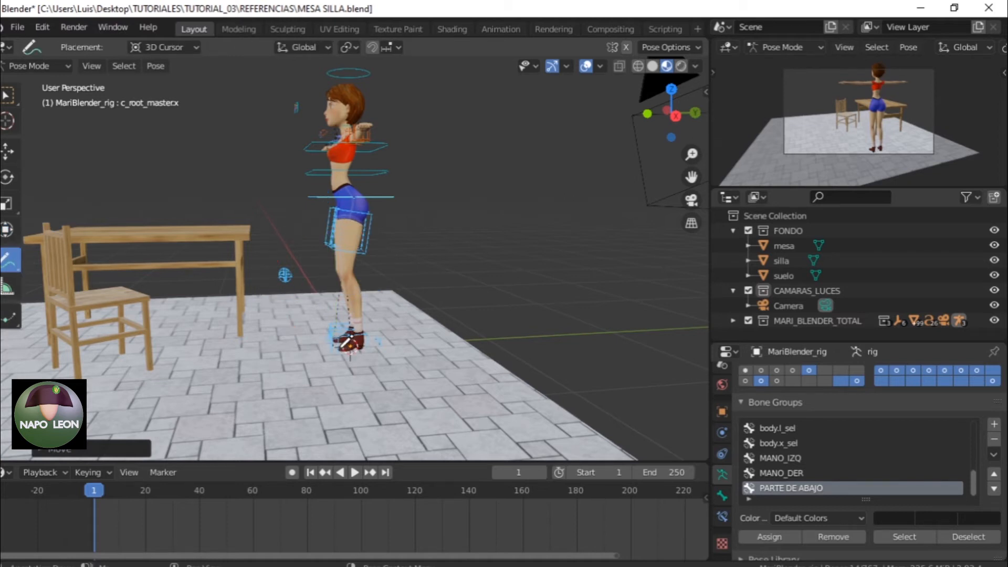
mouse_move(357, 341)
mouse_down()
mouse_move(294, 330)
mouse_move(237, 347)
mouse_move(246, 343)
mouse_move(152, 336)
mouse_move(171, 328)
mouse_move(176, 344)
mouse_move(160, 339)
mouse_up()
mouse_move(93, 184)
mouse_down()
mouse_move(74, 184)
mouse_move(83, 180)
mouse_move(89, 209)
mouse_move(107, 223)
mouse_move(105, 265)
mouse_up()
mouse_move(69, 209)
mouse_down()
mouse_move(64, 278)
mouse_move(149, 271)
mouse_move(161, 332)
mouse_up()
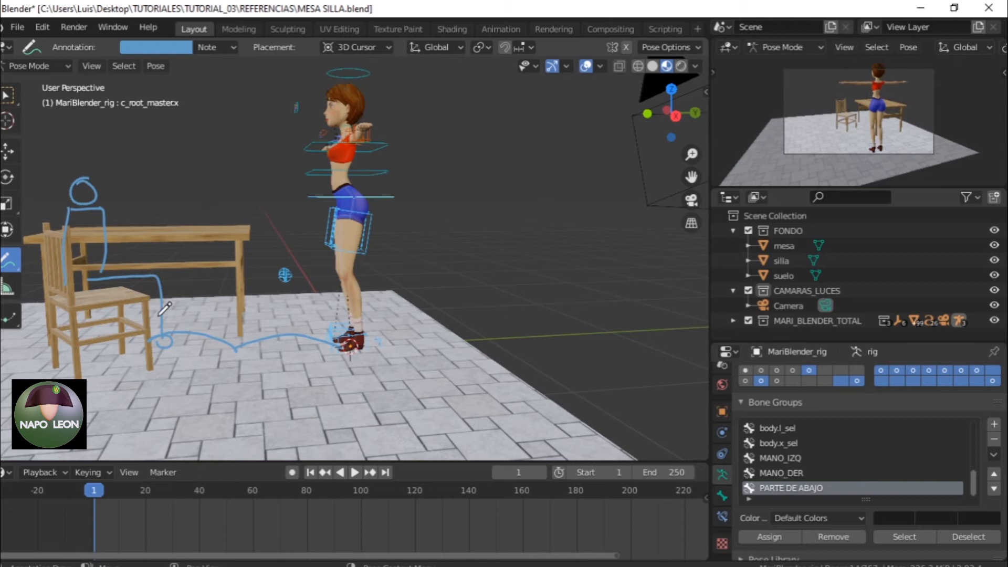
mouse_move(113, 294)
mouse_down()
mouse_move(147, 339)
mouse_move(198, 349)
mouse_up()
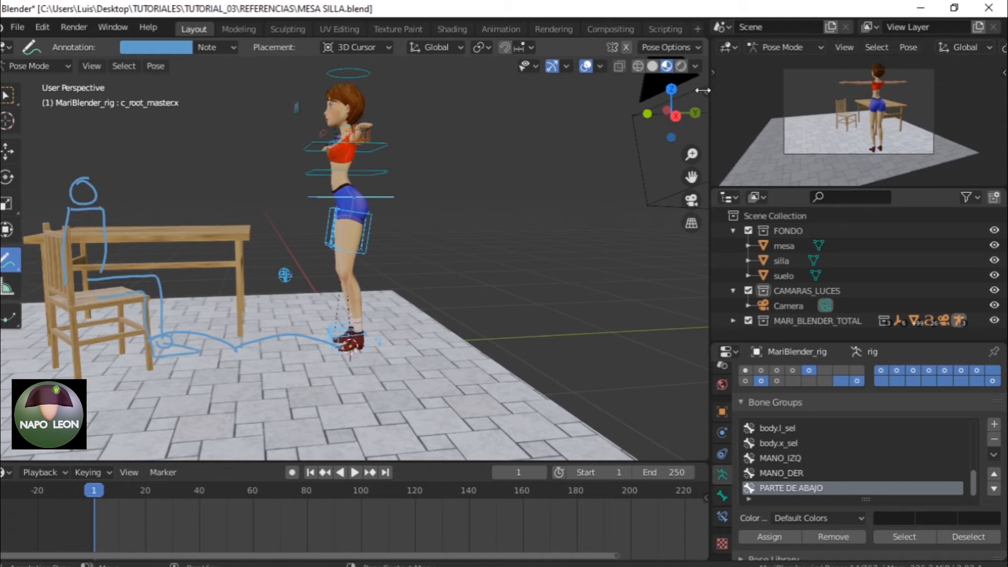
- Remove the annotation data holding the sketched path and seated figure, and return to the Transform tool
click(701, 90)
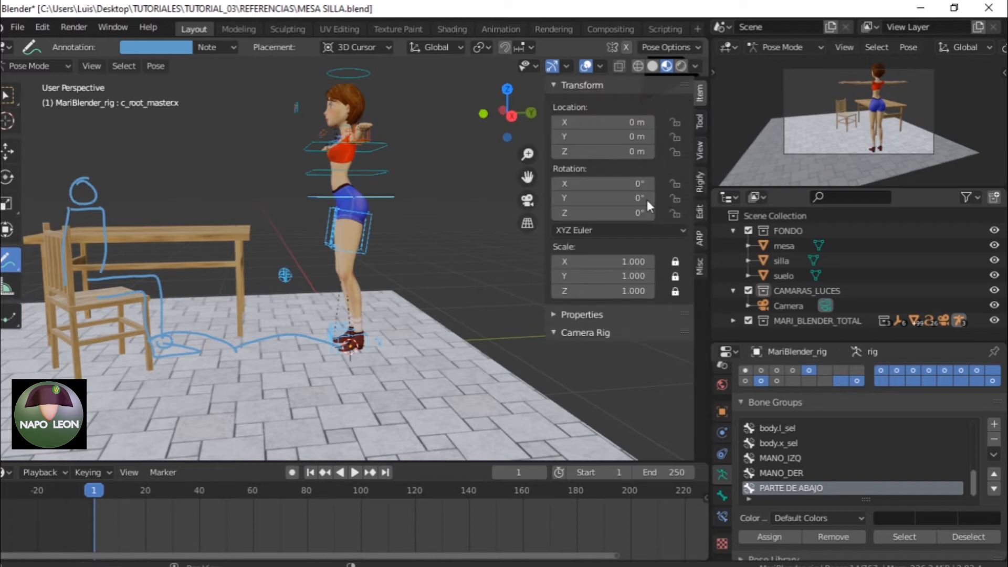
click(701, 122)
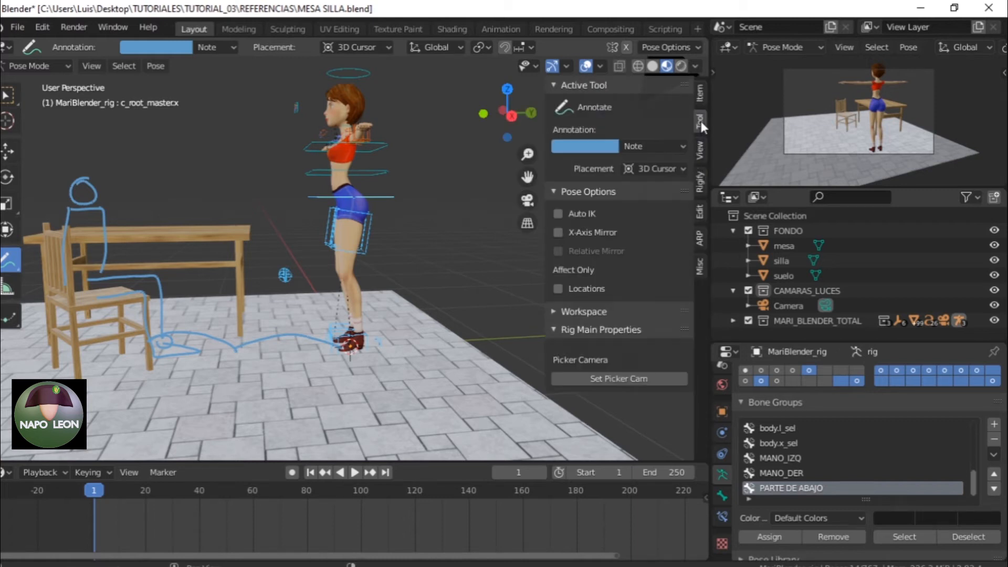
click(685, 168)
click(684, 148)
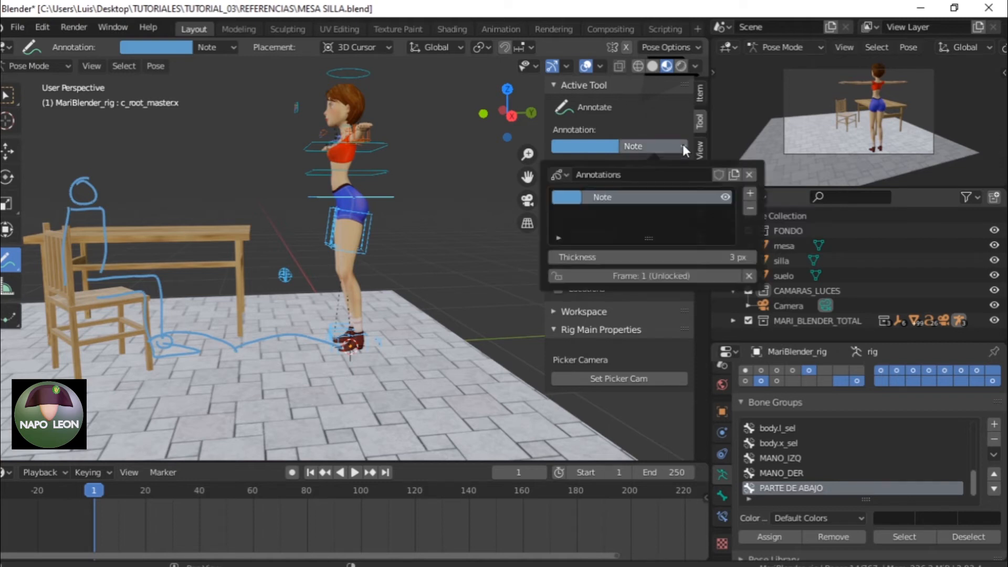
click(748, 175)
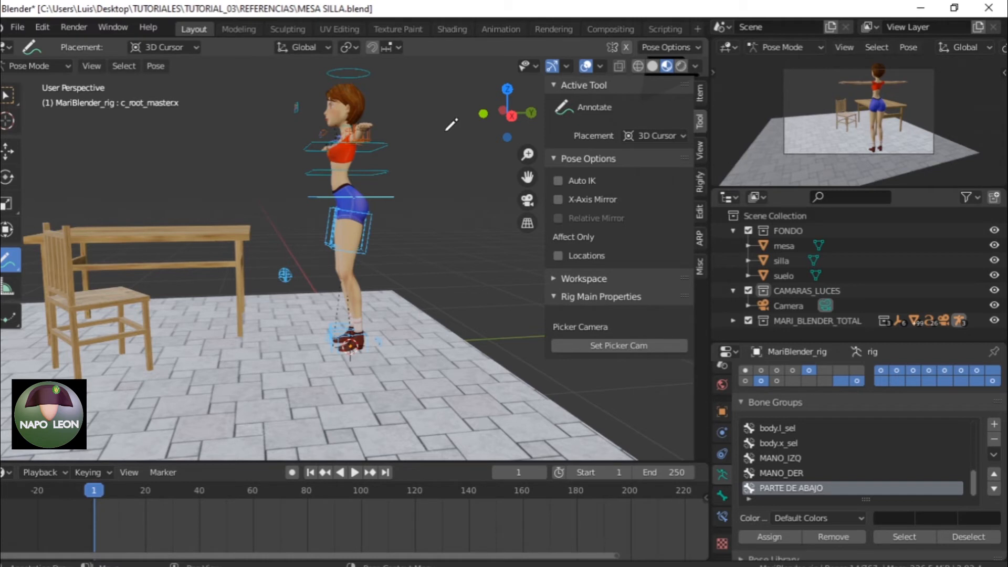
click(7, 230)
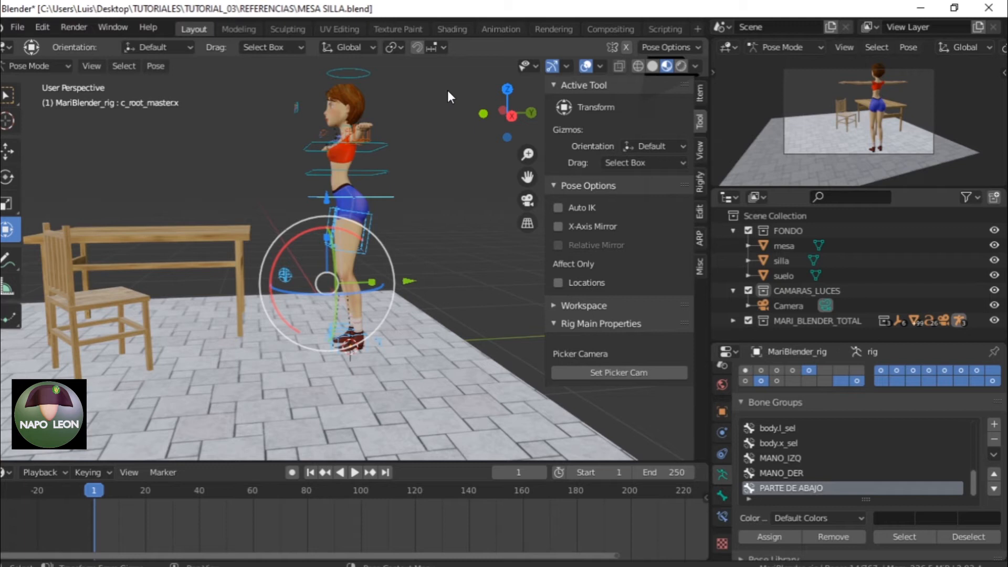
- Select the left foot control c_foot_ik.l and move it along the Y axis toward the table for a long forward step
scroll(411, 282, up, 2)
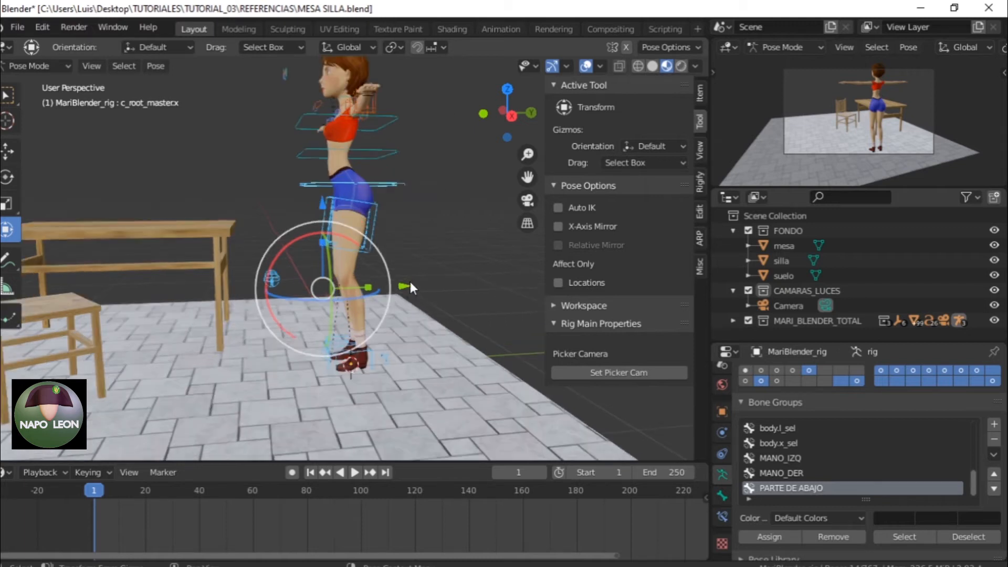
scroll(409, 258, up, 3)
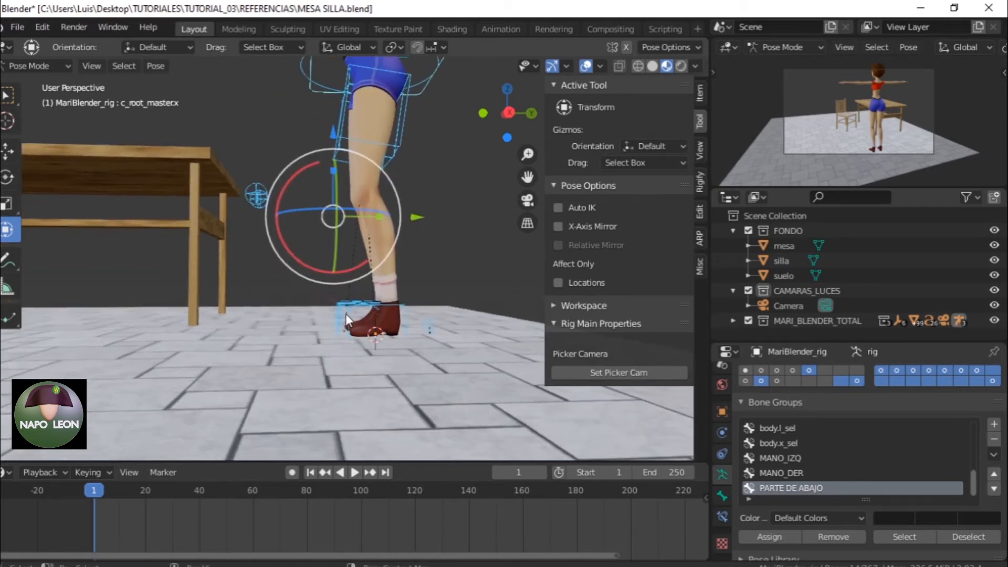
click(345, 314)
middle_drag(385, 359, 378, 387)
middle_drag(251, 351, 307, 300)
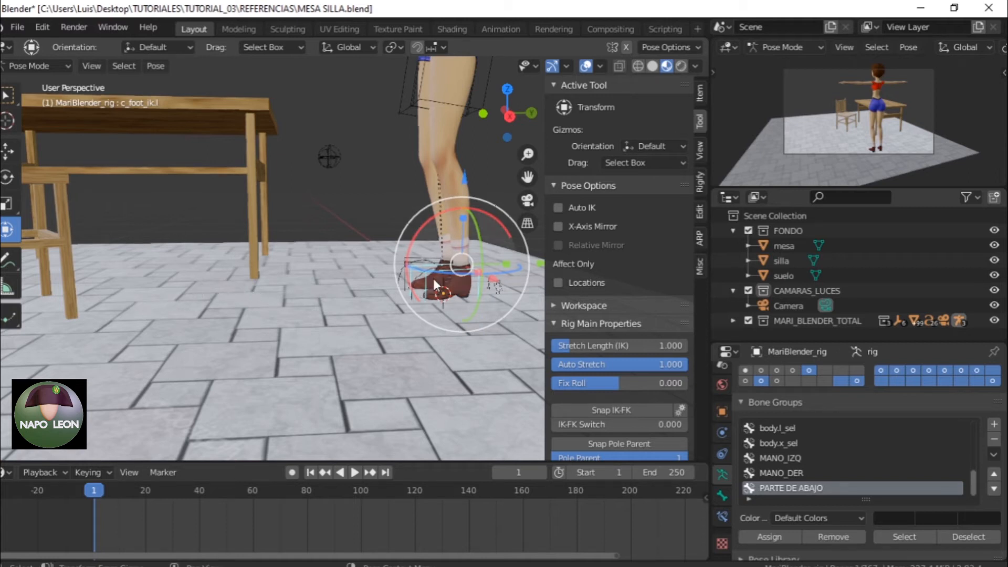
mouse_move(445, 291)
middle_down()
mouse_move(430, 299)
mouse_move(503, 295)
mouse_move(382, 286)
mouse_move(414, 271)
mouse_move(440, 276)
middle_up()
scroll(438, 270, down, 6)
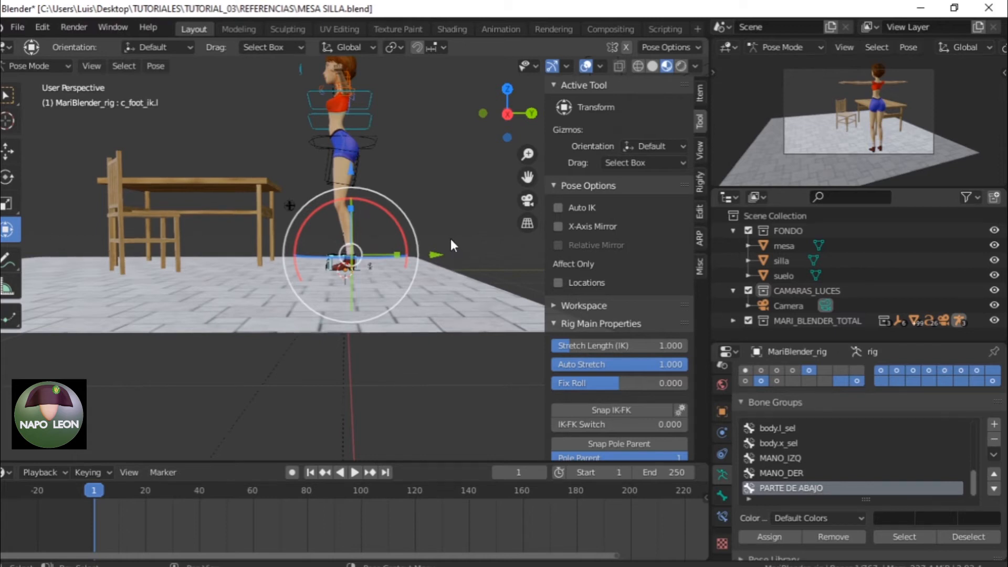
drag(436, 255, 348, 297)
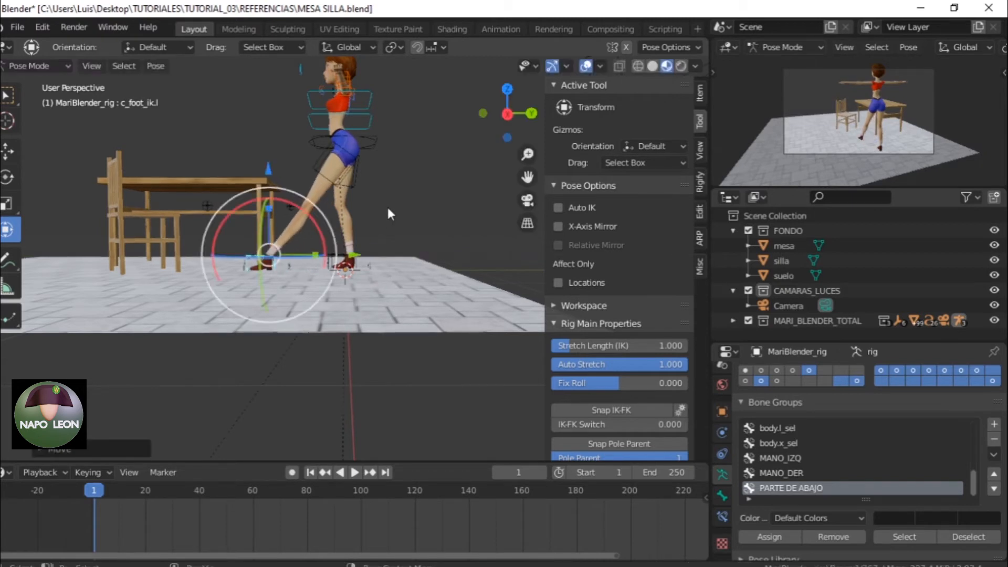
- Shift the pelvis control c_root_master.x along Y to between the feet and lower it about 0.04 m along Z
scroll(391, 252, up, 4)
scroll(405, 248, up, 2)
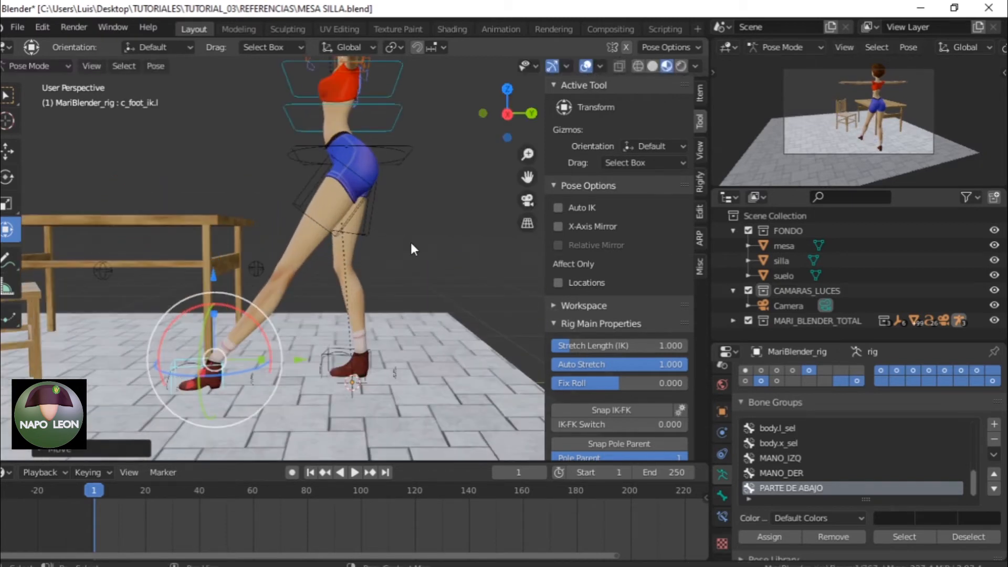
click(407, 148)
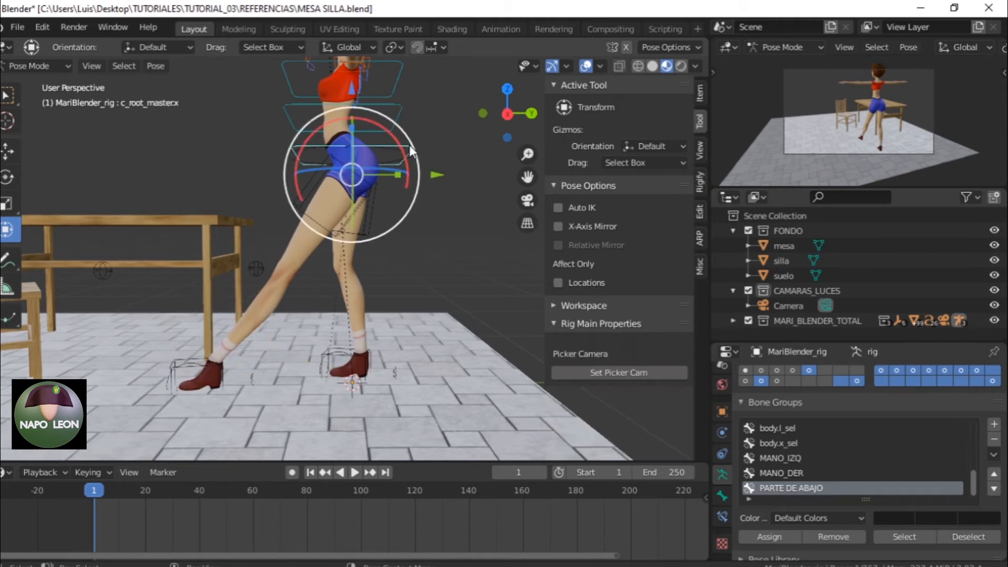
drag(436, 176, 365, 195)
shift+middle_drag(431, 160, 454, 196)
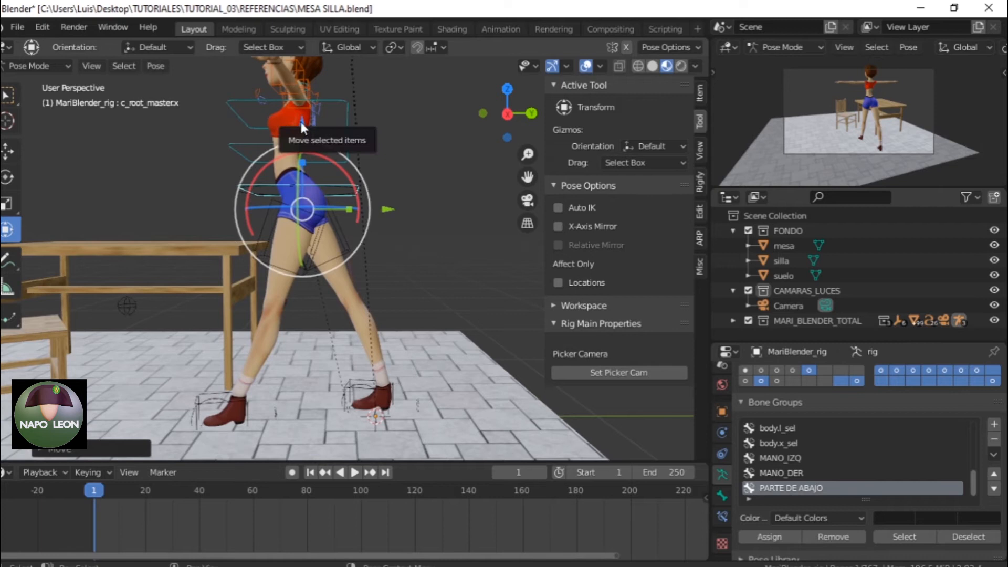
drag(301, 121, 304, 133)
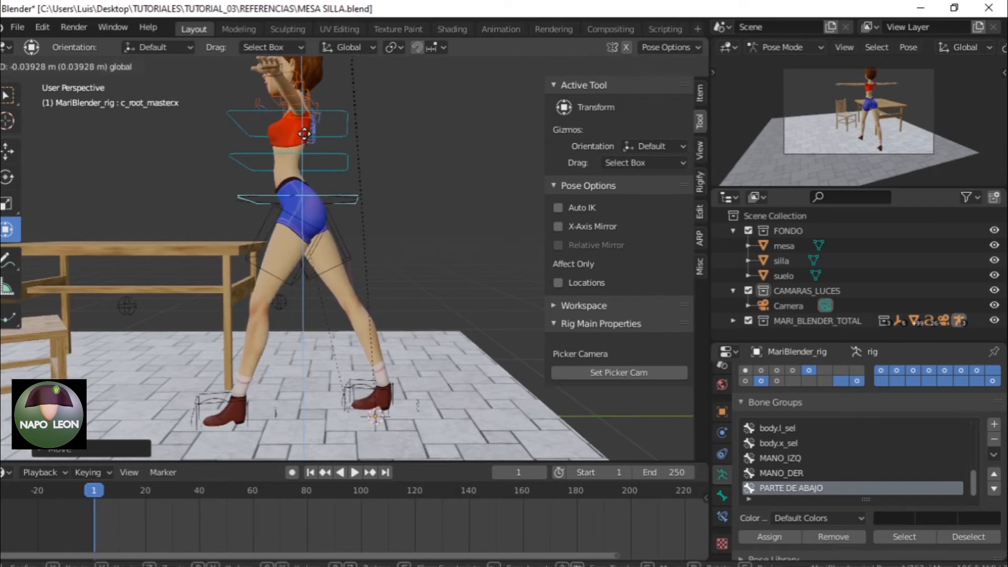
drag(303, 131, 303, 132)
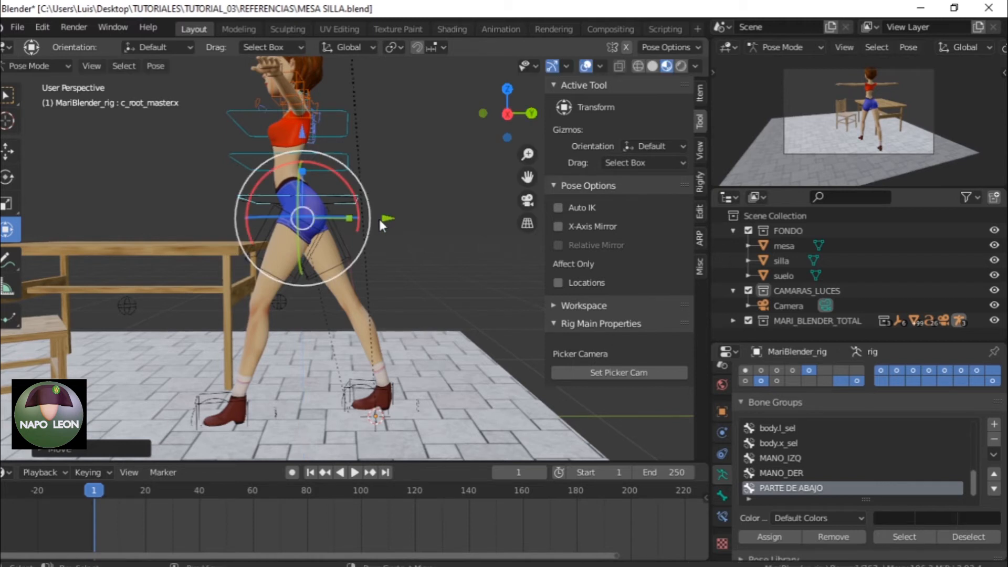
drag(388, 222, 394, 223)
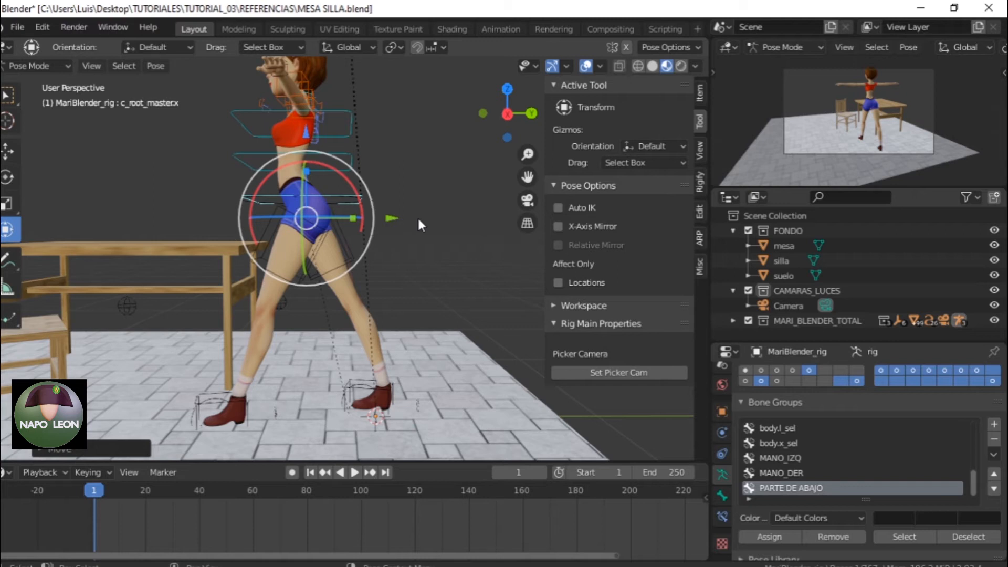
- Rotate the hip control c_root.x slightly around the Z axis to turn the hips with the step
middle_drag(430, 242, 430, 283)
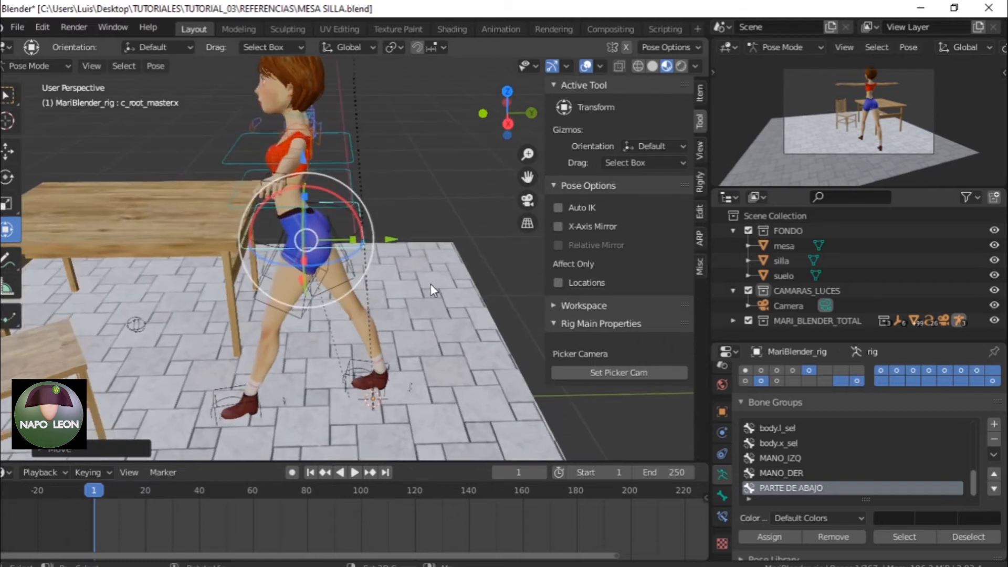
click(349, 235)
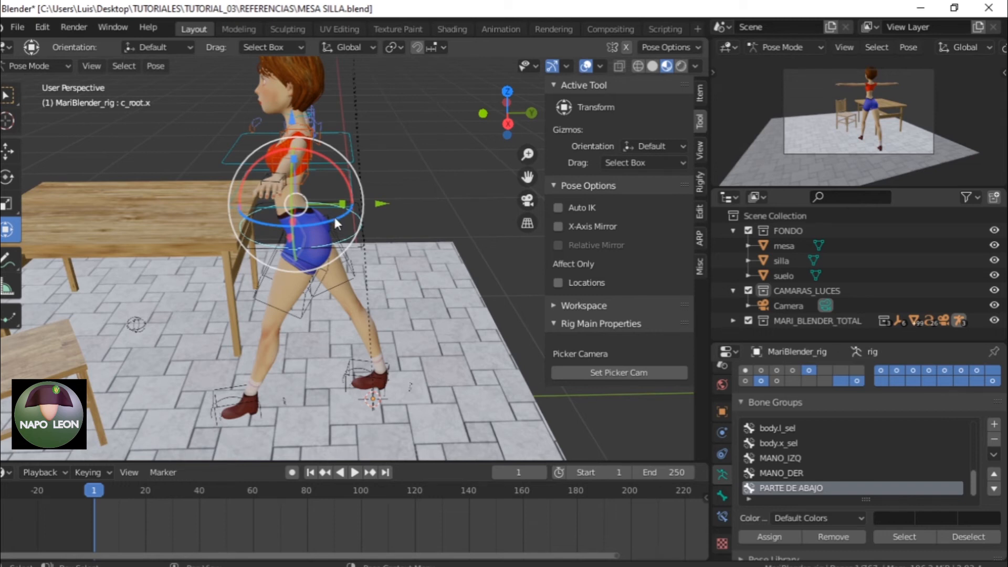
drag(340, 229, 319, 221)
- Move the rear foot's roll control c_foot_roll_cursor.r slightly up along the Z axis, and close the sidebar
mouse_move(414, 276)
middle_down()
mouse_move(426, 233)
mouse_move(246, 255)
mouse_move(422, 249)
mouse_move(377, 238)
mouse_move(492, 235)
mouse_move(415, 235)
mouse_move(408, 262)
mouse_move(348, 245)
mouse_move(428, 267)
mouse_move(421, 280)
middle_up()
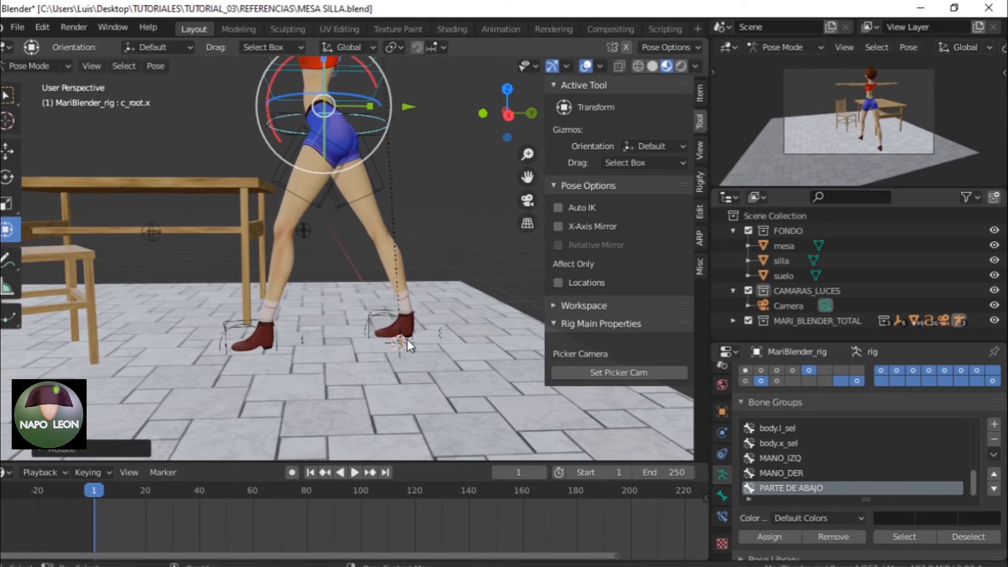
shift+middle_drag(407, 340, 407, 329)
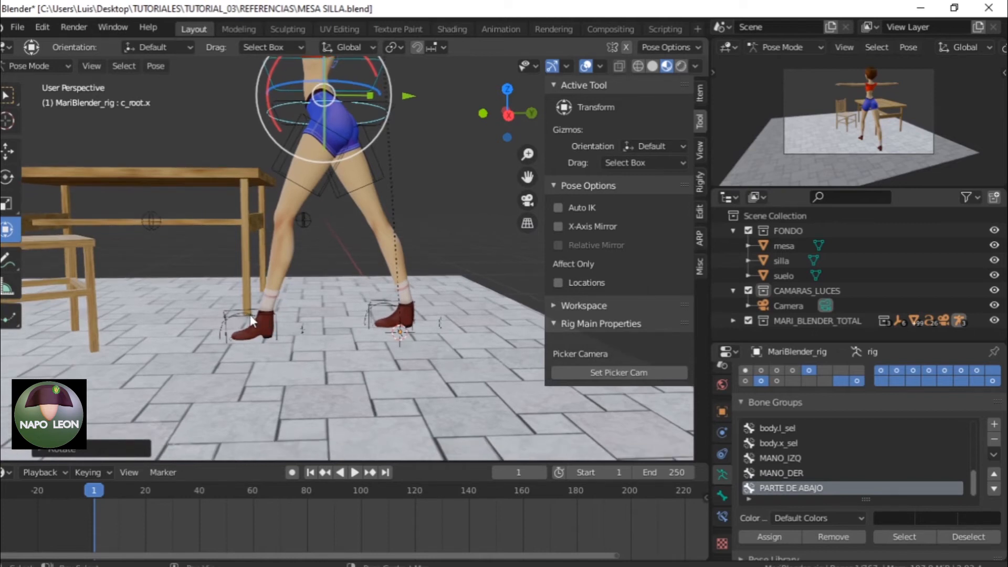
click(440, 330)
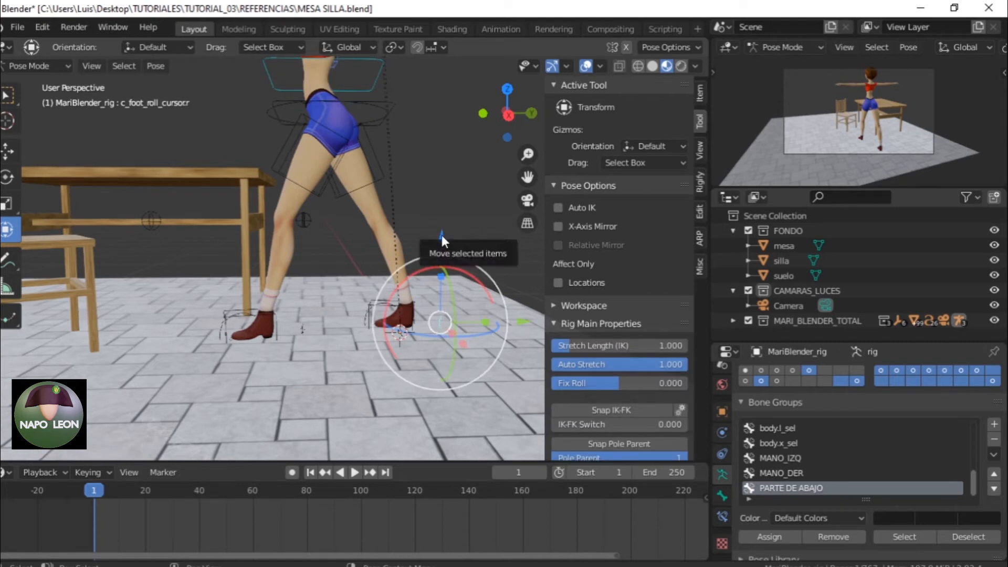
mouse_move(442, 235)
mouse_down()
mouse_move(441, 217)
mouse_move(447, 231)
mouse_up()
drag(544, 250, 708, 255)
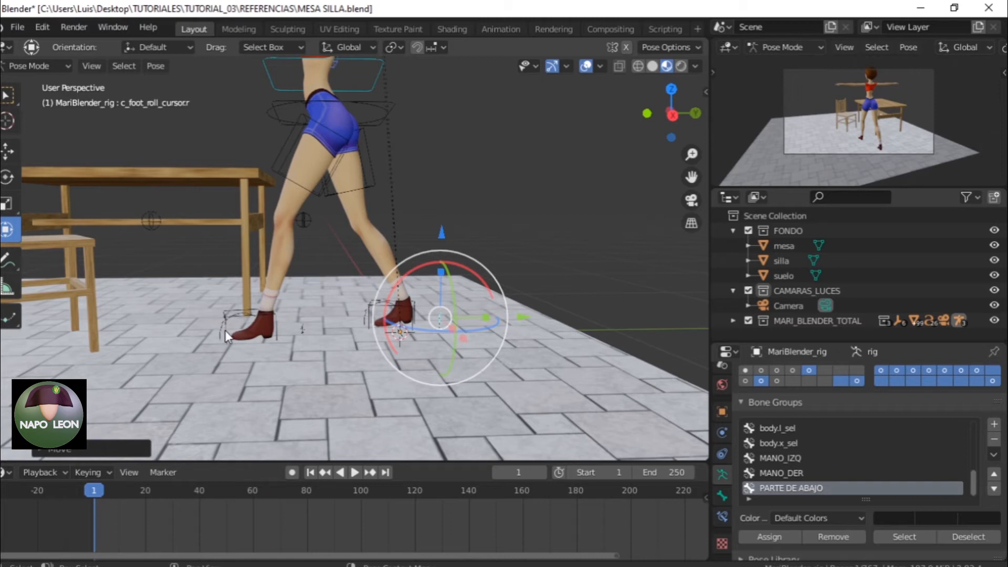
- Rotate the left toe control c_foot_01.l slightly around X and lower the left foot's roll control c_foot_roll_cursor.l slightly along Z
click(237, 315)
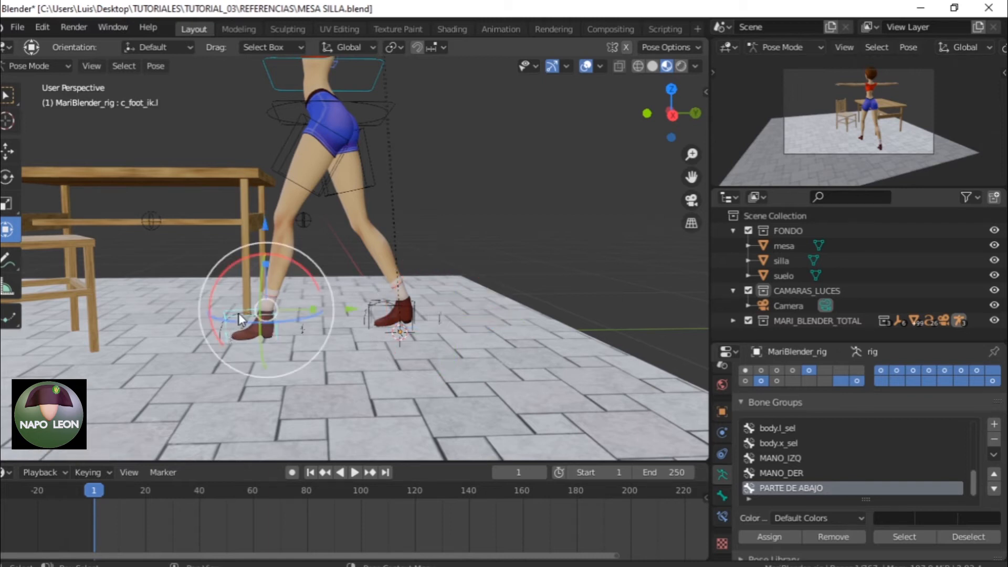
click(236, 345)
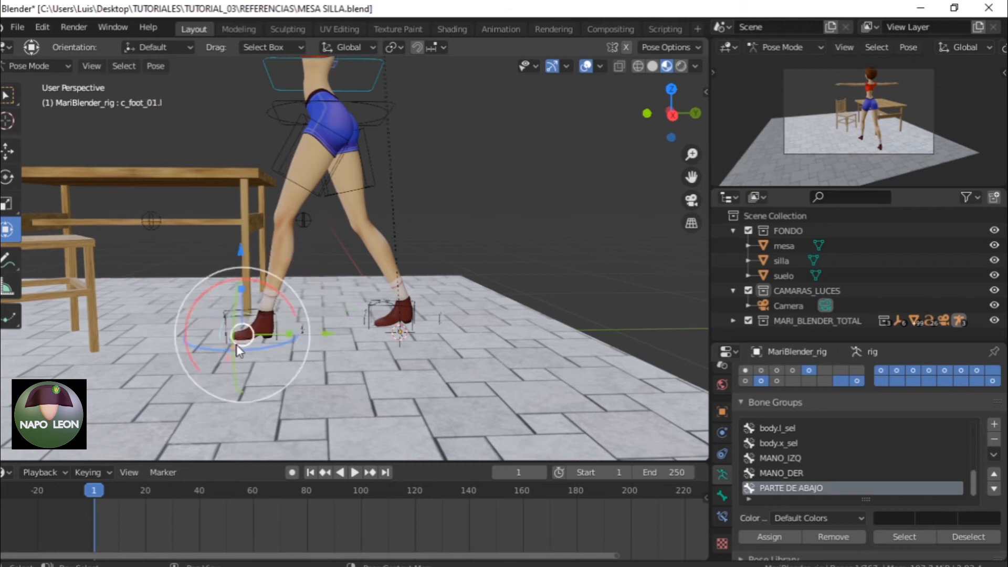
scroll(237, 345, up, 4)
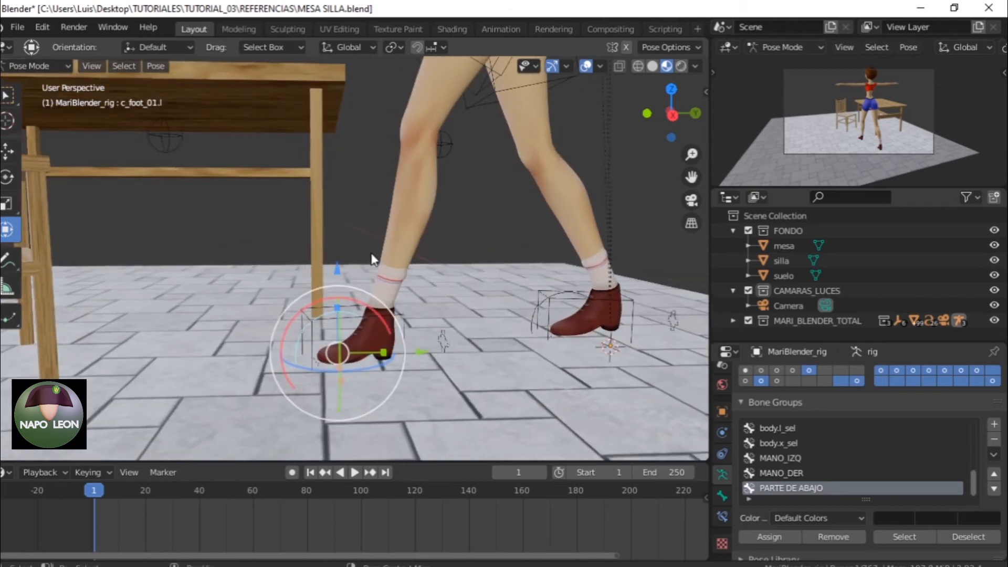
drag(320, 302, 336, 301)
click(443, 340)
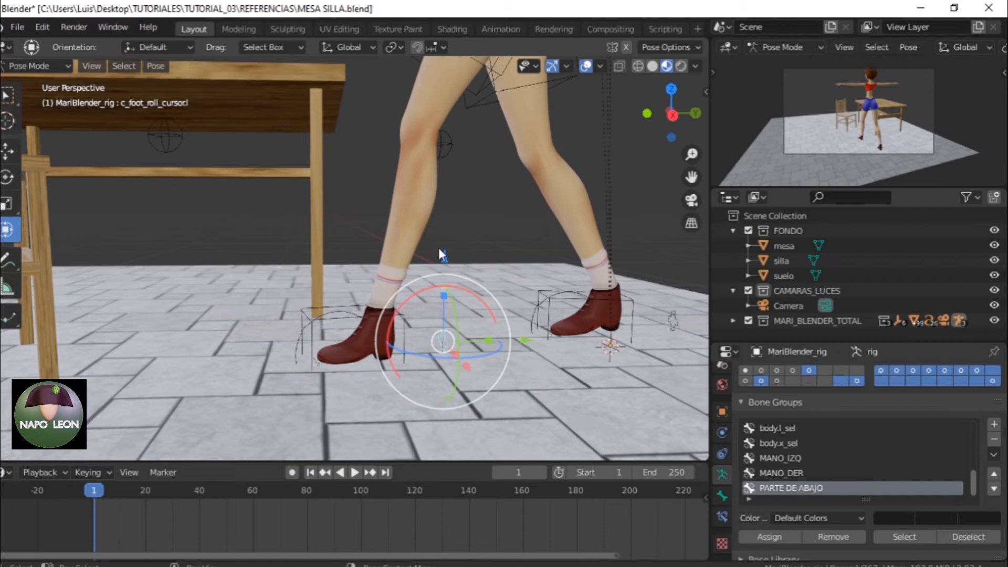
drag(444, 258, 446, 273)
- Shift the foot controls c_foot_ik.l and c_foot_ik.r slightly inward along X, closer to the body's centre line
scroll(473, 277, down, 3)
middle_drag(486, 280, 349, 306)
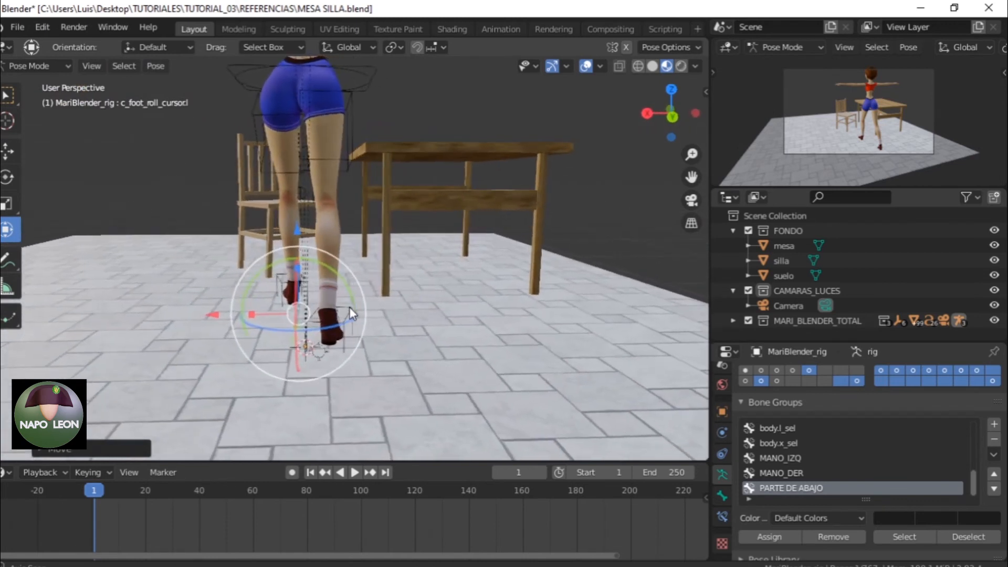
key(KP_3)
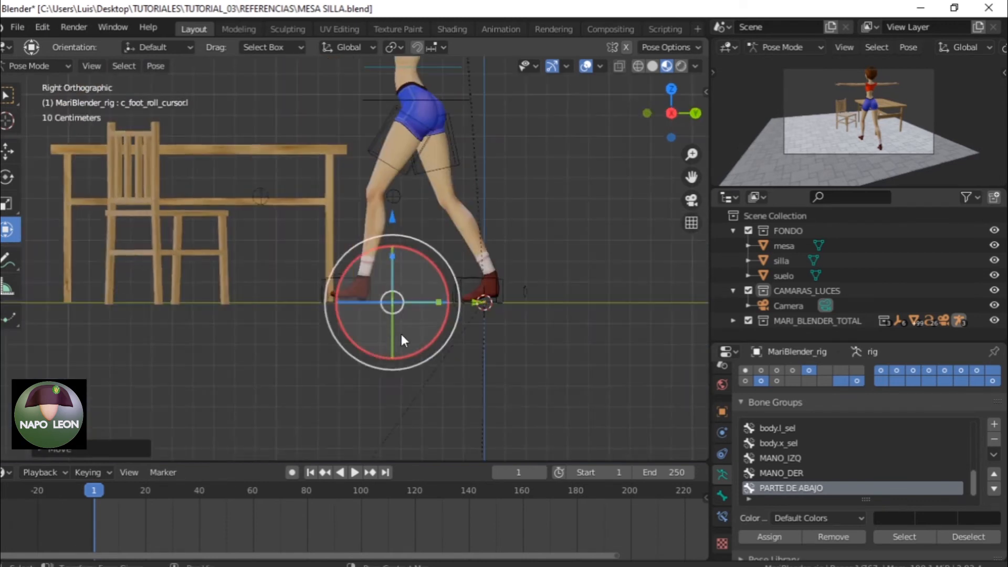
key(KP_1)
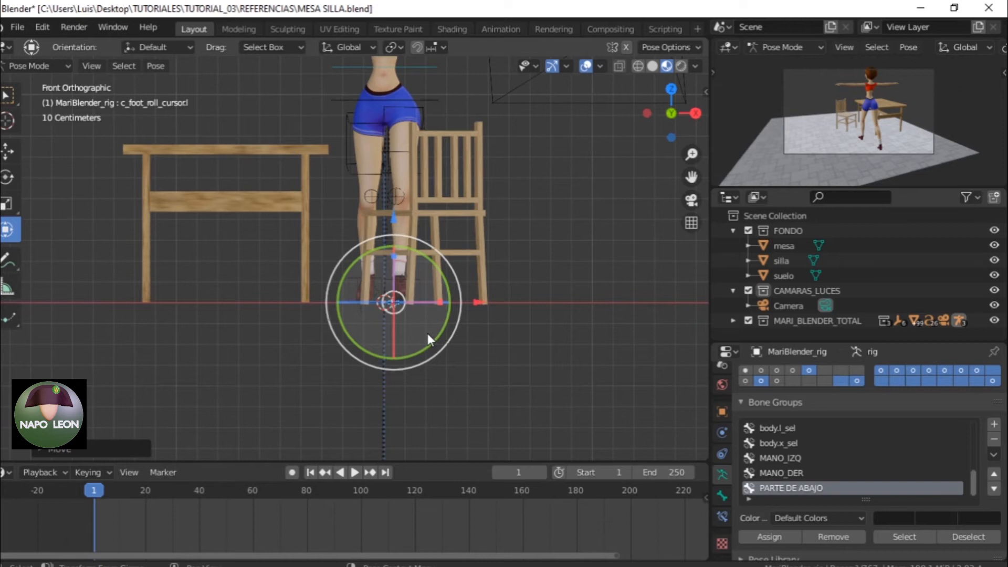
scroll(427, 333, up, 3)
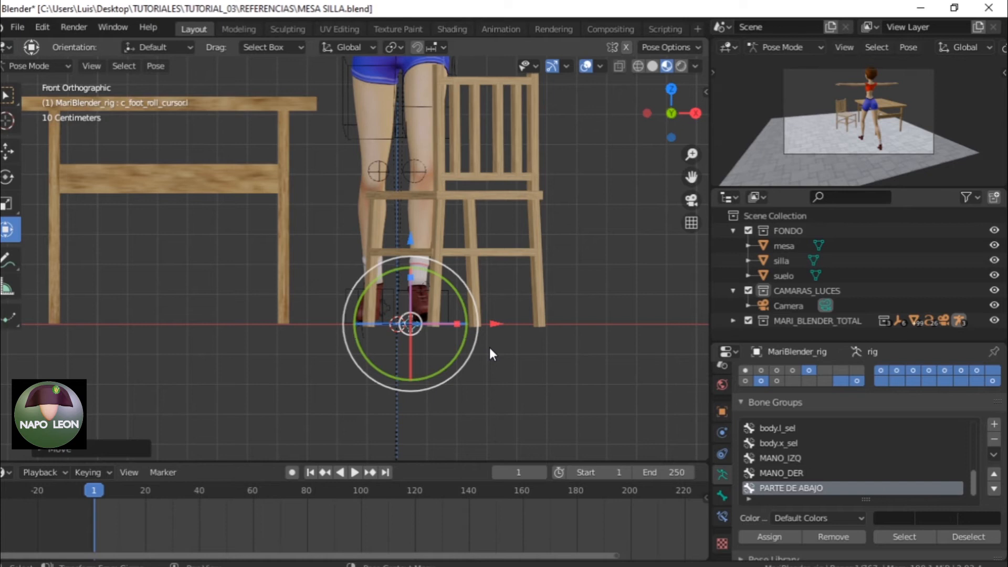
click(447, 304)
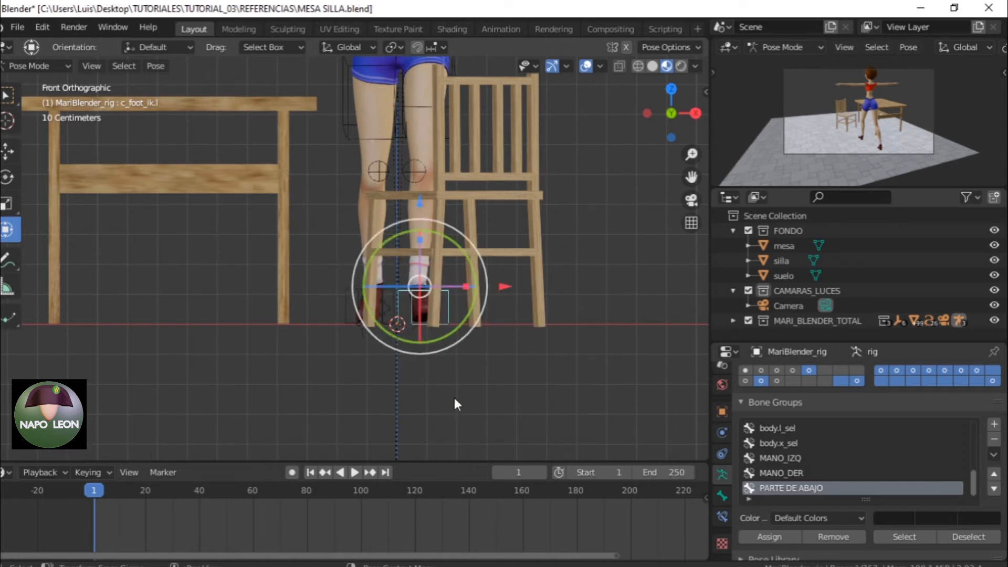
drag(505, 285, 491, 292)
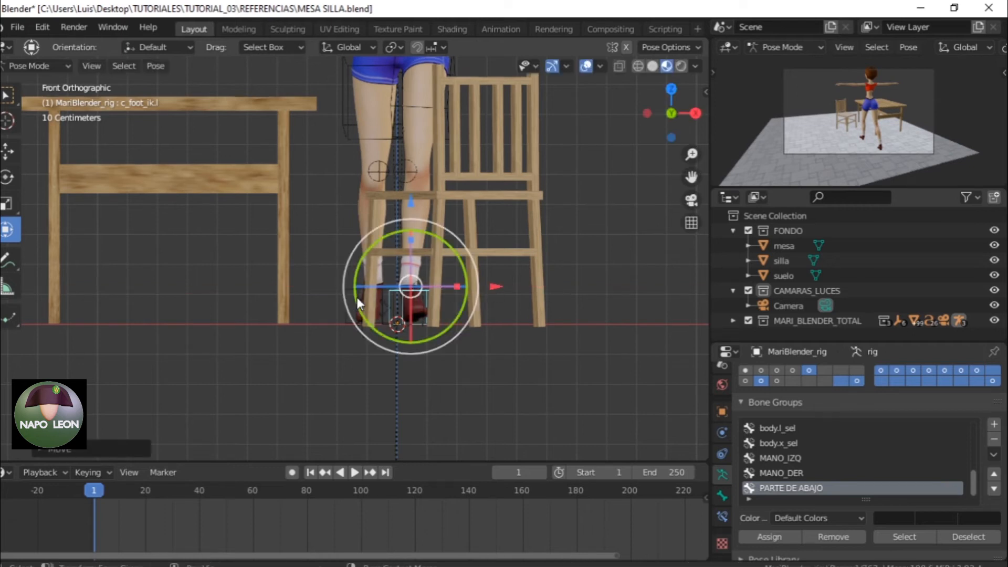
click(402, 330)
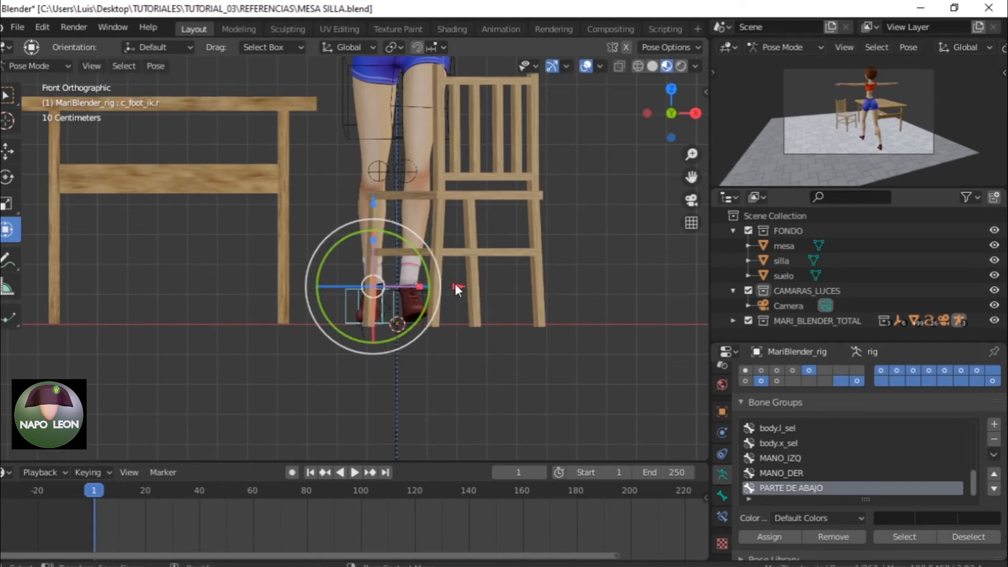
drag(461, 287, 470, 285)
- Rotate the foot controls c_foot_ik.r and c_foot_ik.l slightly around the Z axis to adjust where each foot points
middle_drag(453, 344, 462, 460)
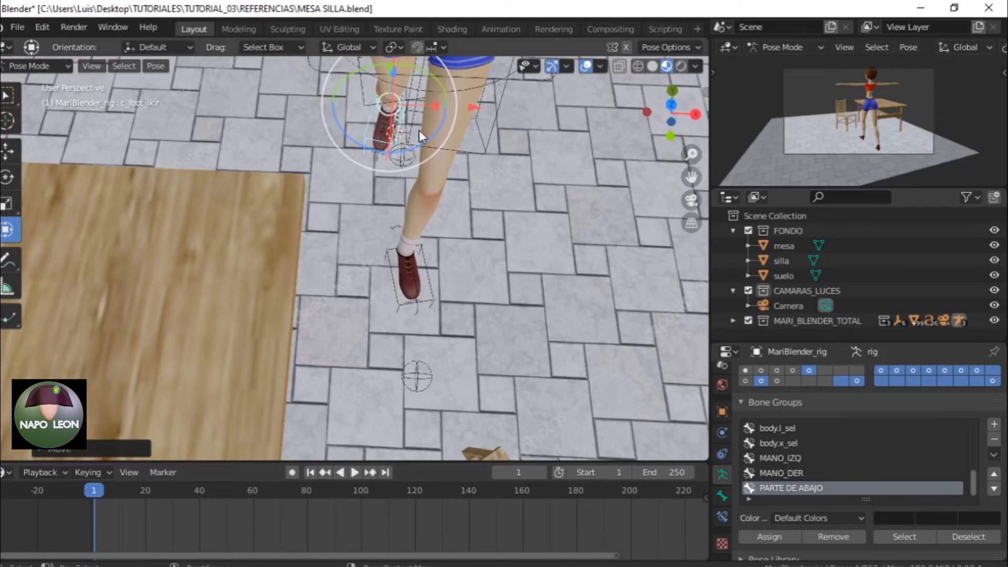
drag(410, 147, 412, 152)
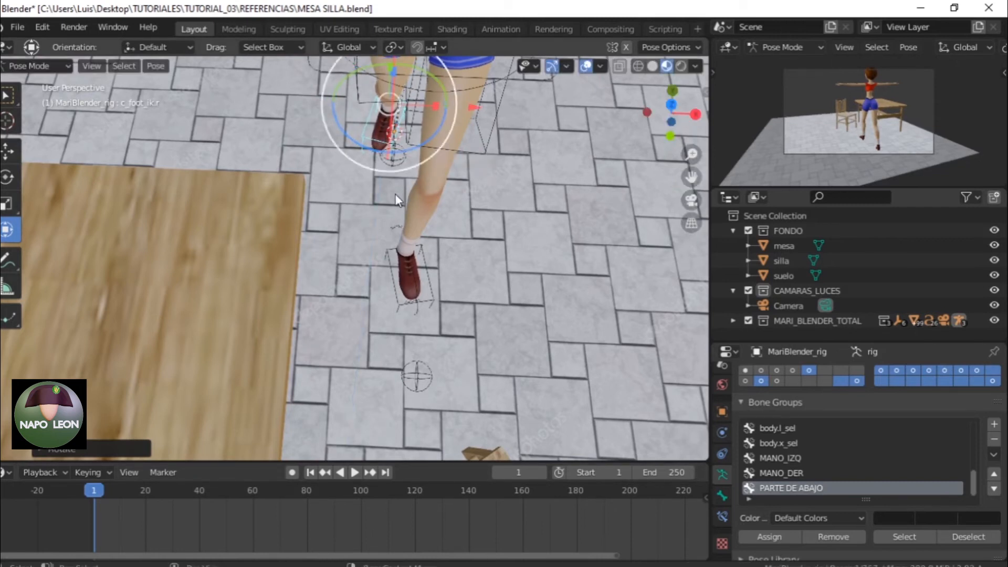
click(427, 301)
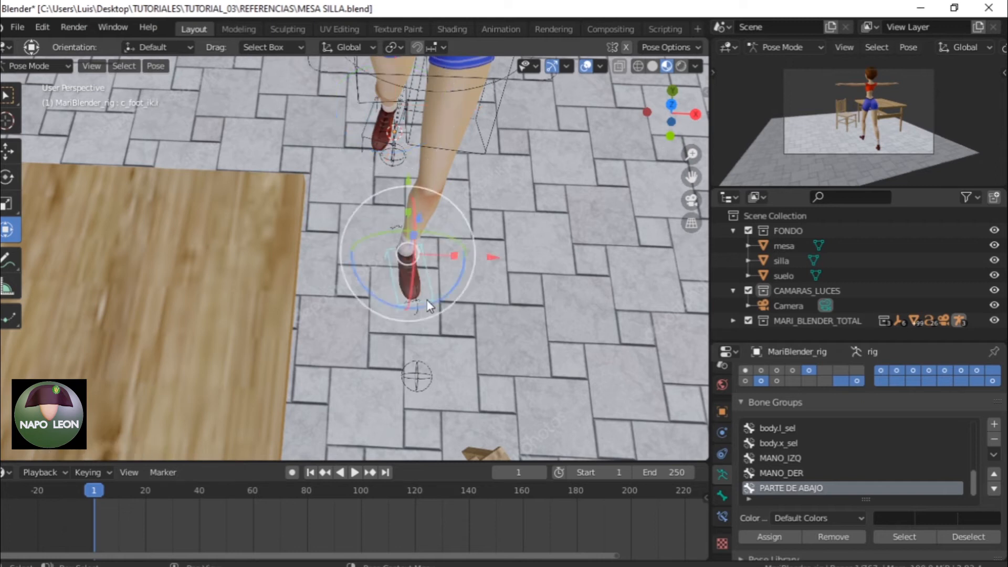
mouse_move(448, 299)
mouse_down()
mouse_move(450, 286)
mouse_move(452, 295)
mouse_up()
- Select the left knee pole c_leg_pole.l and move it slightly inward along the X axis
scroll(506, 316, down, 3)
middle_drag(506, 316, 491, 194)
click(396, 244)
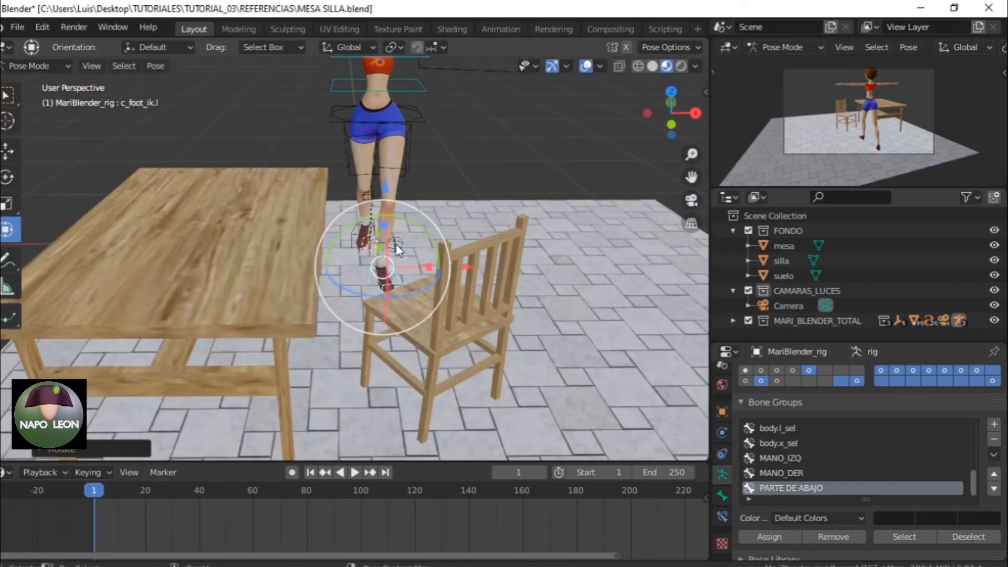
drag(480, 242, 471, 241)
- Select all bones in the PARTE DE ABAJO group and insert a LocRotScale keyframe at frame 1
middle_drag(540, 195, 465, 283)
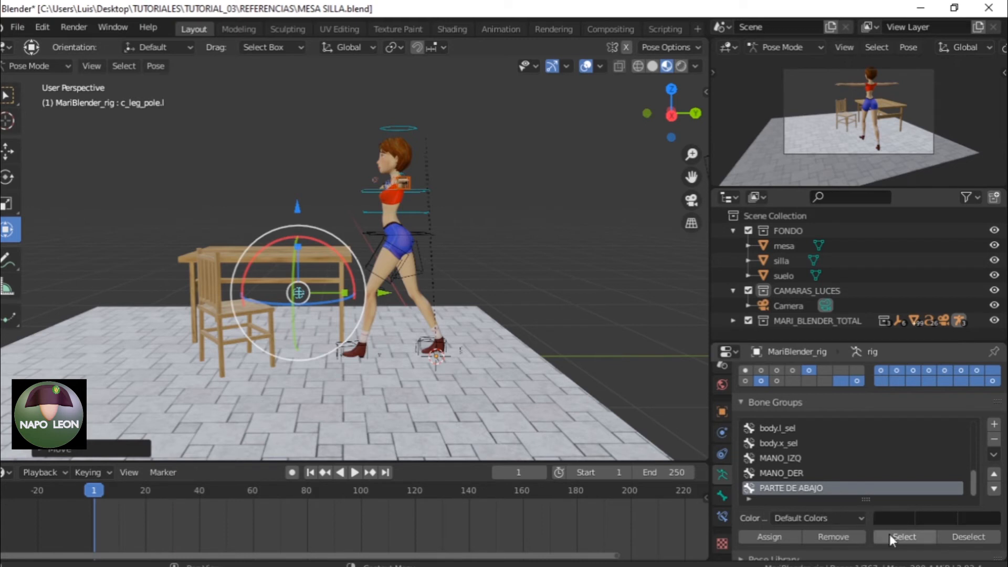
click(910, 537)
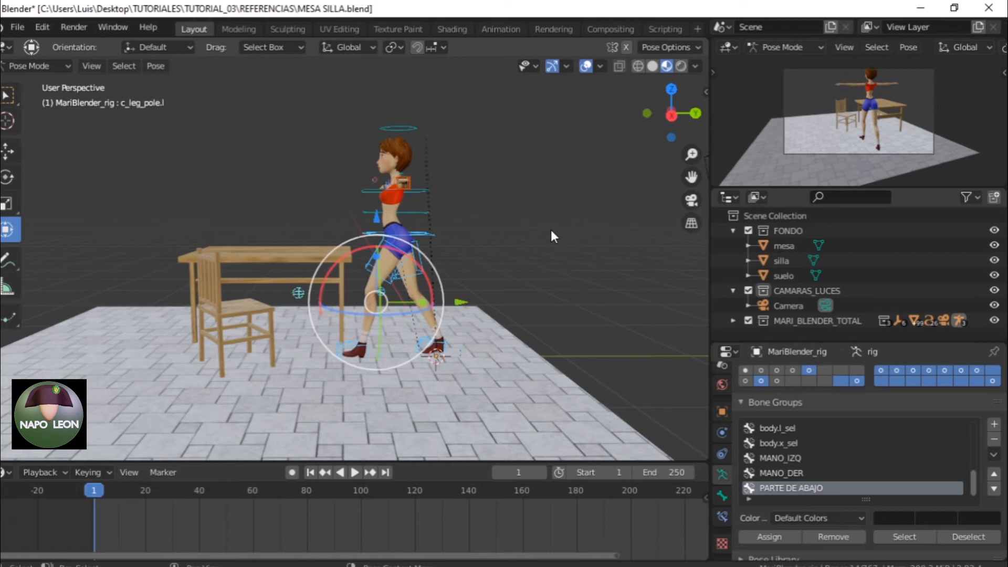
key(i)
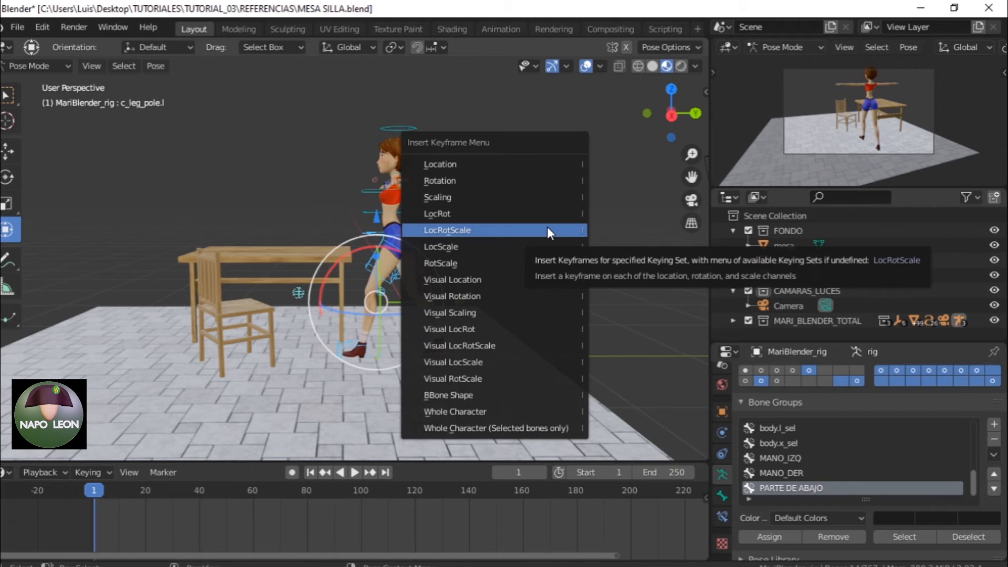
click(548, 230)
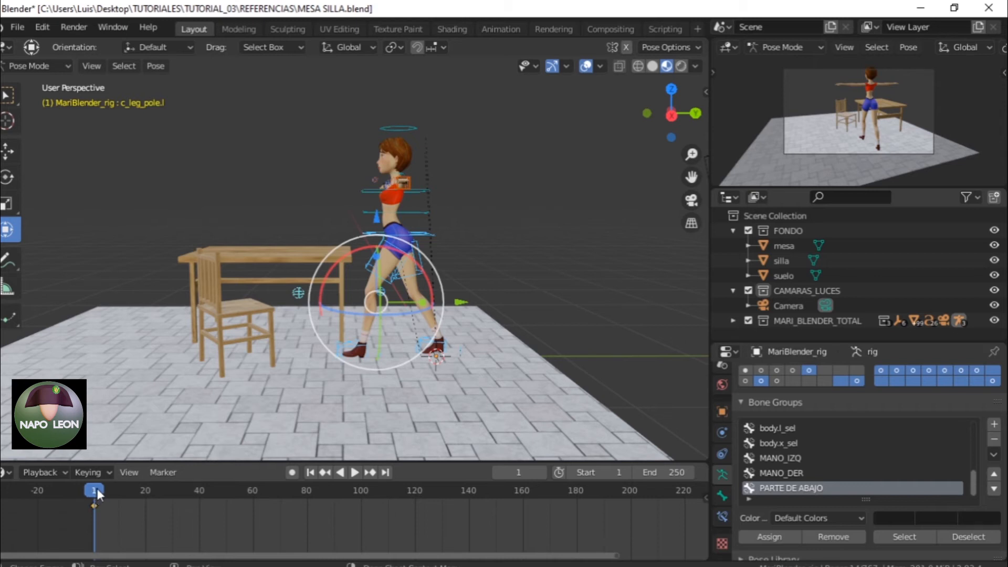
- Try moving the left foot control c_foot_ik.l far back along Y at frame 19 without keying, and change to frame 16
key(space)
key(space)
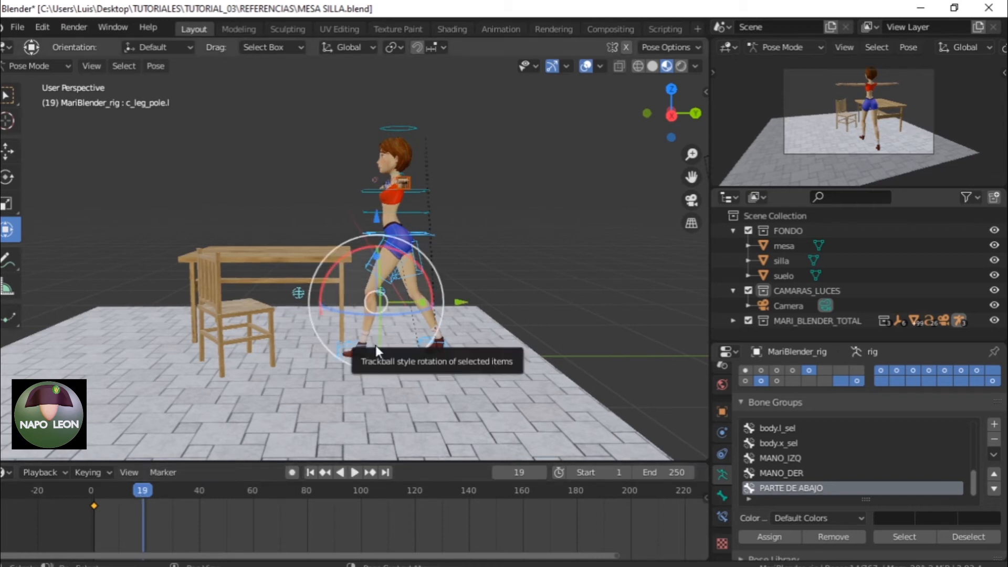
click(431, 358)
drag(440, 339, 619, 341)
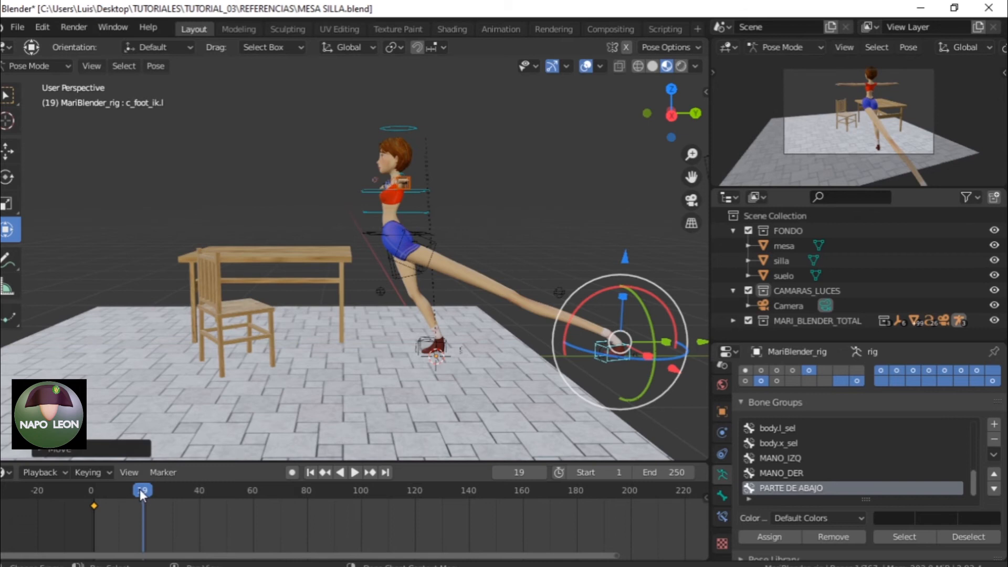
drag(141, 490, 134, 490)
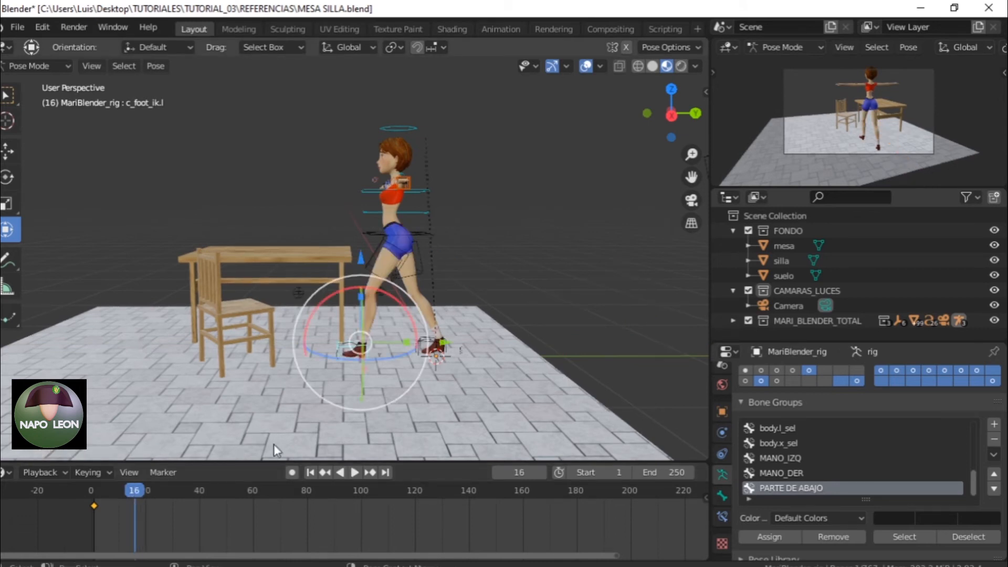
- Turn on auto keying and move the left foot control c_foot_ik.l back along Y at frame 16 to record a test keyframe
click(293, 472)
key(g)
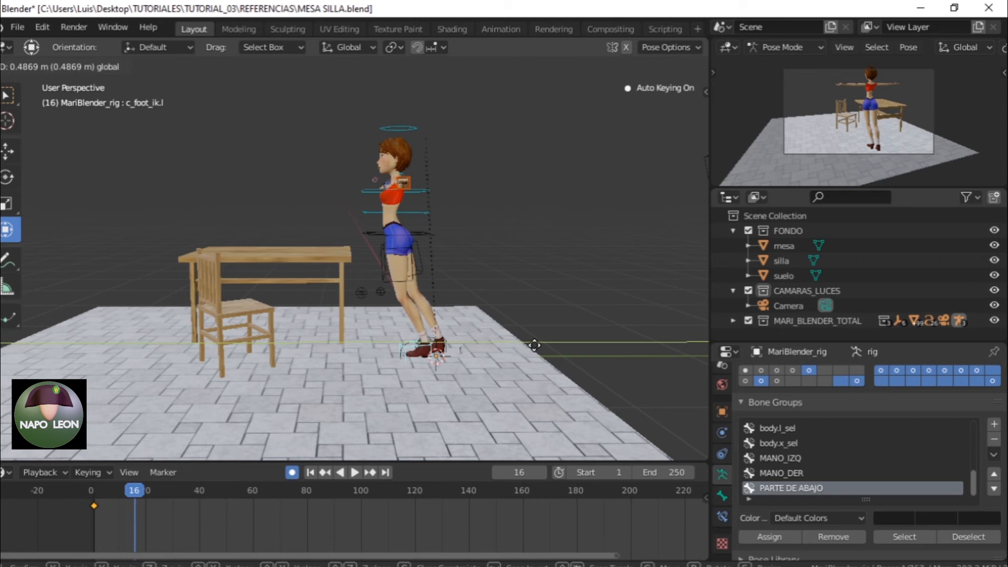
click(534, 345)
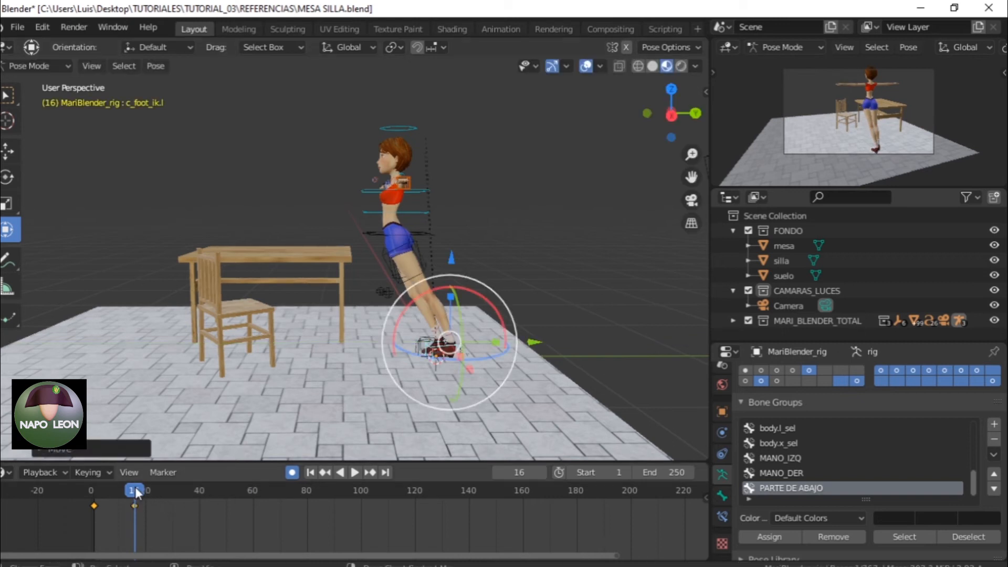
mouse_move(147, 490)
mouse_down()
mouse_move(138, 489)
mouse_move(138, 503)
mouse_up()
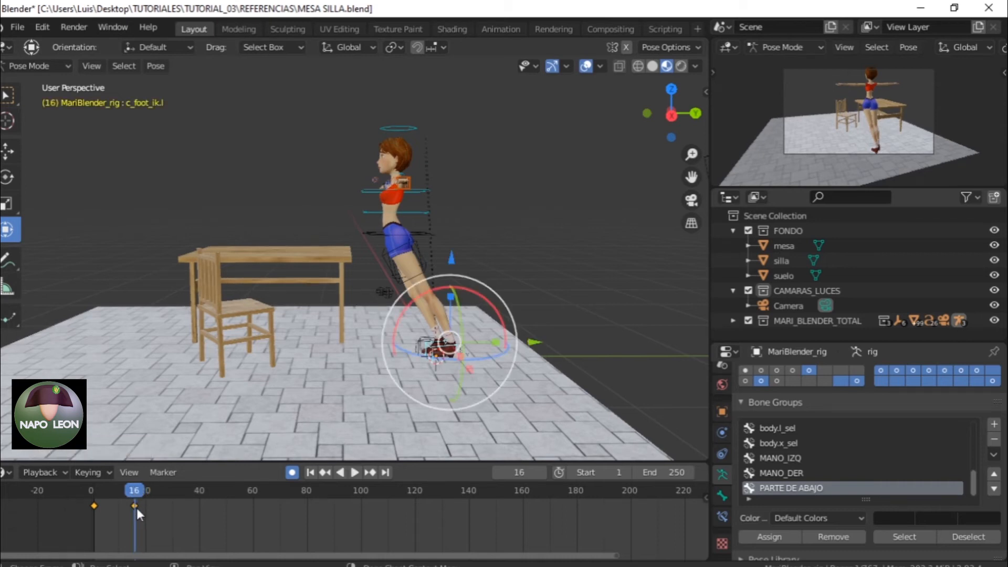
- Delete the test keyframe at frame 16
click(134, 506)
key(x)
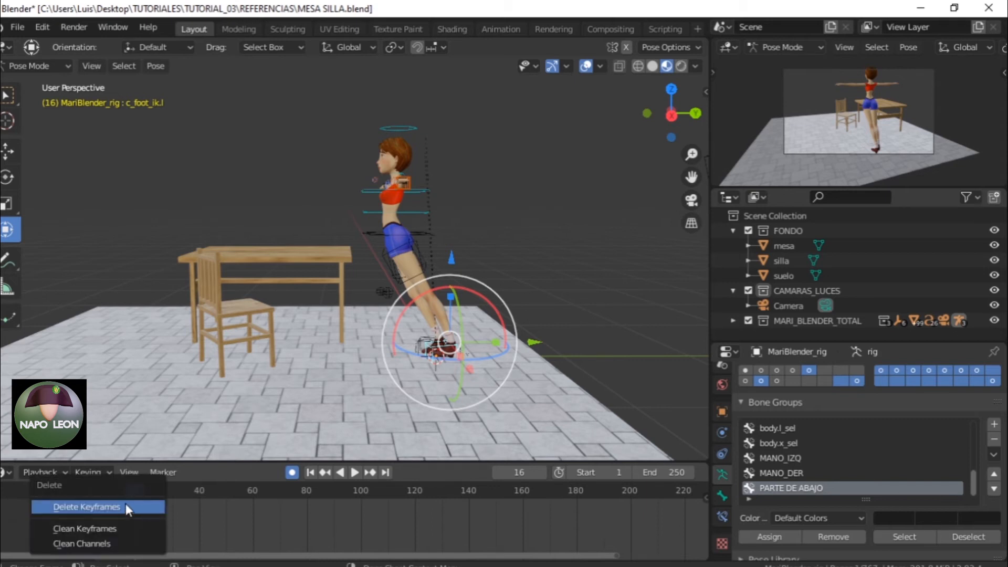
click(125, 503)
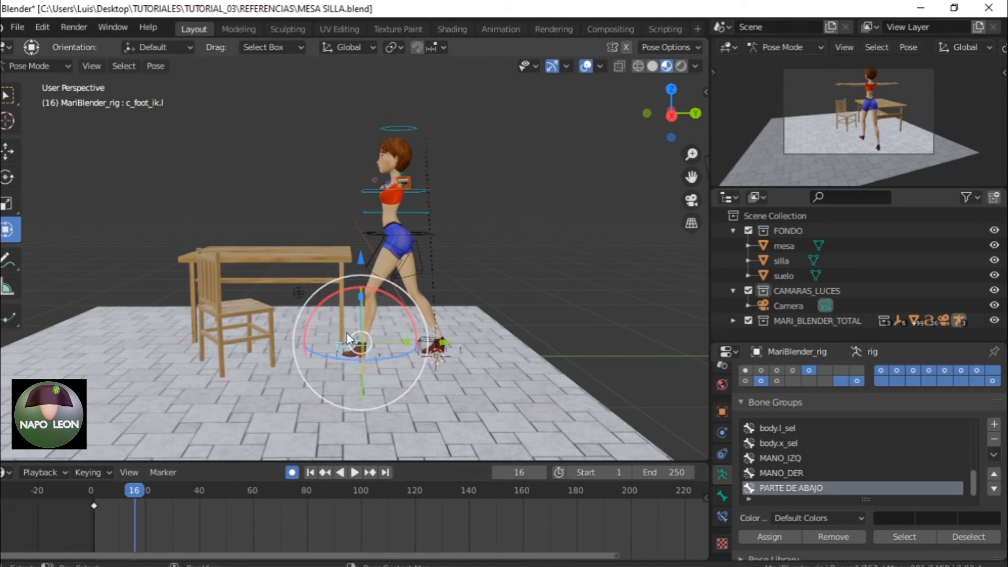
- Return to the start of the animation and advance the current frame to 3
mouse_move(403, 316)
middle_down()
mouse_move(367, 377)
mouse_move(310, 397)
mouse_move(257, 395)
mouse_move(252, 383)
mouse_move(376, 371)
mouse_move(406, 323)
middle_up()
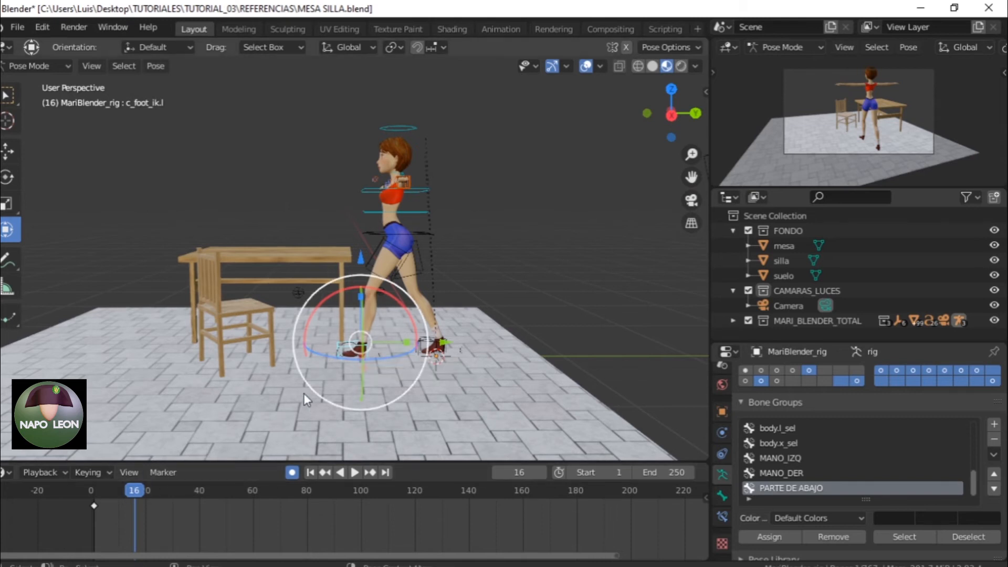
shift+middle_drag(303, 393, 421, 348)
drag(92, 492, 95, 488)
key(space)
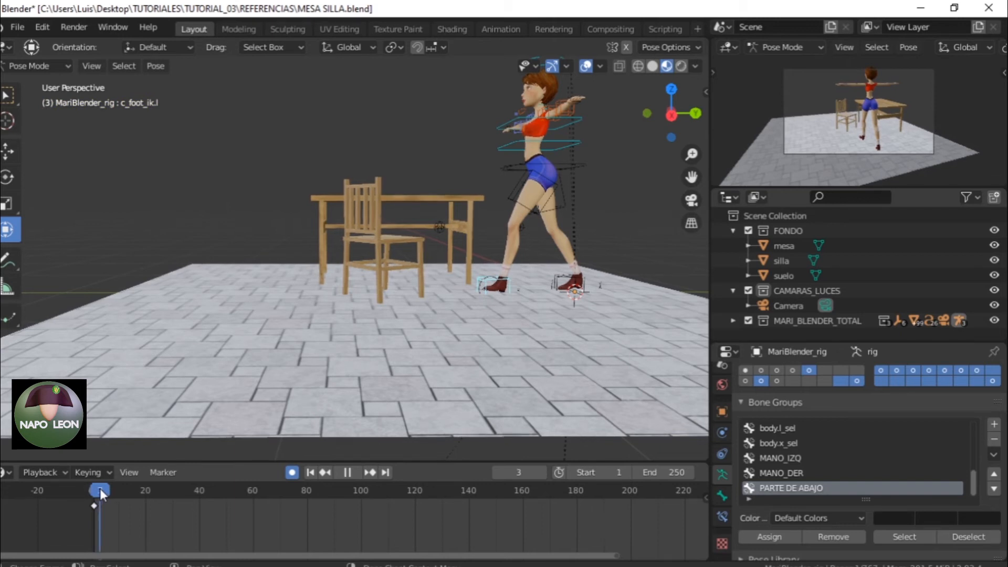
key(space)
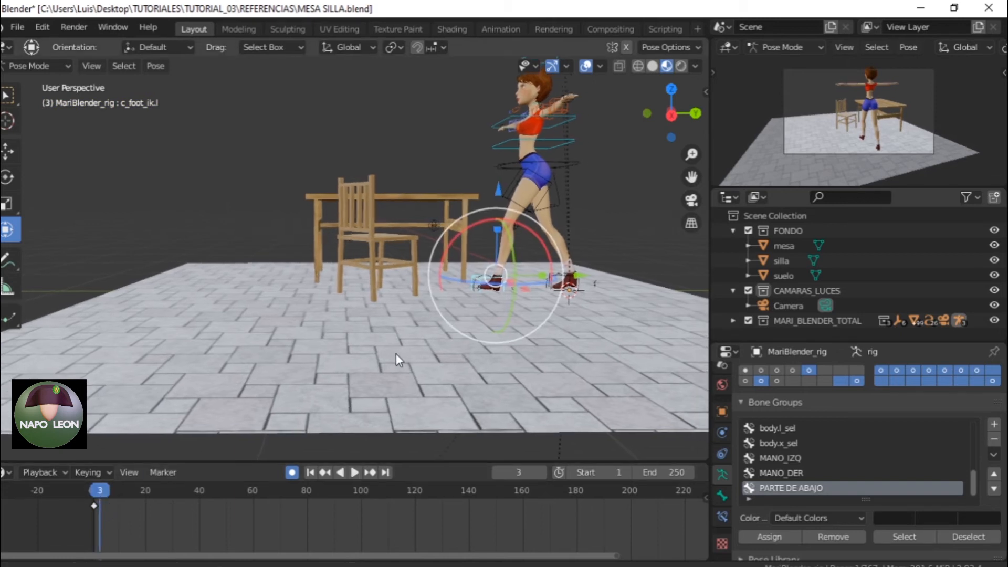
- Move the right foot control c_foot_ik.r forward along Y past the left foot at frame 3, then pull it back slightly along Y
middle_drag(554, 326, 465, 328)
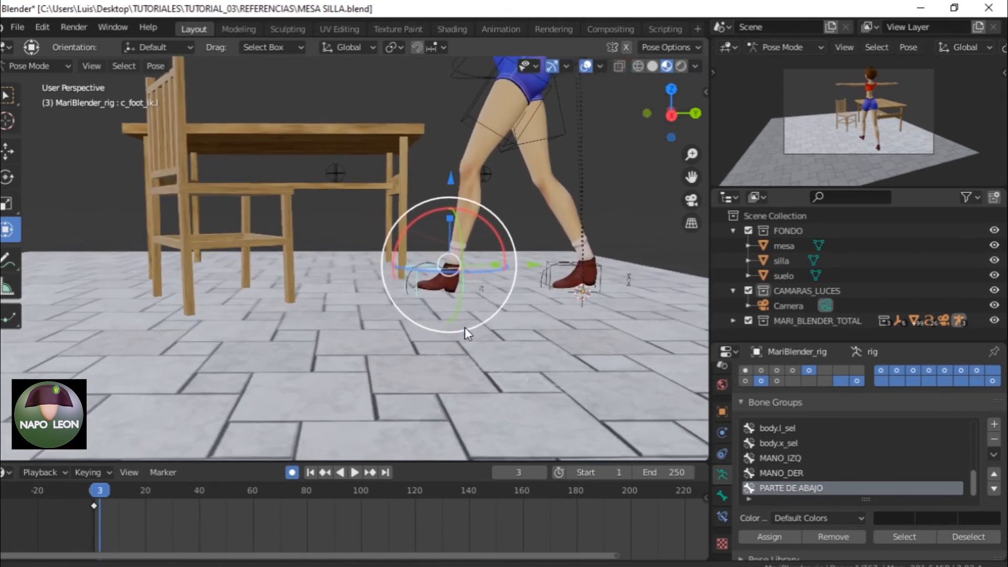
click(550, 276)
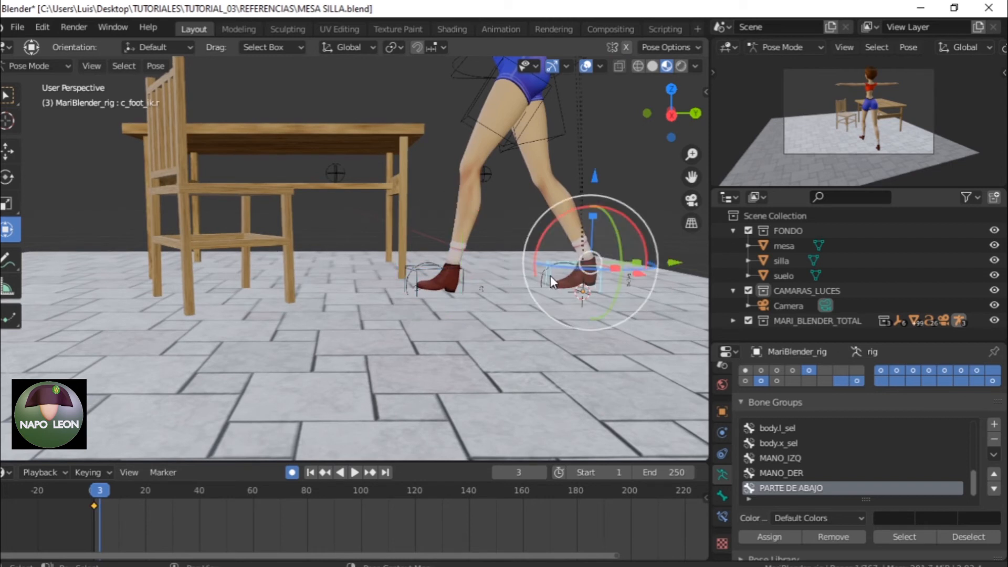
drag(675, 263, 419, 298)
middle_drag(447, 285, 434, 422)
middle_drag(378, 387, 432, 320)
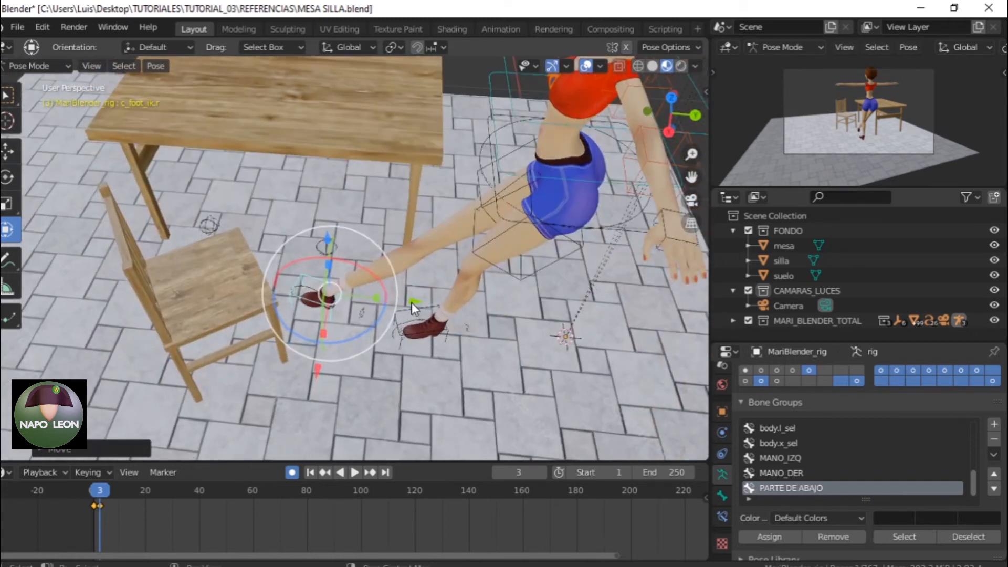
key(g)
key(y)
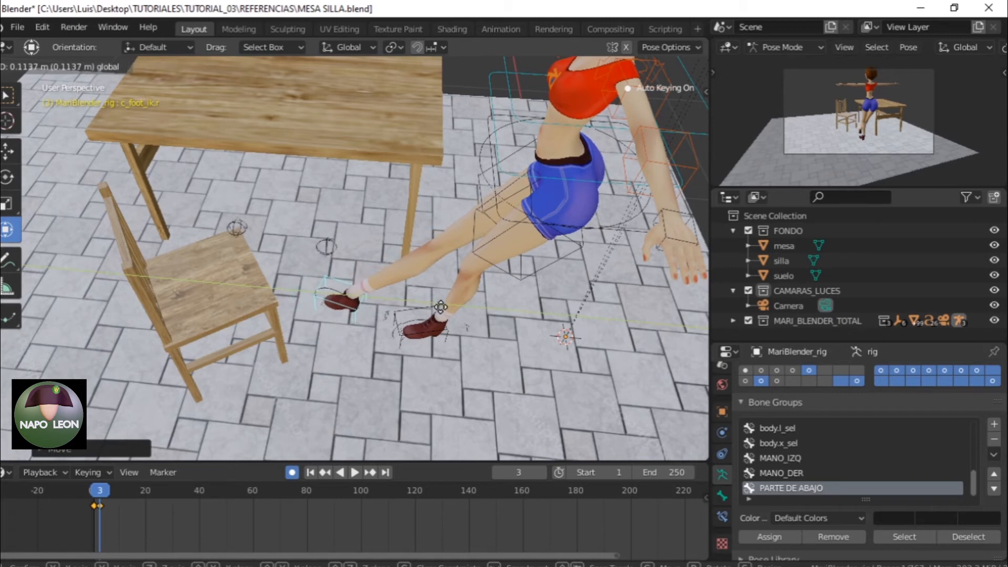
click(444, 309)
middle_drag(443, 315, 374, 383)
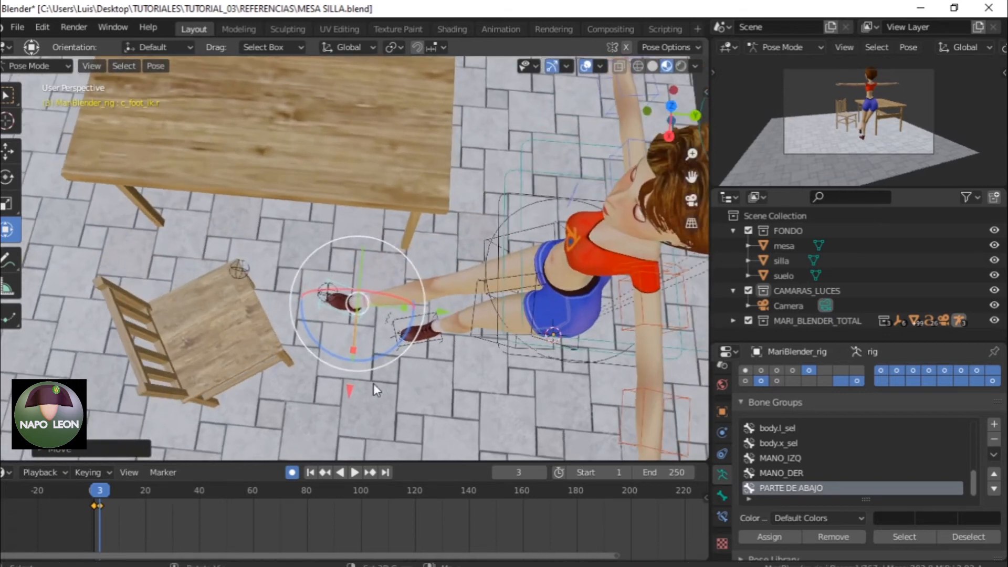
- Move the right foot control c_foot_ik.r about 0.07 m sideways along X at frame 3
key(g)
key(x)
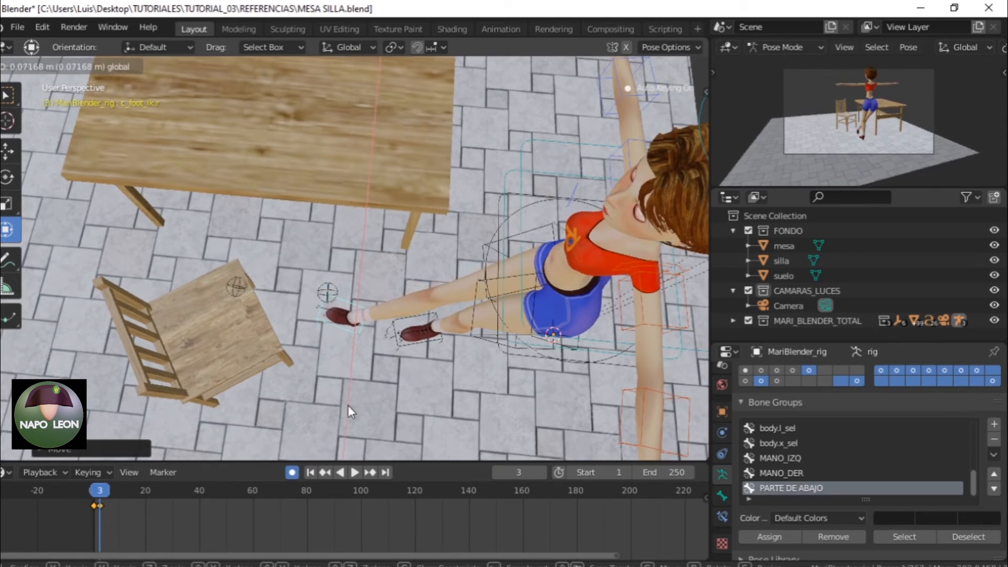
click(347, 405)
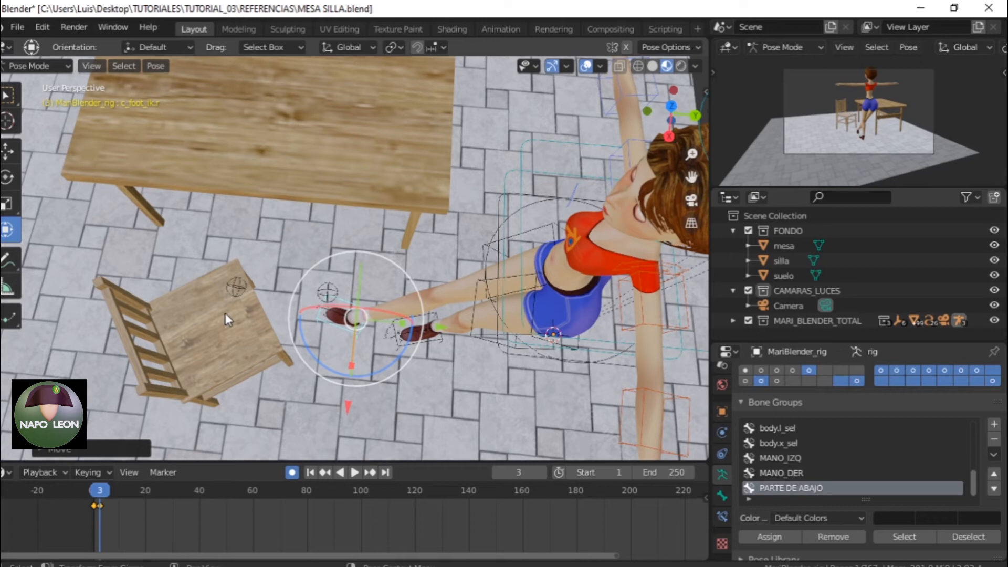
middle_drag(455, 358, 450, 326)
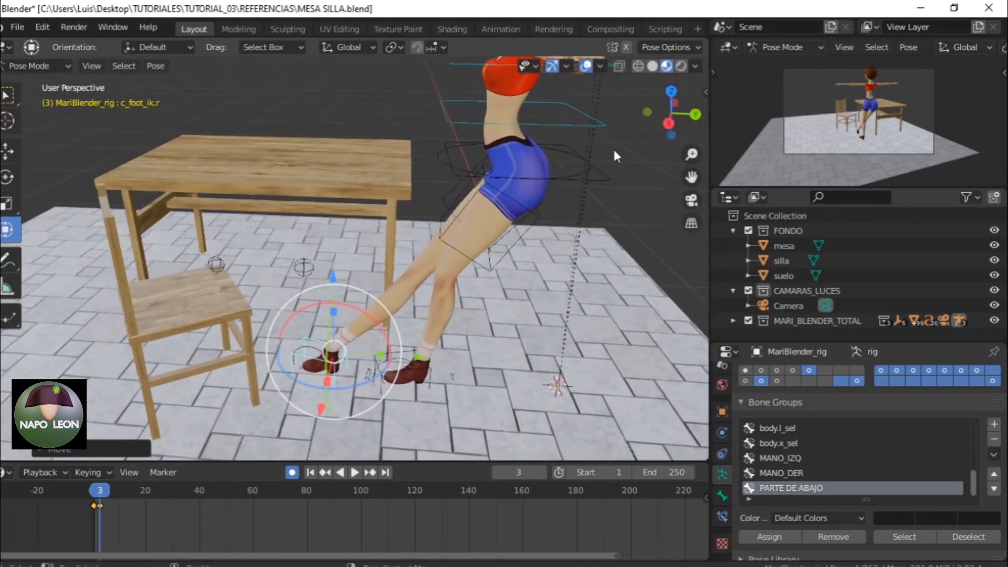
- Move the hip control c_root_master.x forward along Y until the pelvis sits over the two feet at frame 3
click(605, 176)
mouse_move(609, 185)
middle_down()
mouse_move(614, 194)
mouse_move(603, 177)
middle_up()
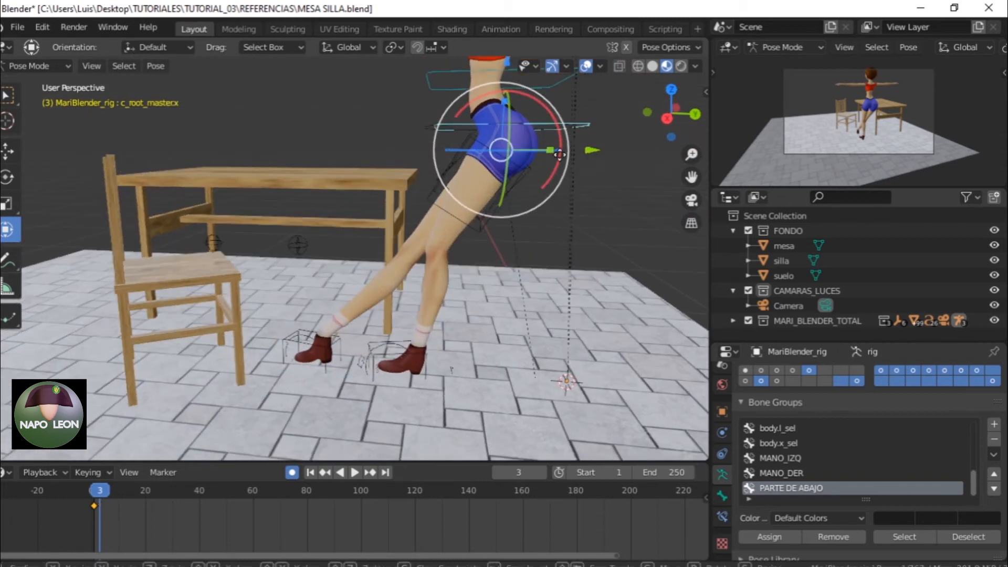
key(g)
key(y)
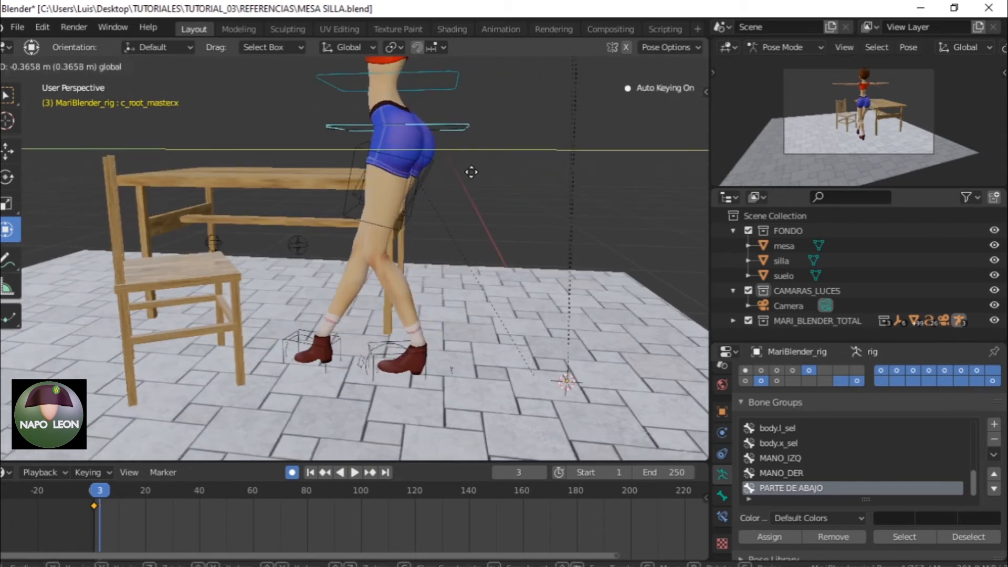
click(445, 181)
middle_drag(447, 197, 470, 240)
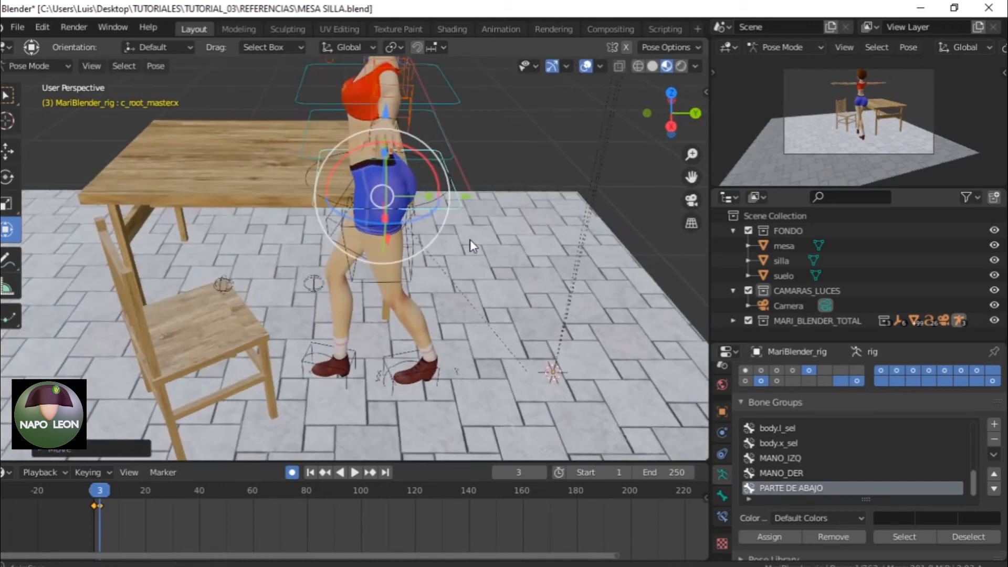
middle_drag(411, 169, 407, 66)
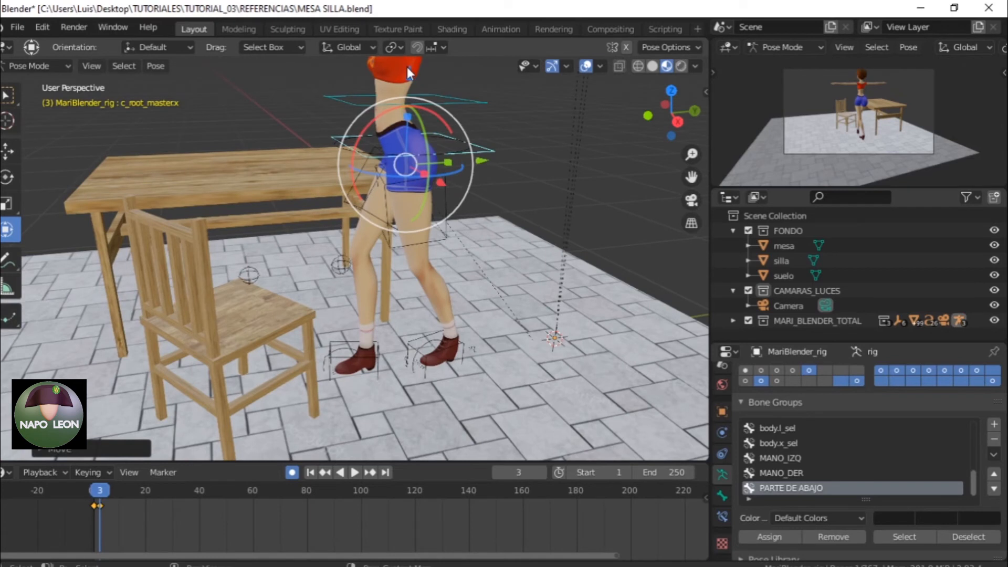
- Rotate the right foot control c_foot_ik.r about 20° around Z so its toe turns outward toward the table
drag(411, 75, 409, 68)
middle_drag(410, 68, 529, 375)
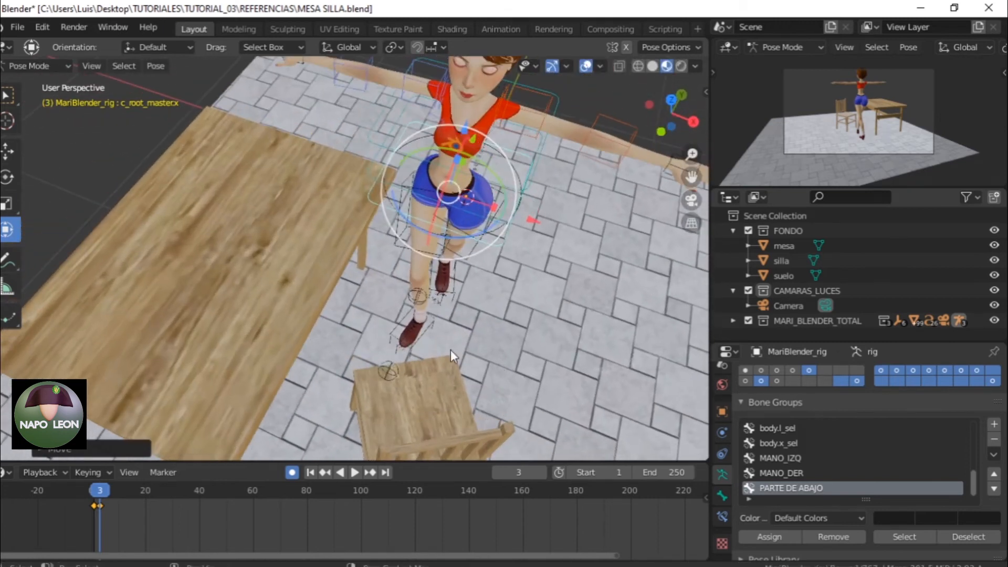
click(432, 327)
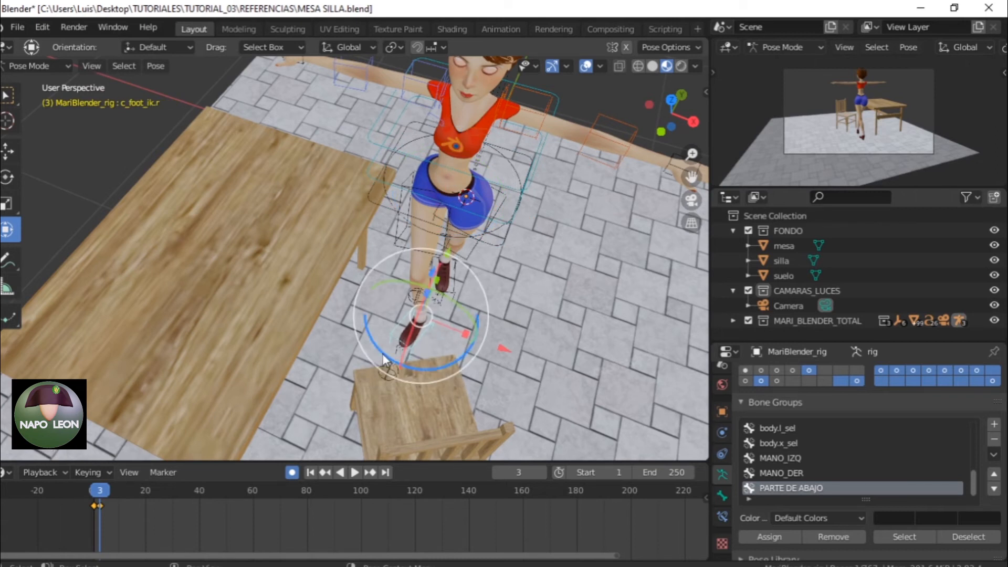
drag(383, 361, 372, 328)
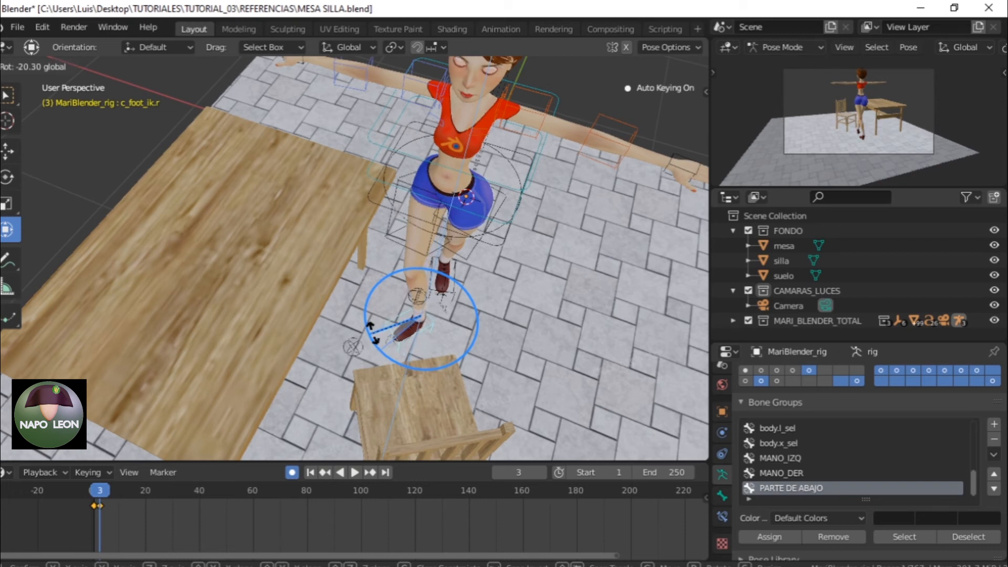
drag(372, 328, 376, 332)
middle_drag(376, 332, 460, 316)
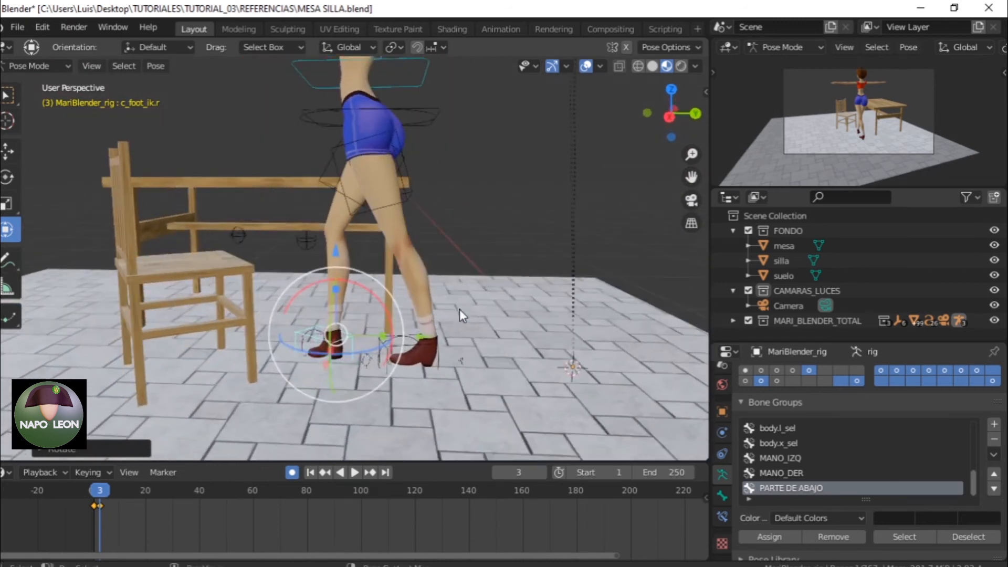
- Raise the left foot roll control by about 0.07 m along Z to lift the rear heel
click(463, 360)
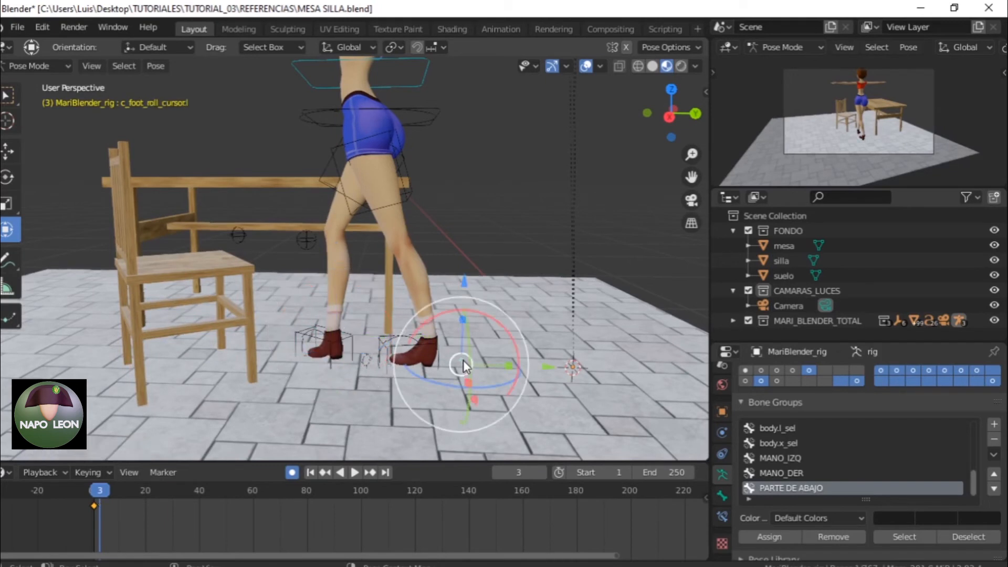
key(g)
key(z)
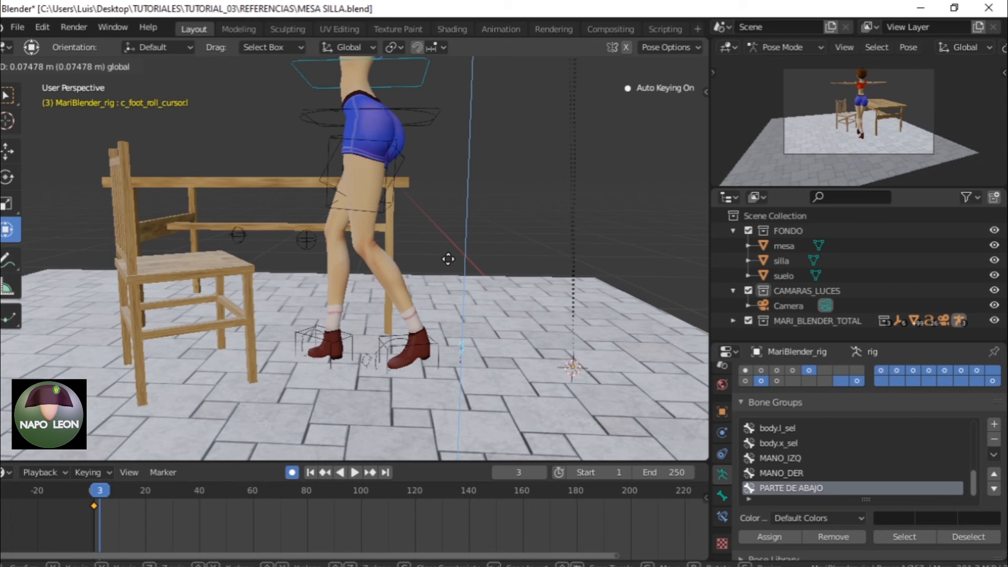
click(448, 259)
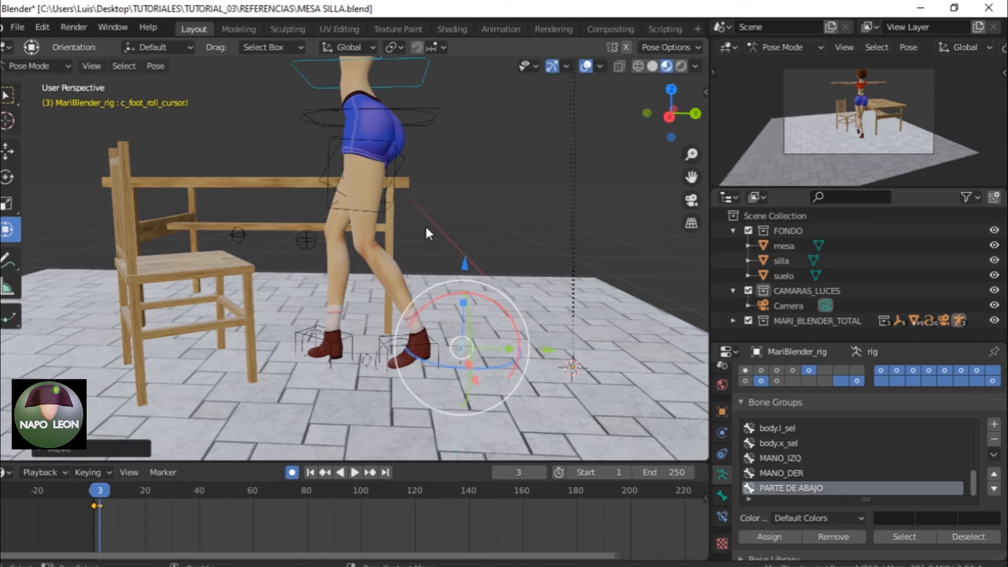
- Shift the hip control c_root_master.x forward by about 0.015 m along Y
click(441, 120)
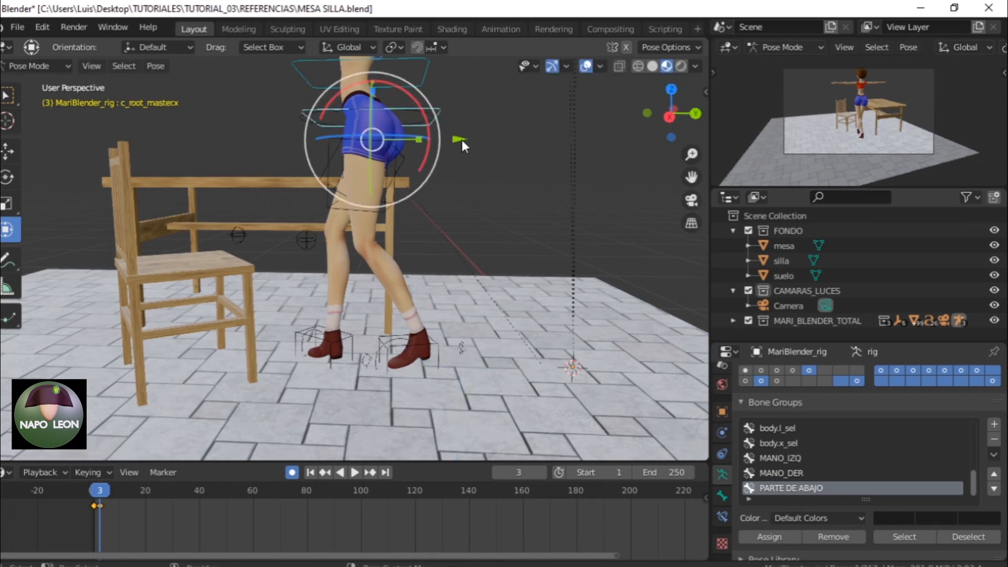
key(g)
key(y)
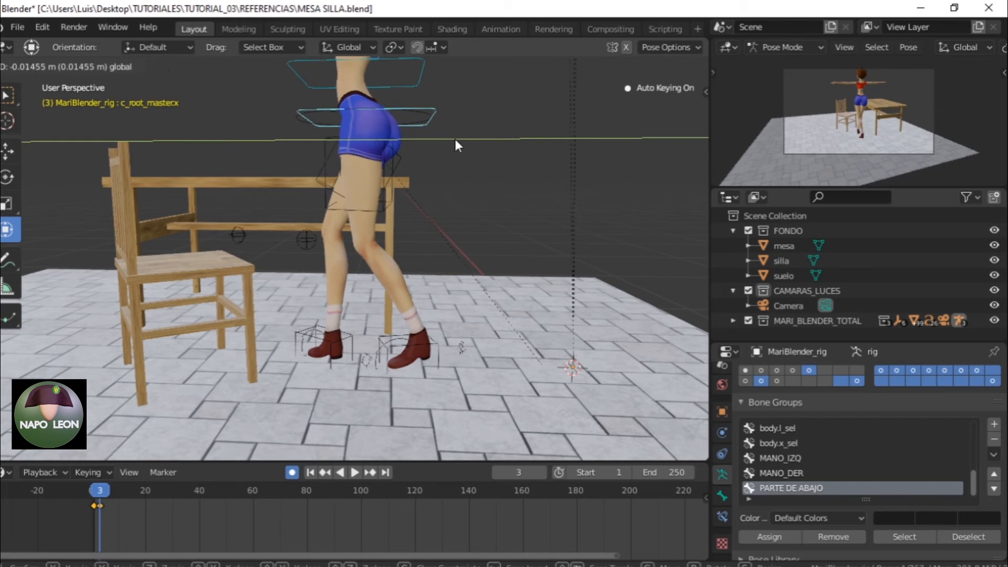
click(455, 138)
middle_drag(465, 165, 403, 221)
middle_drag(360, 264, 367, 269)
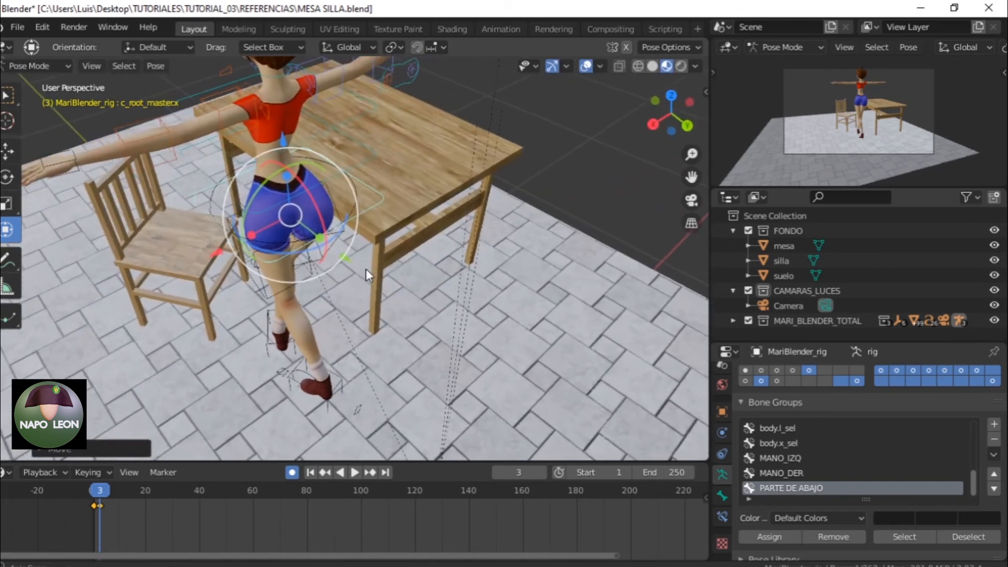
middle_drag(282, 260, 343, 278)
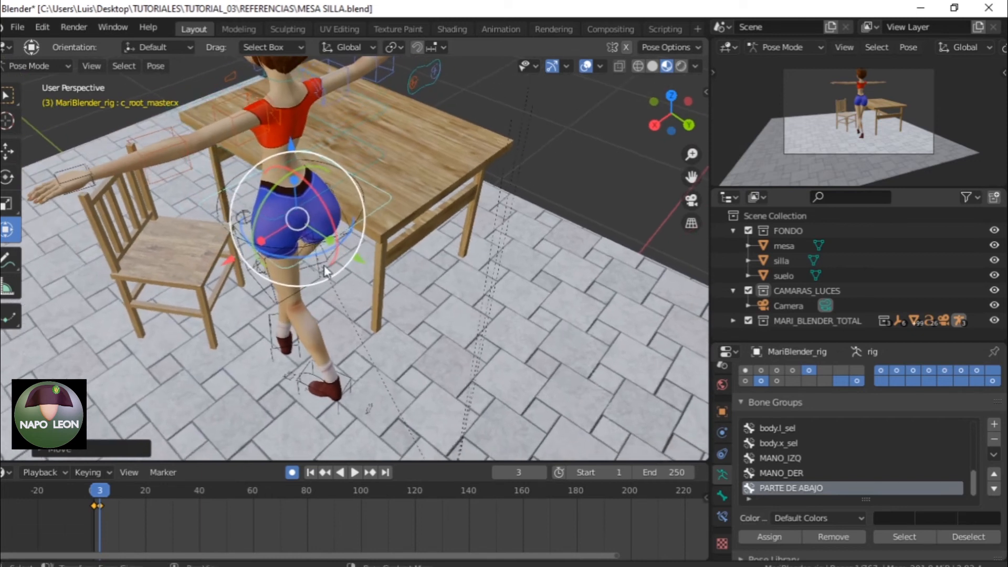
- Rotate the pelvis control c_root.x around Z to twist the hips with the stride
click(271, 247)
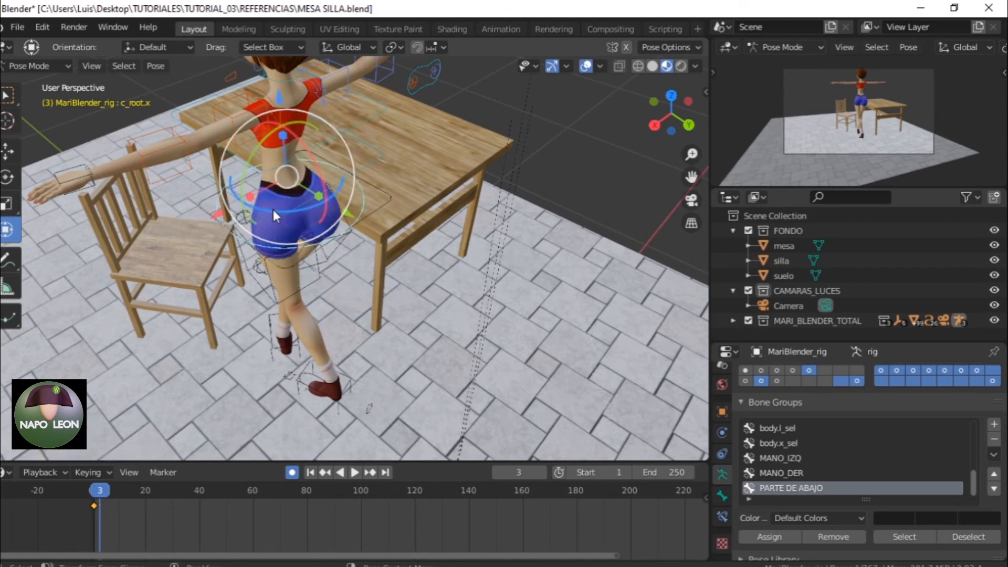
drag(273, 207, 292, 214)
middle_drag(347, 269, 340, 286)
drag(289, 278, 308, 276)
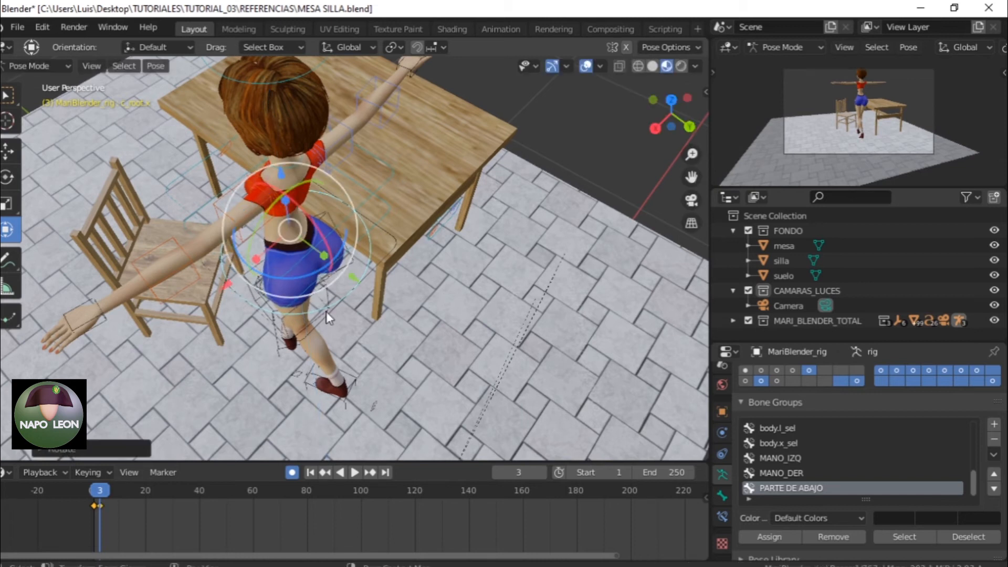
- Rotate the hip control c_root_master.x slightly around Z to adjust the body's twist
click(398, 239)
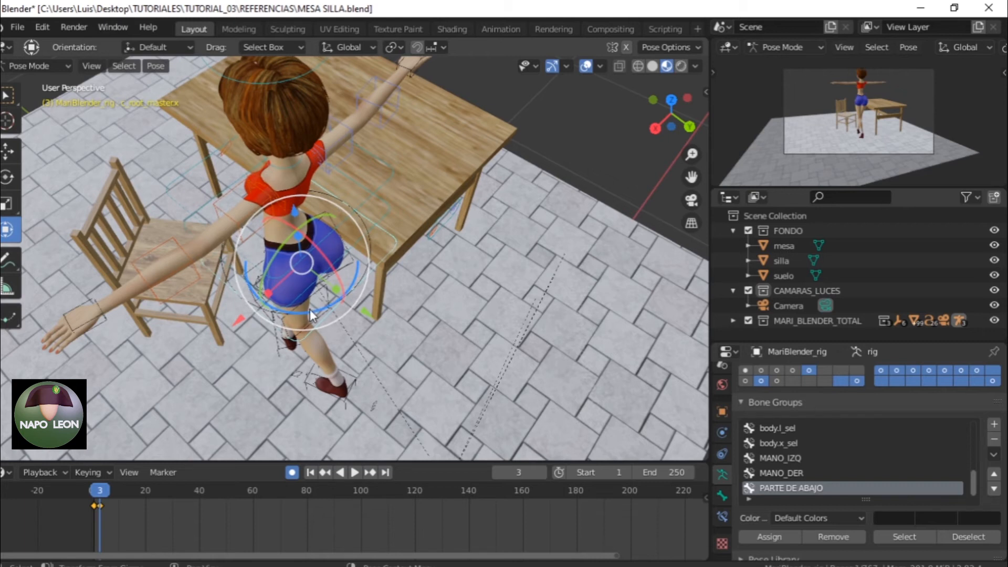
drag(310, 310, 303, 319)
middle_drag(432, 367, 517, 278)
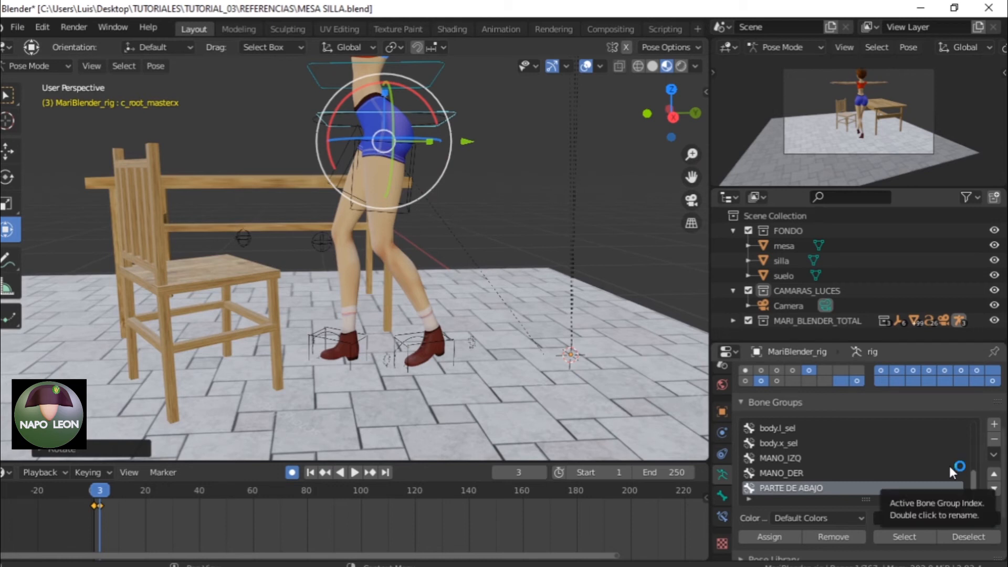
- Select all bones of the PARTE DE ABAJO group and insert a LocRotScale keyframe at frame 3
click(909, 534)
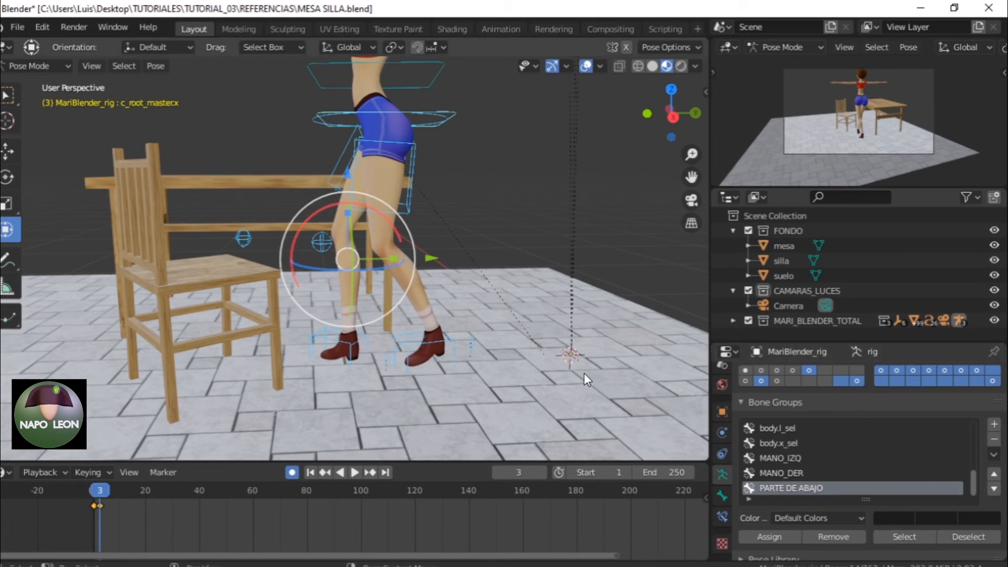
right_click(529, 217)
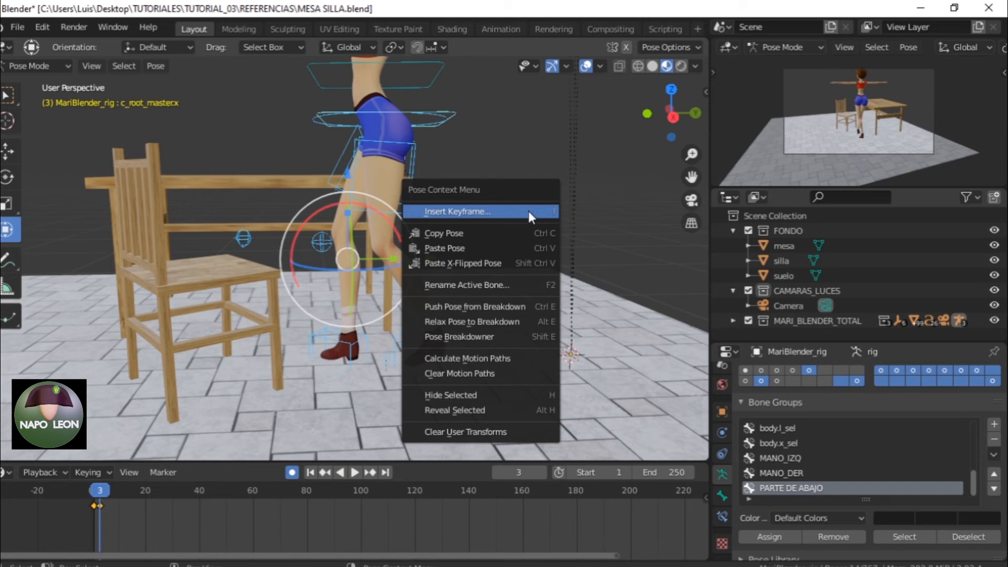
click(529, 211)
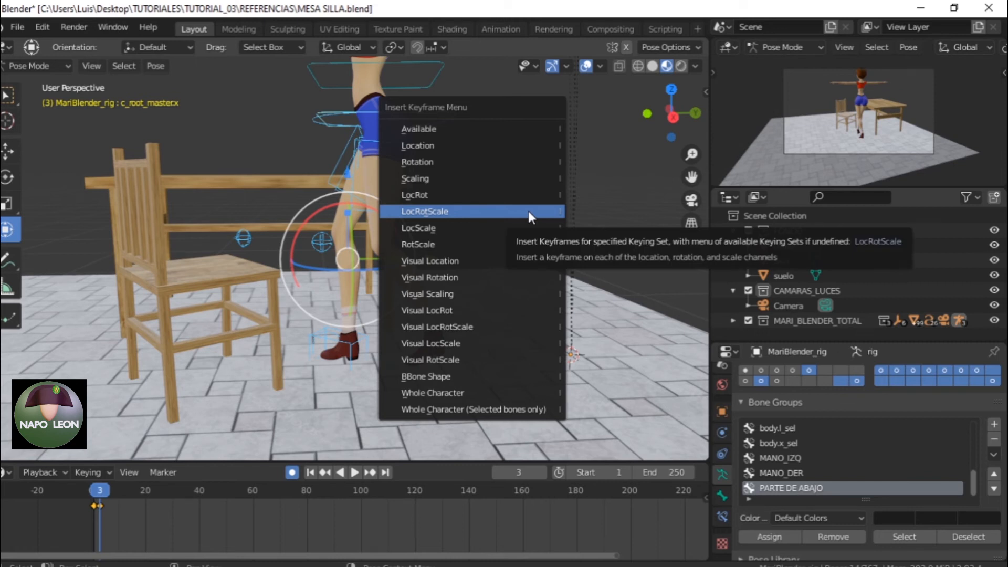
click(528, 212)
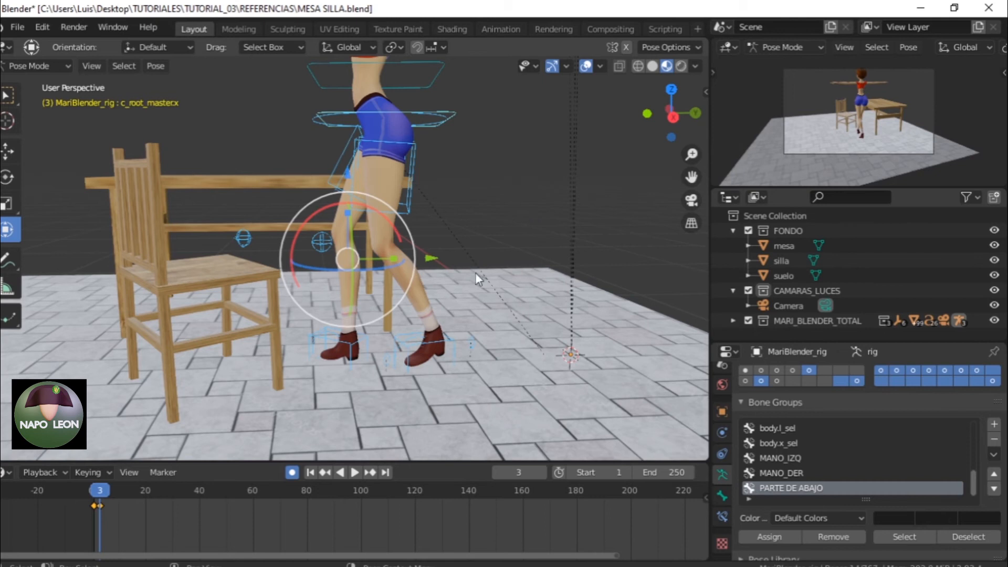
- Enlarge the timeline's frame scale and scrub between frames 1 and 3 to review the first step's leg motion
scroll(104, 502, up, 7)
middle_drag(124, 523, 505, 509)
scroll(361, 521, up, 4)
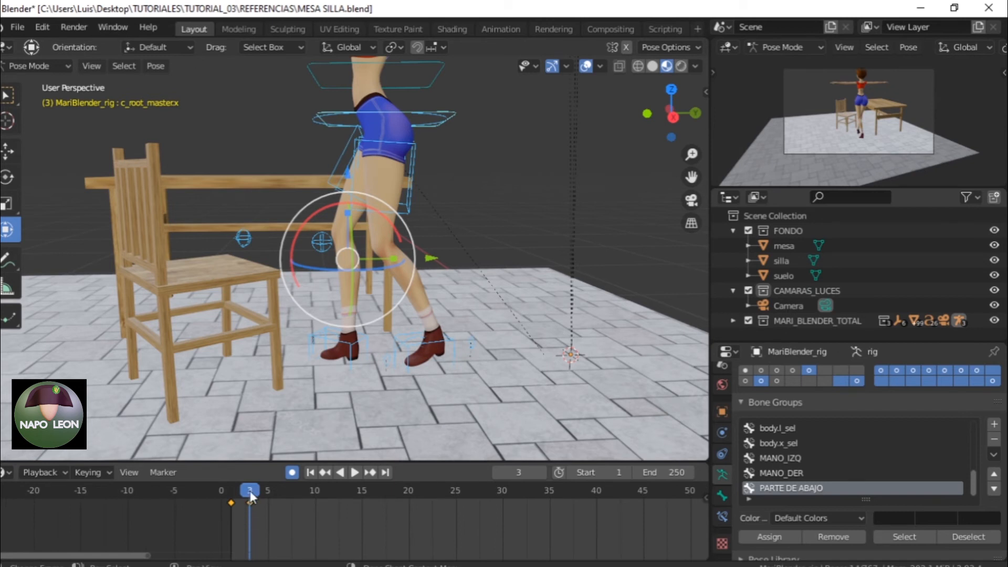
drag(247, 492, 231, 491)
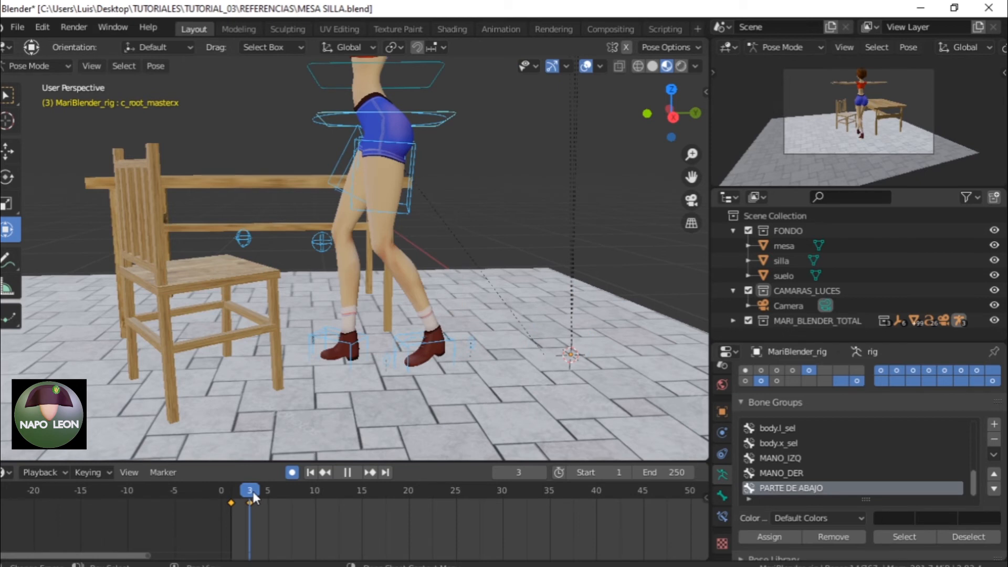
drag(241, 492, 235, 493)
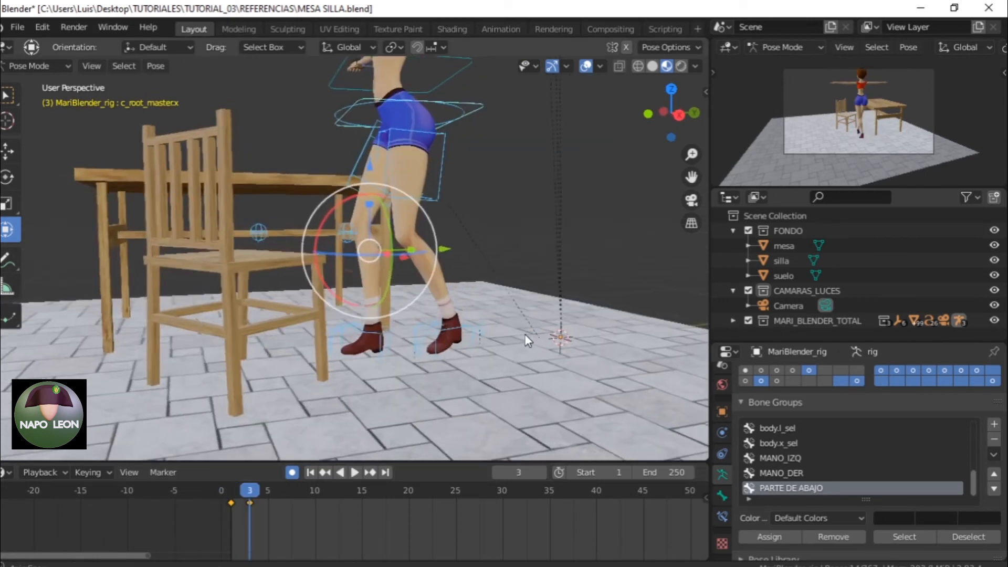
middle_drag(525, 335, 495, 336)
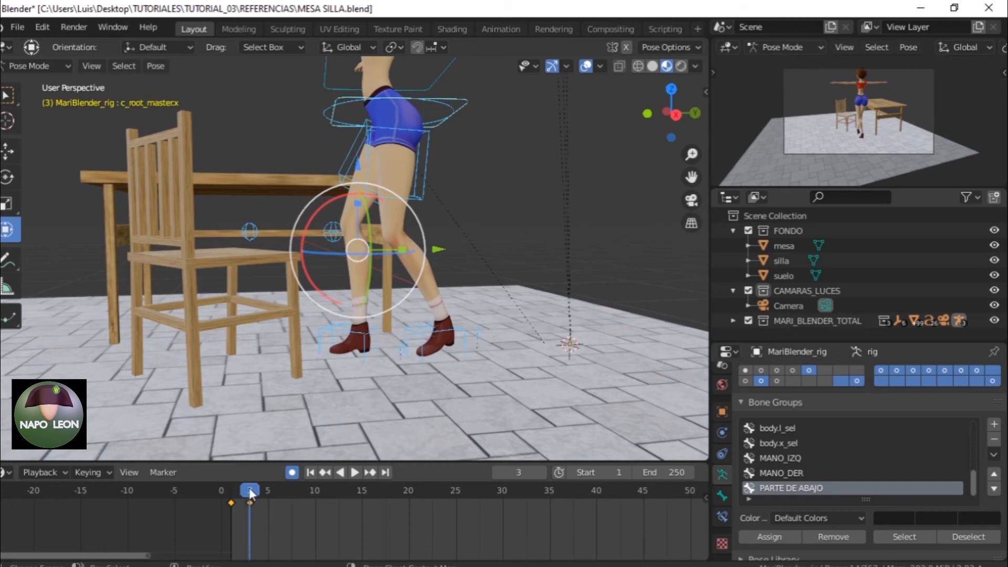
- Set the current frame to 5 and move the left foot control c_foot_ik.l forward along Y past the right foot
drag(250, 488, 270, 506)
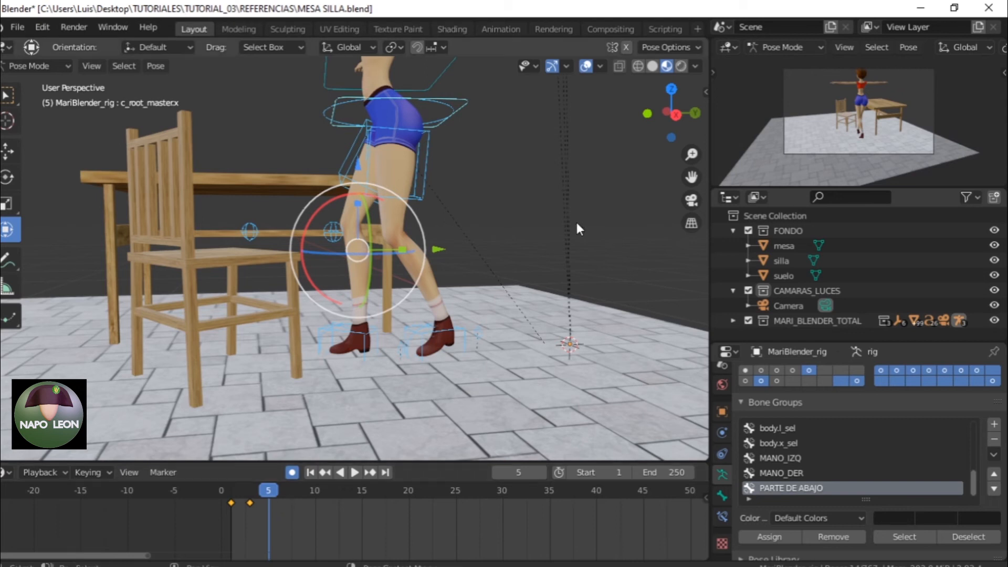
middle_drag(570, 278, 522, 282)
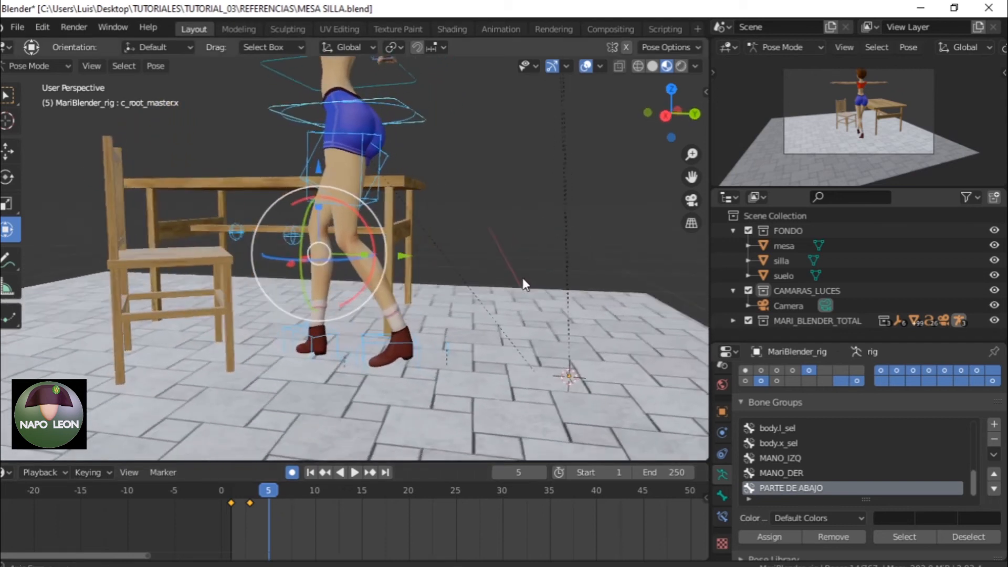
click(462, 337)
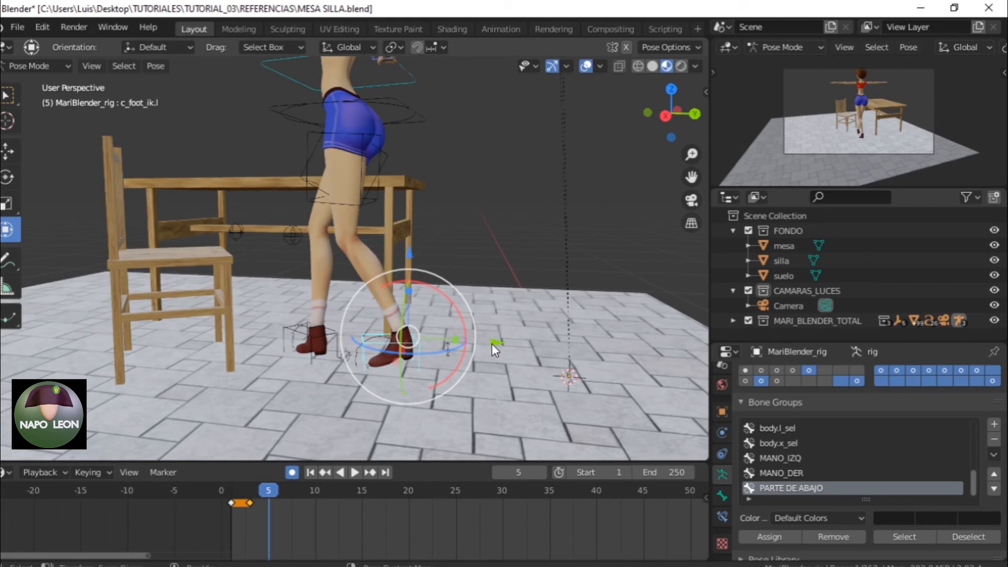
key(g)
key(y)
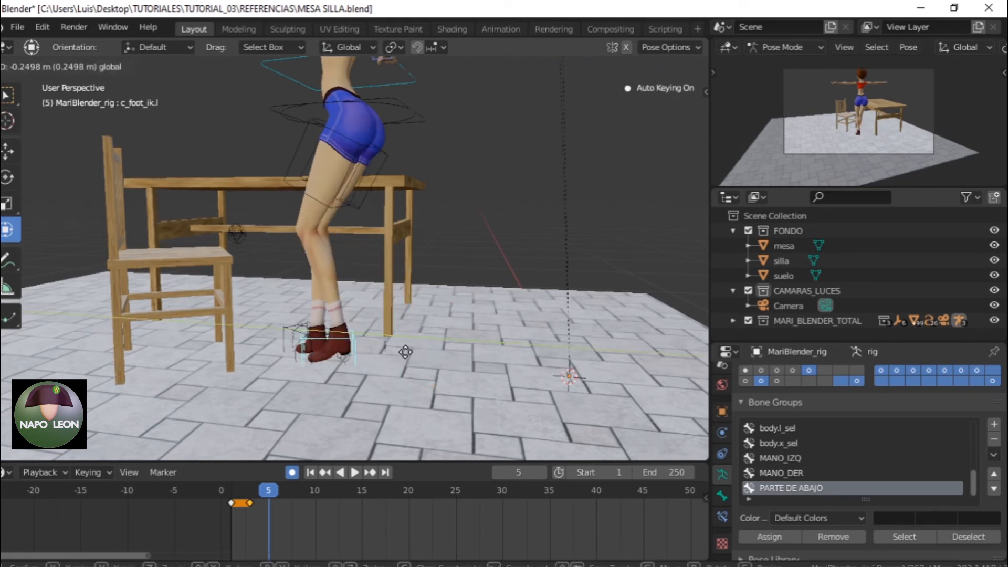
click(370, 353)
middle_drag(370, 353, 452, 459)
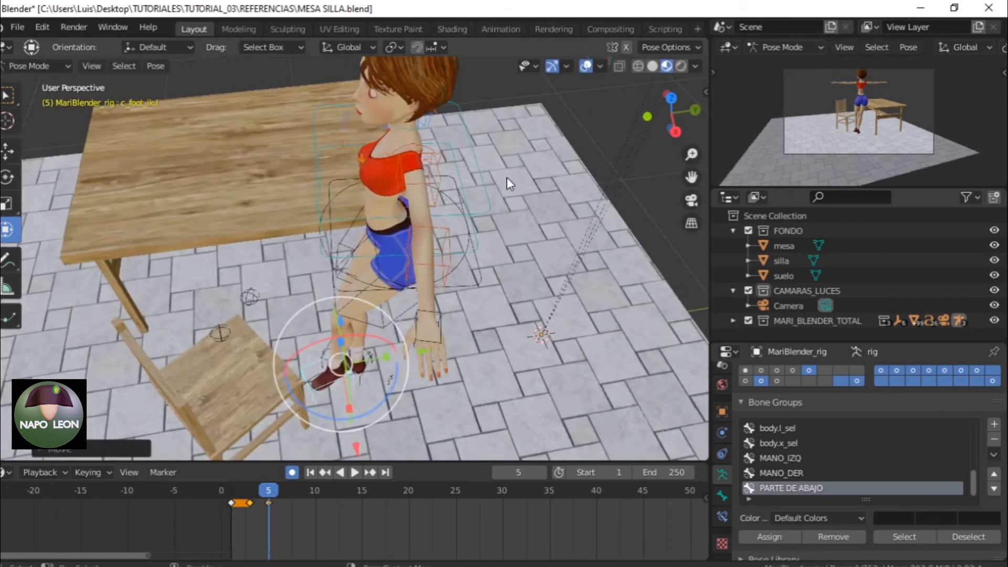
- Rotate the left foot control c_foot_ik.l around Z and move it slightly forward along Y
middle_drag(450, 263, 412, 375)
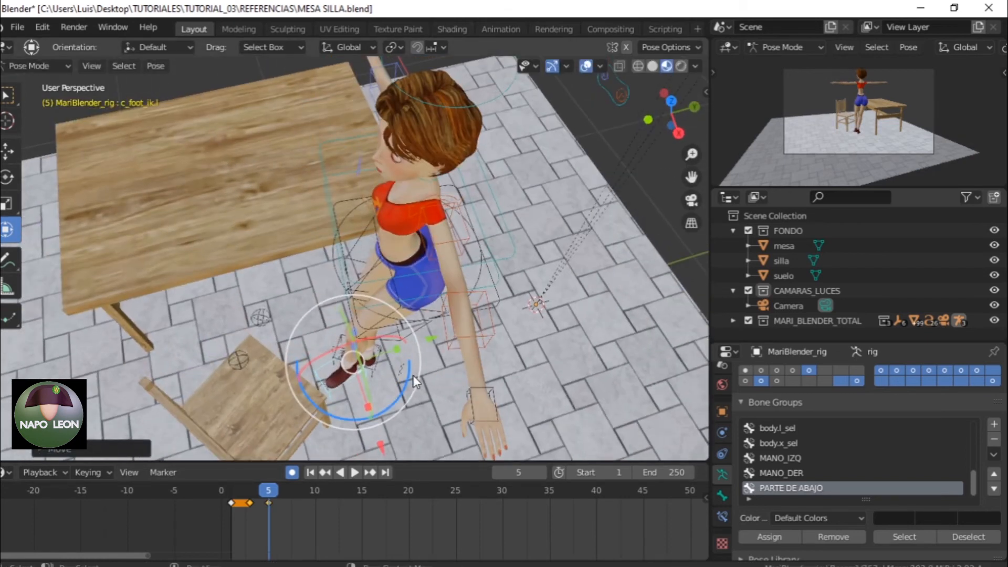
drag(405, 378, 369, 402)
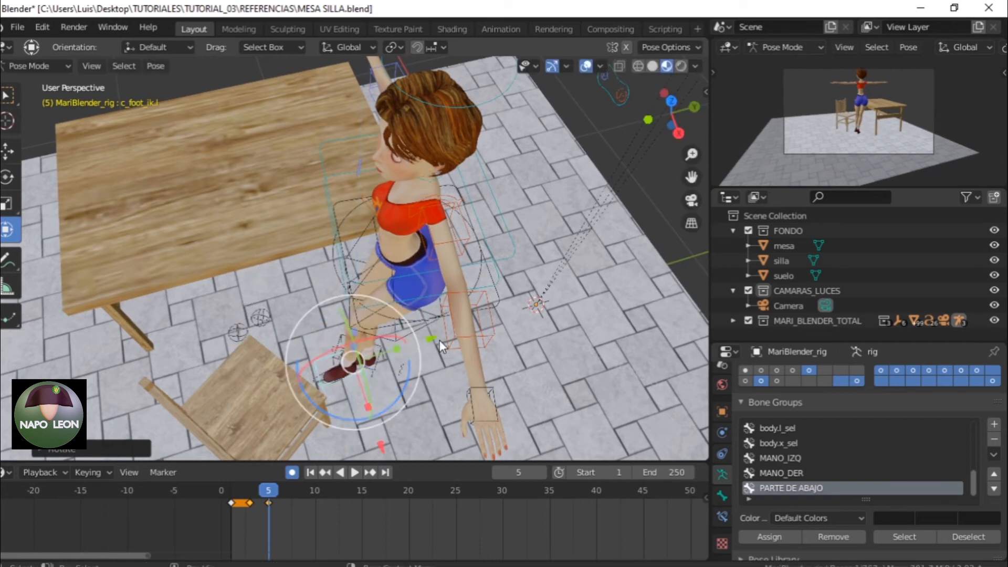
drag(431, 339, 405, 358)
drag(301, 416, 272, 380)
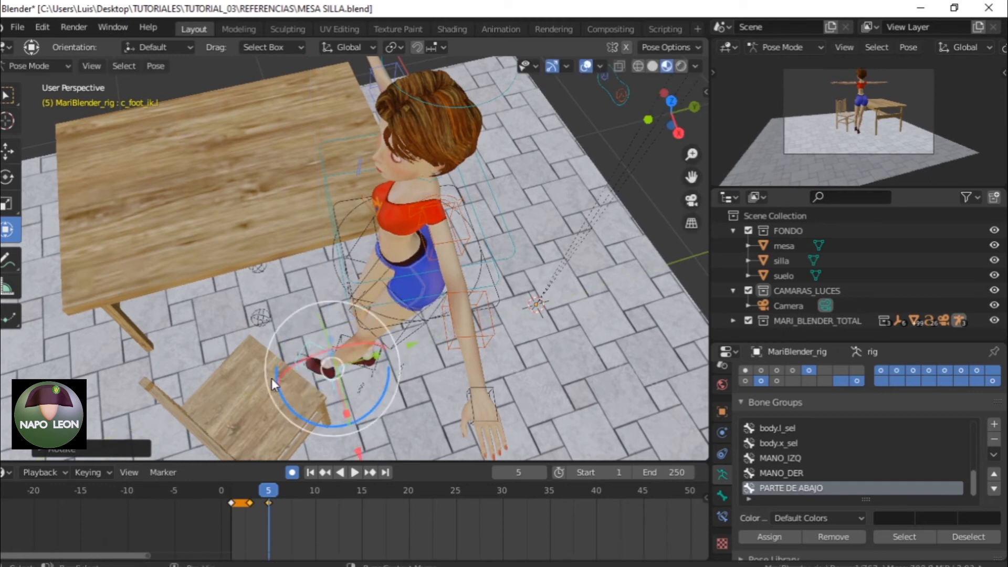
- Lower the right foot roll control c_foot_roll_cursor.r about 0.02 m along Z, and adjust the other foot's height control
middle_drag(407, 363, 445, 323)
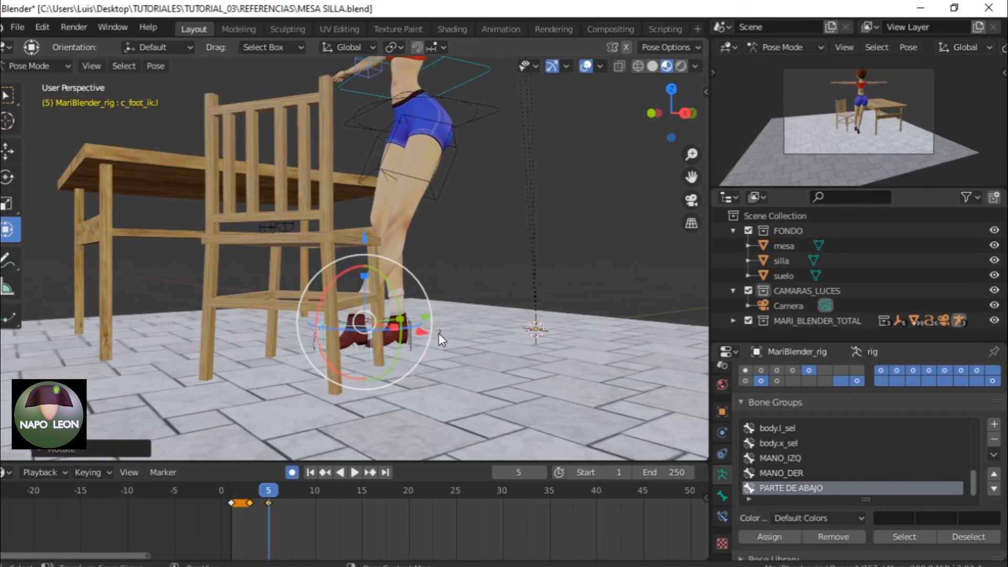
click(454, 263)
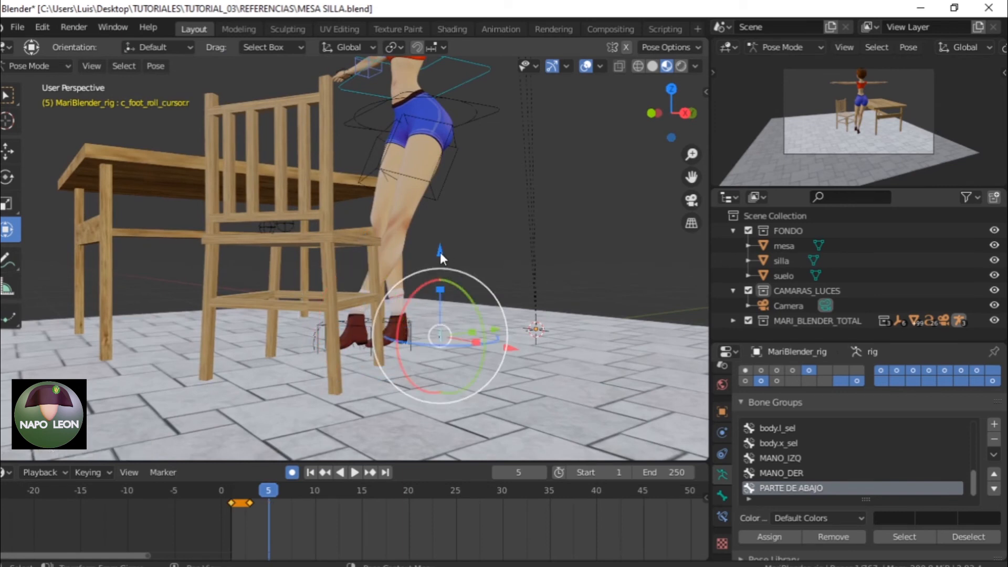
key(g)
key(z)
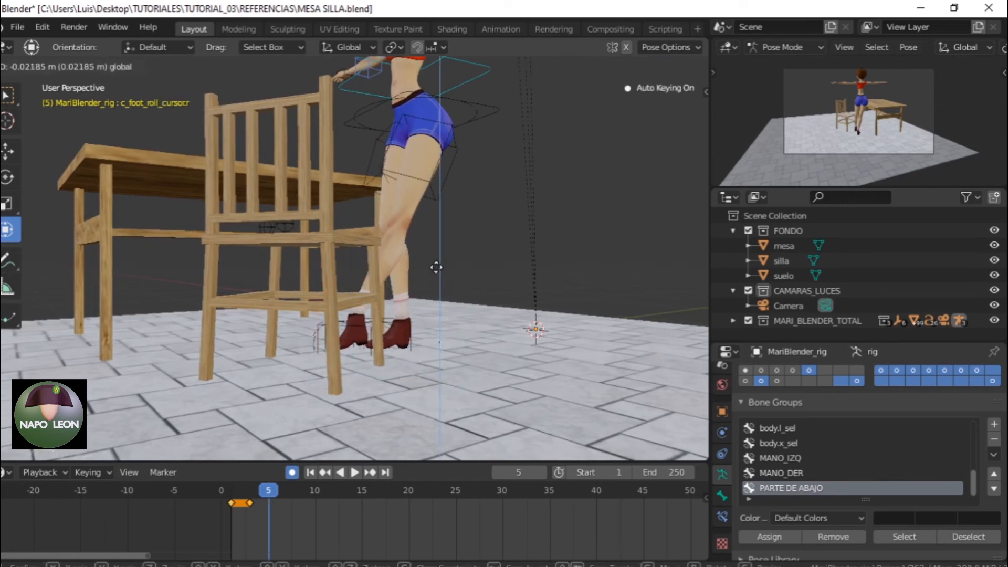
click(436, 271)
mouse_move(437, 271)
middle_down()
mouse_move(497, 374)
mouse_move(492, 353)
mouse_move(413, 368)
mouse_move(402, 334)
mouse_move(421, 253)
mouse_move(451, 283)
mouse_move(444, 289)
middle_up()
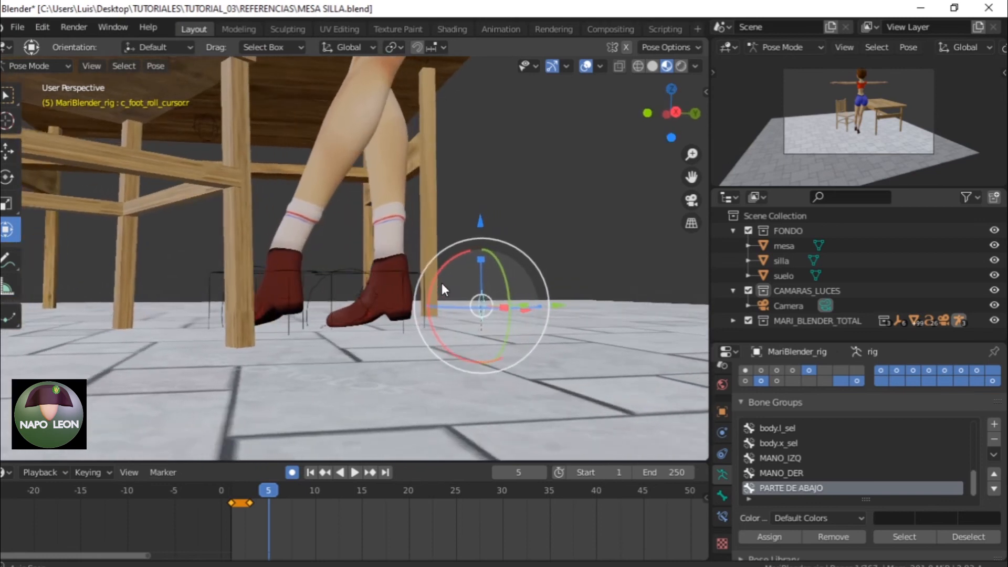
click(374, 288)
drag(370, 219, 372, 235)
- Move the hip control c_root_master.x forward along Y over the feet and rotate it around Z
mouse_move(440, 239)
middle_down()
mouse_move(449, 306)
mouse_move(468, 275)
mouse_move(455, 182)
mouse_move(448, 245)
mouse_move(436, 245)
middle_up()
click(435, 131)
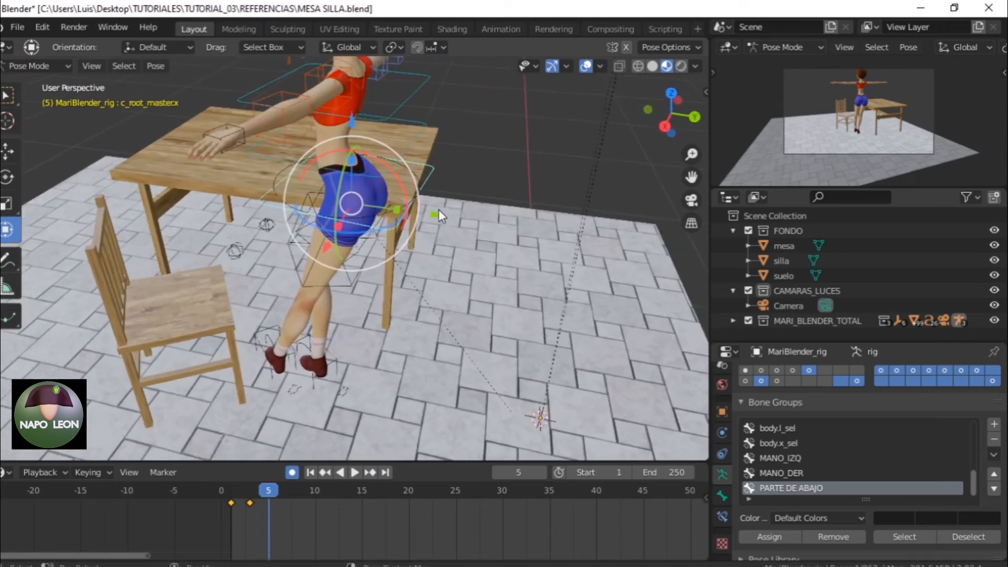
drag(435, 218, 352, 214)
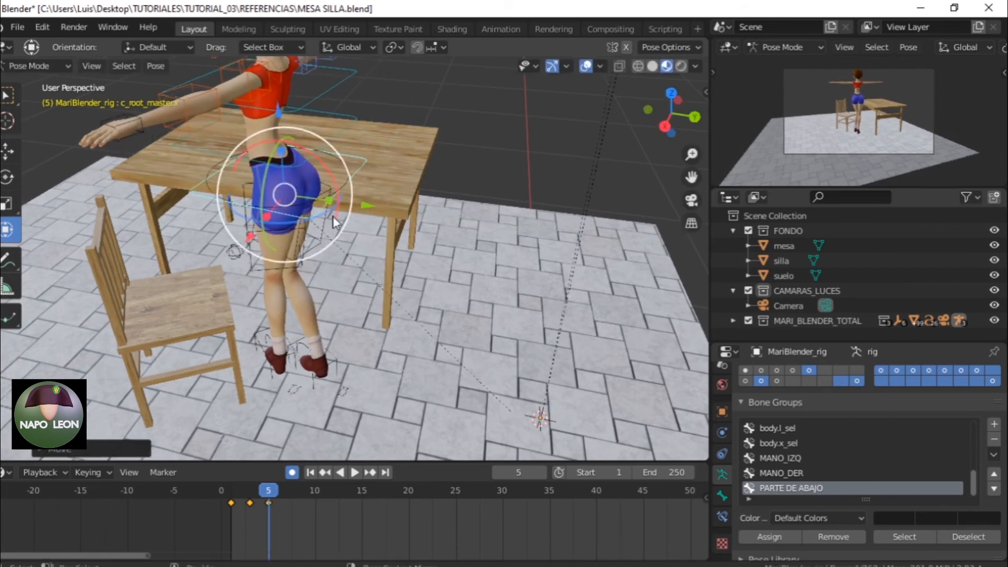
drag(293, 227, 257, 220)
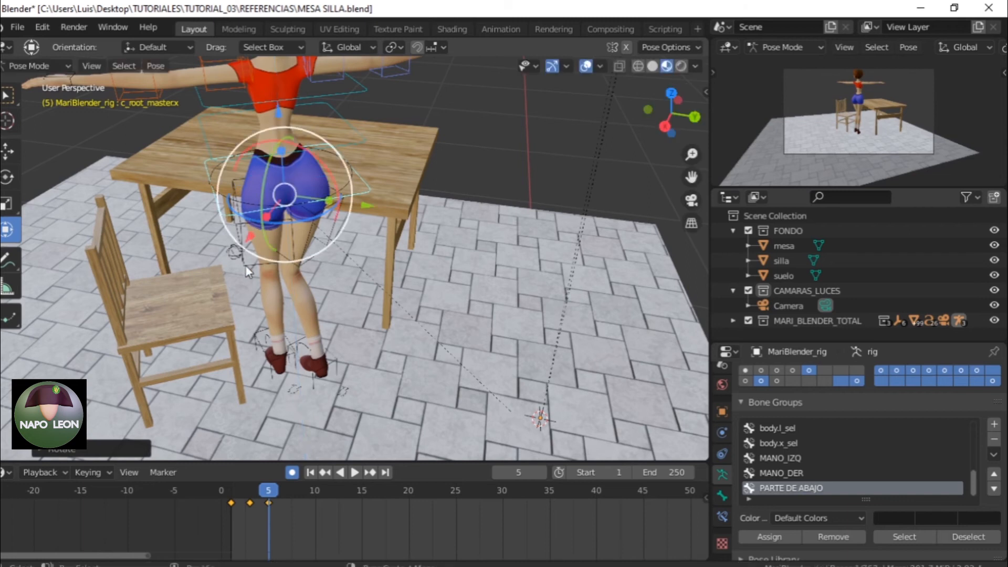
- Move c_foot_ik.l farther forward along Y, turn it around Z, and shift it about 0.06 m along negative X
click(277, 372)
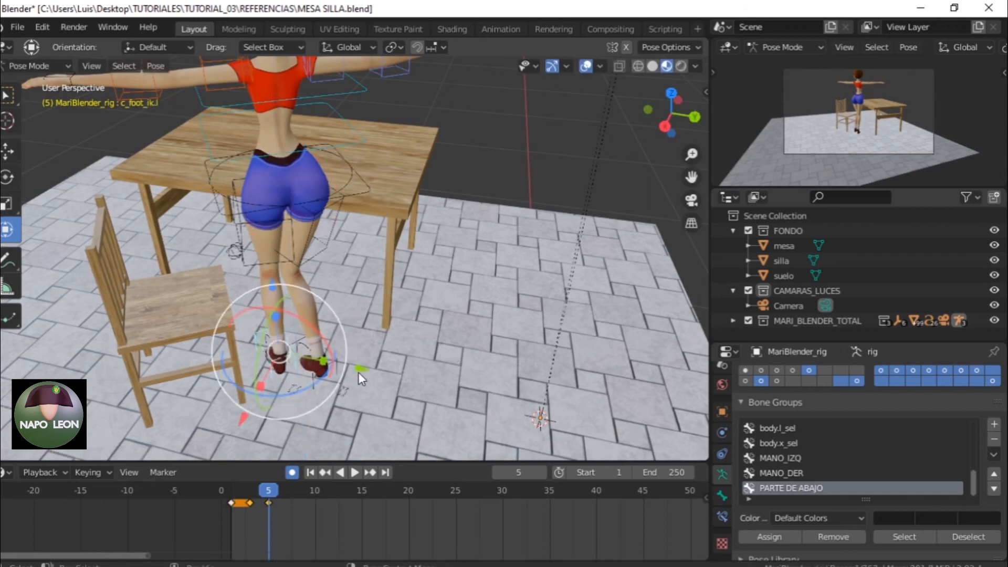
key(g)
key(y)
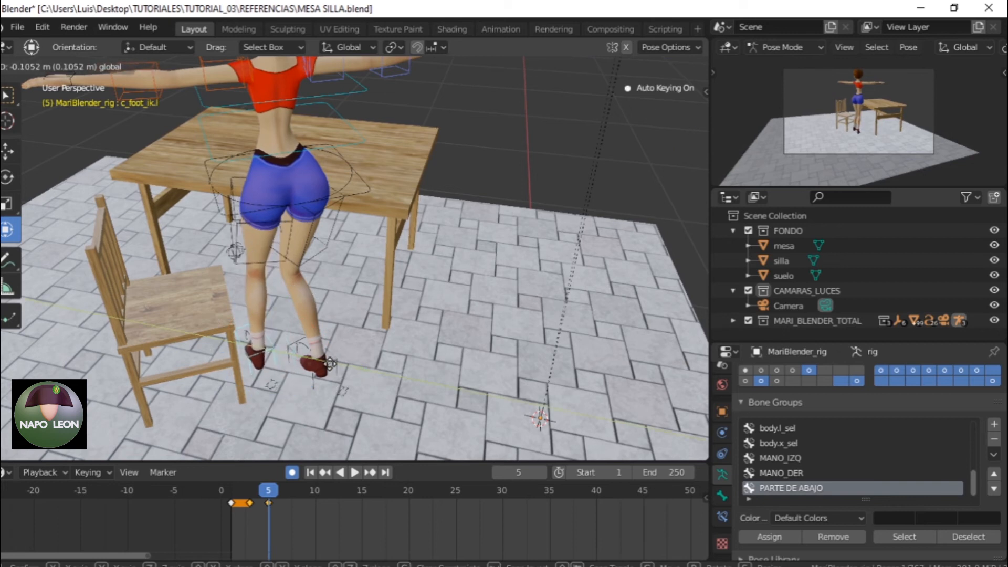
click(329, 359)
drag(215, 379, 206, 352)
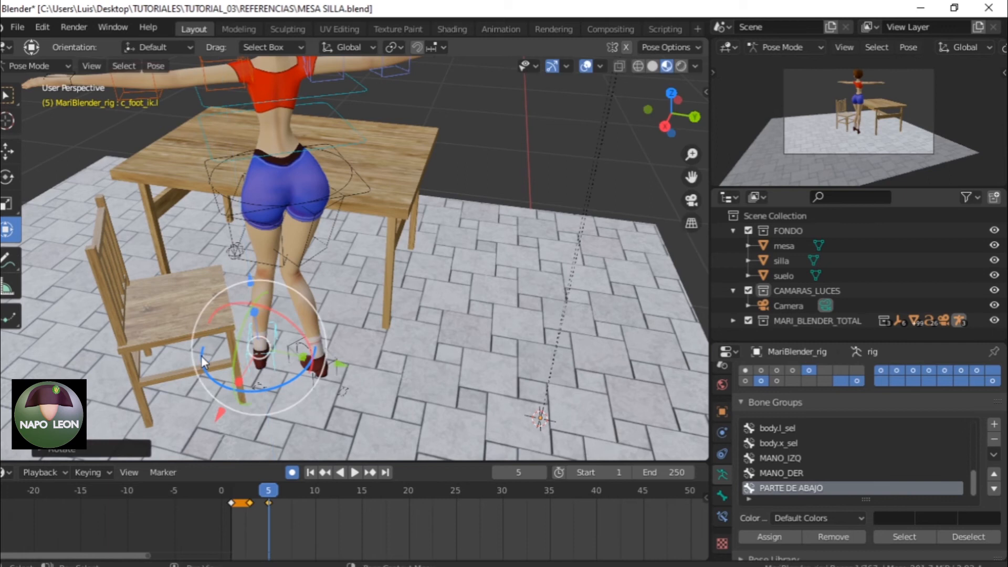
key(g)
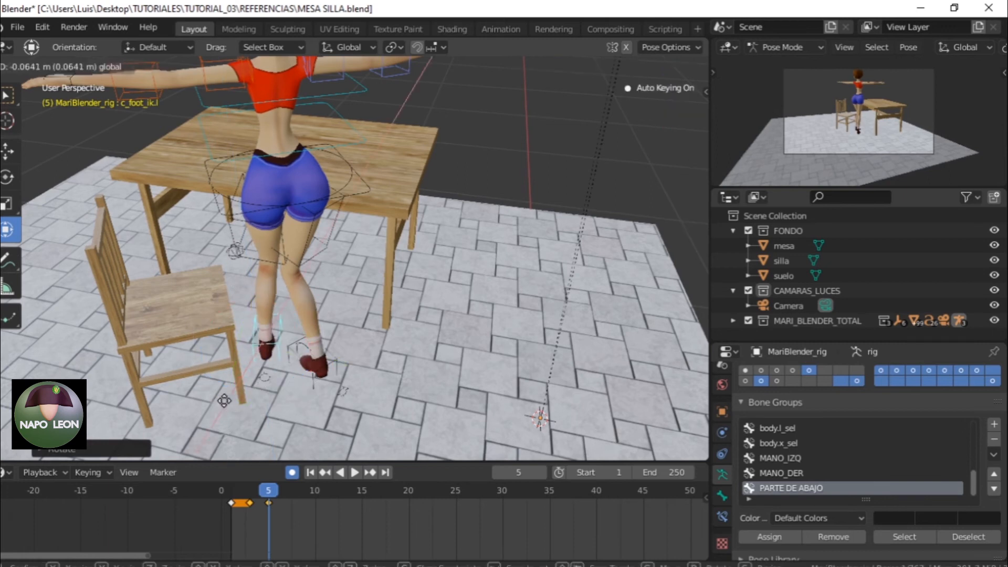
click(225, 406)
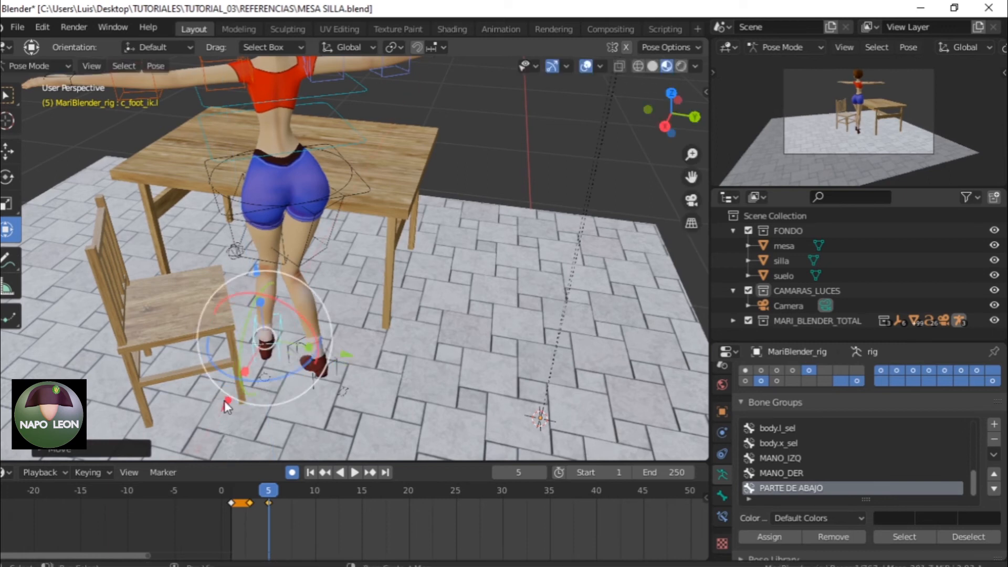
- Rotate the right foot control c_foot_ik.r around Z to straighten it and bring it closer to the left foot along Y
click(335, 361)
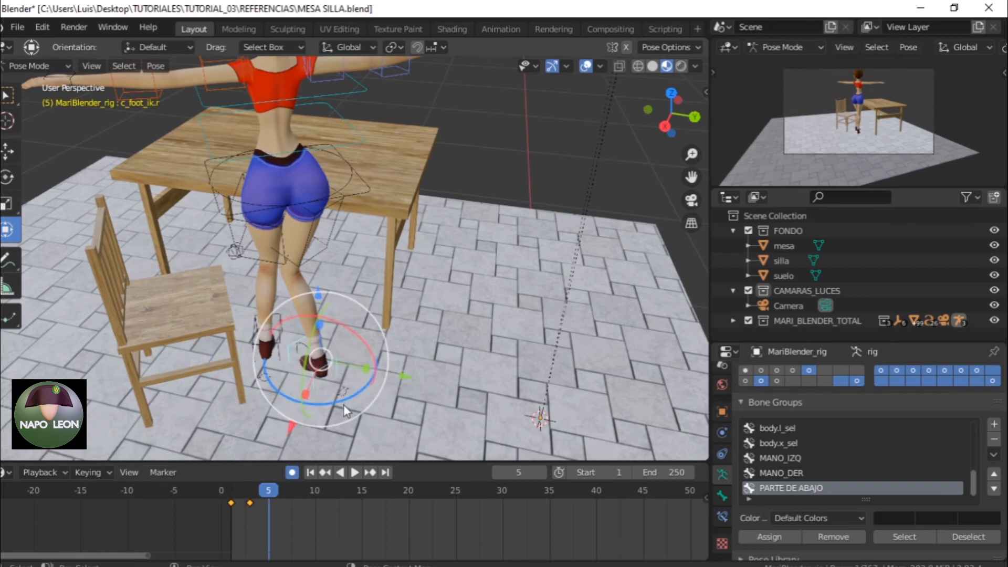
drag(345, 398, 307, 397)
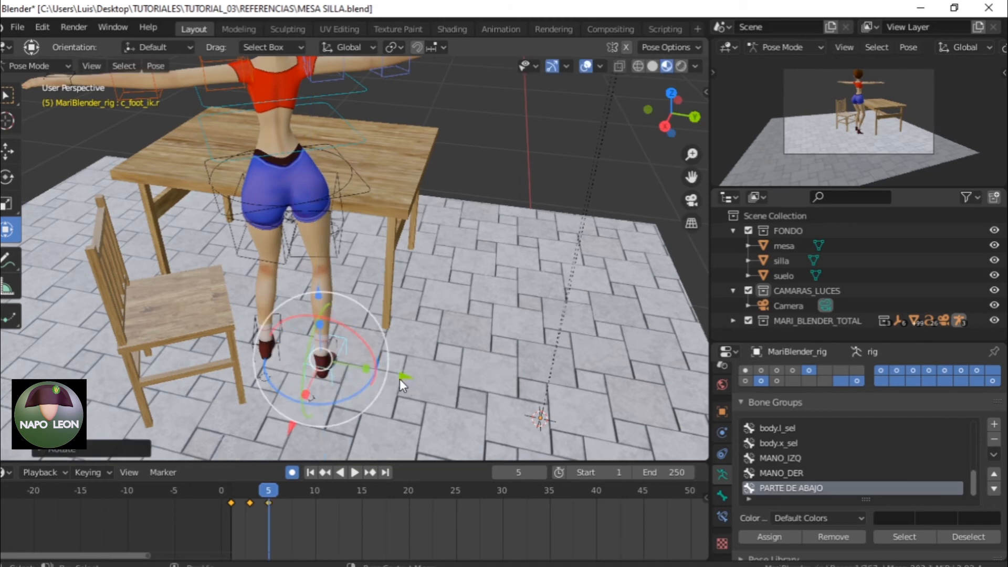
drag(399, 379, 360, 376)
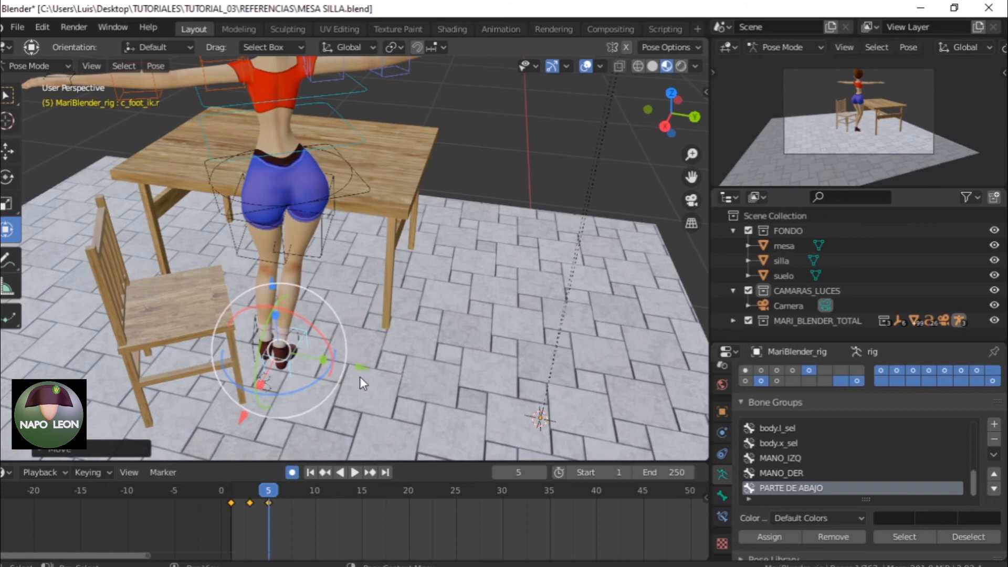
drag(358, 365, 385, 373)
- Rotate the hip control c_root_master.x around Z to twist the body over the repositioned feet
middle_drag(382, 279, 384, 289)
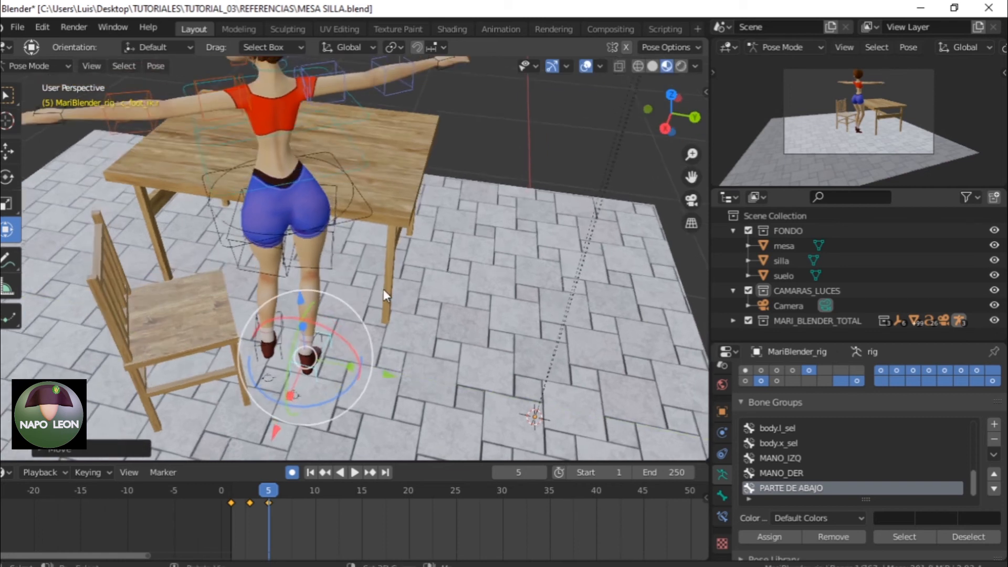
click(358, 218)
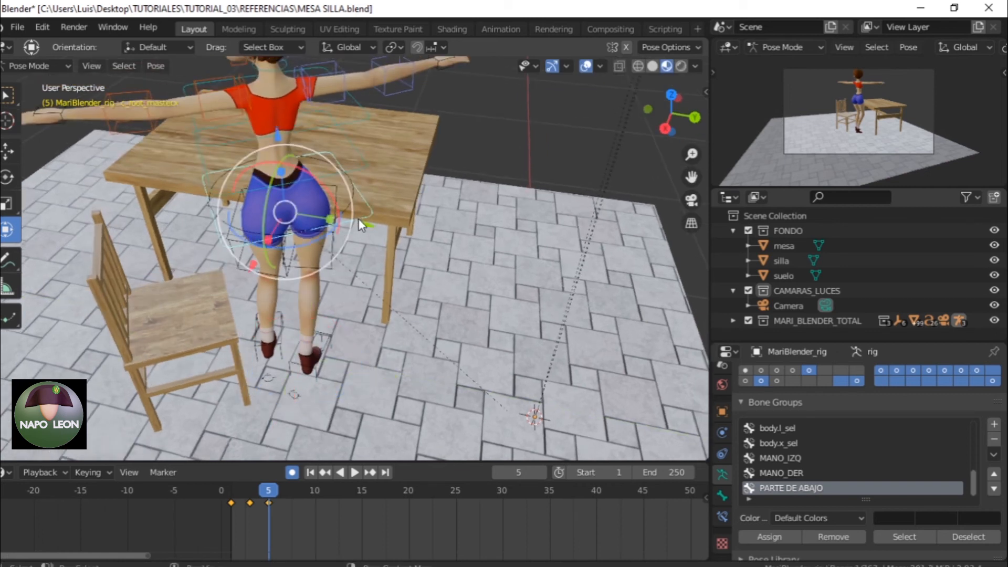
drag(307, 244, 276, 248)
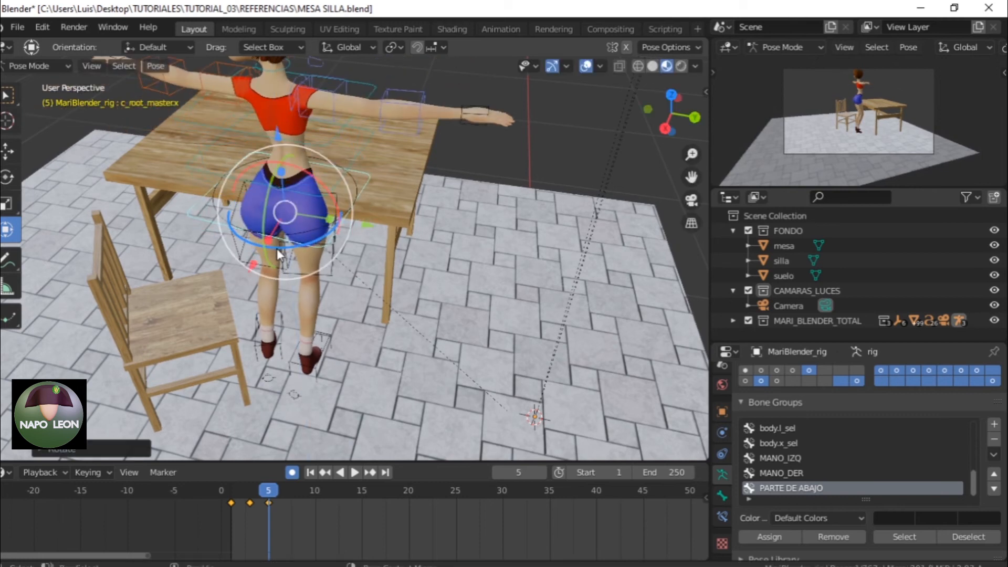
- Lower the right foot roll control c_foot_roll_cursor.r about 0.03 m along Z to bring the heel toward the floor
middle_drag(297, 368, 373, 226)
scroll(345, 336, up, 3)
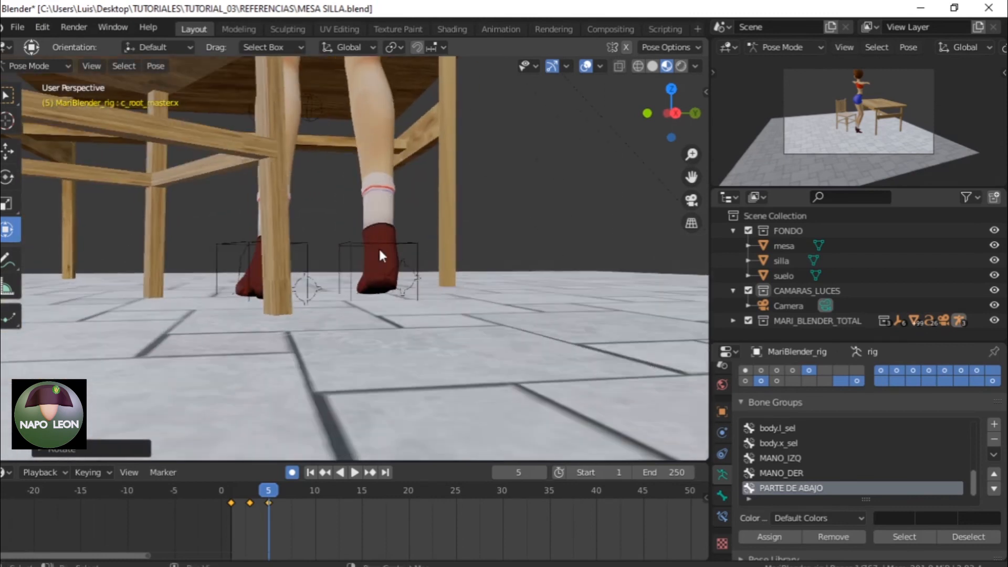
scroll(379, 247, up, 2)
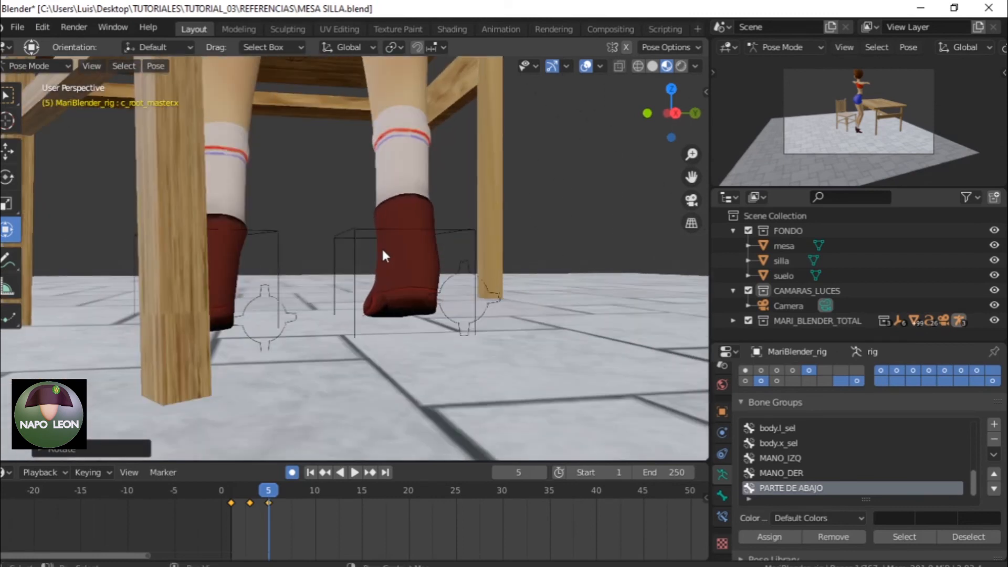
click(455, 276)
drag(465, 209, 464, 247)
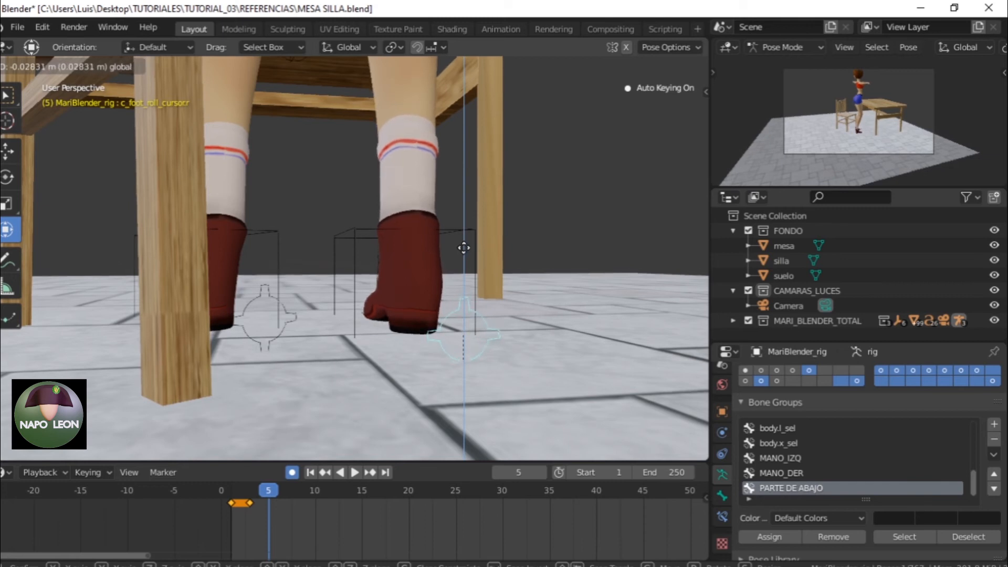
drag(388, 279, 388, 280)
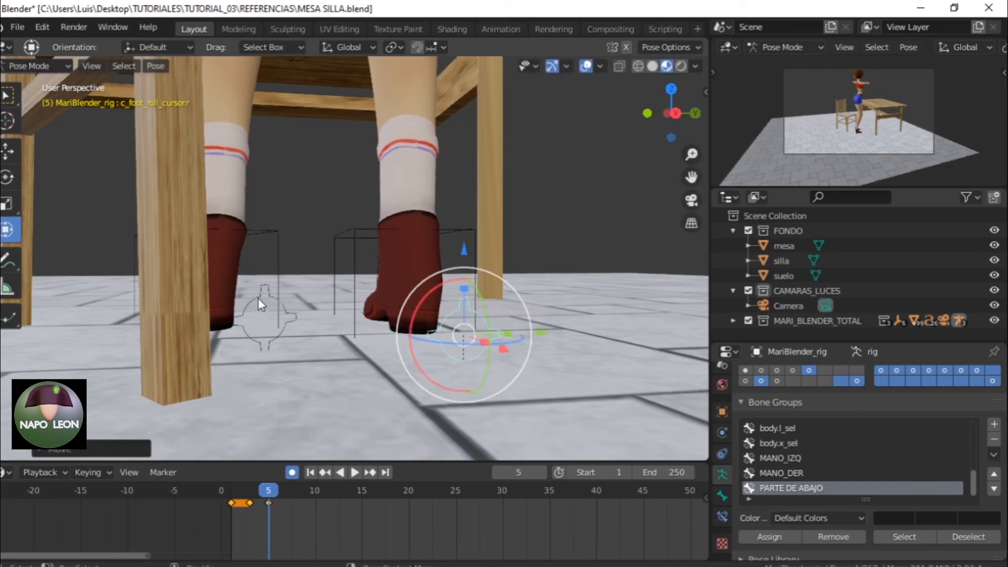
click(273, 272)
click(280, 339)
- Move the knee pole controls c_leg_pole.l and c_leg_pole.r slightly toward each other
middle_drag(292, 359, 38, 332)
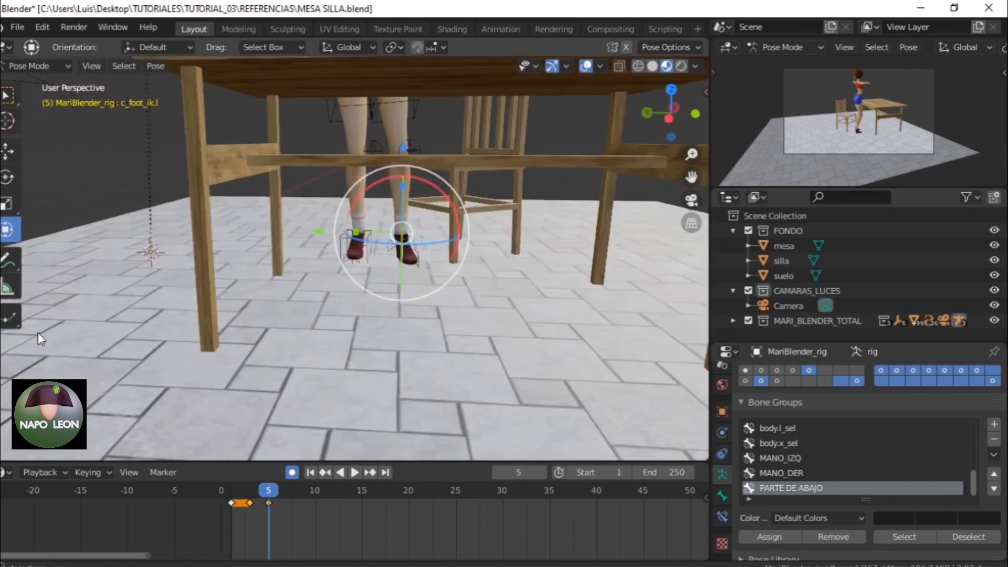
click(408, 149)
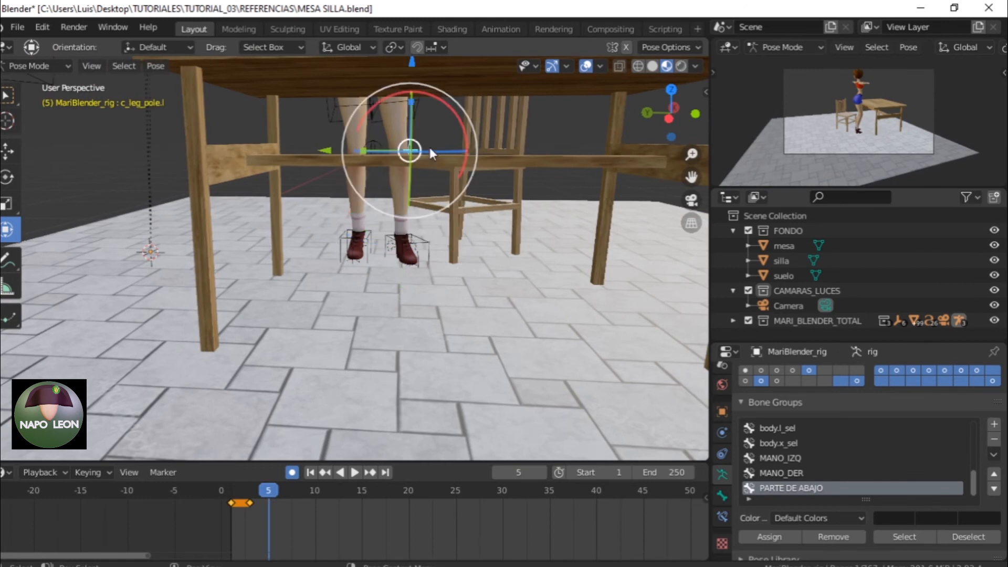
key(g)
click(394, 152)
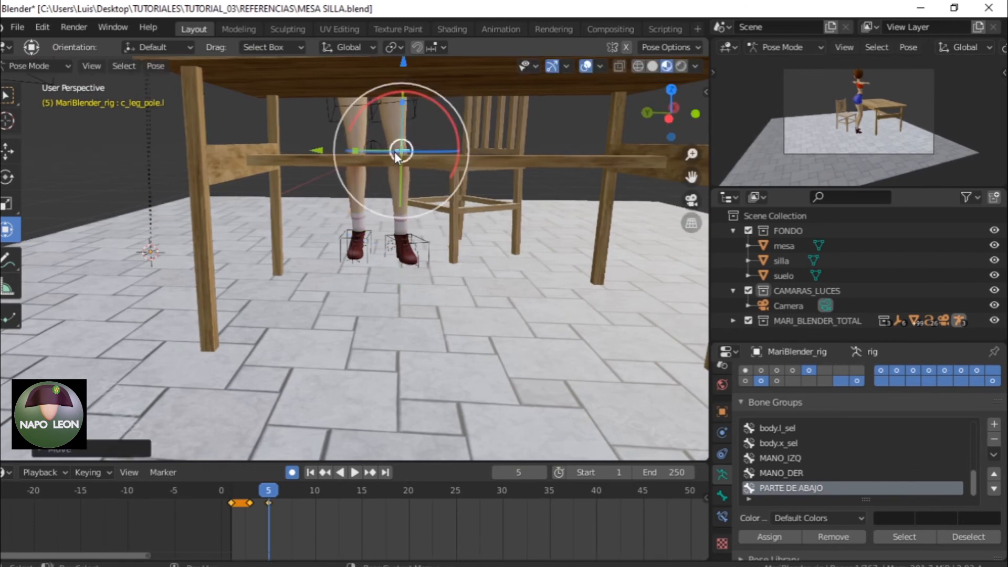
click(376, 147)
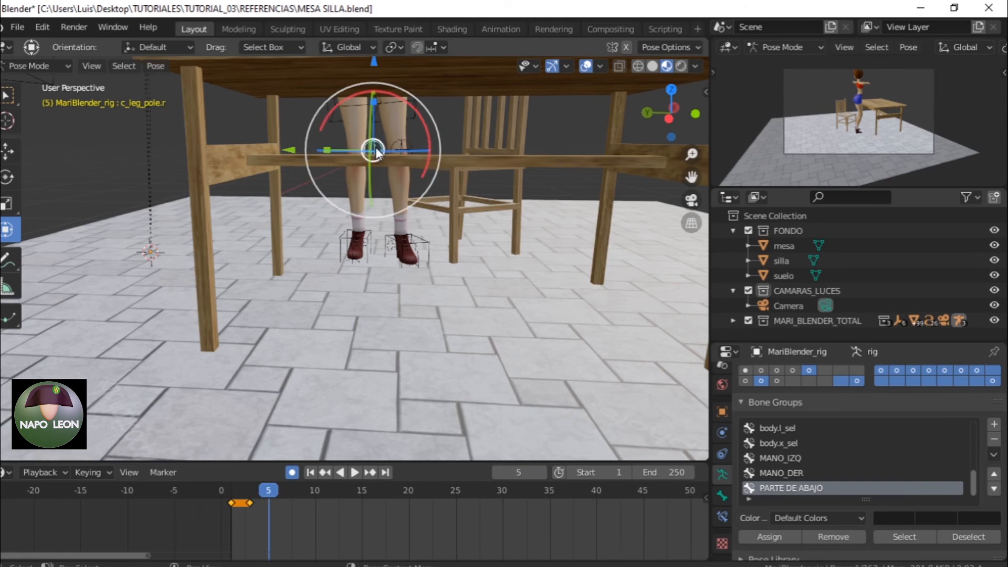
key(g)
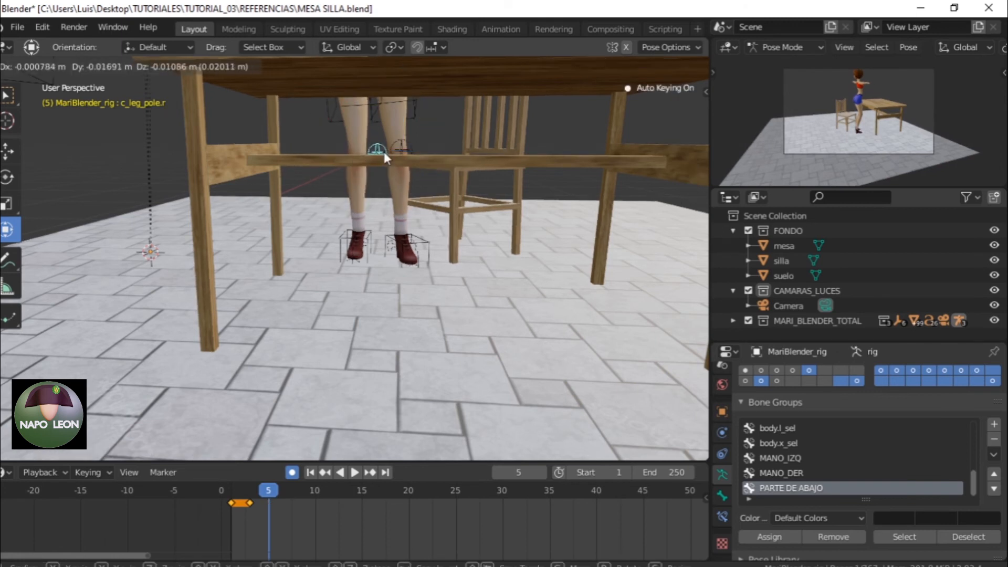
click(384, 152)
- Set Head Lock to 1 in the rig's main properties for the head control c_head.x
scroll(373, 171, down, 6)
middle_drag(373, 171, 405, 231)
scroll(402, 242, up, 4)
middle_drag(447, 178, 398, 242)
scroll(362, 223, up, 2)
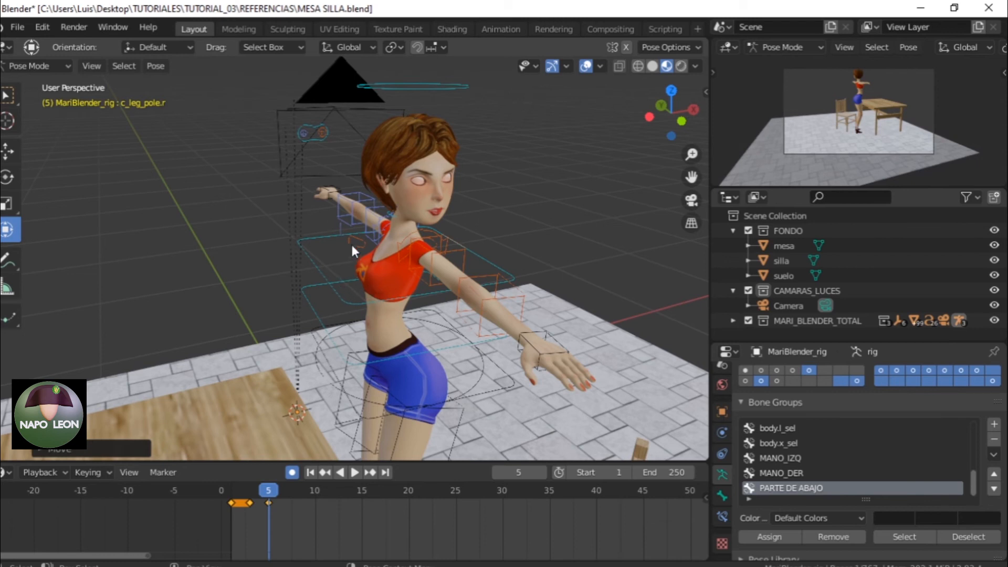
click(428, 90)
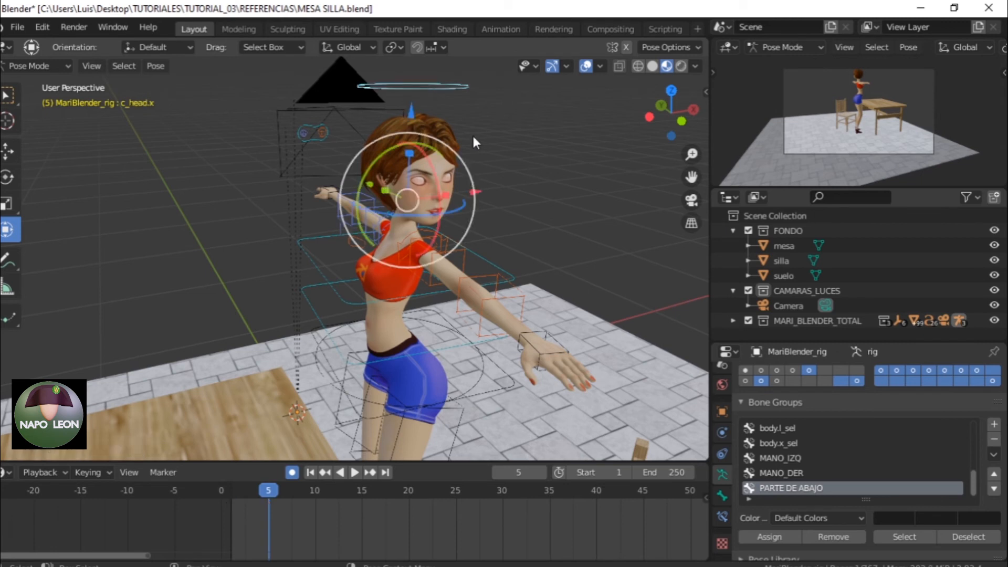
click(705, 92)
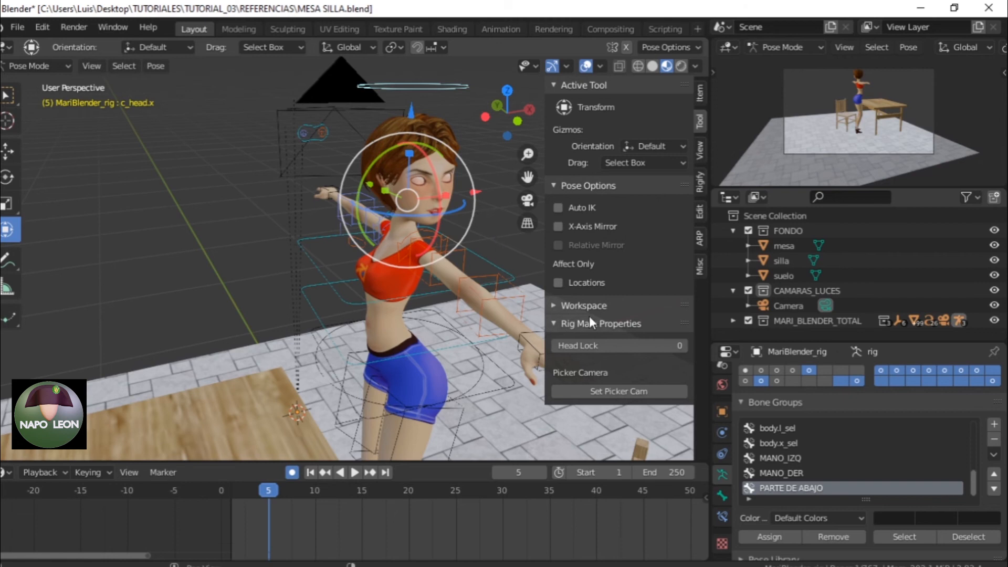
click(685, 346)
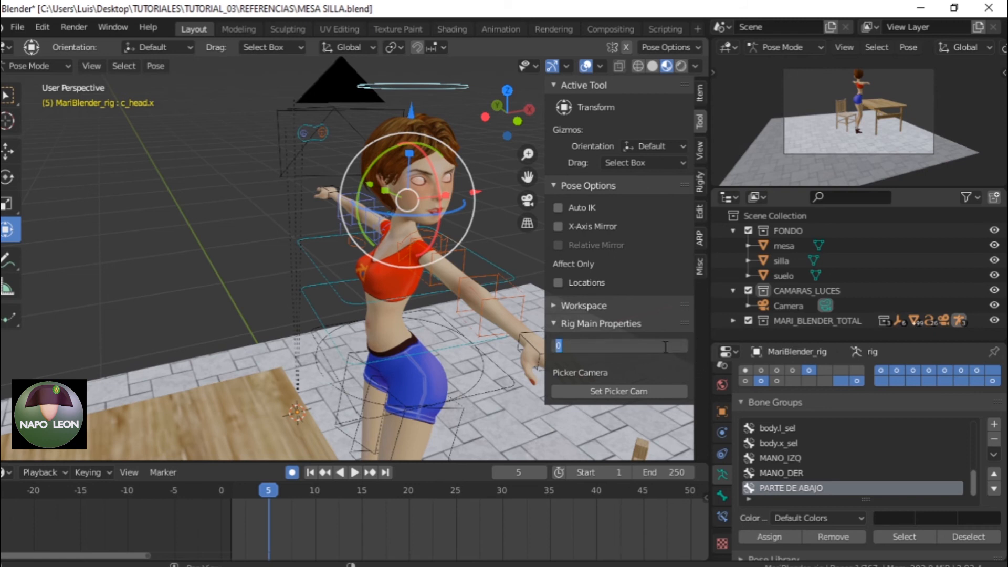
text(1)
key(Return)
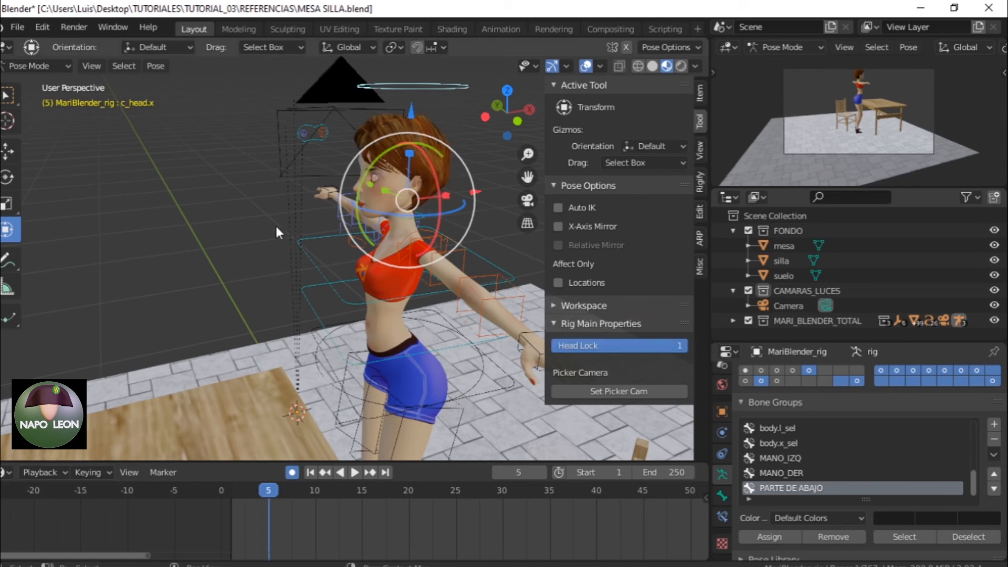
- Play and scrub the animation around frame 5 to examine the head direction and body pose
click(218, 225)
key(space)
mouse_move(257, 489)
mouse_down()
mouse_move(239, 488)
mouse_move(270, 489)
mouse_up()
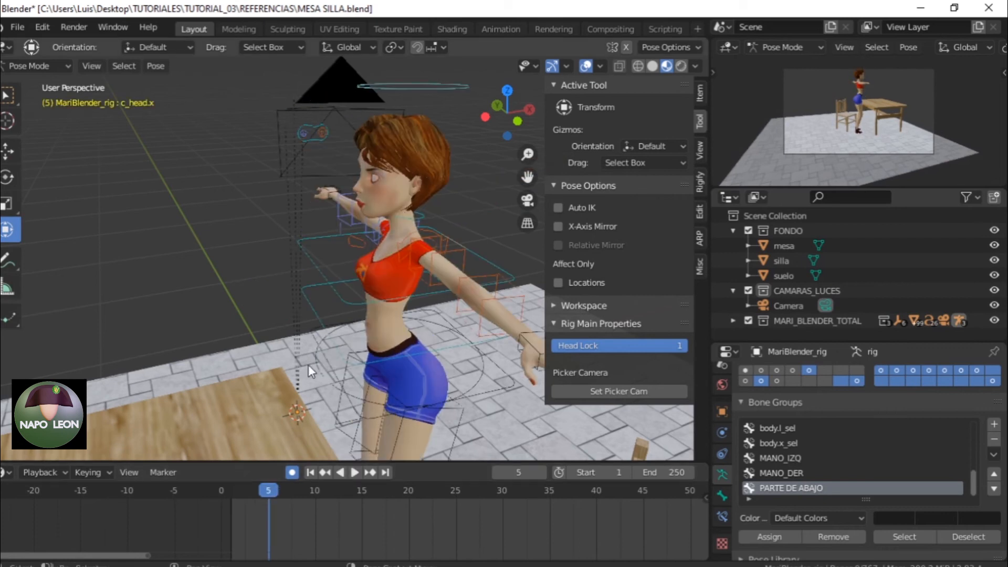
click(308, 332)
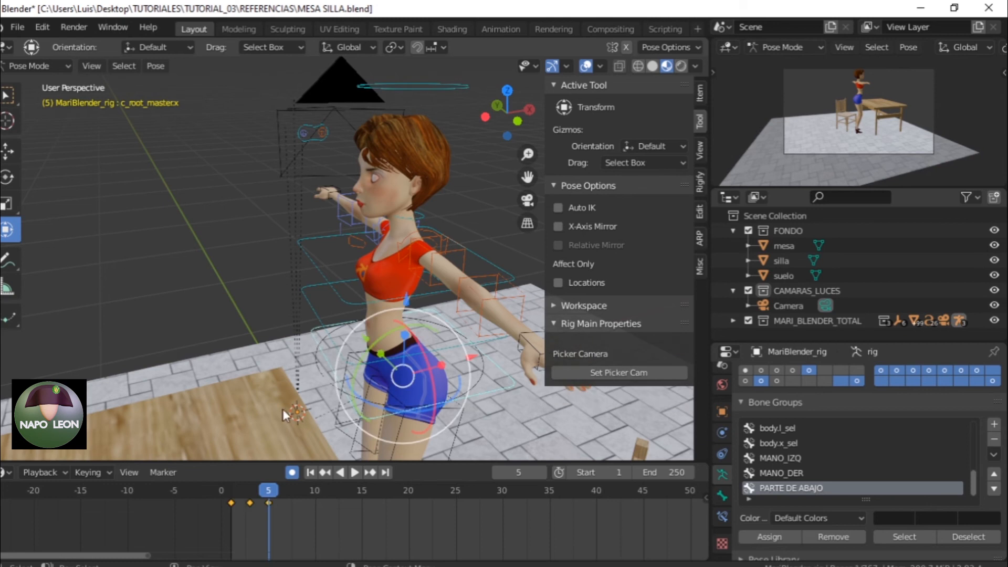
mouse_move(262, 491)
mouse_down()
mouse_move(242, 495)
mouse_move(269, 493)
mouse_up()
middle_drag(287, 261, 184, 190)
scroll(398, 240, up, 3)
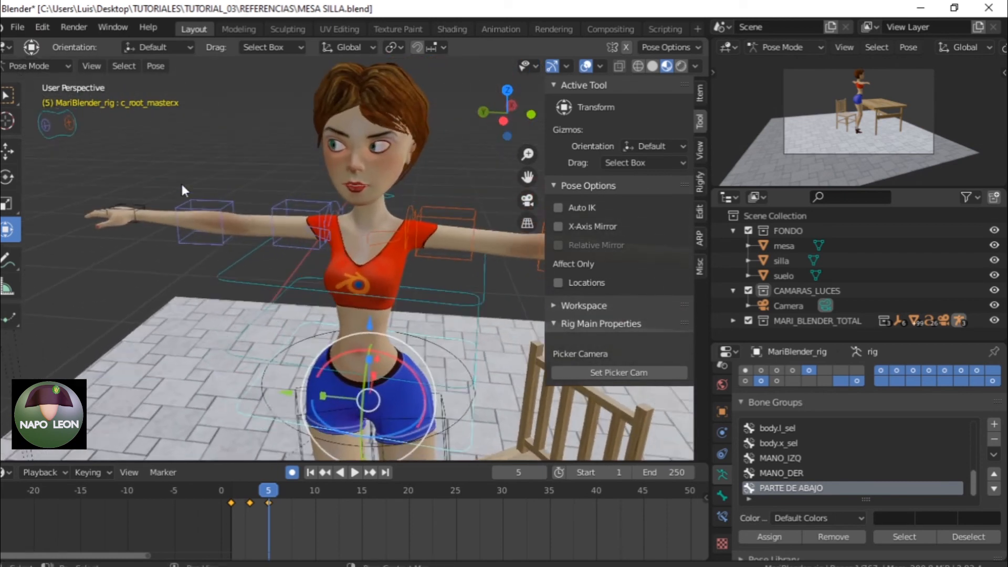
click(59, 133)
middle_drag(231, 143, 271, 170)
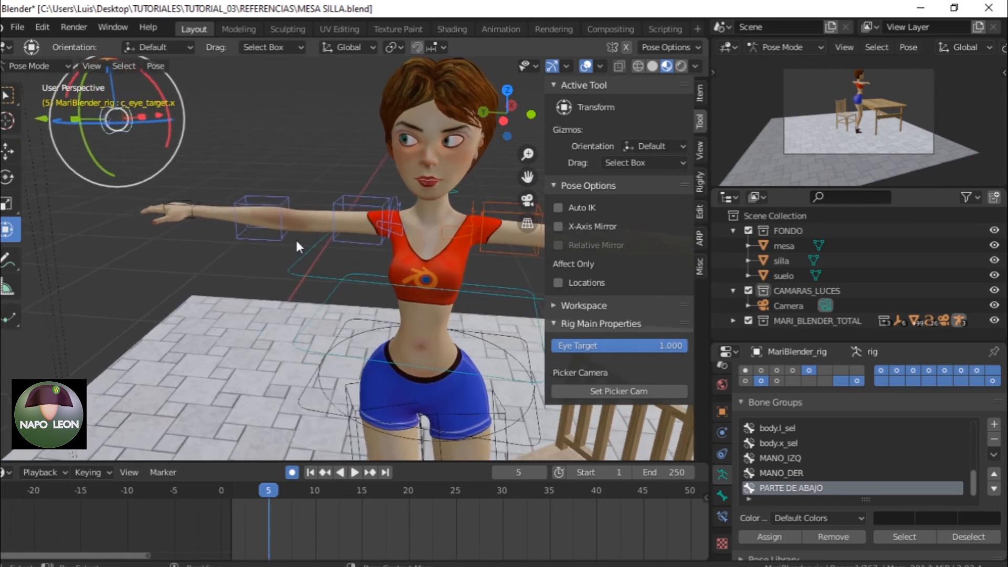
key(g)
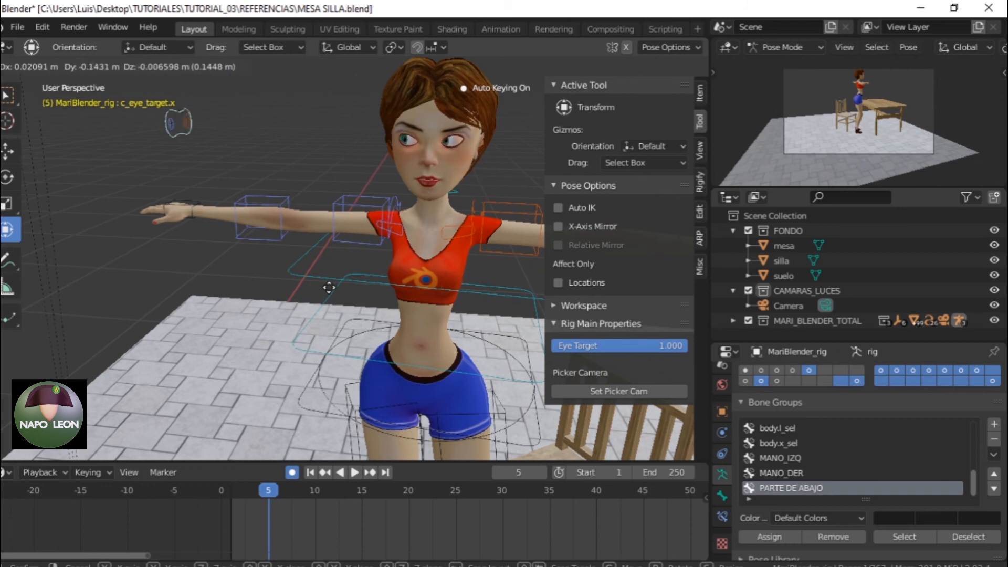
click(327, 290)
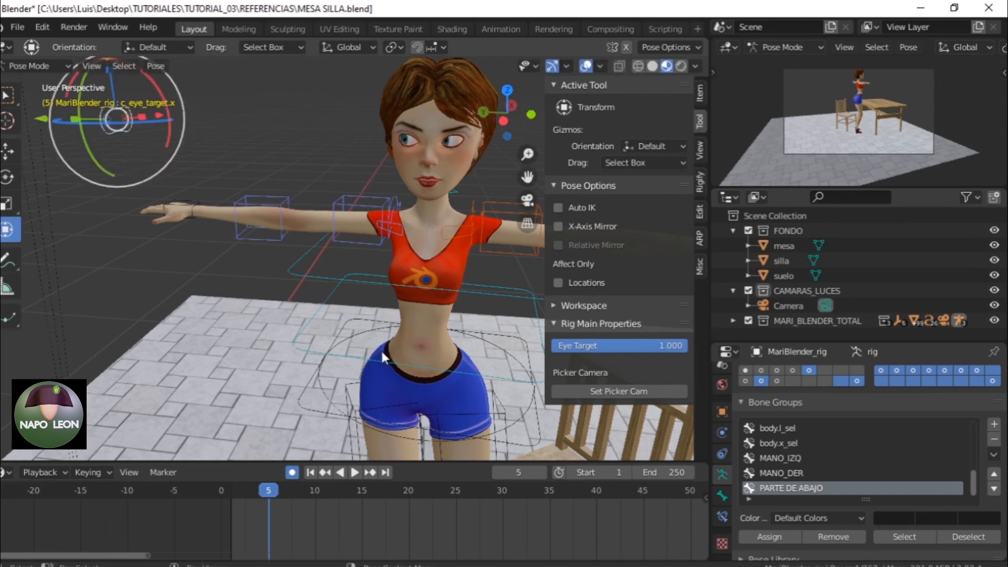
- Raise the hip control c_root_master.x slightly along Z to straighten the legs at frame 5
scroll(381, 349, down, 4)
middle_drag(404, 331, 438, 289)
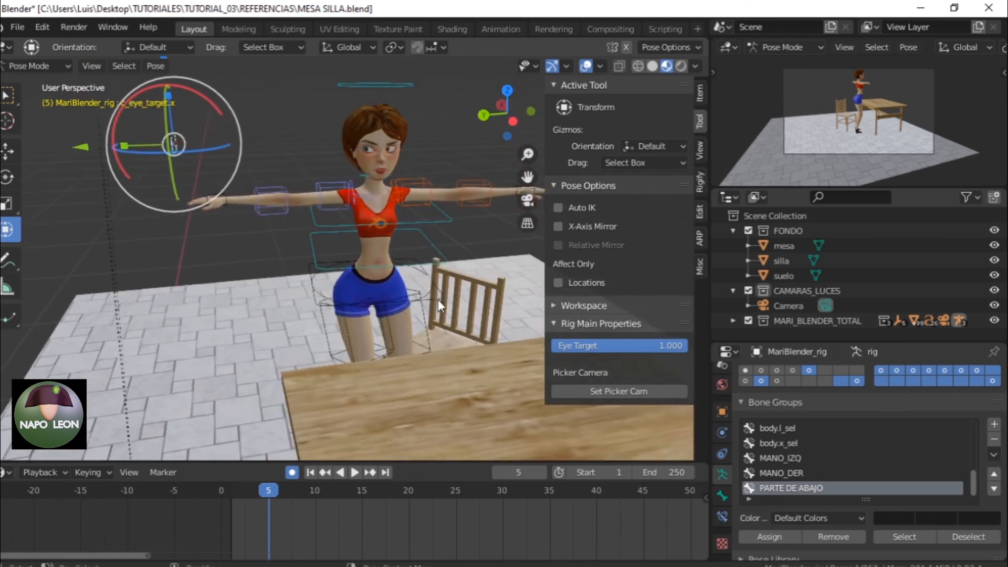
click(438, 300)
middle_drag(431, 354, 427, 313)
scroll(428, 310, down, 5)
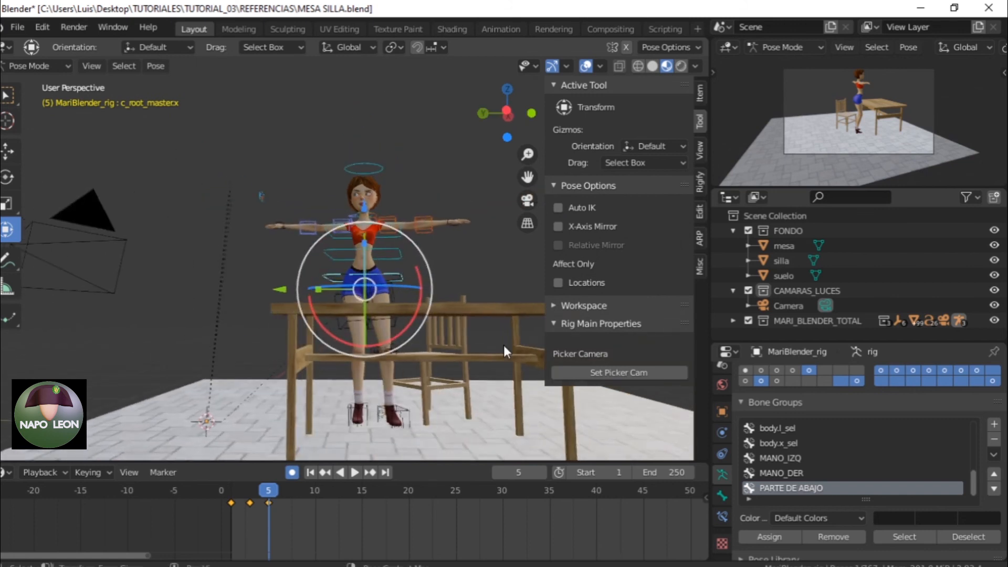
key(KP_1)
scroll(504, 346, up, 4)
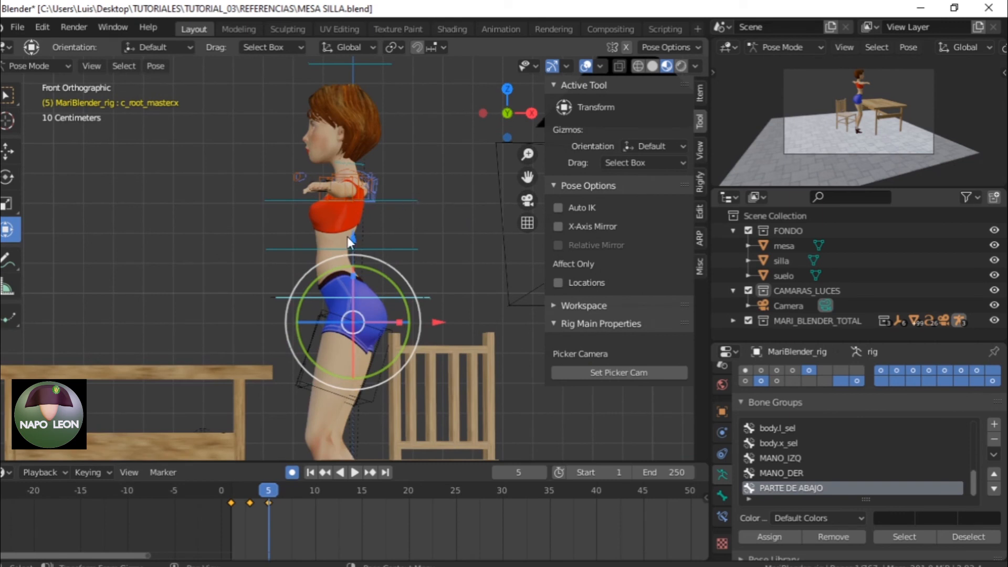
drag(350, 237, 354, 221)
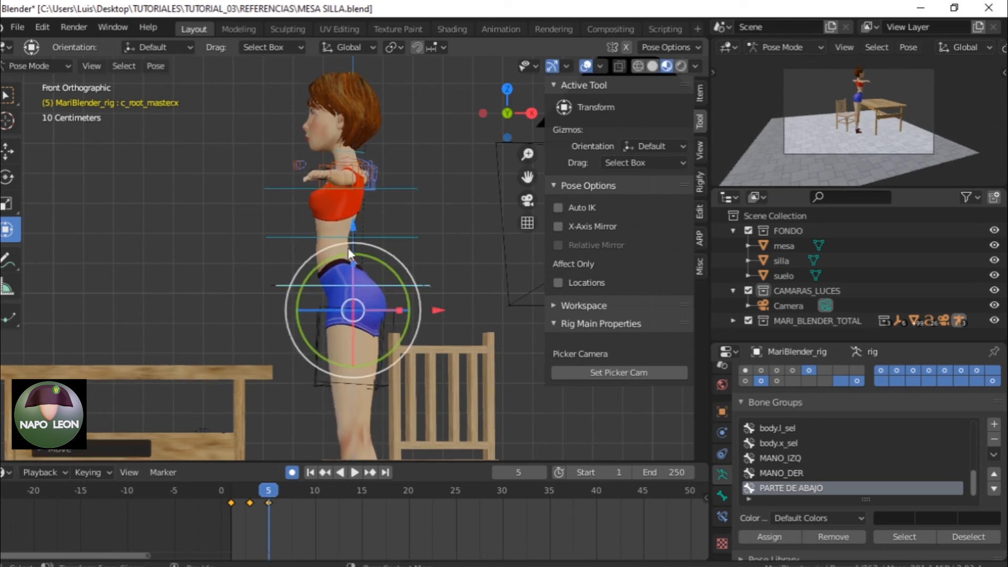
- Shift the hip control c_root_master.x slightly along Y toward the chair to rebalance the body over the feet
key(KP_3)
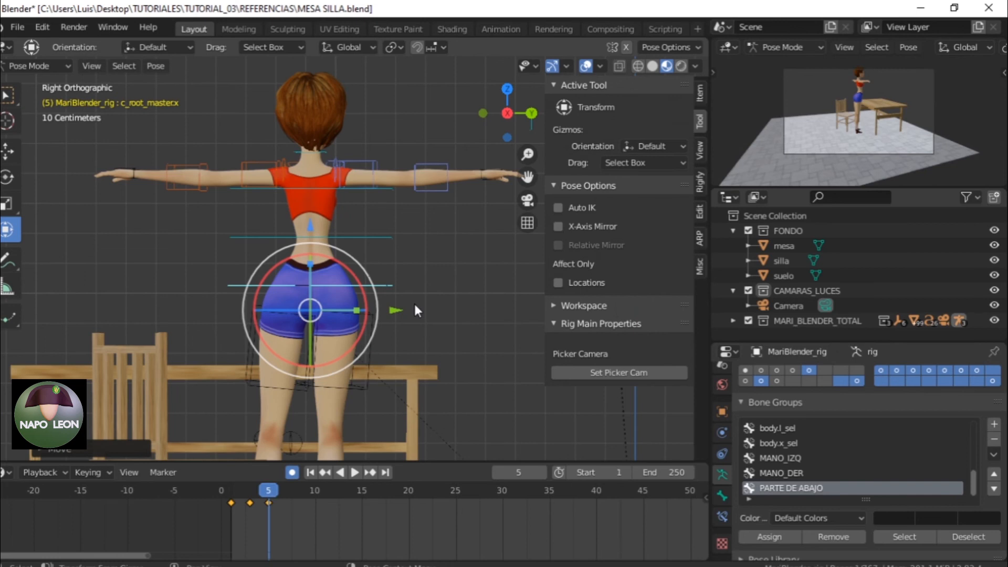
shift+middle_drag(412, 336, 428, 288)
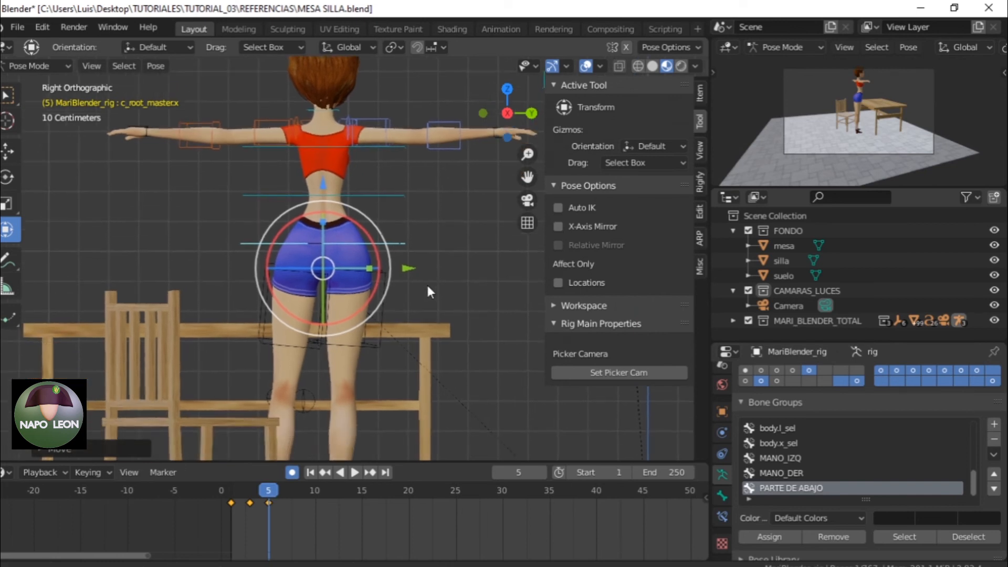
drag(406, 268, 389, 270)
scroll(418, 276, down, 3)
middle_drag(418, 288, 405, 384)
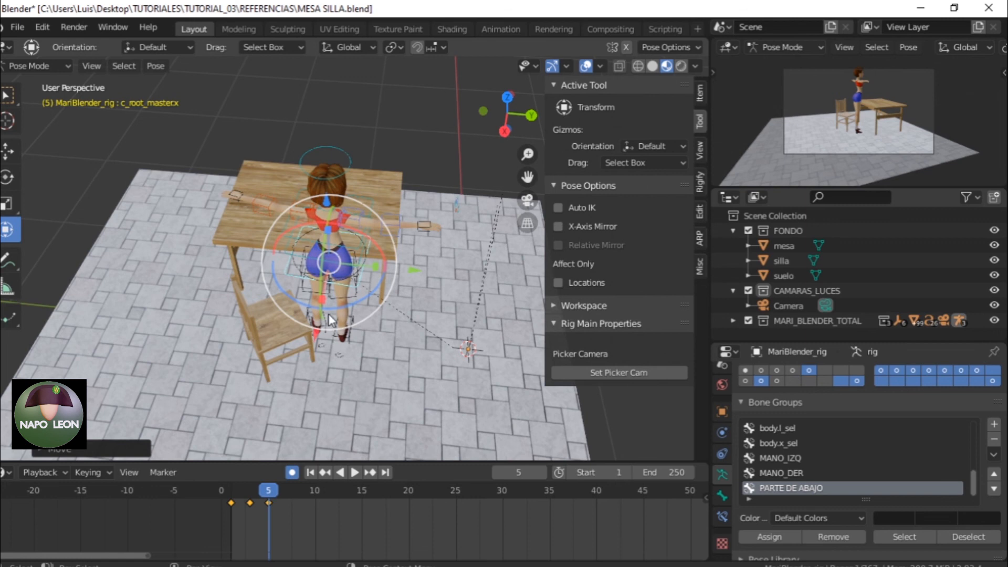
middle_drag(378, 382, 329, 277)
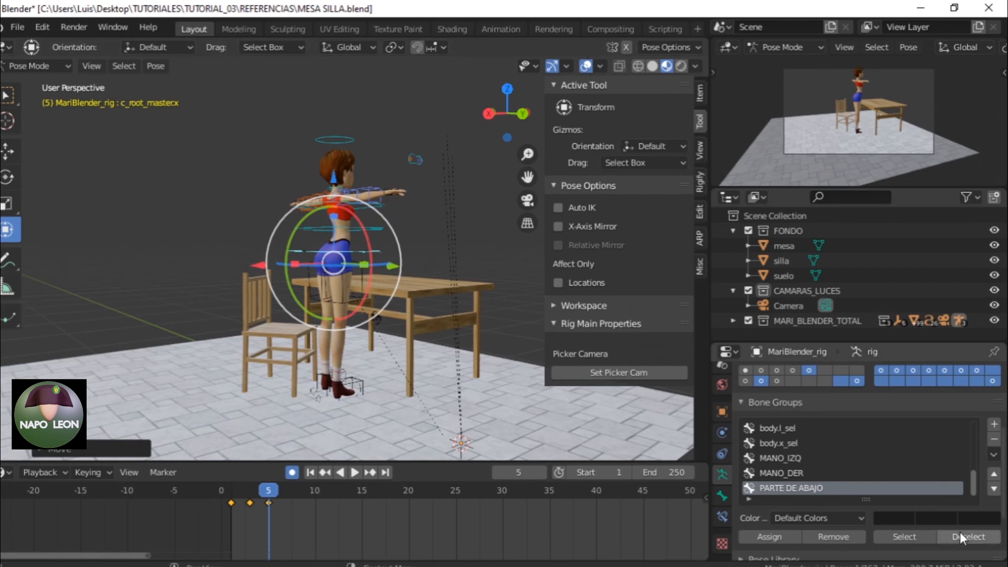
- Select the bones of the PARTE DE ABAJO group and insert a LocRotScale keyframe at frame 5
click(909, 537)
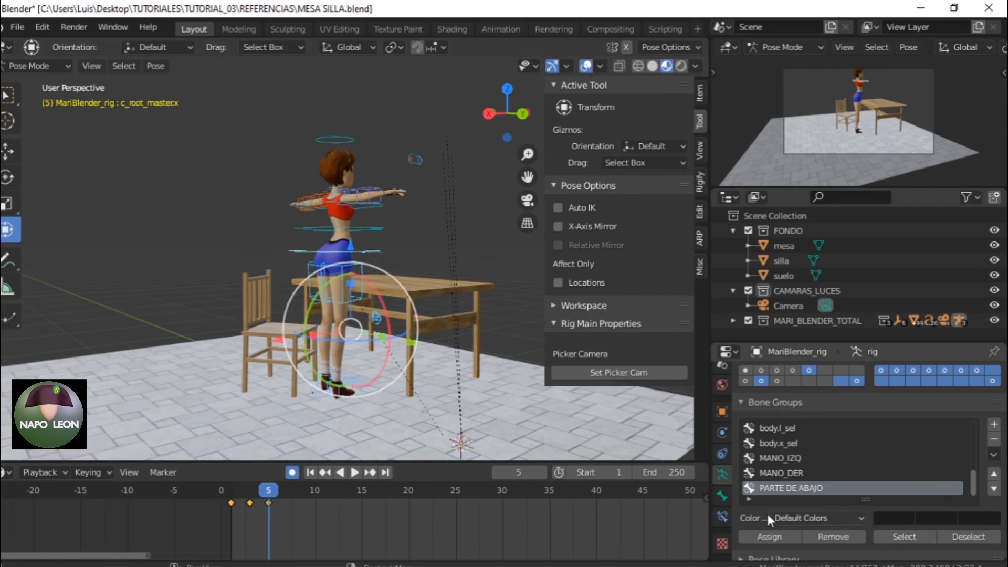
right_click(463, 210)
click(464, 208)
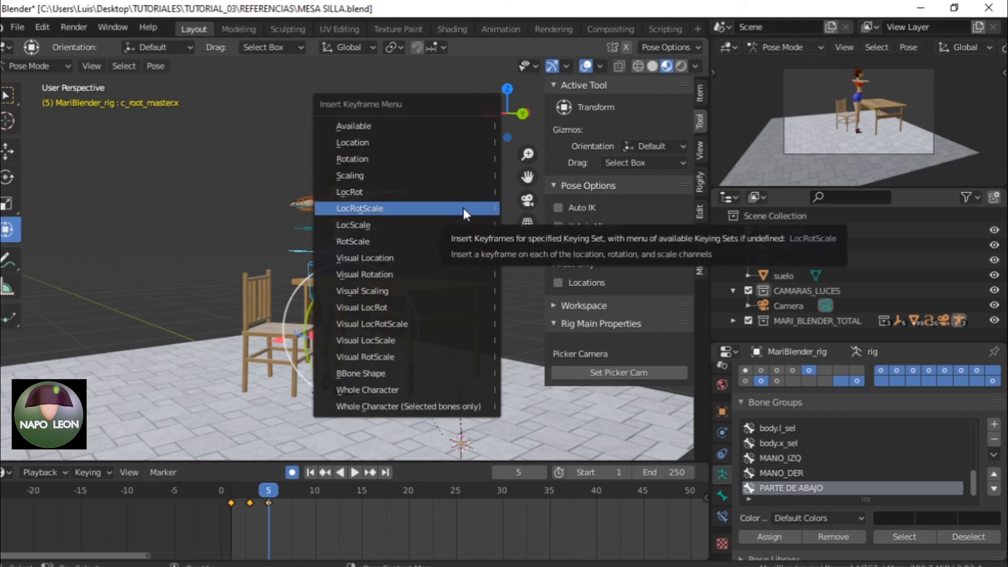
click(463, 208)
- Scrub and play the animation up to frame 5 to examine the motion between the keyed poses
mouse_move(267, 491)
mouse_down()
mouse_move(256, 491)
mouse_move(267, 491)
mouse_up()
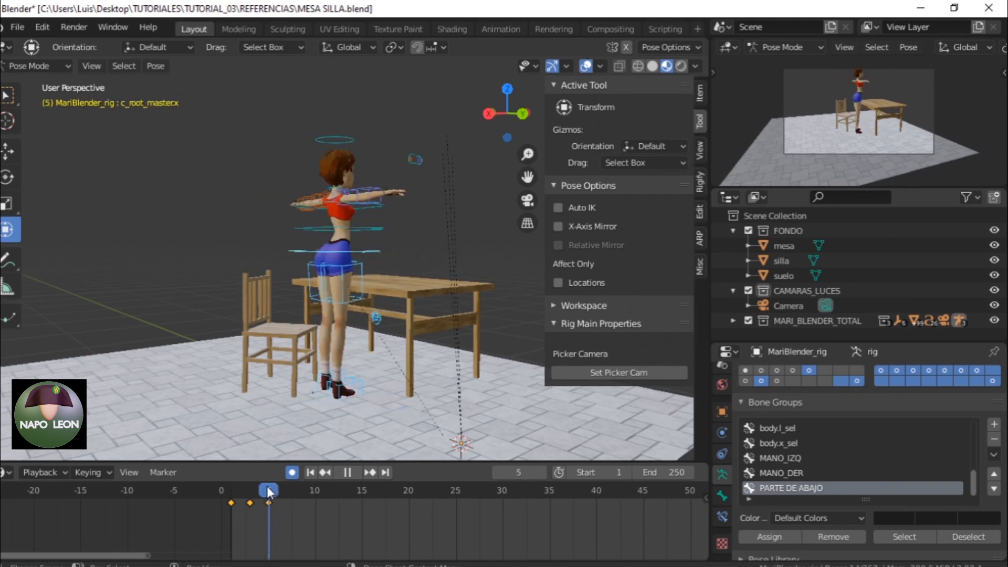
click(259, 489)
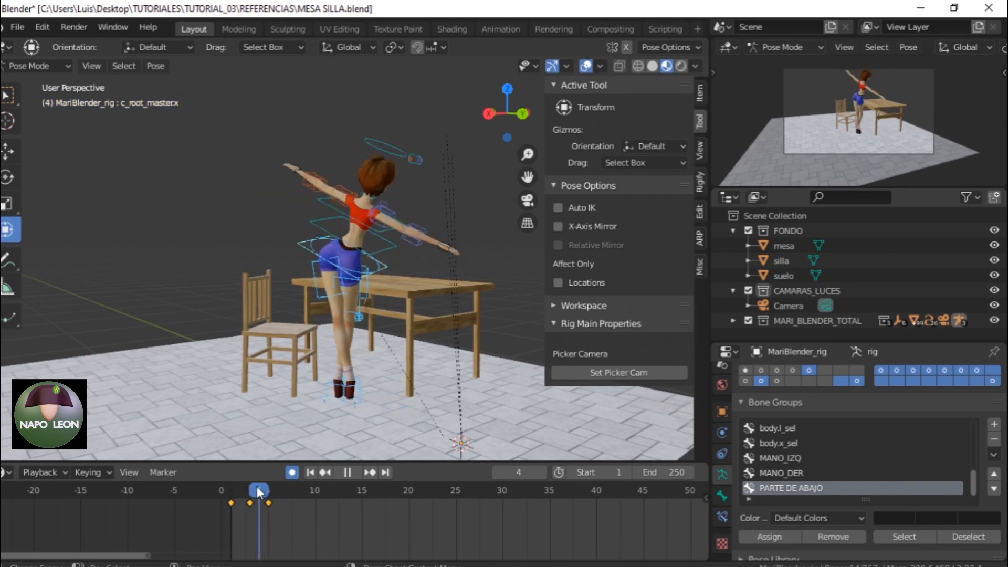
click(267, 488)
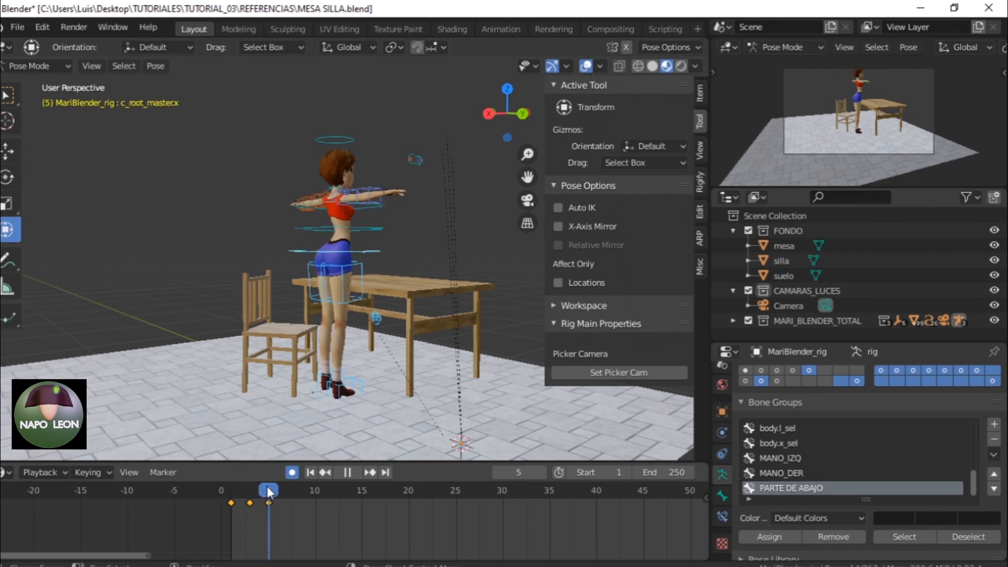
key(Escape)
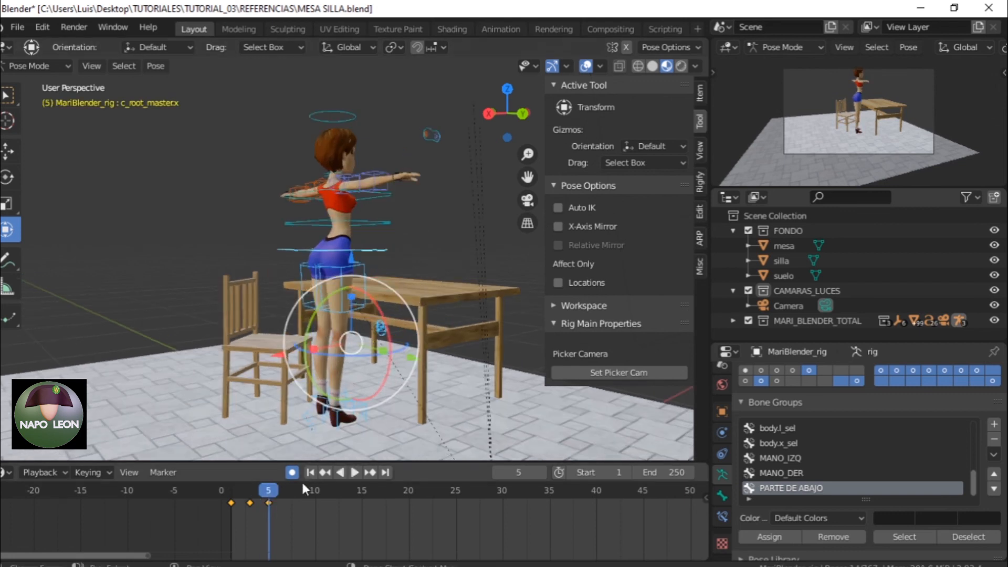
key(space)
click(242, 491)
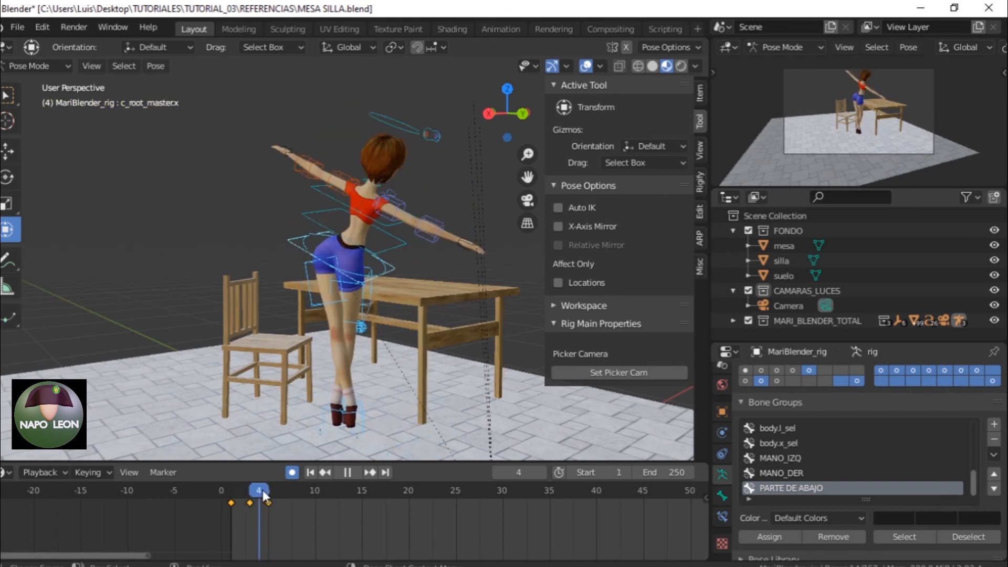
key(space)
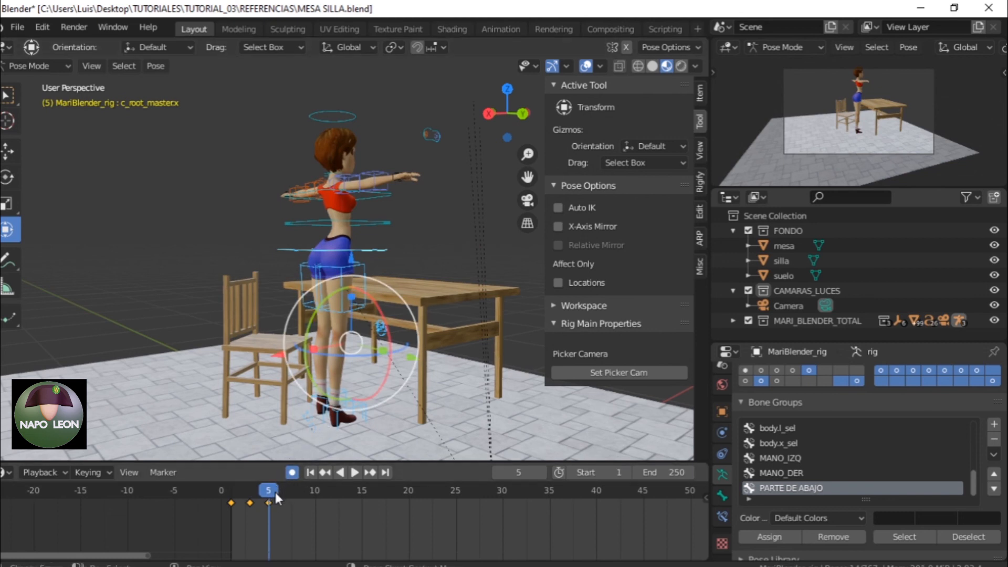
- At frame 7, move the right foot control c_foot_ik.r slightly along X, away from the table
drag(272, 489, 285, 490)
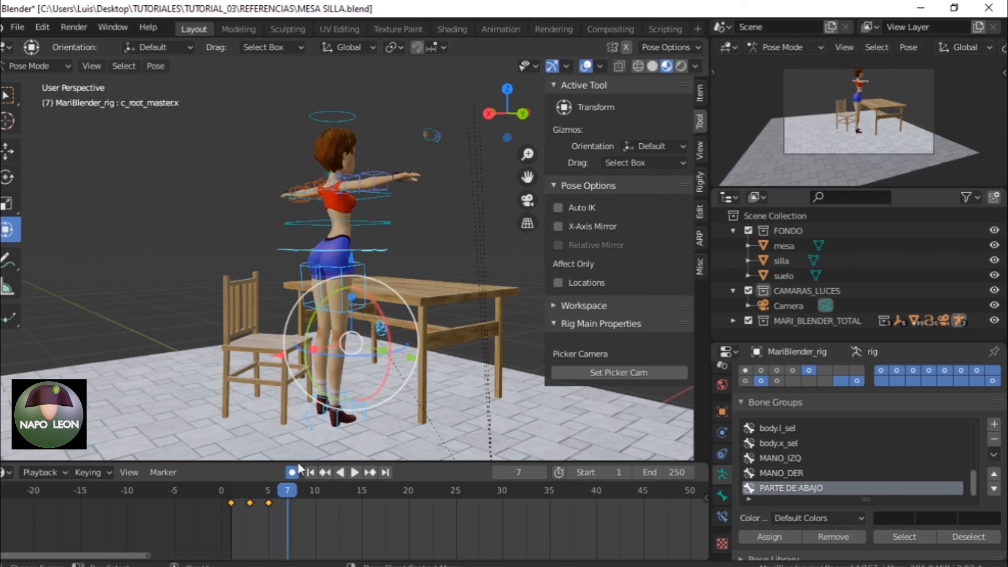
click(352, 426)
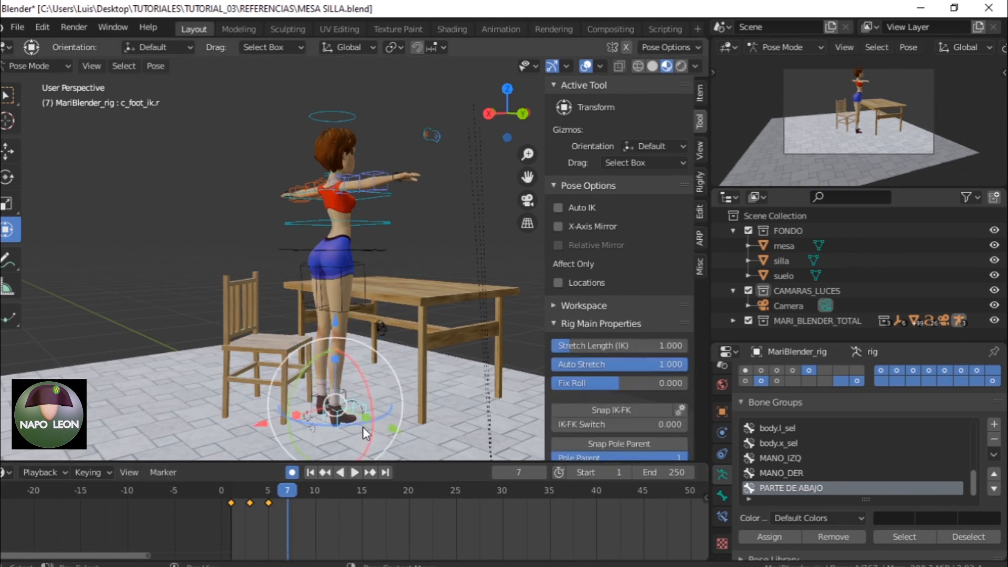
middle_drag(389, 366, 412, 363)
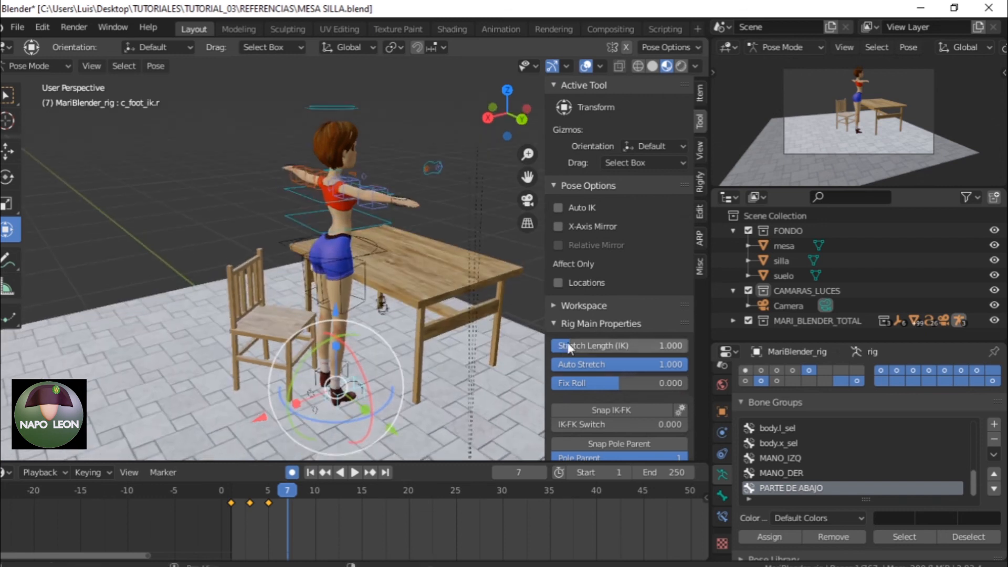
drag(545, 313, 704, 308)
middle_drag(451, 363, 431, 385)
mouse_move(253, 401)
mouse_down()
mouse_move(232, 401)
mouse_move(241, 409)
mouse_up()
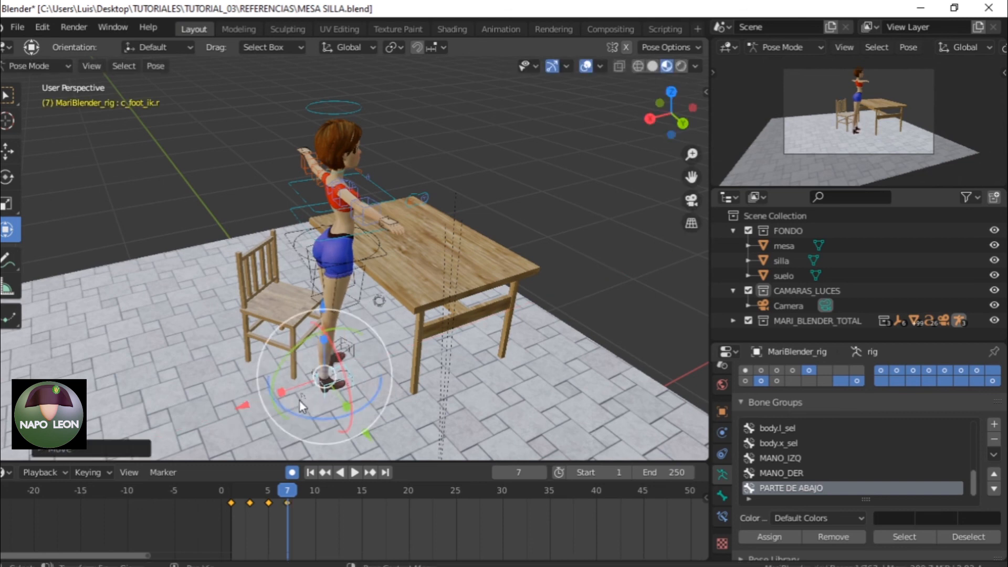
- Rotate the right foot control c_foot_ik.r around Z and move it along Y toward the chair
drag(317, 414, 298, 413)
middle_drag(427, 358, 544, 310)
drag(398, 272, 337, 290)
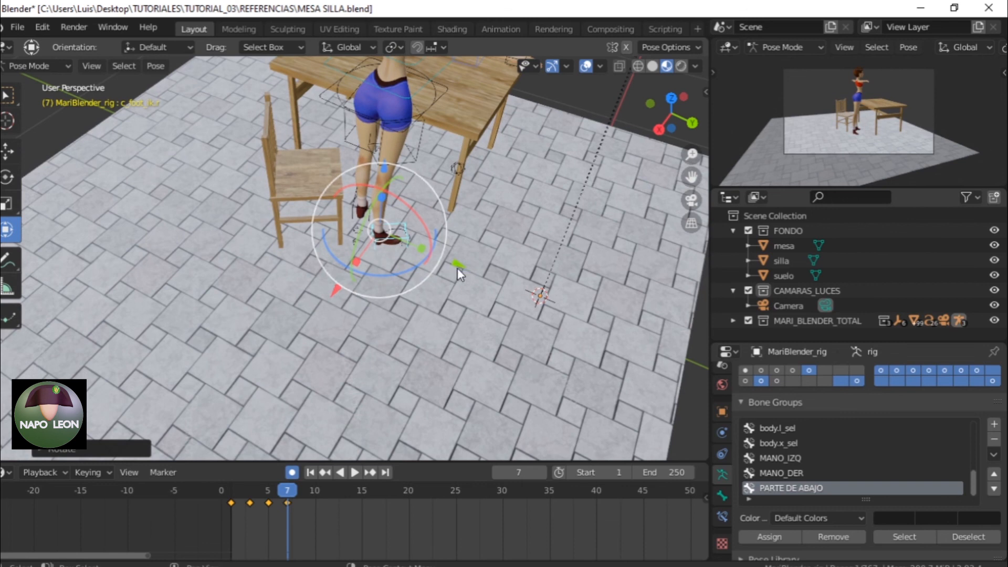
drag(458, 264, 438, 264)
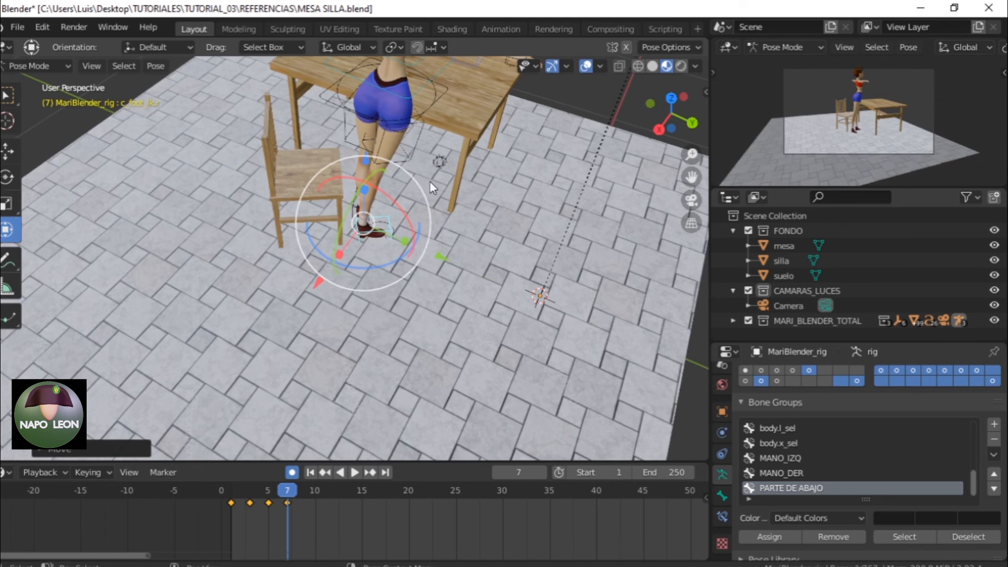
- Rotate the hip control c_root_master.x around Z and shift it slightly along Y toward the chair
click(446, 92)
drag(396, 139, 389, 161)
middle_drag(465, 192, 457, 216)
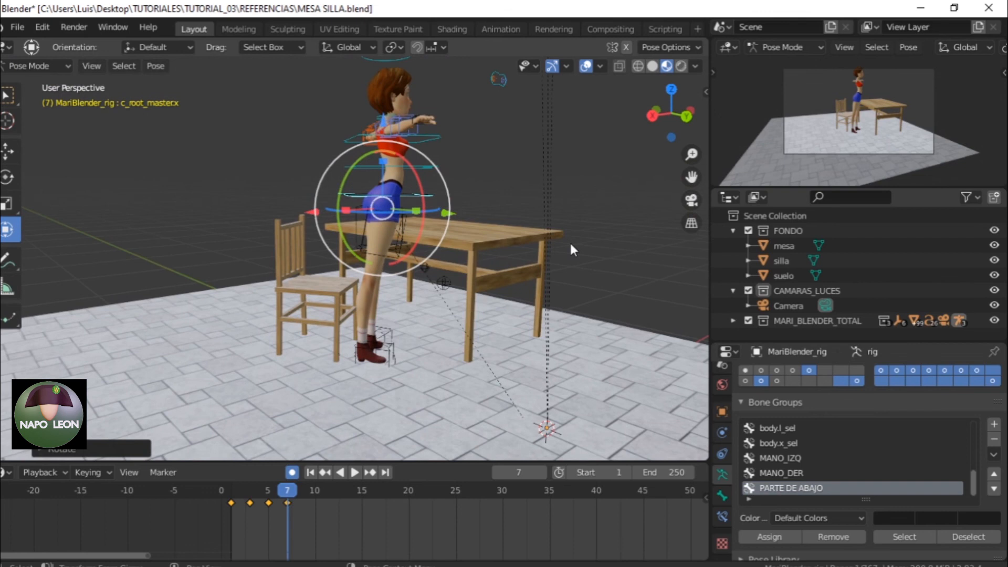
key(KP_3)
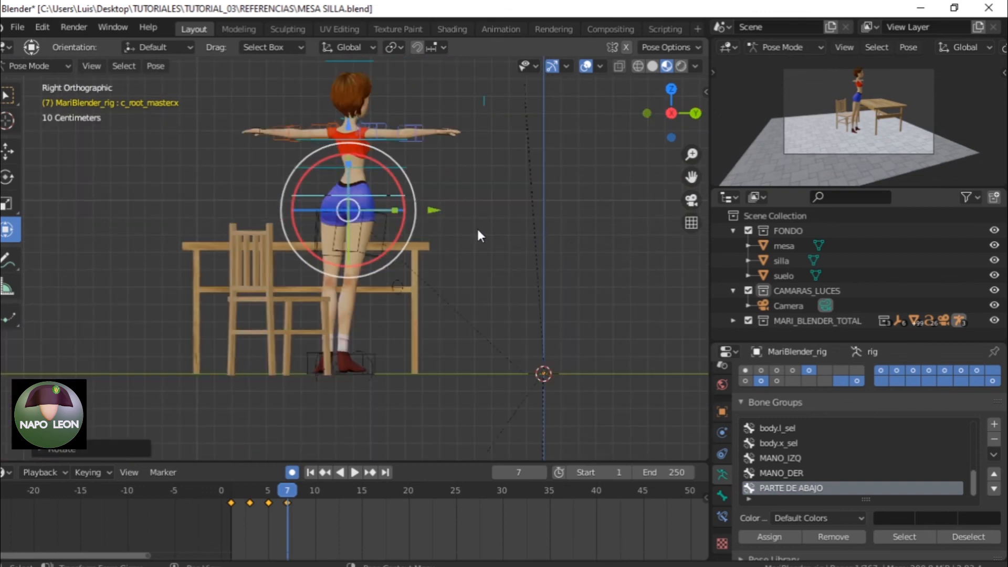
drag(430, 211, 420, 213)
middle_drag(417, 237, 351, 308)
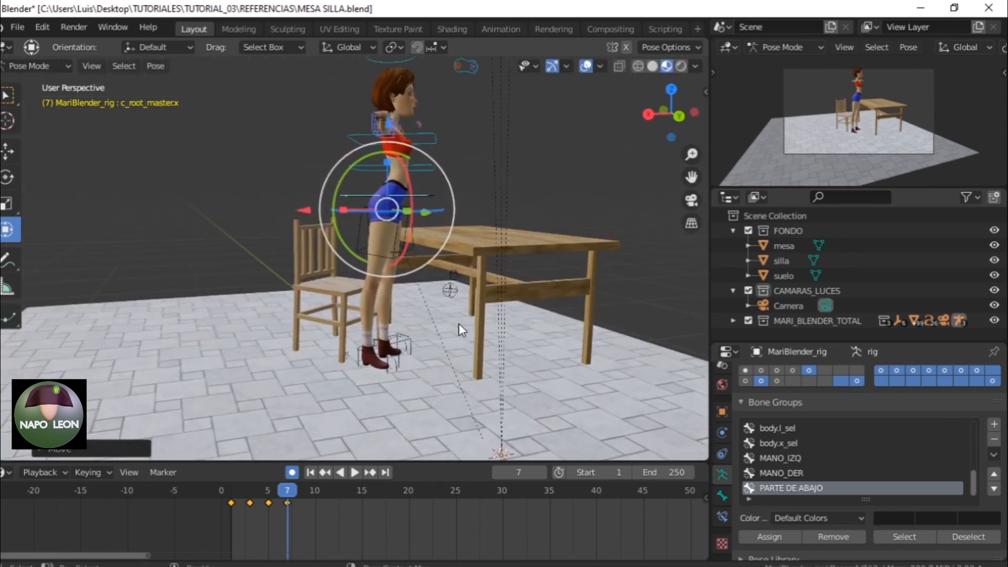
- Move the hip control c_root_master.x freely about 0.11 m away from the table and toward the chair
key(KP_1)
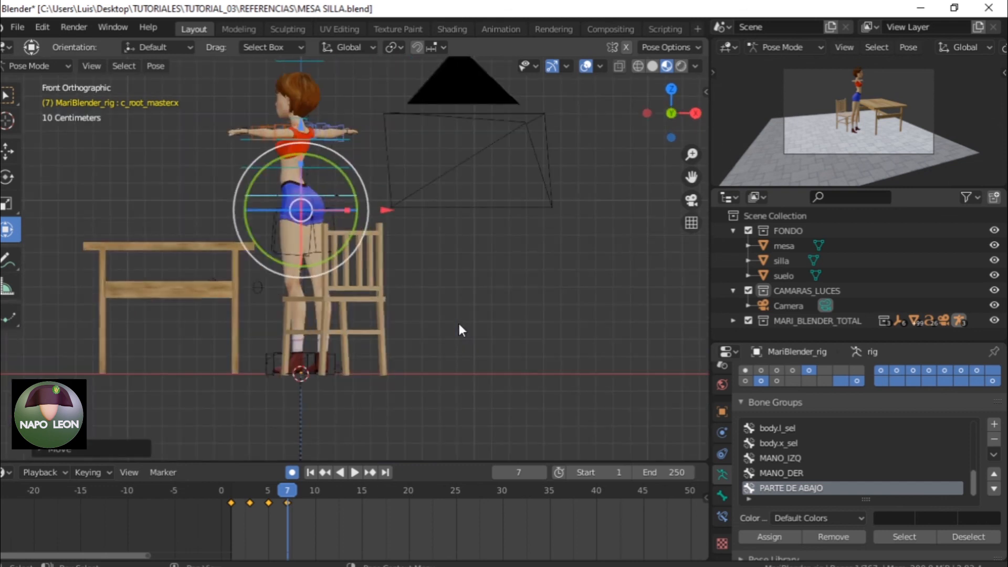
middle_drag(459, 326, 475, 275)
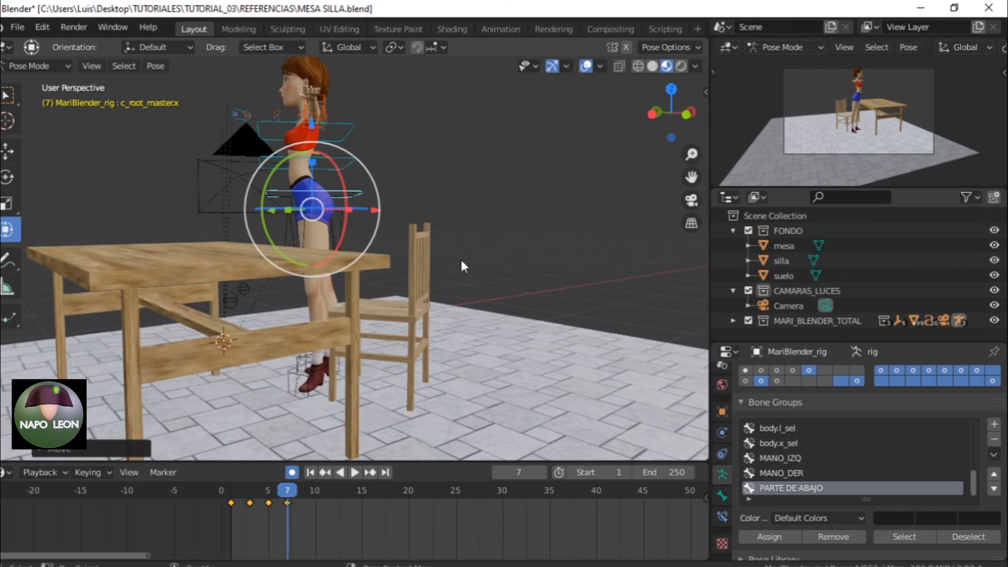
key(g)
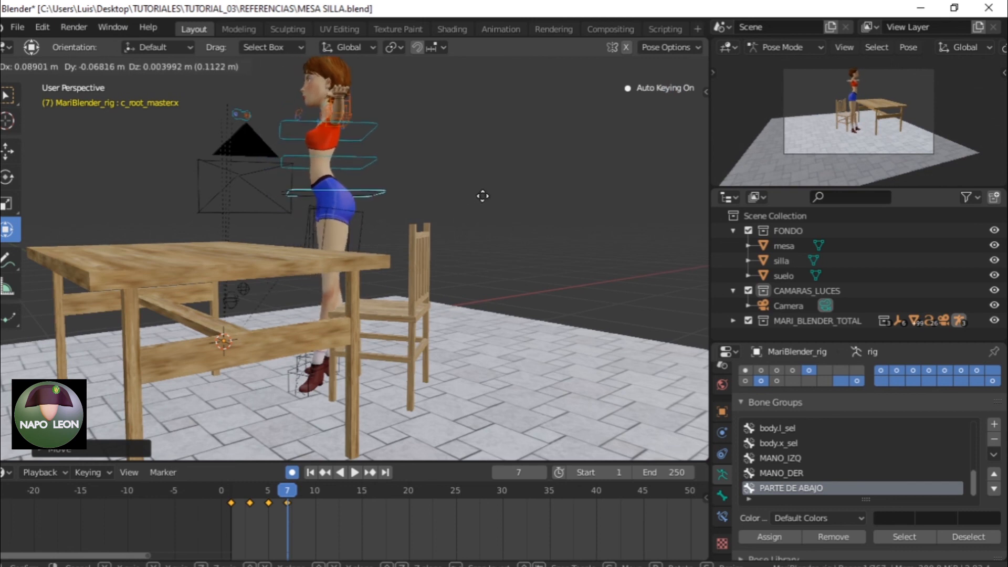
click(483, 198)
middle_drag(581, 237, 213, 274)
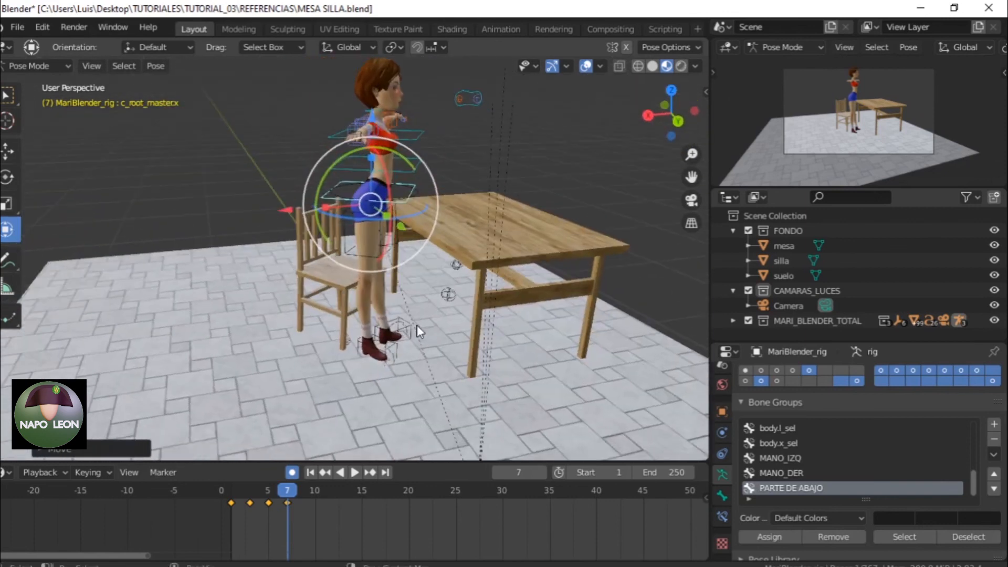
- At frame 7, rotate the left foot control c_foot_ik.l around Z and move it along X toward the table
scroll(418, 332, up, 2)
shift+middle_drag(416, 341, 368, 288)
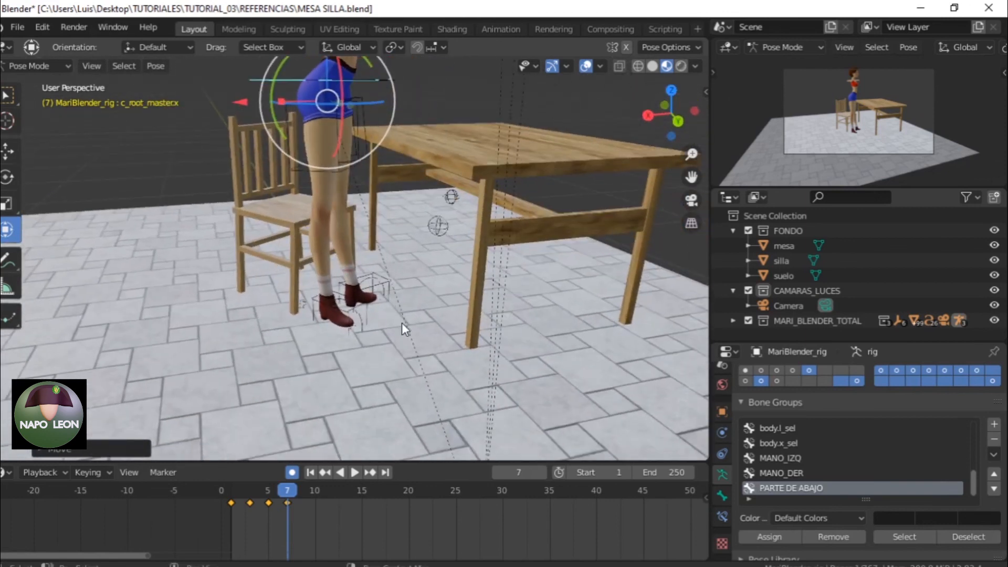
click(404, 336)
middle_drag(396, 334, 367, 340)
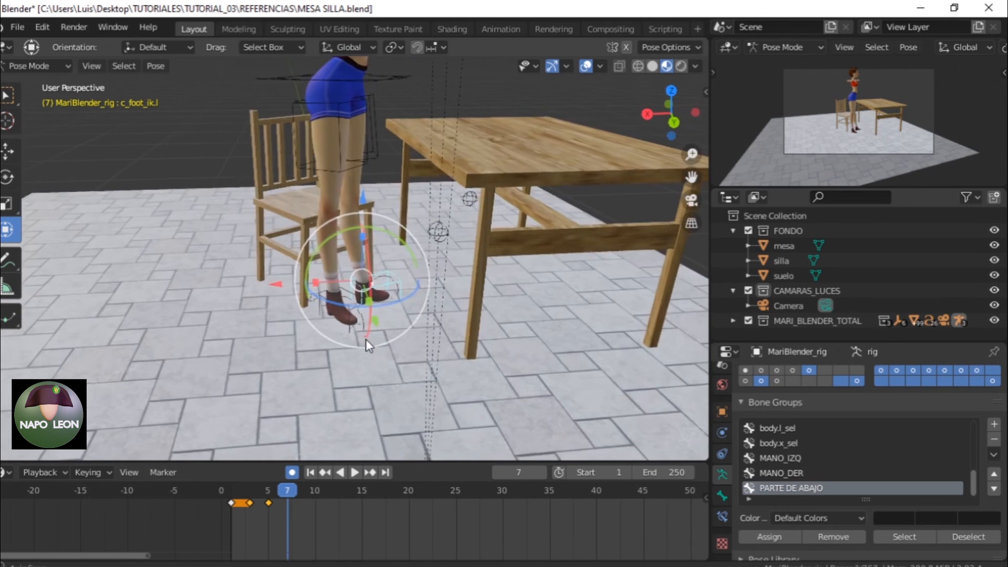
middle_drag(405, 301, 402, 340)
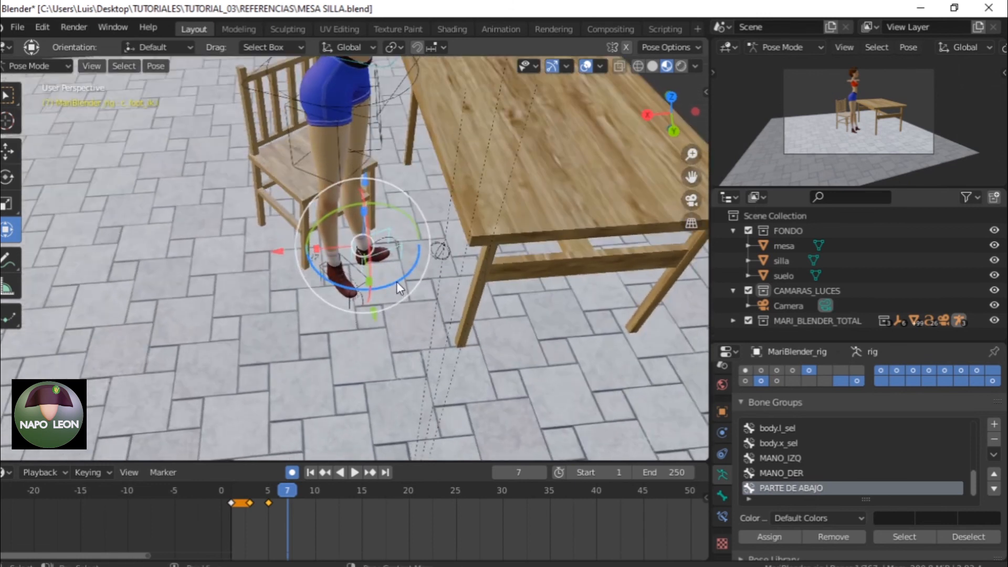
drag(396, 280, 371, 282)
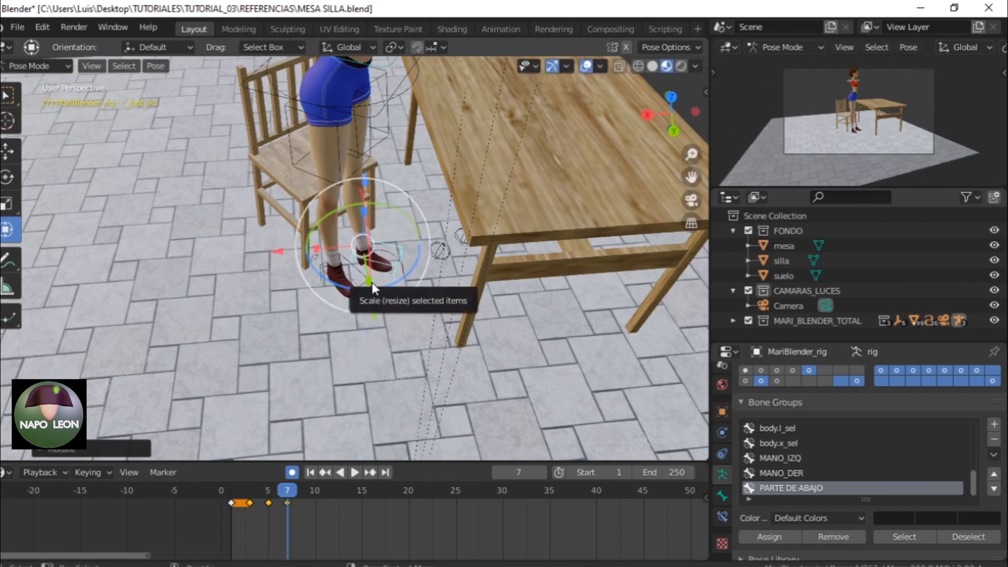
drag(280, 257, 332, 294)
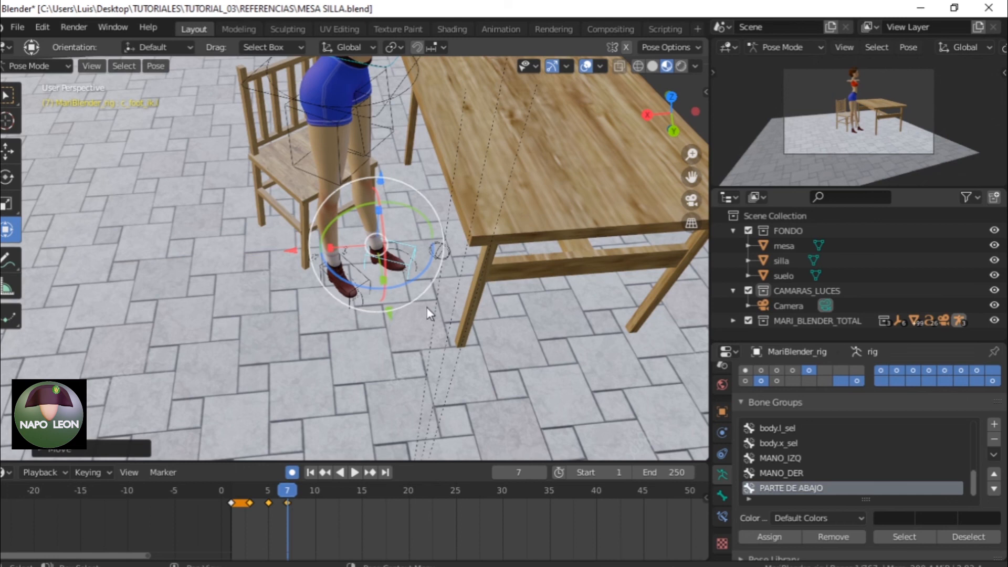
- Move the left foot control c_foot_ik.l back along Y toward the chair and nudge it slightly along X
middle_drag(414, 293, 448, 277)
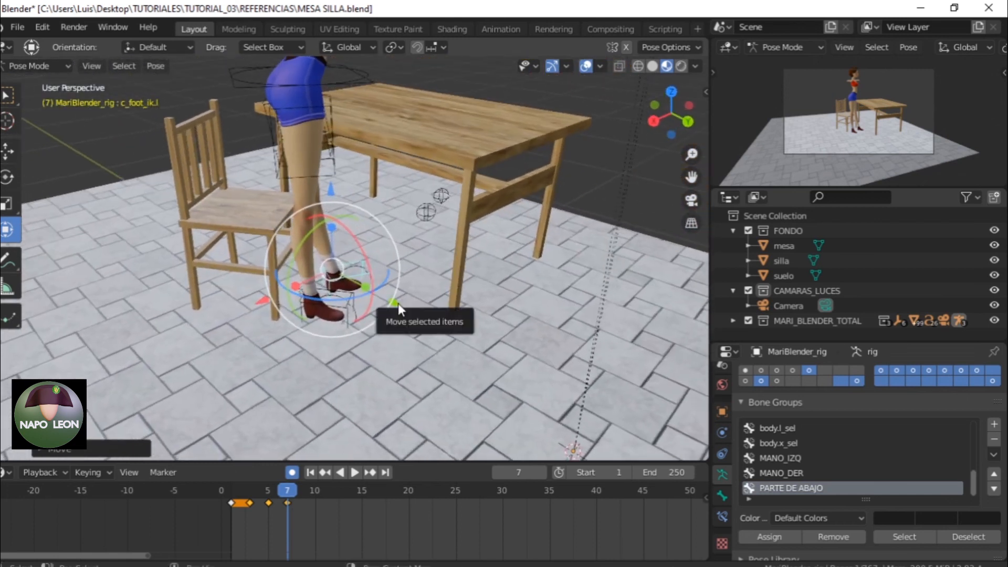
mouse_move(397, 303)
mouse_down()
mouse_move(379, 303)
mouse_move(383, 312)
mouse_up()
middle_drag(411, 308, 337, 329)
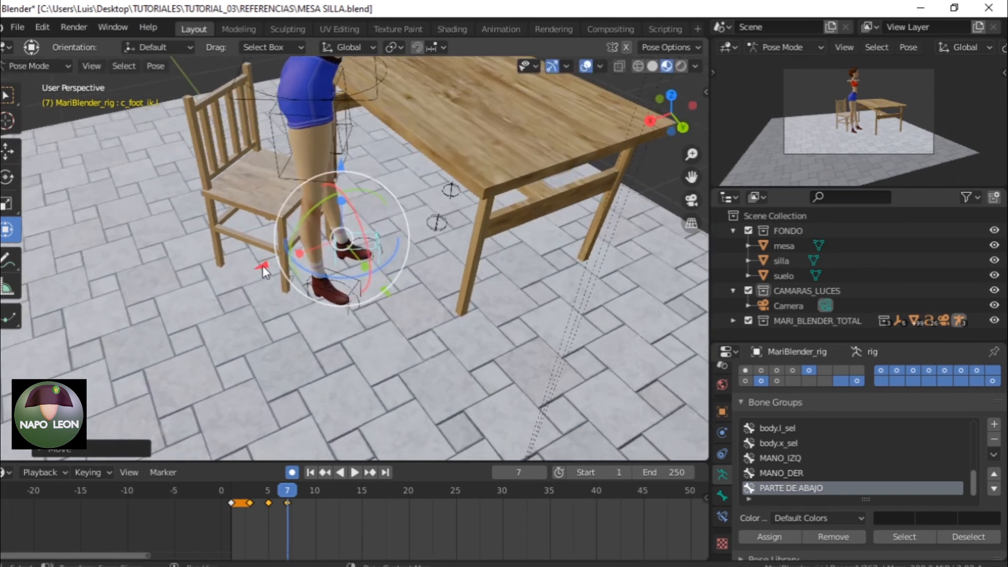
drag(262, 265, 256, 267)
middle_drag(315, 273, 360, 249)
scroll(359, 250, up, 5)
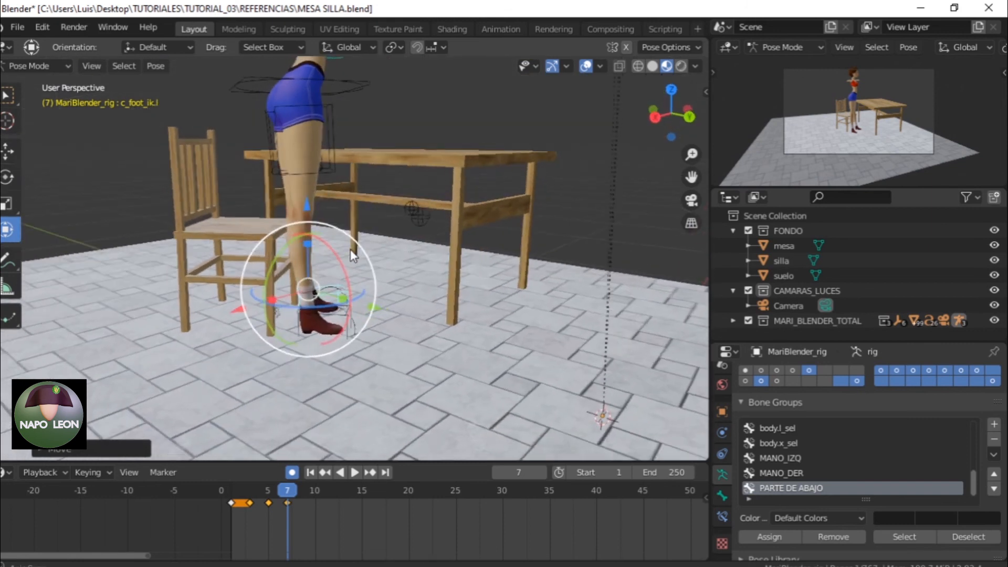
middle_drag(315, 222, 271, 224)
scroll(271, 224, down, 6)
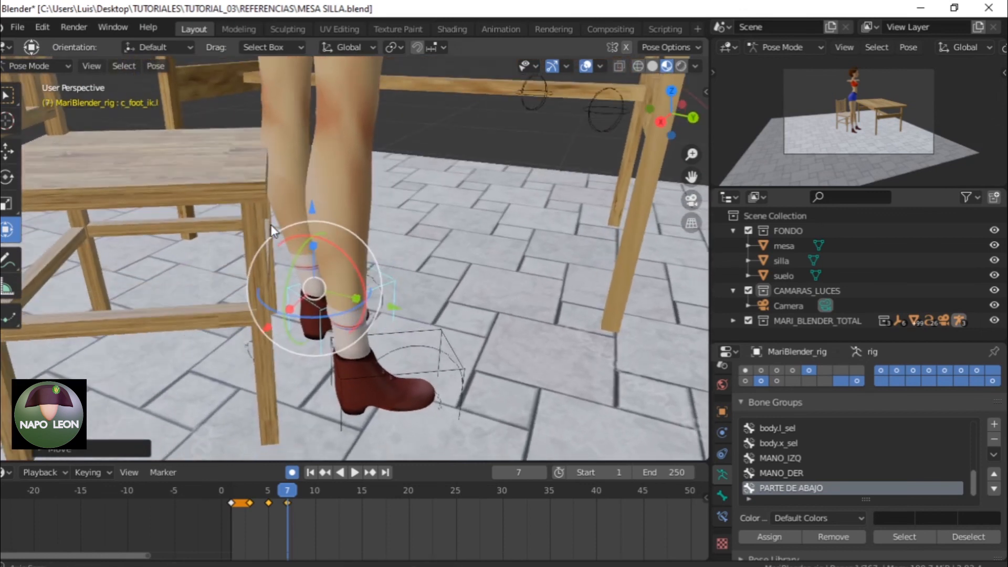
scroll(322, 198, down, 4)
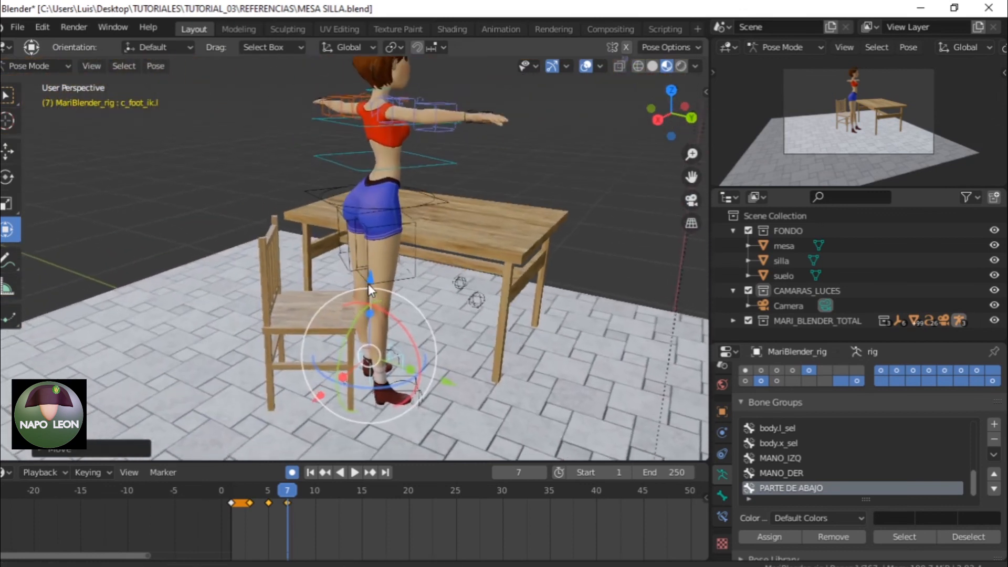
- Rotate the hip control c_root_master.x about -14° around the global Z axis
click(391, 242)
middle_drag(390, 241, 399, 260)
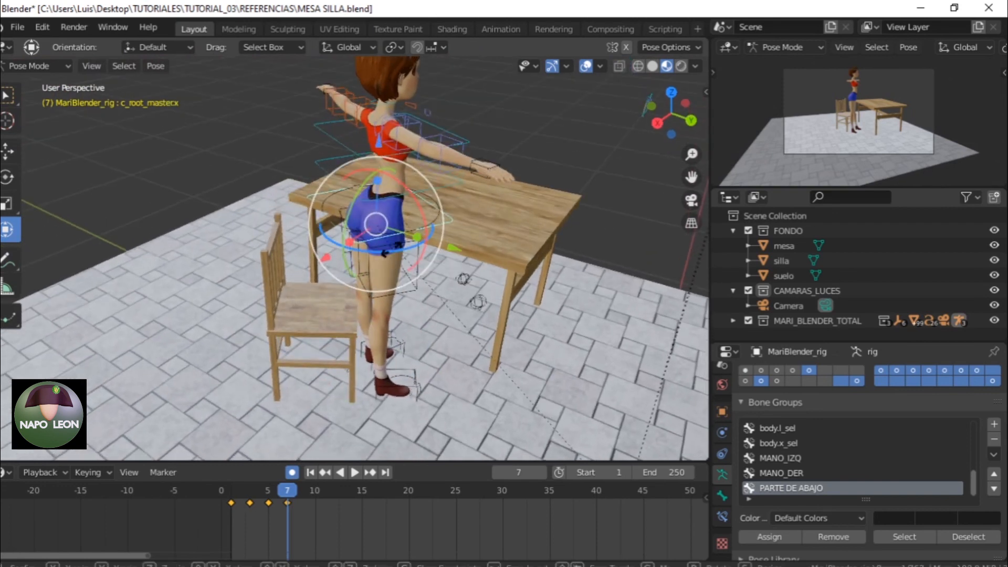
key(r)
key(z)
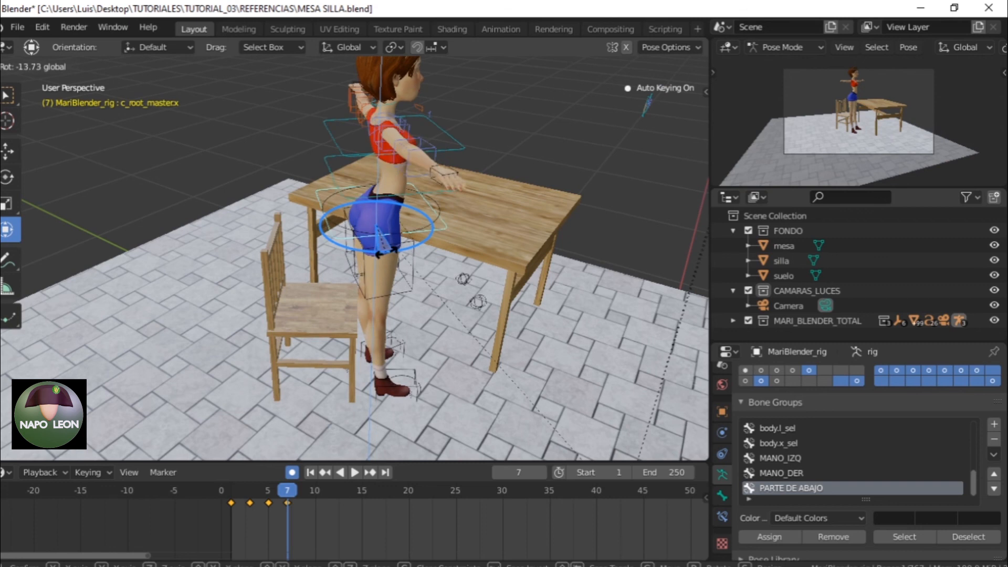
click(388, 253)
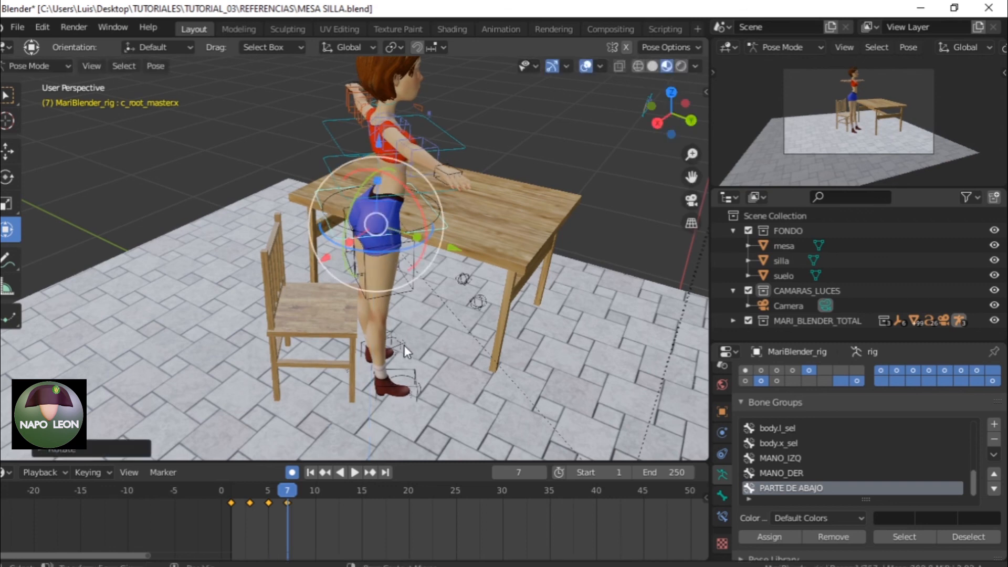
- Move the left foot control c_foot_ik.l about 0.01 m along Y, away from the chair
click(405, 346)
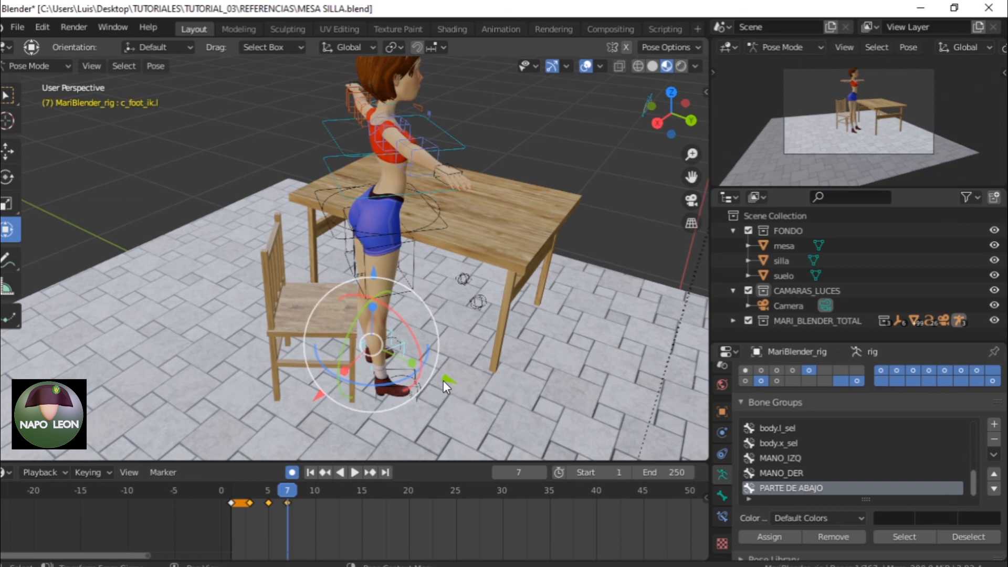
key(g)
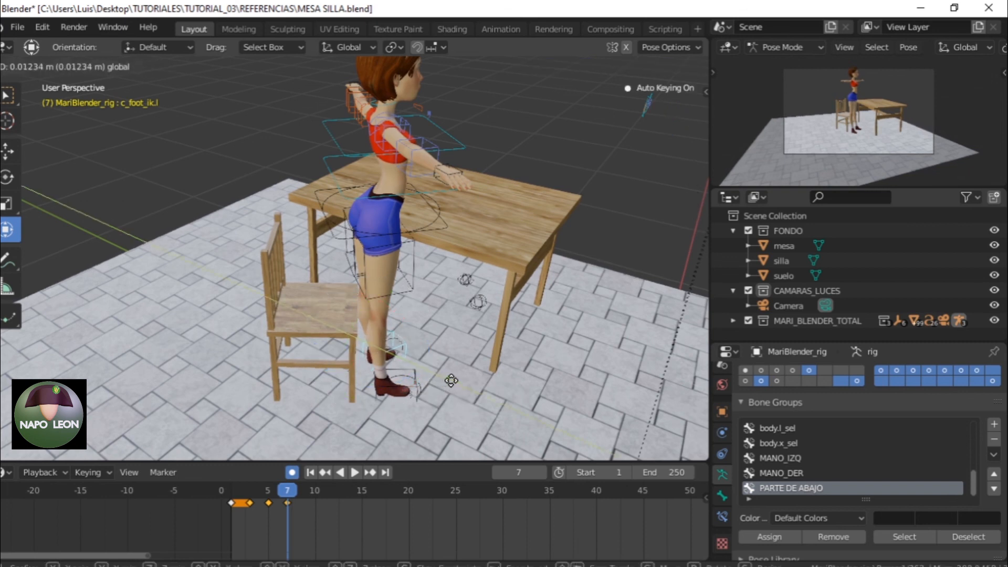
click(453, 380)
middle_drag(452, 381, 478, 300)
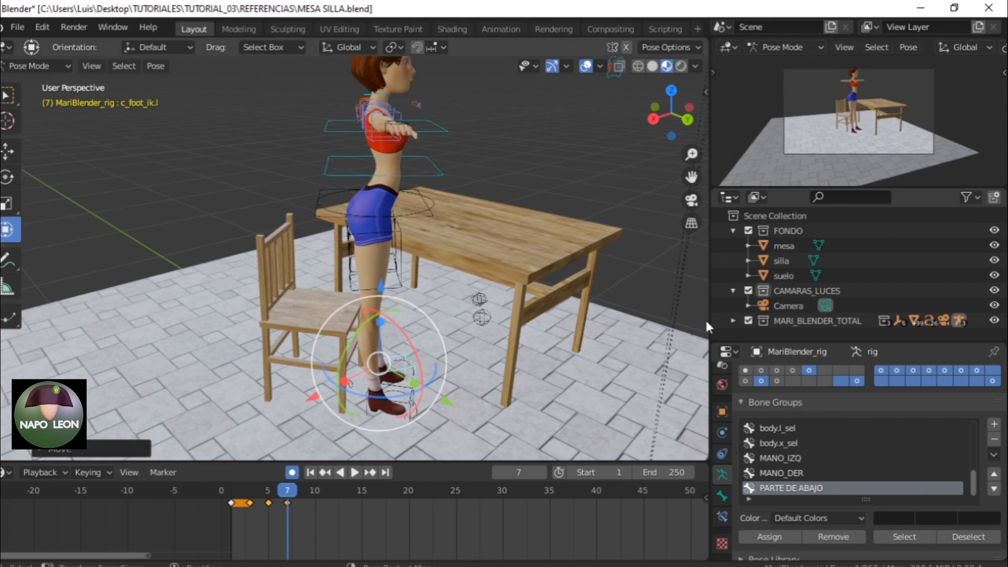
- Select all bones of the PARTE DE ABAJO group and insert a LocRotScale keyframe for them at frame 7
click(904, 536)
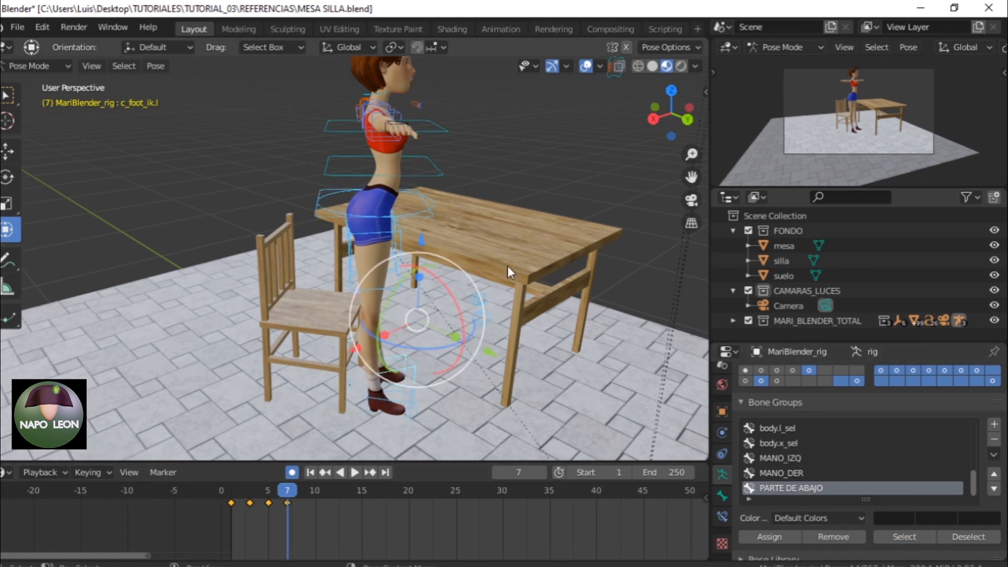
right_click(553, 173)
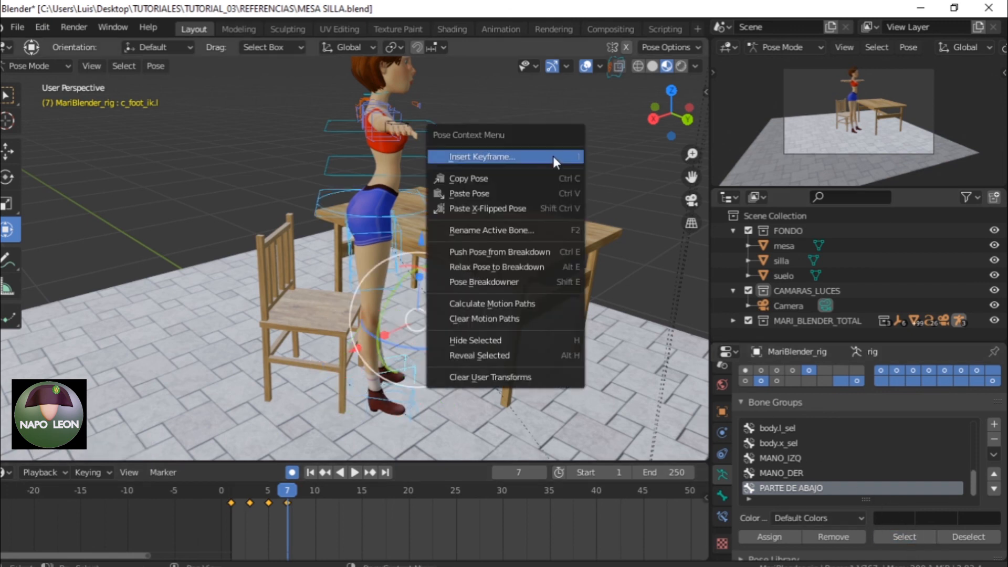
click(484, 155)
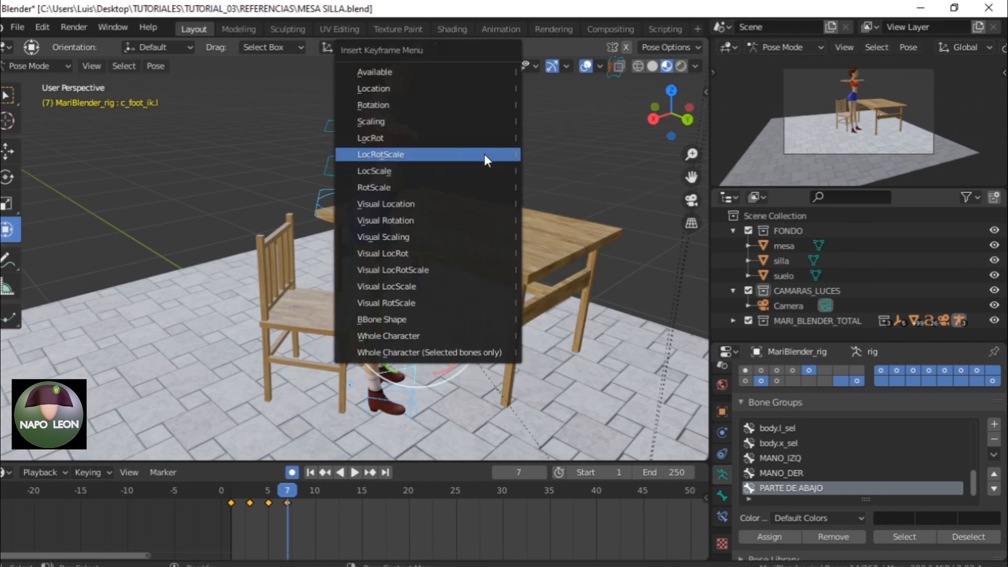
click(432, 154)
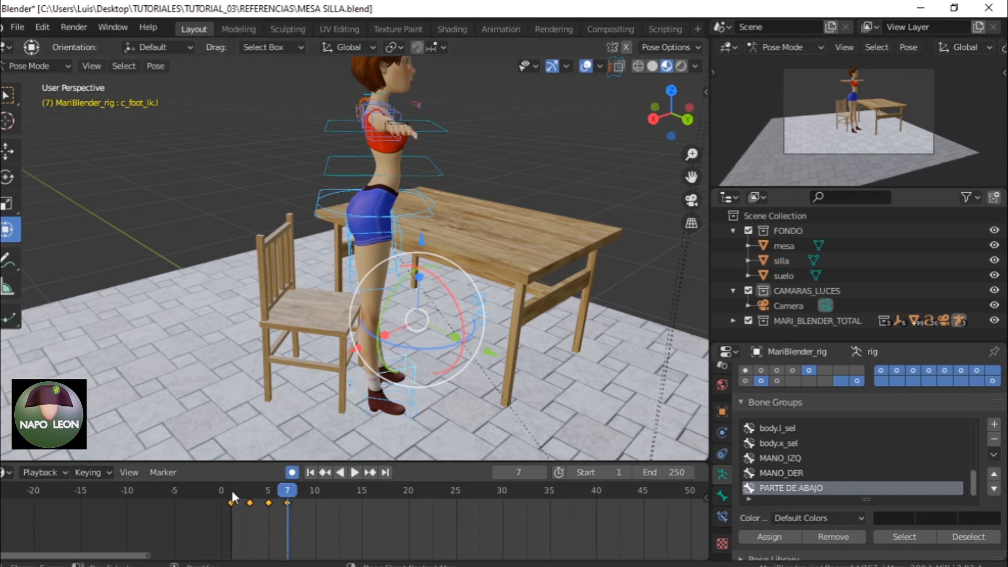
- At frame 4, move the left foot control c_foot_ik.l along X, away from the right foot, and raise it along Z
drag(236, 495, 261, 497)
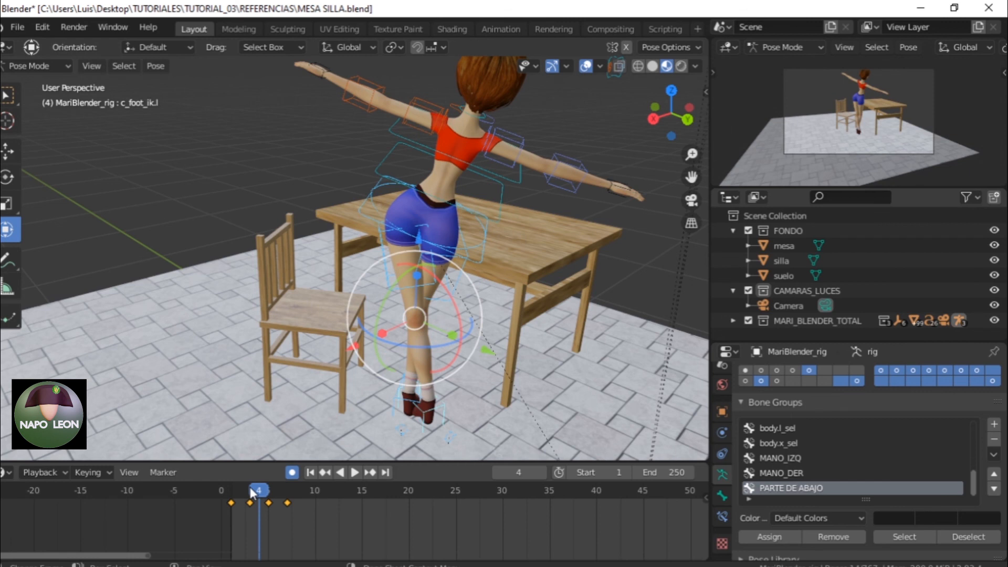
click(251, 492)
mouse_move(251, 492)
mouse_down()
mouse_move(273, 493)
mouse_move(262, 492)
mouse_up()
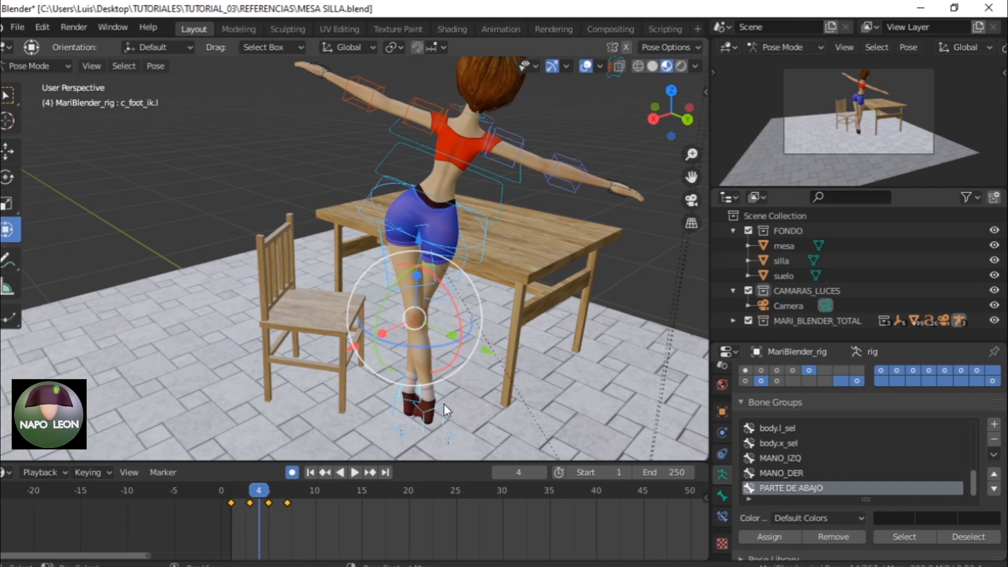
click(477, 411)
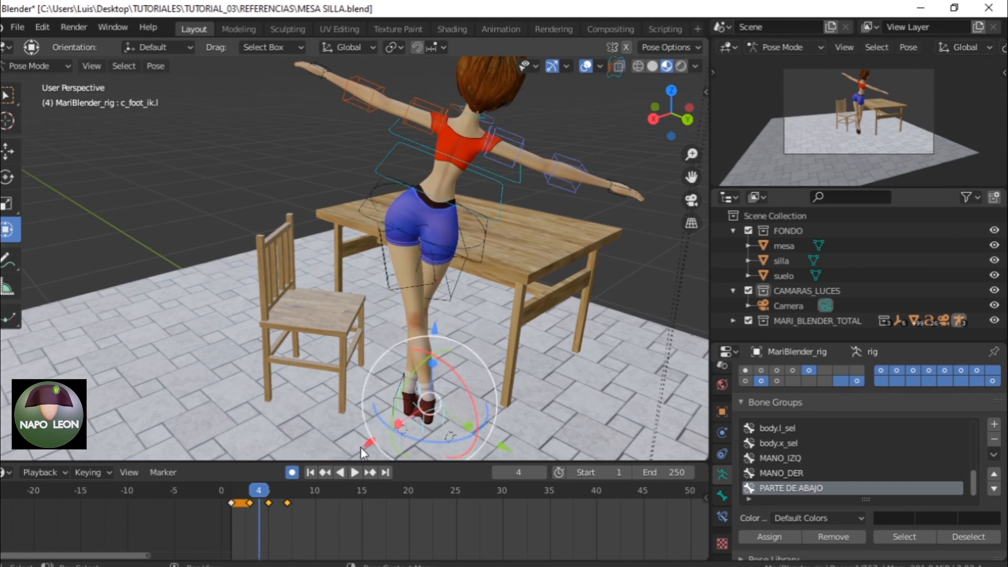
drag(372, 444, 330, 454)
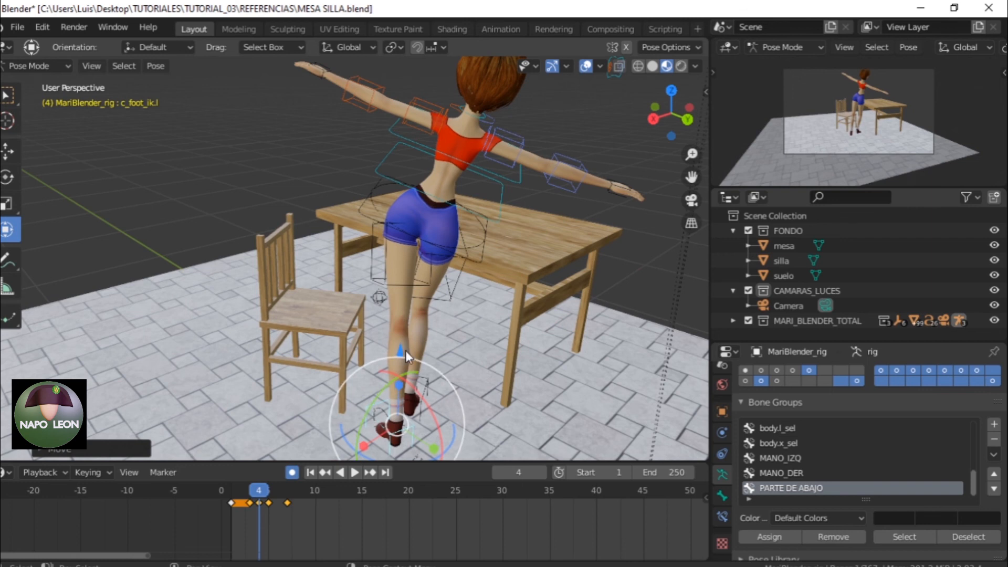
drag(398, 352, 460, 279)
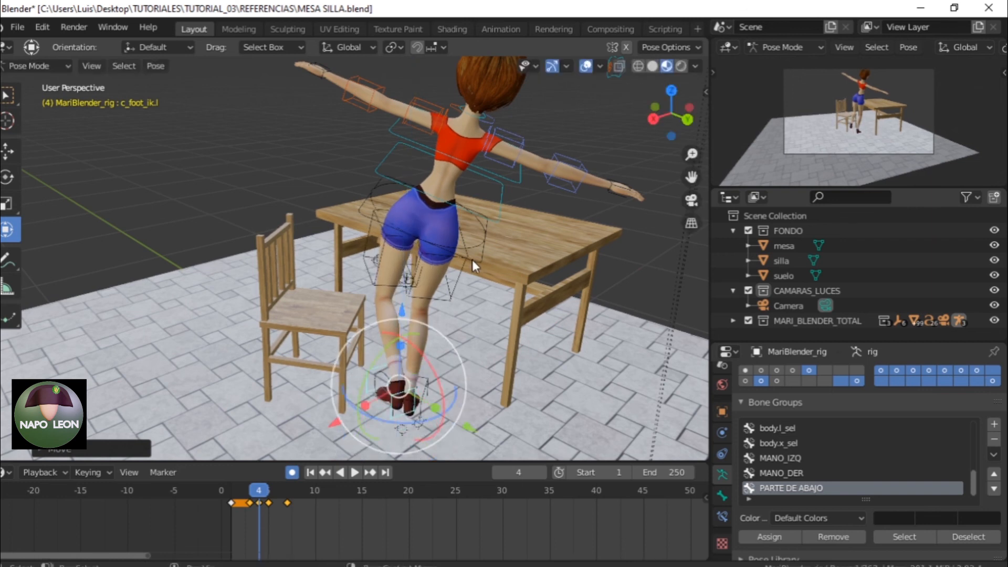
drag(336, 425, 330, 426)
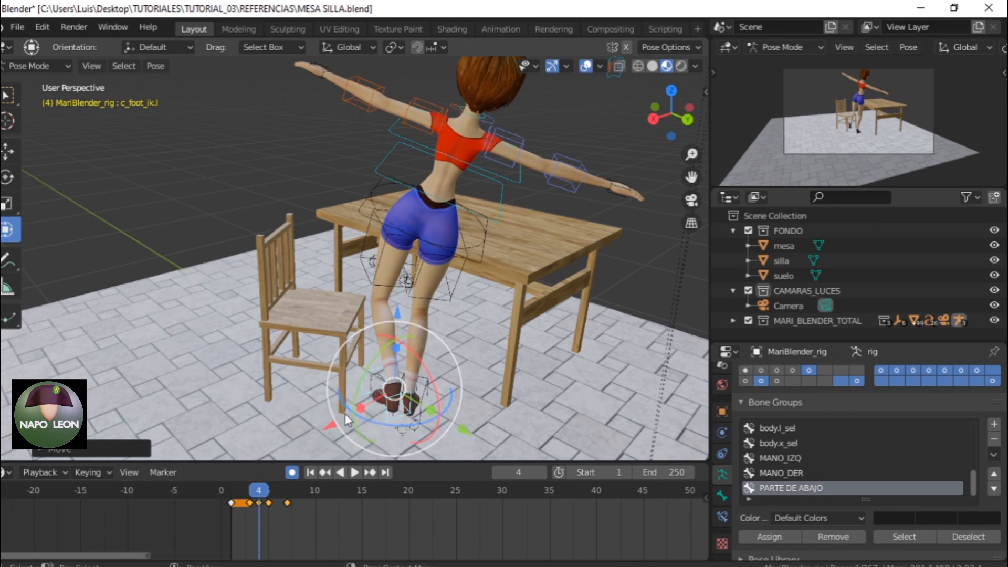
- Review the step motion up to frame 7 and move the hip control c_root_master.x freely about 0.02 m away from the chair
key(space)
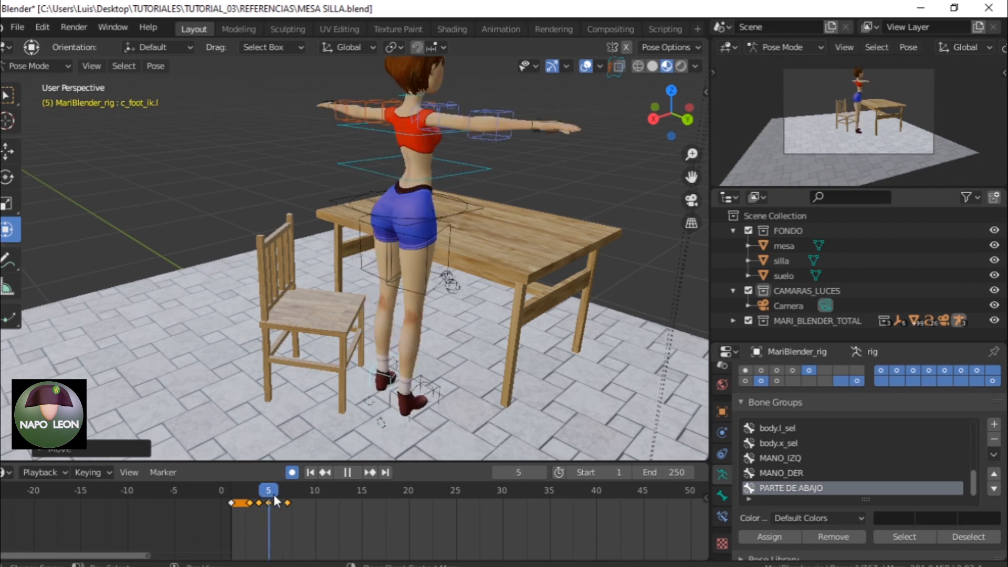
key(space)
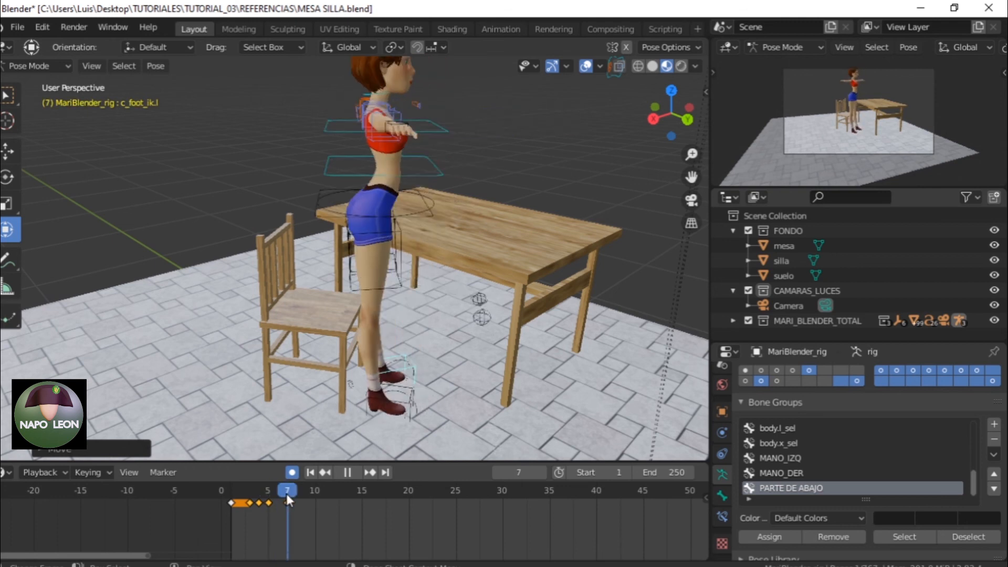
shift+middle_drag(265, 368, 294, 322)
shift+middle_drag(392, 220, 393, 274)
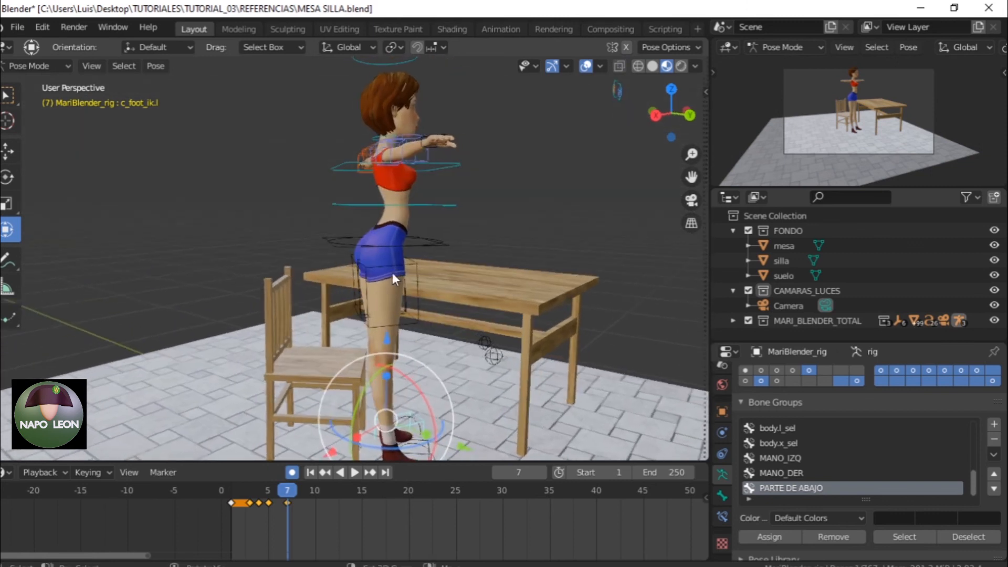
click(454, 241)
middle_drag(455, 241, 380, 266)
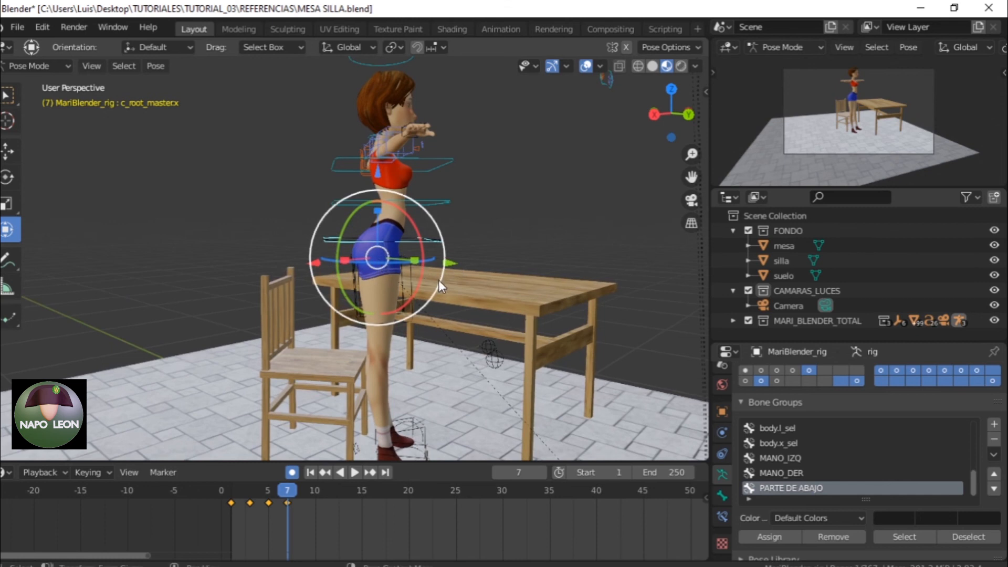
key(g)
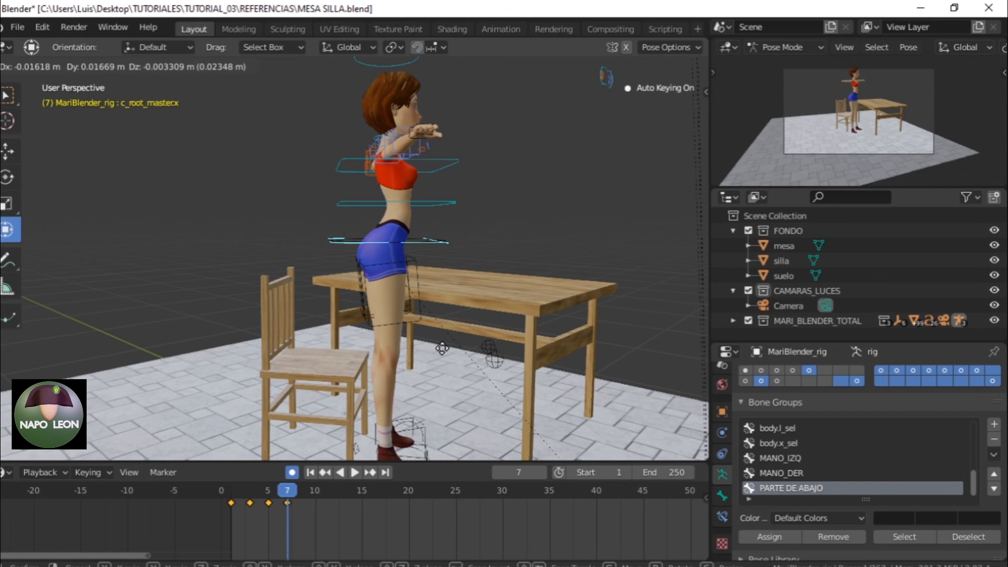
click(389, 377)
scroll(410, 380, down, 3)
middle_drag(456, 384, 453, 344)
scroll(473, 318, up, 2)
scroll(385, 359, up, 1)
scroll(399, 353, up, 1)
scroll(407, 356, down, 3)
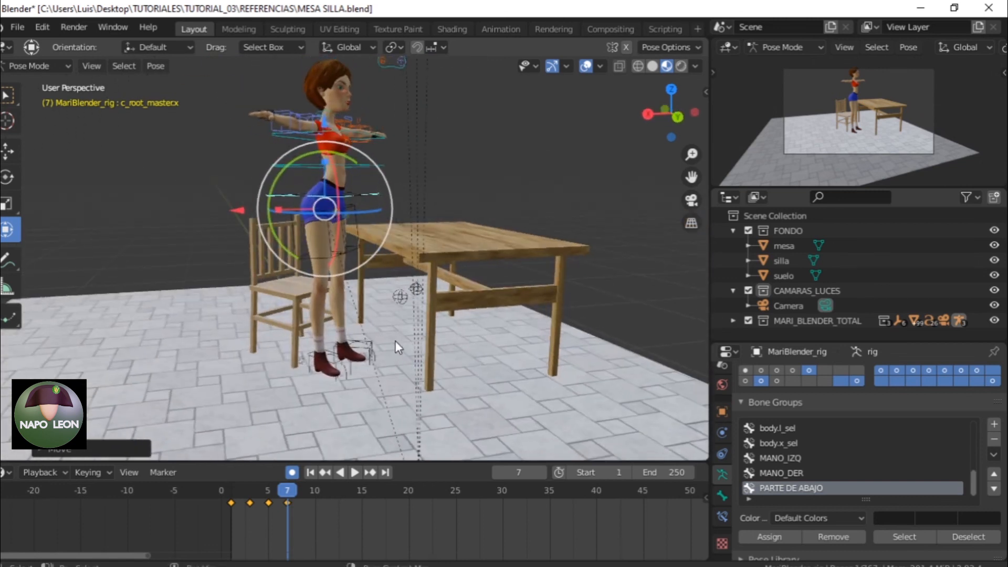